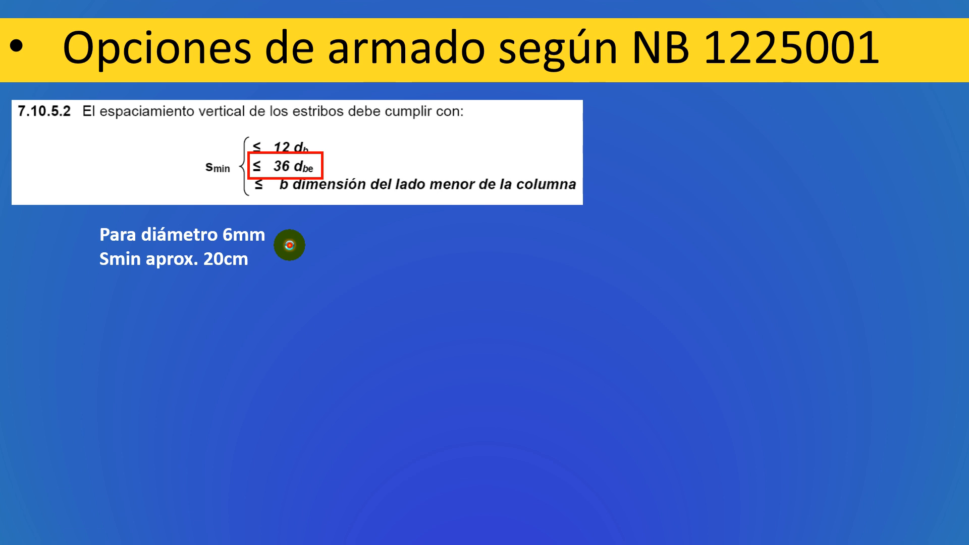
Switch to Robot Structural Analysis, return to the Geometría layout of the building model and clear the beam selection
{"action": "key", "text": "alt+Tab"}
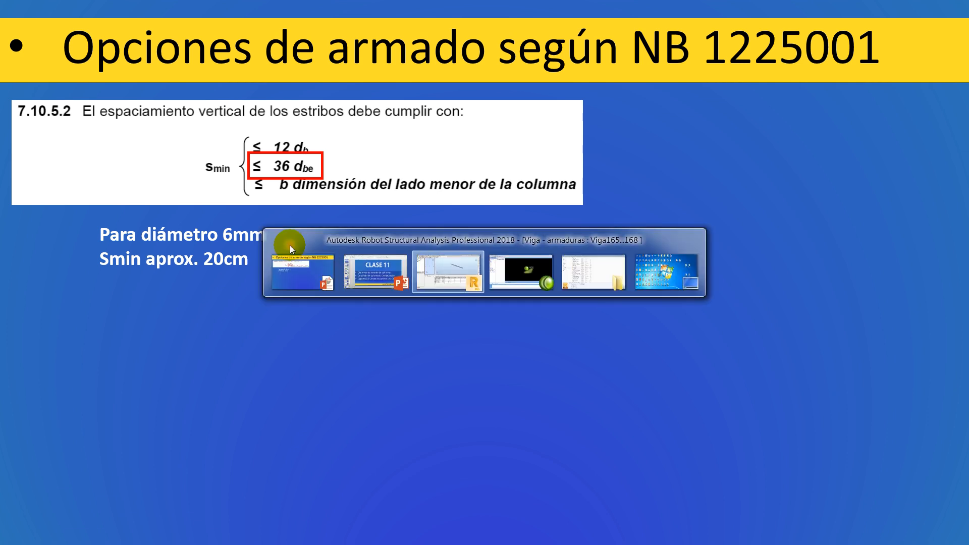
{"action": "scroll", "coordinate": [629, 215], "scroll_direction": "up", "scroll_amount": 3}
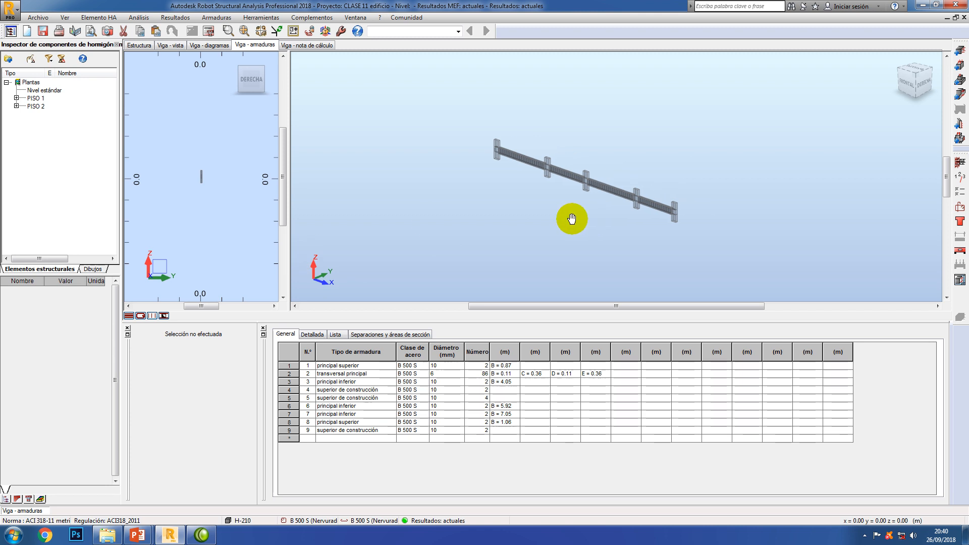
{"action": "left_click", "coordinate": [457, 31]}
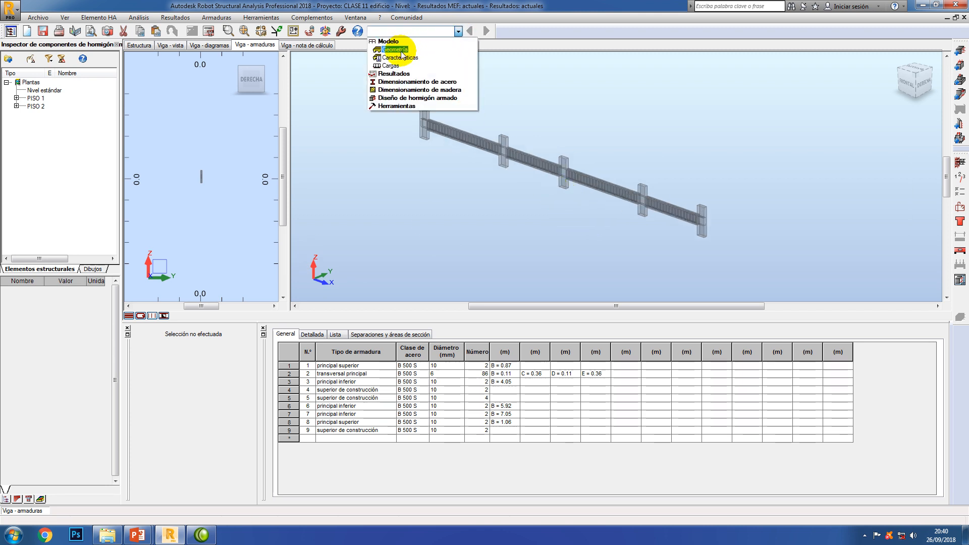
{"action": "left_click", "coordinate": [395, 49]}
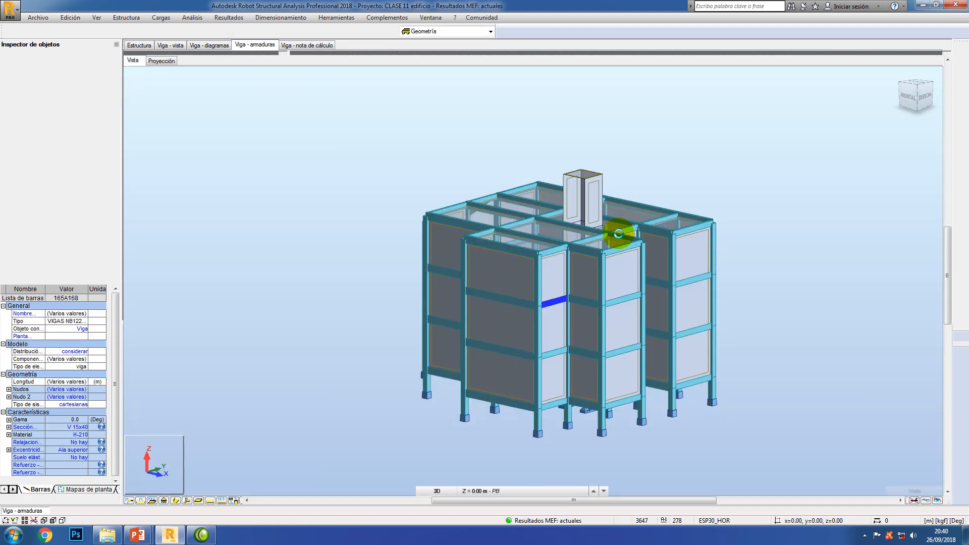
{"action": "middle_click_drag", "start_coordinate": [790, 300], "coordinate": [755, 261]}
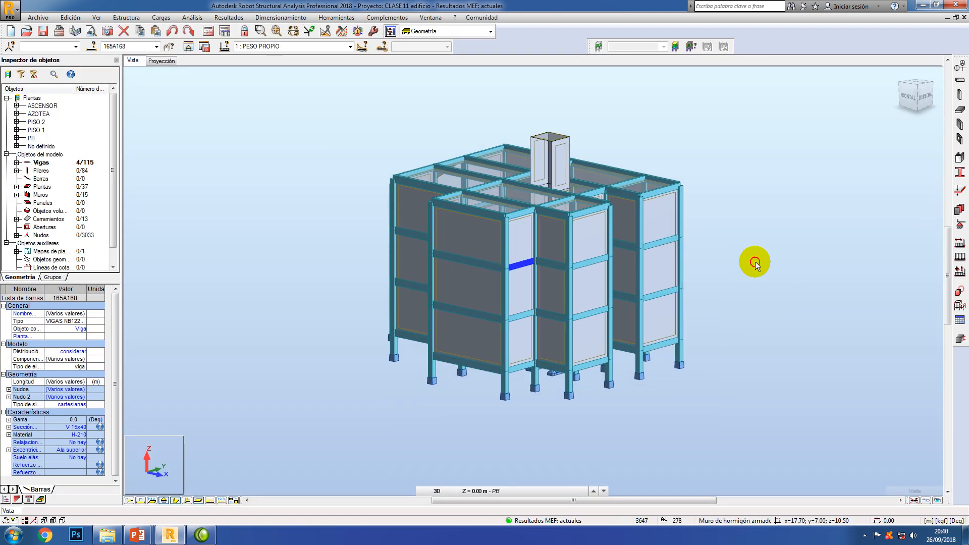
{"action": "left_click", "coordinate": [755, 262]}
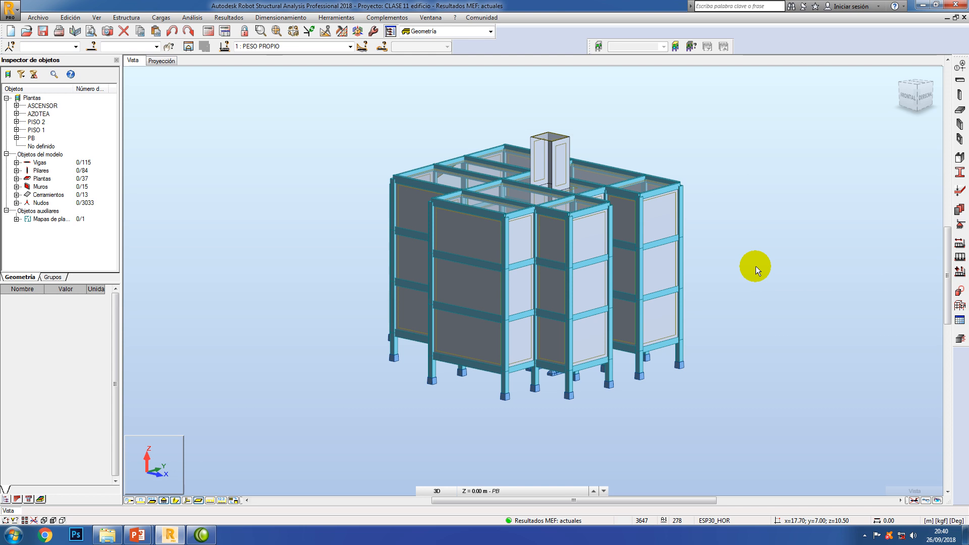
{"action": "middle_click_drag", "start_coordinate": [737, 362], "coordinate": [725, 341]}
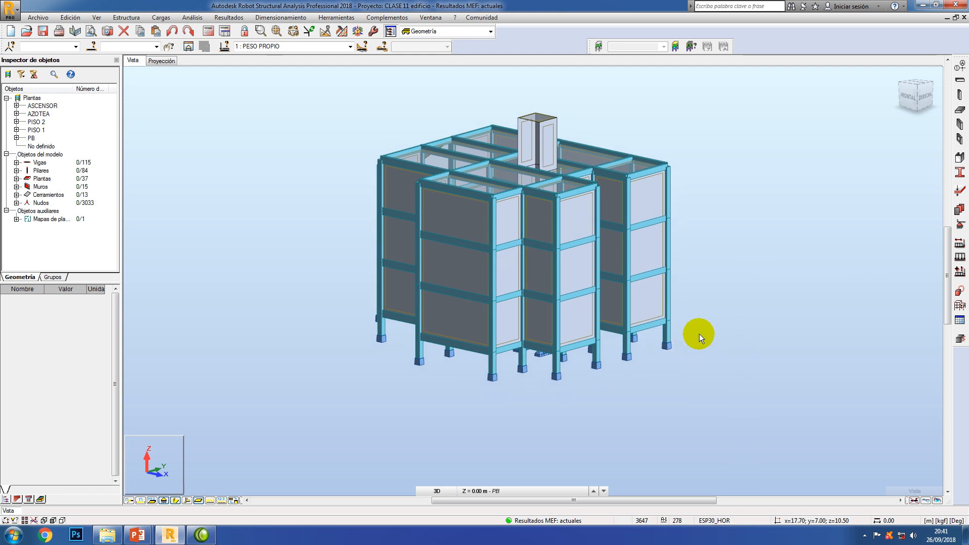
Examine the short corner column between the footing and the ground-floor beam, then clear its selection
{"action": "scroll", "coordinate": [688, 307], "scroll_direction": "up", "scroll_amount": 5}
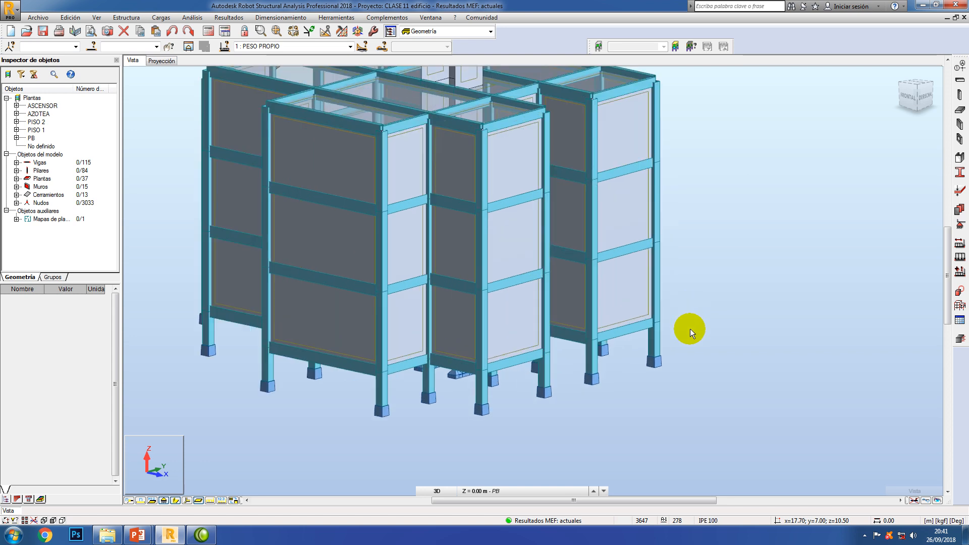
{"action": "scroll", "coordinate": [686, 331], "scroll_direction": "up", "scroll_amount": 1}
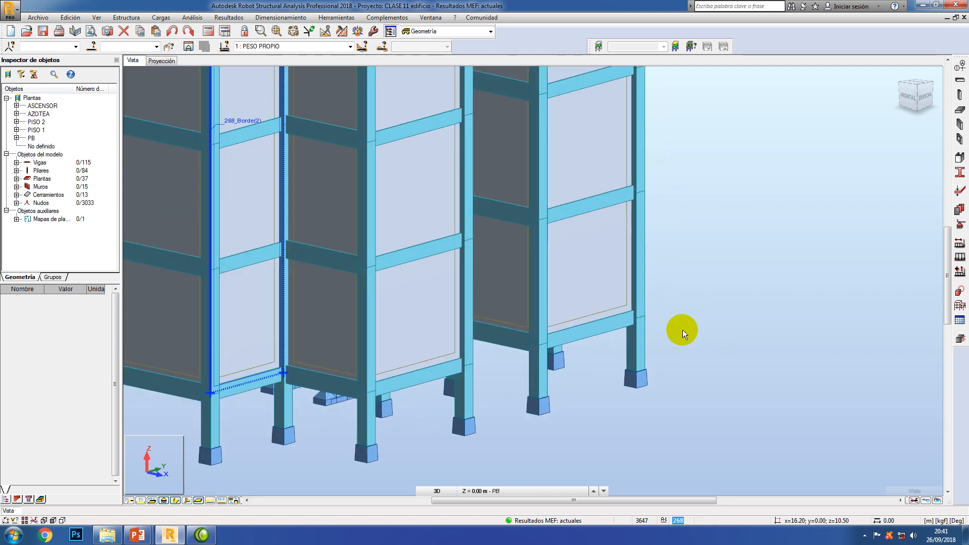
{"action": "left_click", "coordinate": [612, 336]}
{"action": "left_click", "coordinate": [660, 348]}
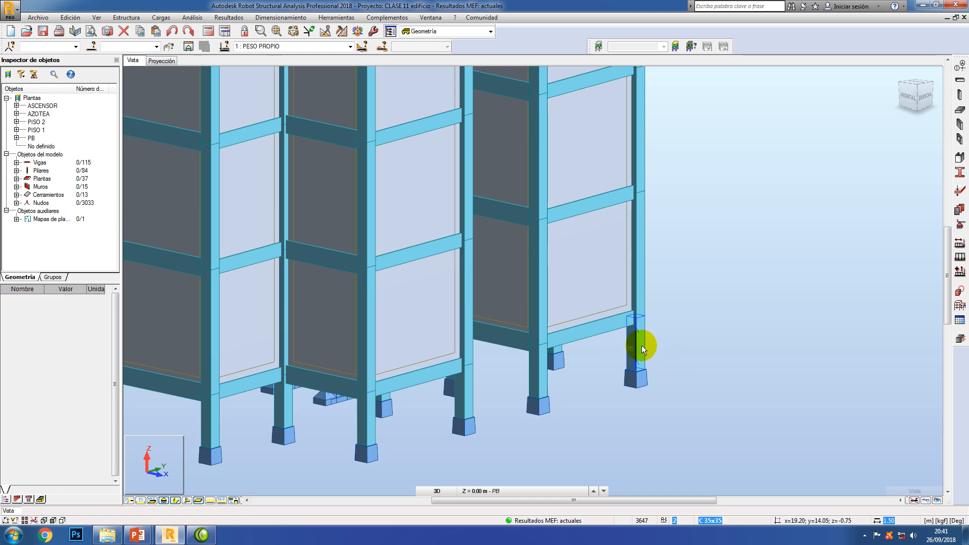
{"action": "left_click", "coordinate": [640, 346]}
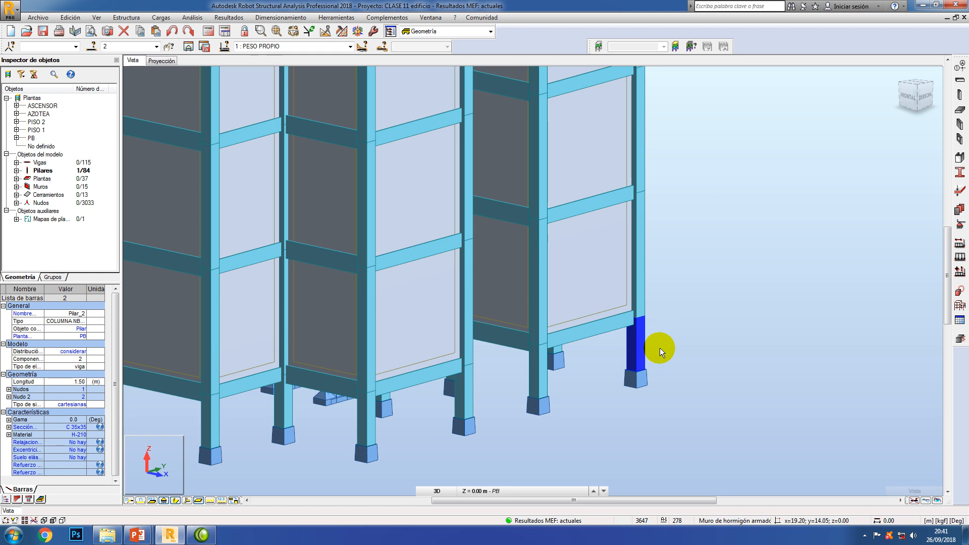
{"action": "scroll", "coordinate": [682, 354], "scroll_direction": "up", "scroll_amount": 2}
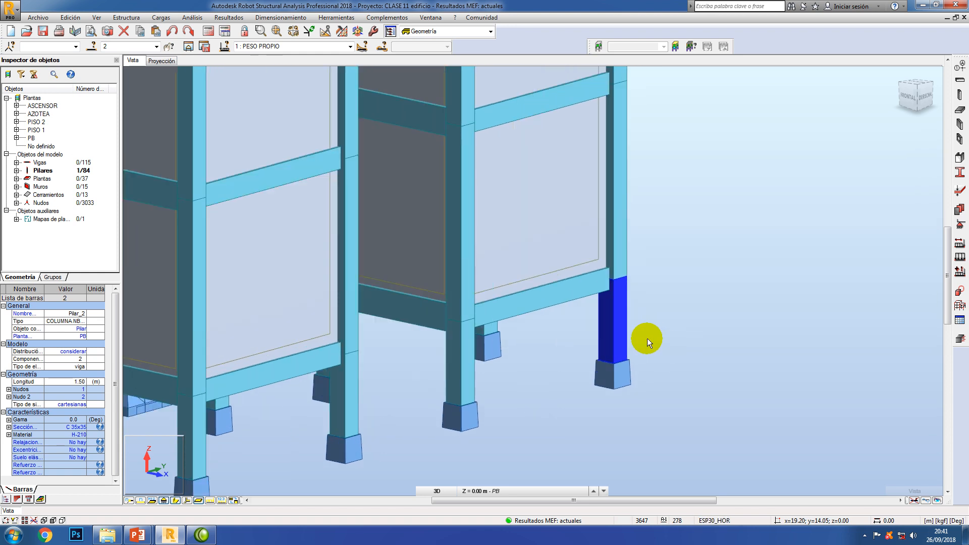
{"action": "middle_click_drag", "start_coordinate": [661, 319], "coordinate": [667, 377]}
{"action": "left_click", "coordinate": [665, 379]}
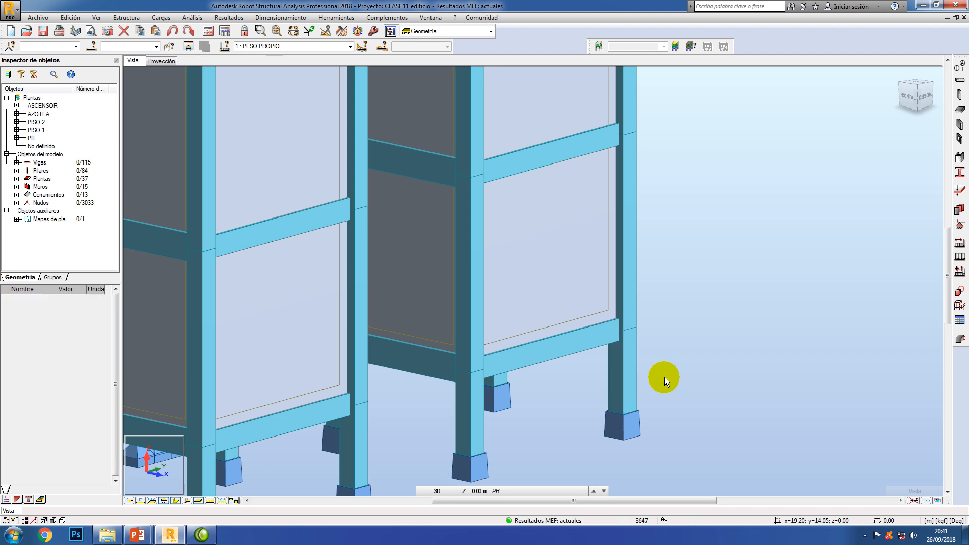
Examine how the ground-floor beam, the short corner column and the column above it meet by selecting each one
{"action": "scroll", "coordinate": [665, 376], "scroll_direction": "down", "scroll_amount": 1}
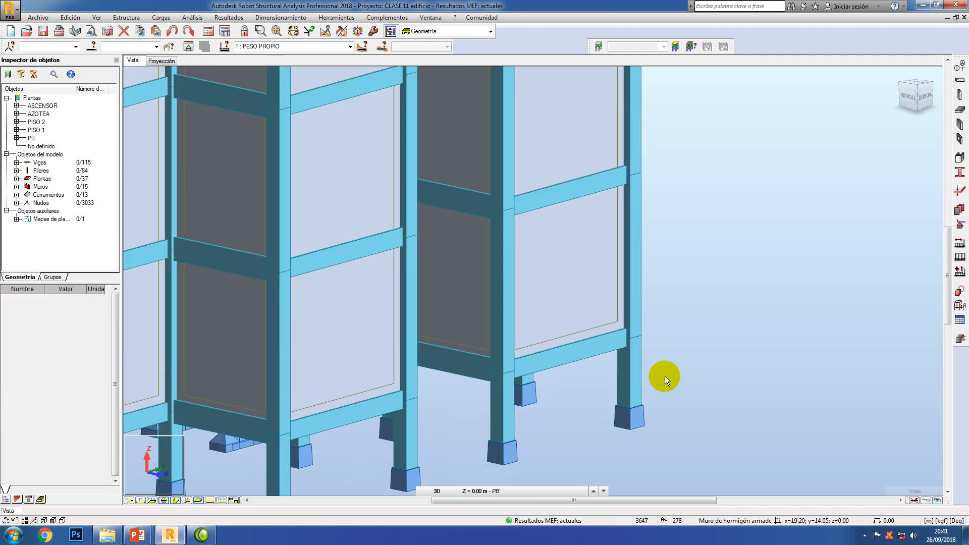
{"action": "left_click", "coordinate": [604, 345]}
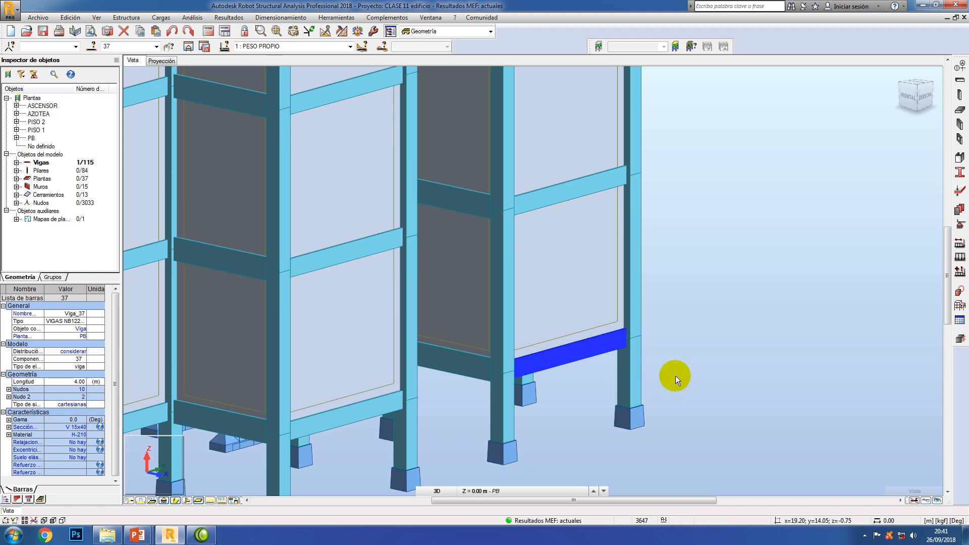
{"action": "left_click", "coordinate": [629, 371]}
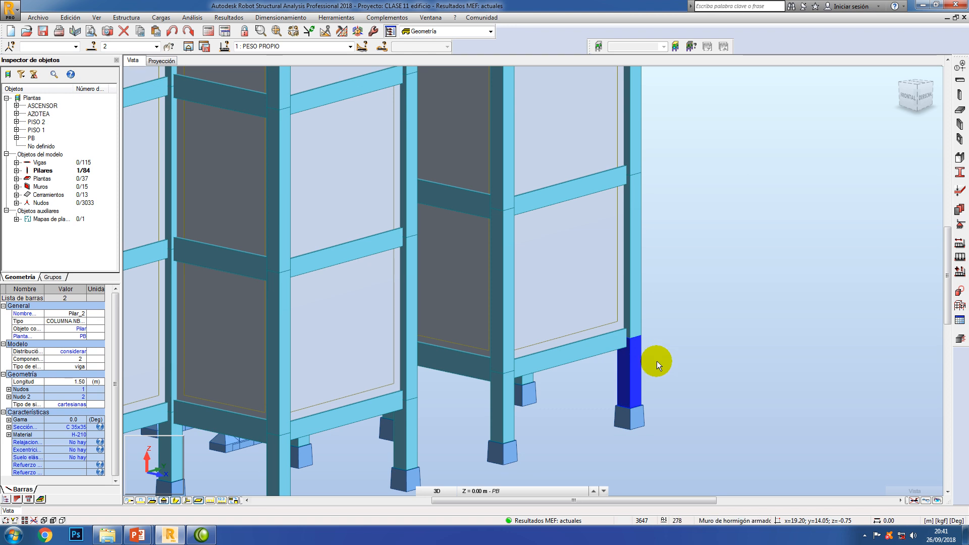
{"action": "middle_click_drag", "start_coordinate": [699, 380], "coordinate": [686, 347]}
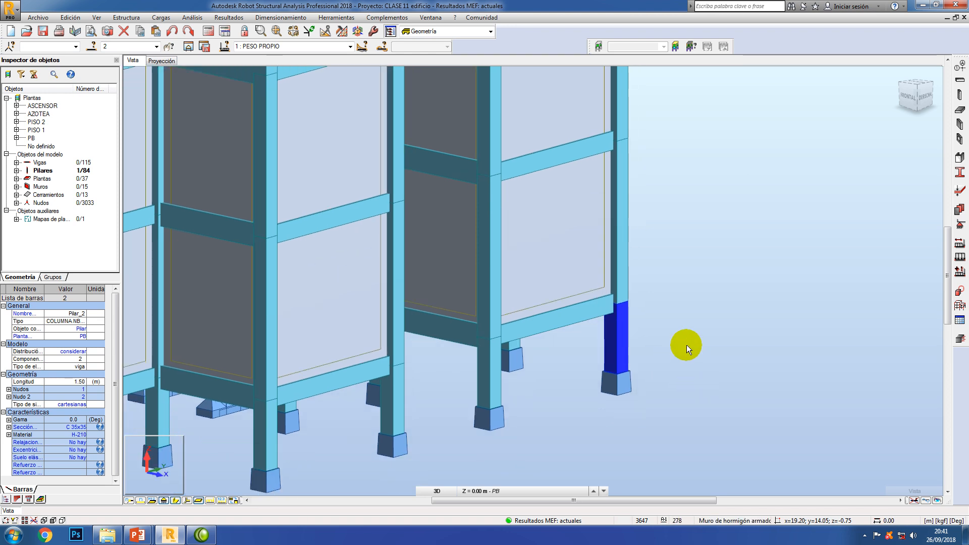
{"action": "scroll", "coordinate": [620, 334], "scroll_direction": "up", "scroll_amount": 2}
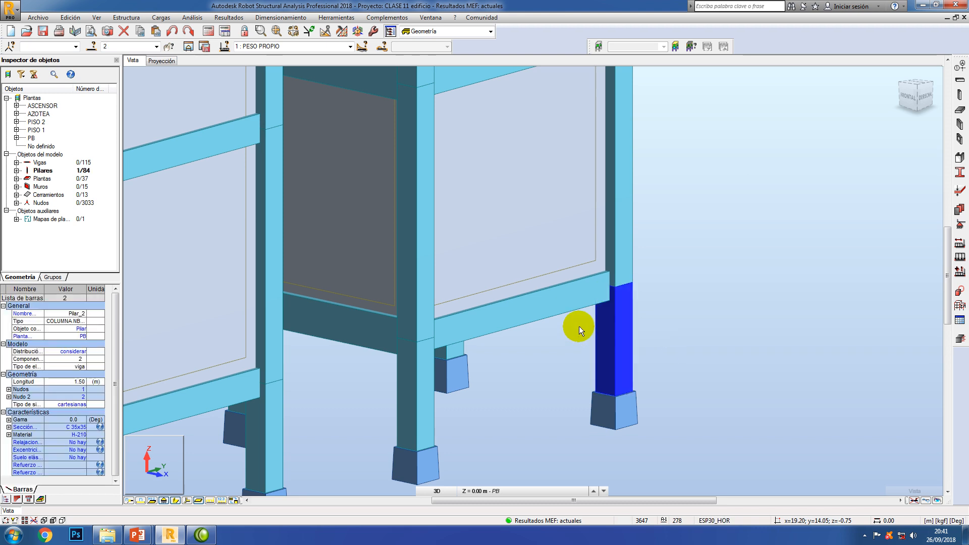
{"action": "left_click", "coordinate": [629, 181]}
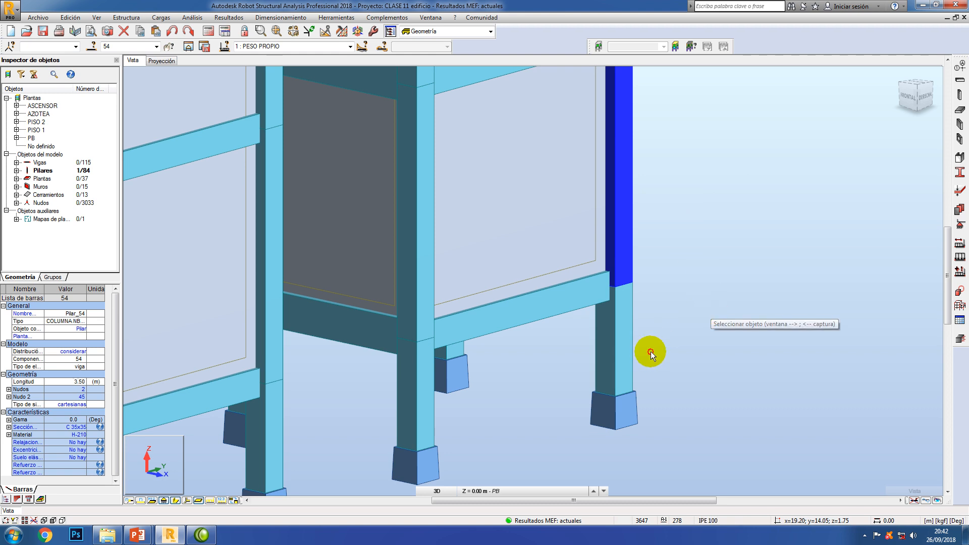
Send the short corner column above the footing to reinforced concrete column design using the manual combinations
{"action": "left_click", "coordinate": [570, 348]}
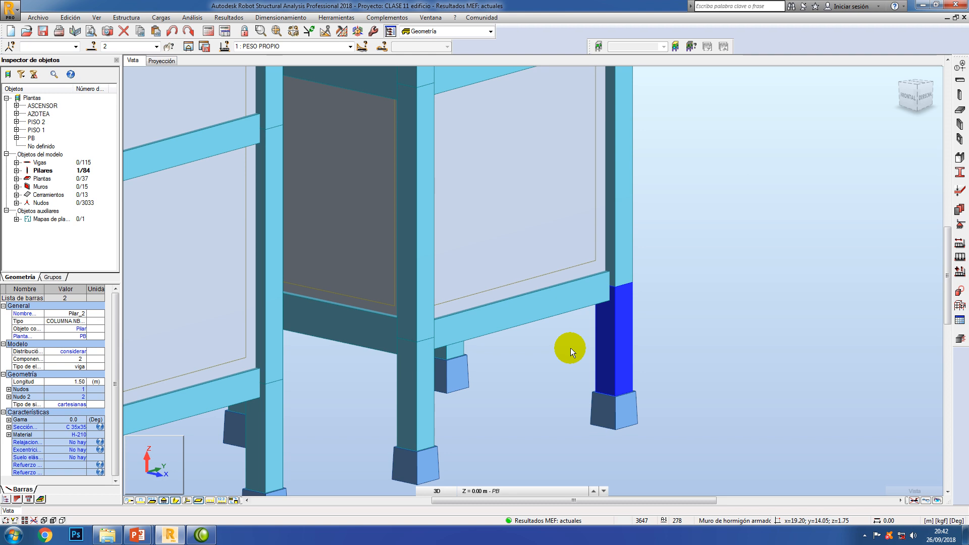
{"action": "left_click", "coordinate": [961, 340]}
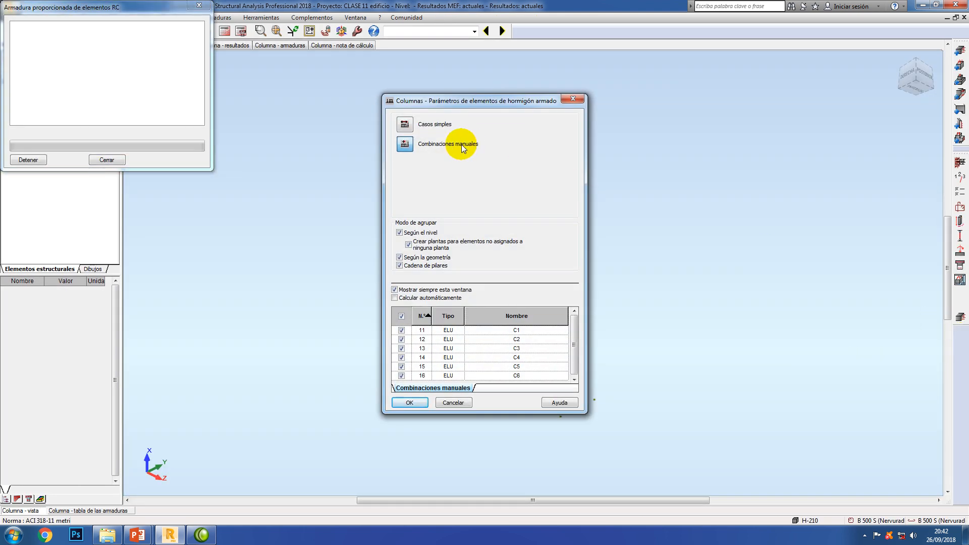
{"action": "left_click", "coordinate": [409, 403]}
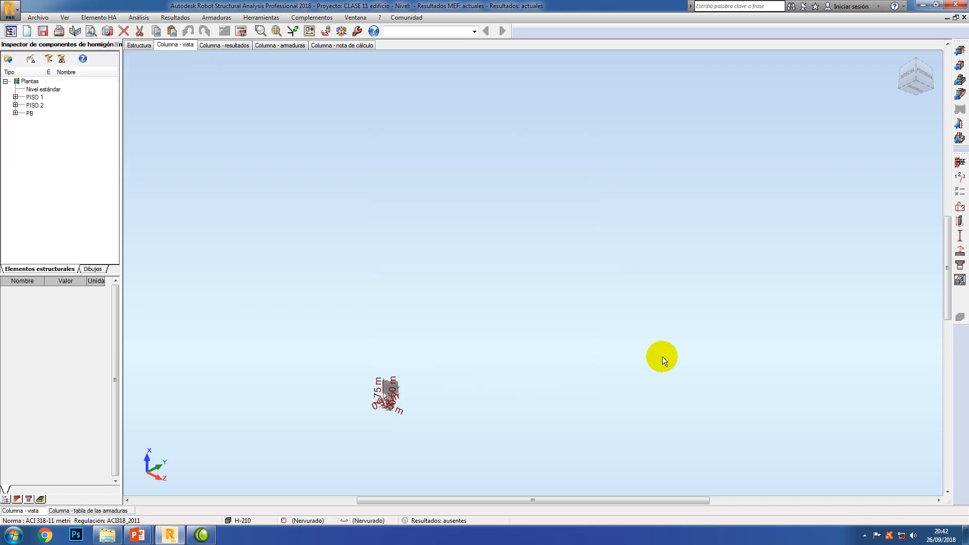
{"action": "middle_click_drag", "start_coordinate": [433, 422], "coordinate": [579, 296]}
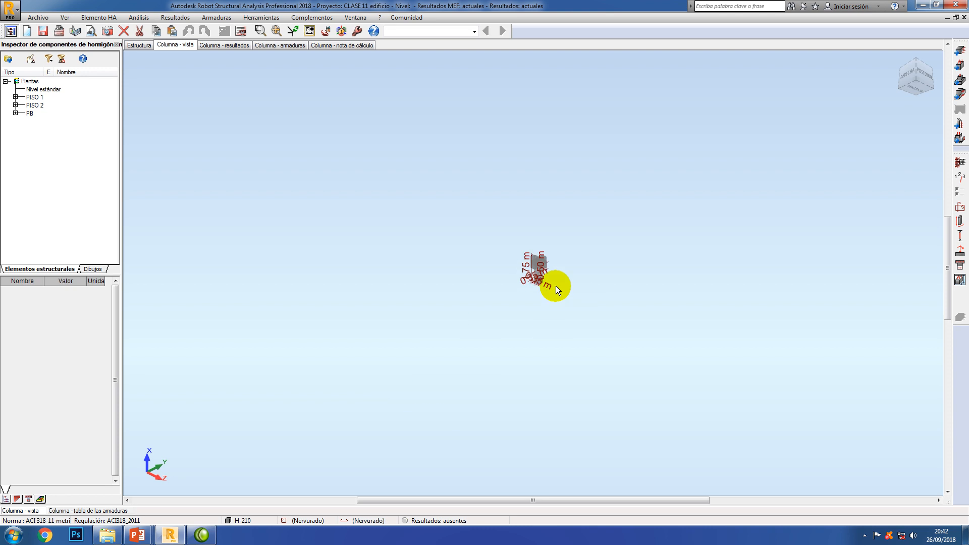
{"action": "scroll", "coordinate": [505, 257], "scroll_direction": "up", "scroll_amount": 3}
{"action": "scroll", "coordinate": [504, 257], "scroll_direction": "up", "scroll_amount": 5}
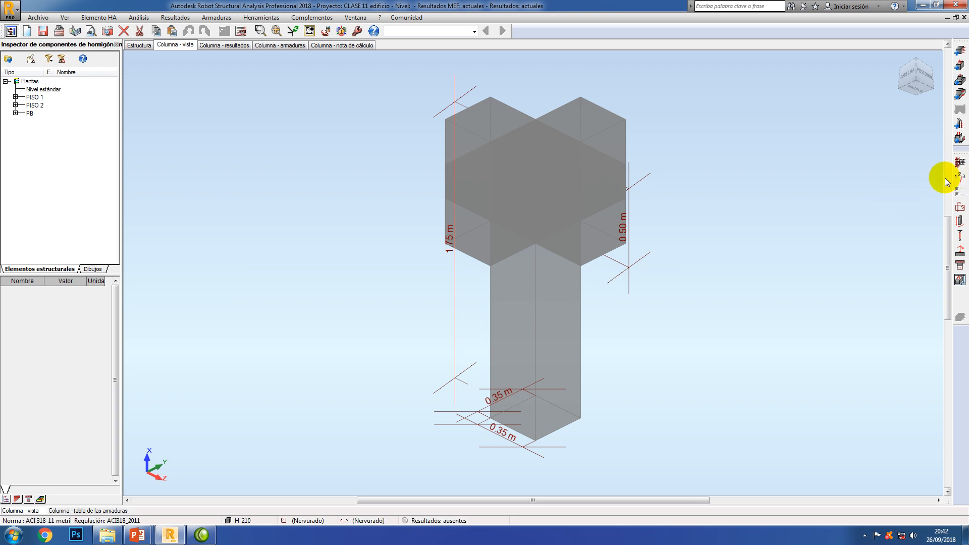
In the column's storey parameters, set the sustained load action to 6 months and fix the ξ coefficient at 1.2
{"action": "left_click", "coordinate": [961, 178]}
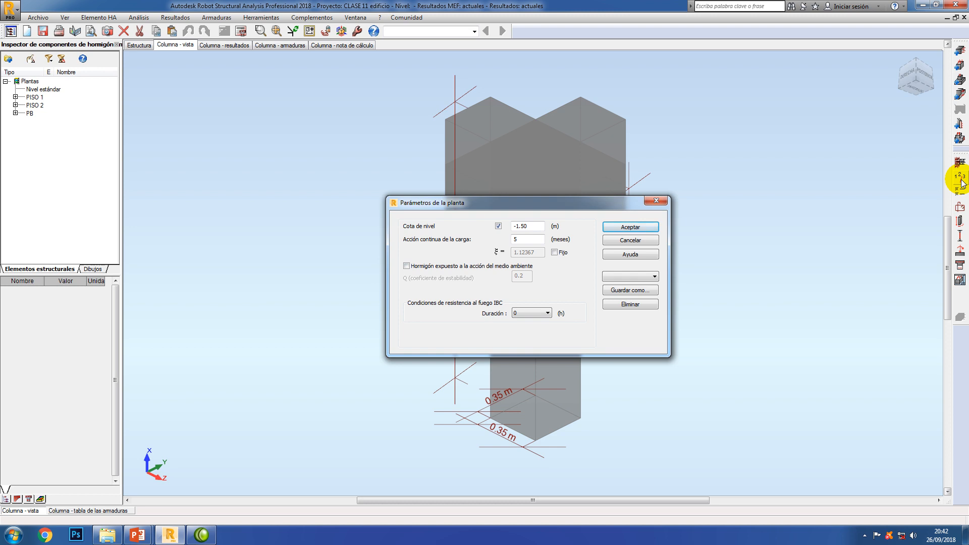
{"action": "left_click_drag", "start_coordinate": [598, 202], "coordinate": [831, 156]}
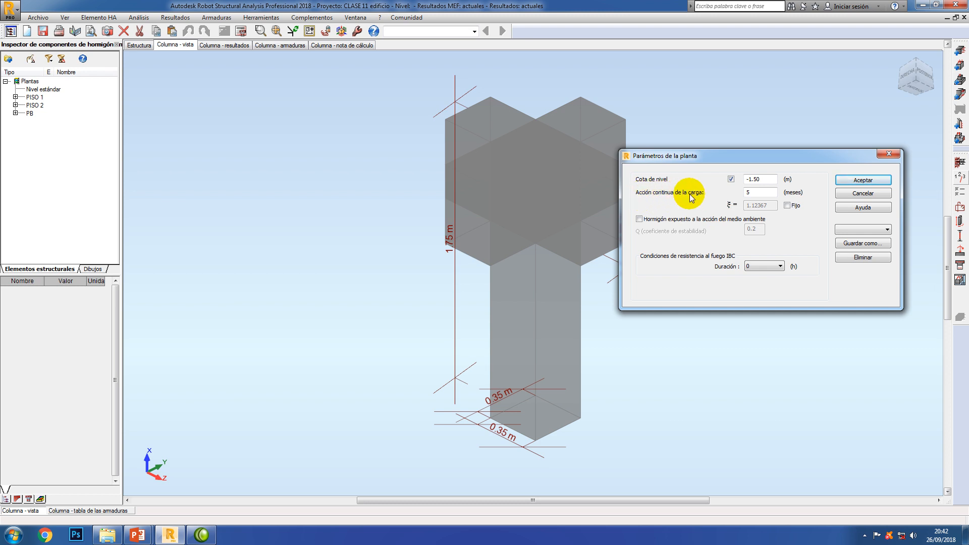
{"action": "double_click", "coordinate": [736, 197]}
{"action": "type", "text": "6"}
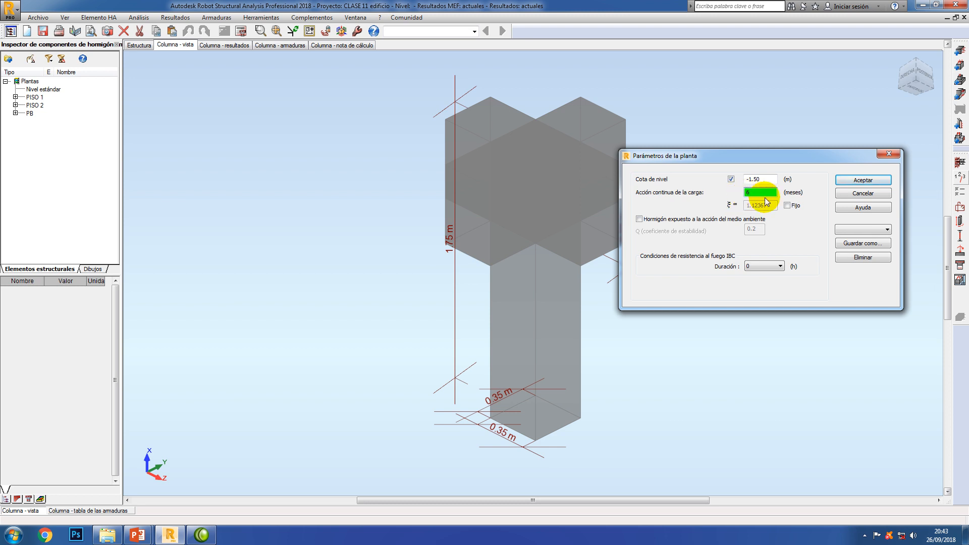
{"action": "left_click", "coordinate": [787, 206]}
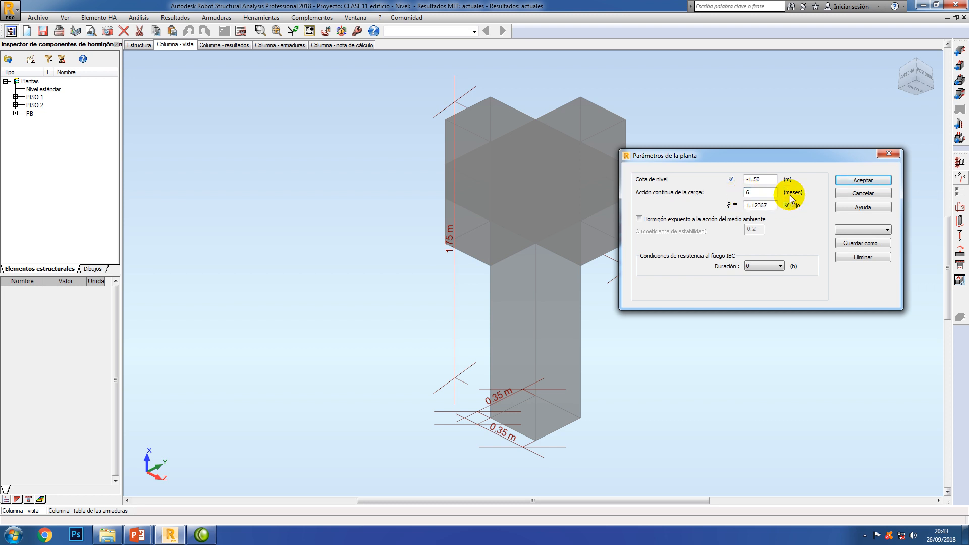
{"action": "double_click", "coordinate": [752, 206]}
{"action": "type", "text": "1.2"}
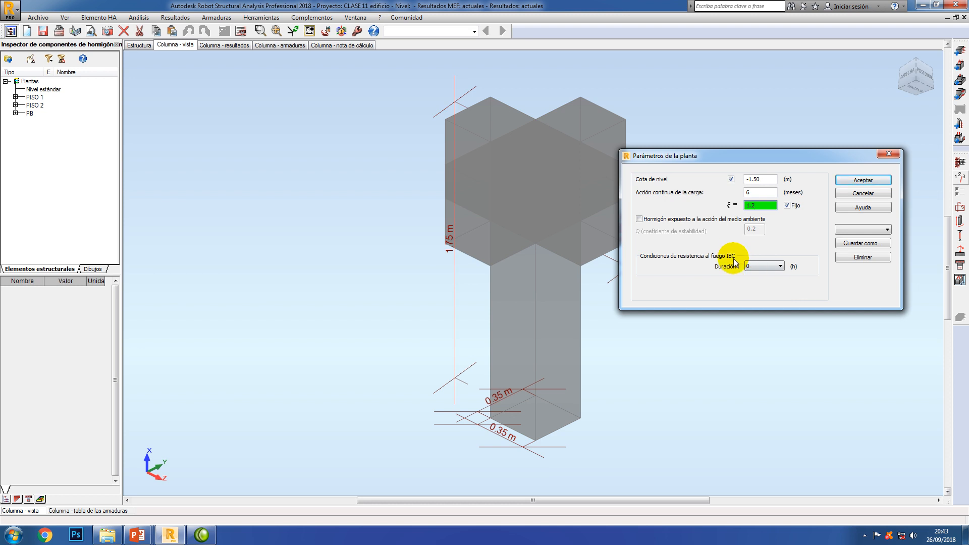
Save the storey parameters under the name "pedestal" and apply them to the column
{"action": "left_click", "coordinate": [868, 244]}
{"action": "left_click_drag", "start_coordinate": [774, 213], "coordinate": [804, 302]}
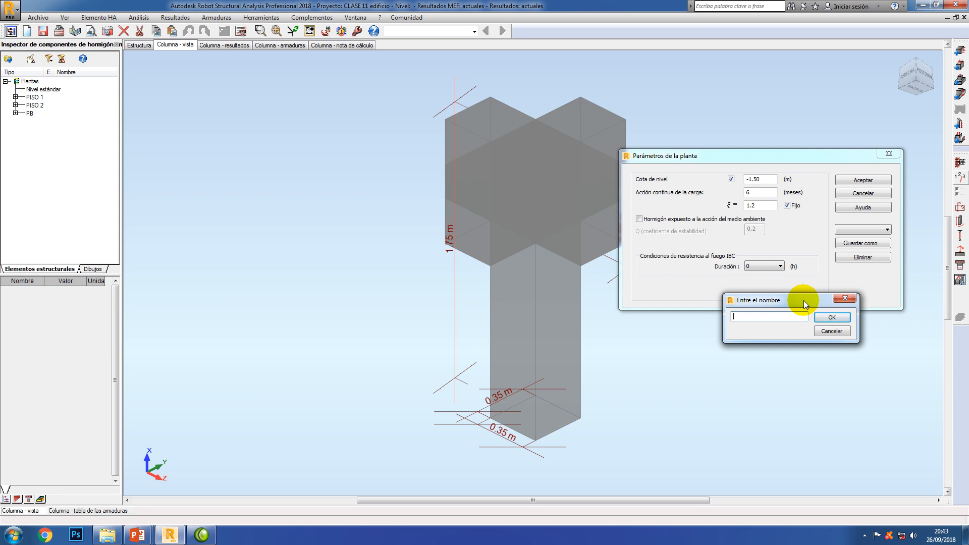
{"action": "type", "text": "pedestal"}
{"action": "left_click", "coordinate": [829, 317]}
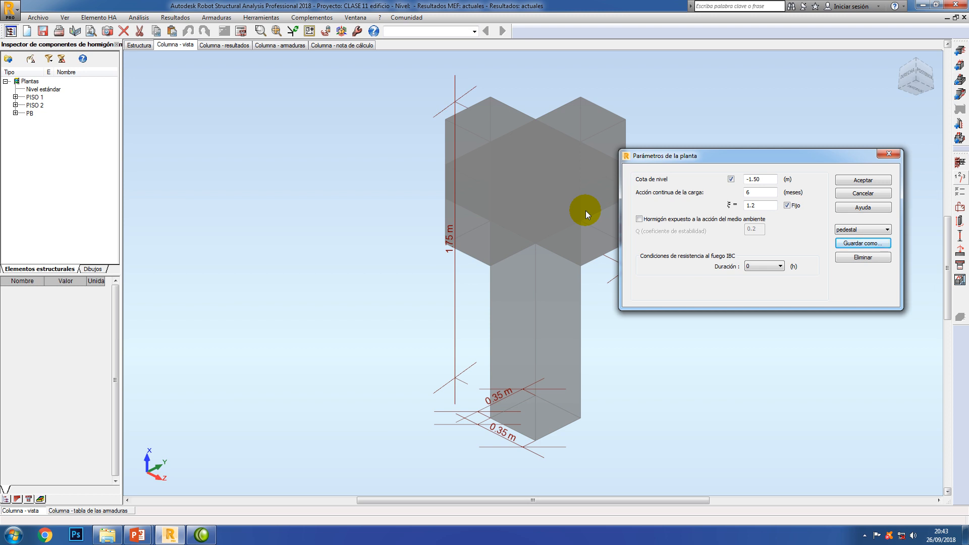
{"action": "left_click", "coordinate": [865, 180]}
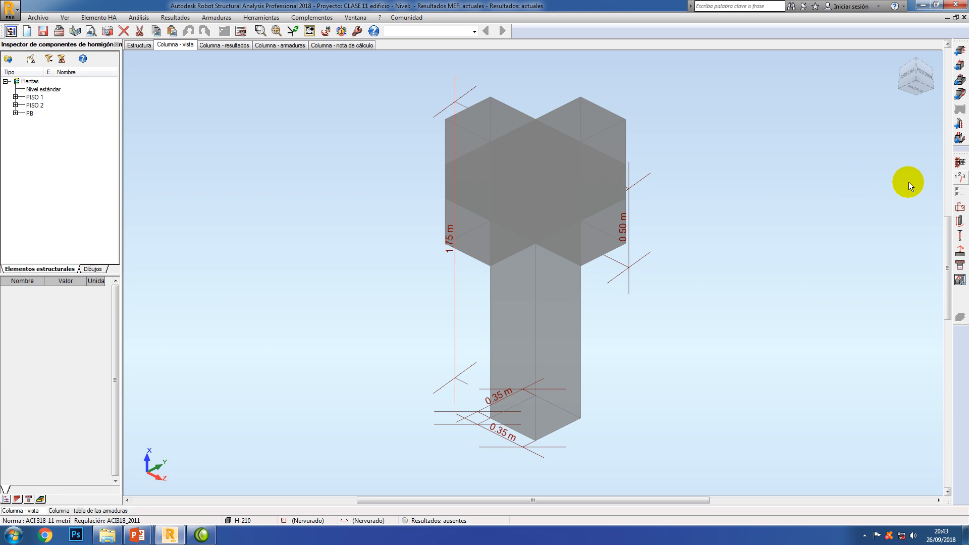
In the column's calculation options, set the reinforcement optimization degree to Medio
{"action": "left_click", "coordinate": [962, 194]}
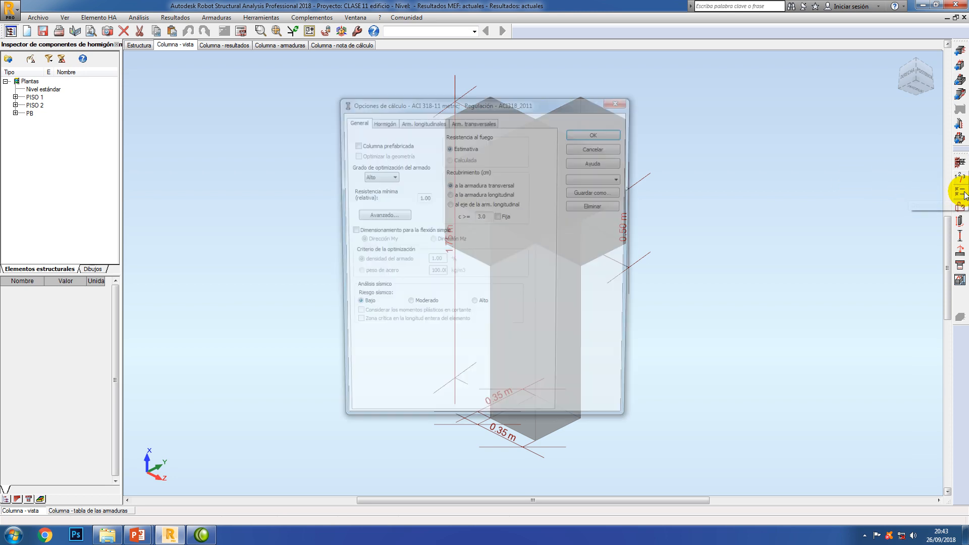
{"action": "left_click_drag", "start_coordinate": [562, 103], "coordinate": [793, 97]}
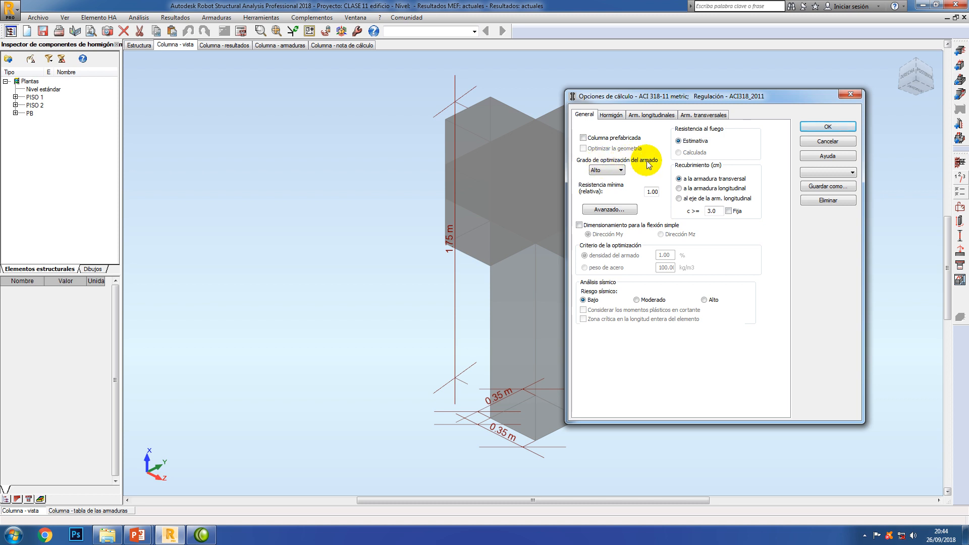
{"action": "left_click", "coordinate": [619, 170]}
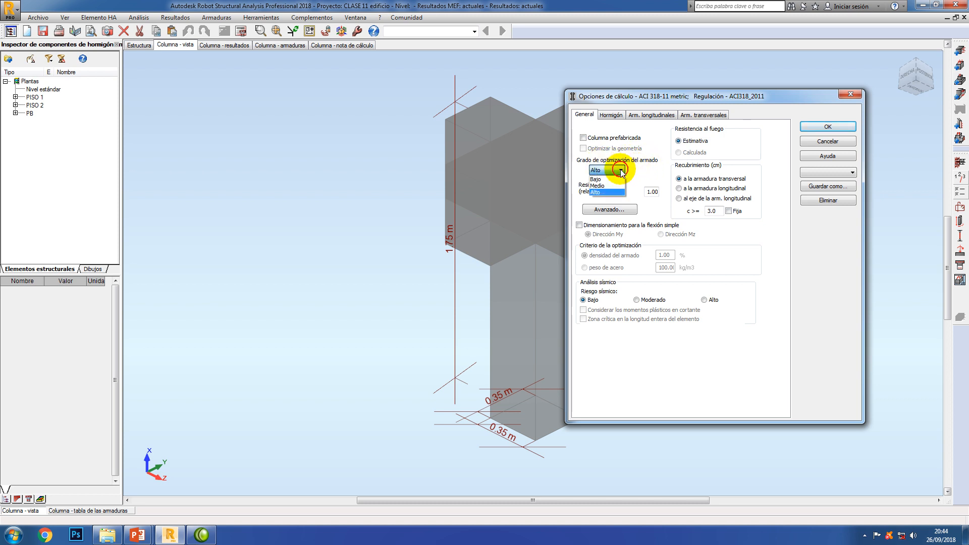
{"action": "left_click", "coordinate": [607, 193]}
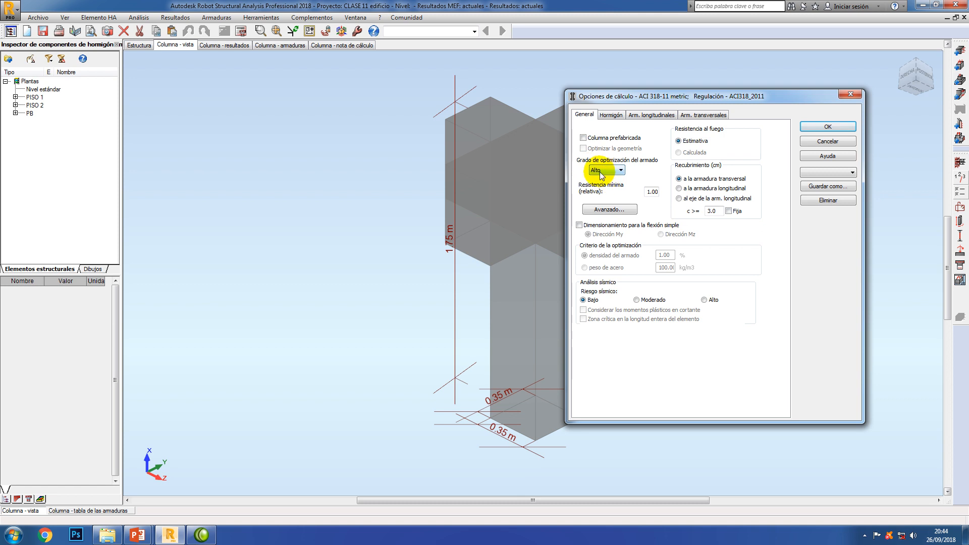
{"action": "left_click", "coordinate": [603, 172]}
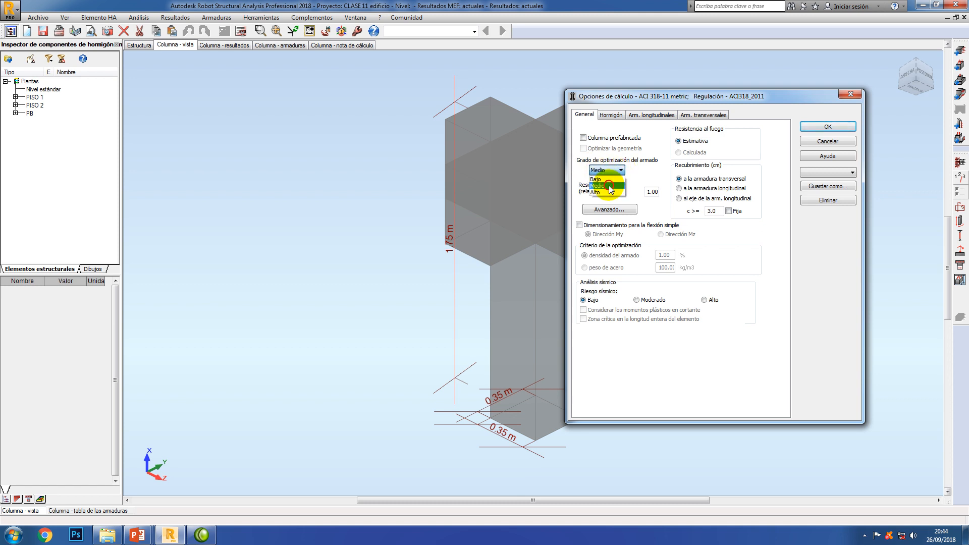
{"action": "left_click", "coordinate": [610, 186]}
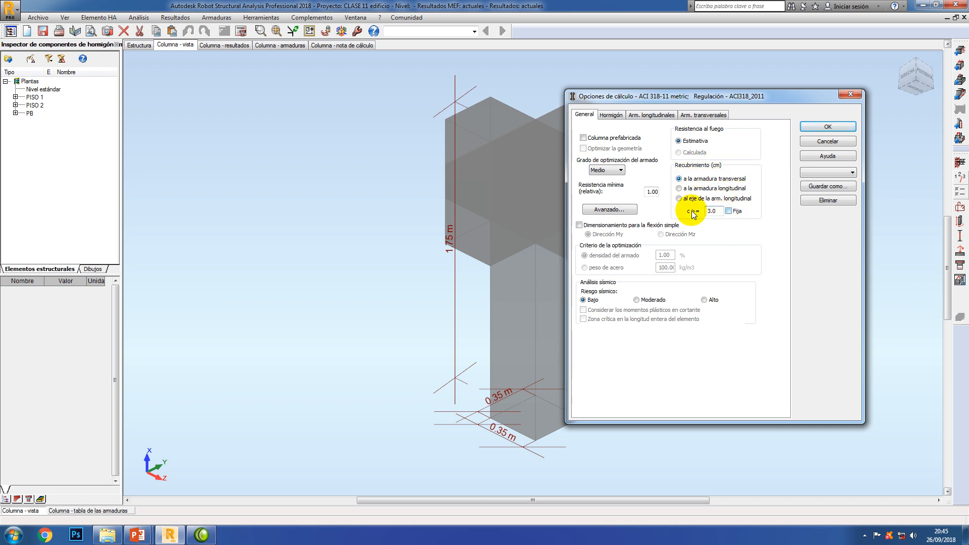
Fix the concrete cover to the transverse reinforcement at 4 cm
{"action": "left_click", "coordinate": [728, 211]}
{"action": "left_click_drag", "start_coordinate": [719, 216], "coordinate": [705, 215]}
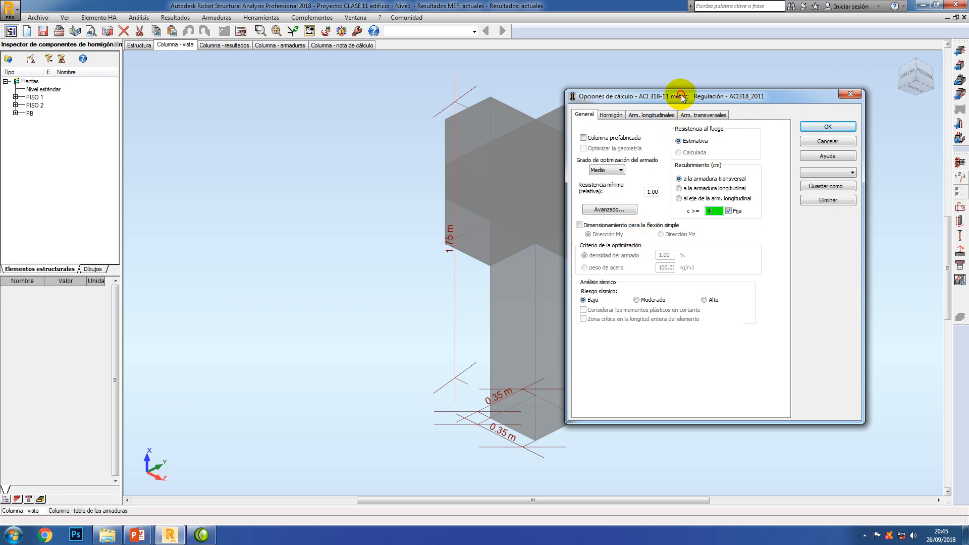
{"action": "left_click_drag", "start_coordinate": [677, 95], "coordinate": [731, 84]}
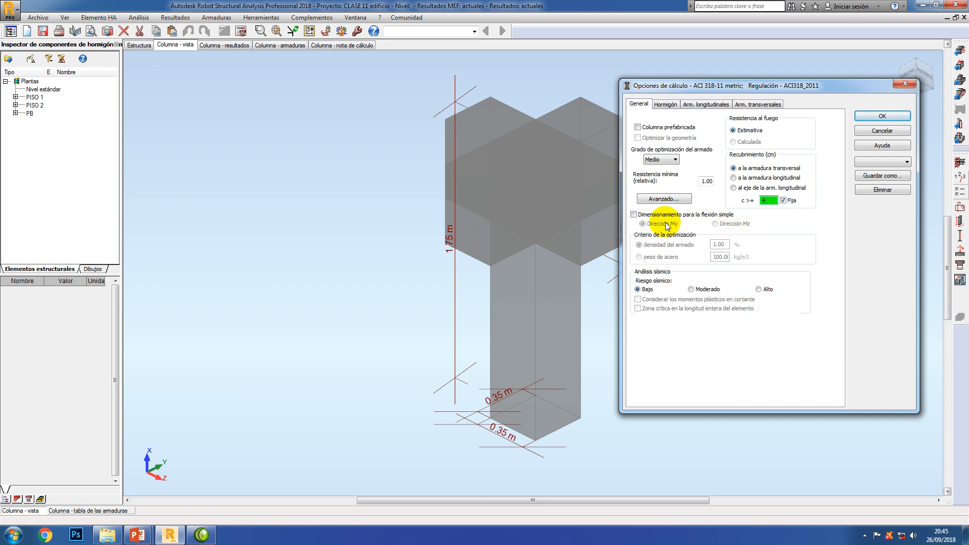
{"action": "left_click", "coordinate": [634, 215]}
{"action": "left_click", "coordinate": [716, 223]}
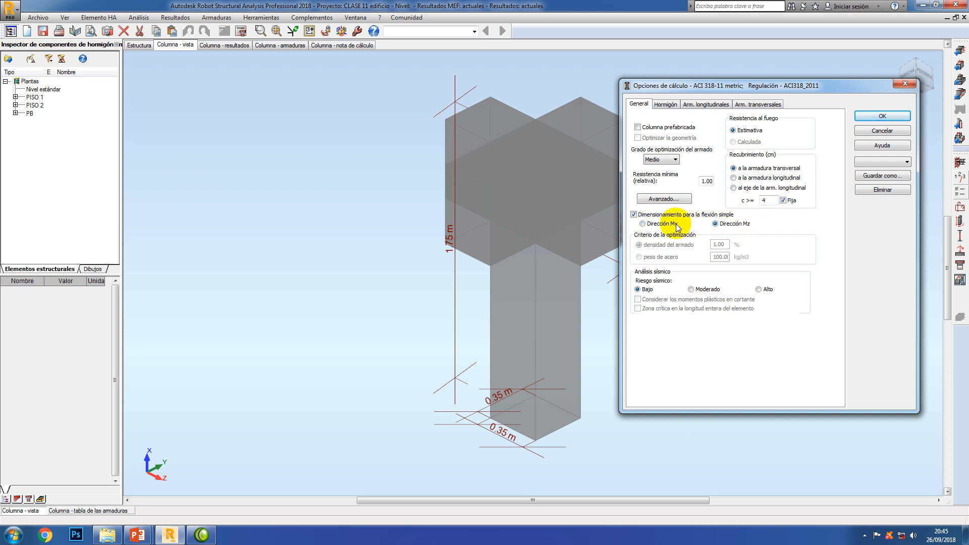
{"action": "left_click", "coordinate": [644, 216]}
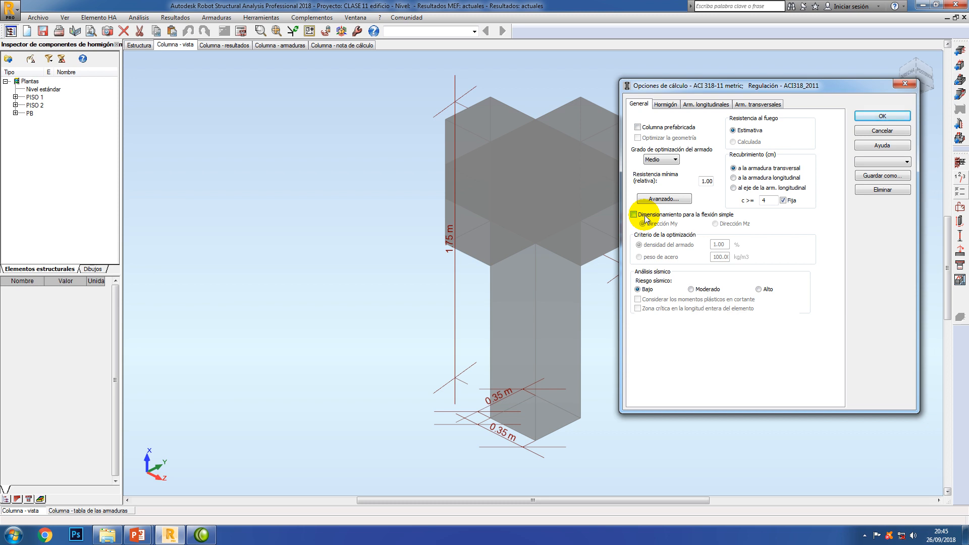
In the advanced calculation options, enable the consideration of shear (Considerar el cizallamiento) and accept
{"action": "left_click", "coordinate": [657, 200]}
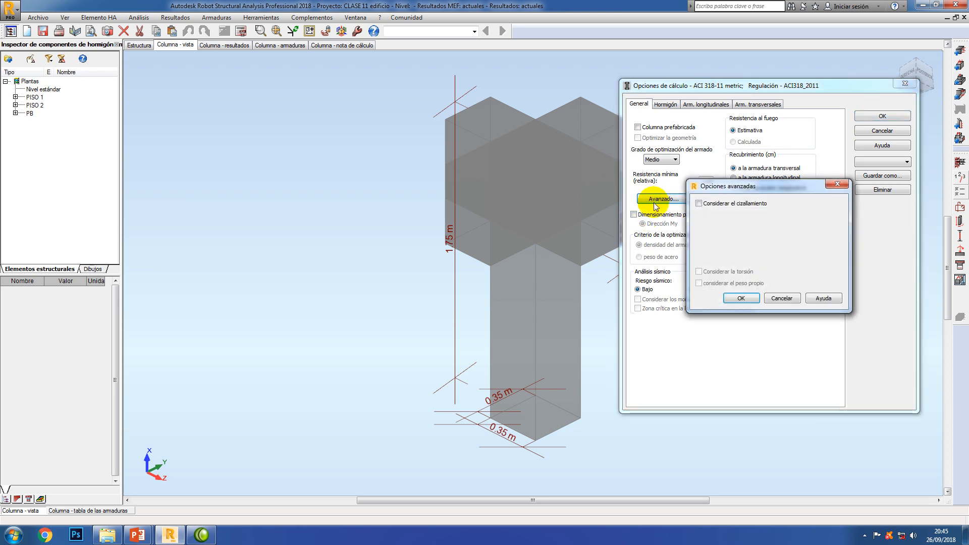
{"action": "left_click", "coordinate": [724, 204]}
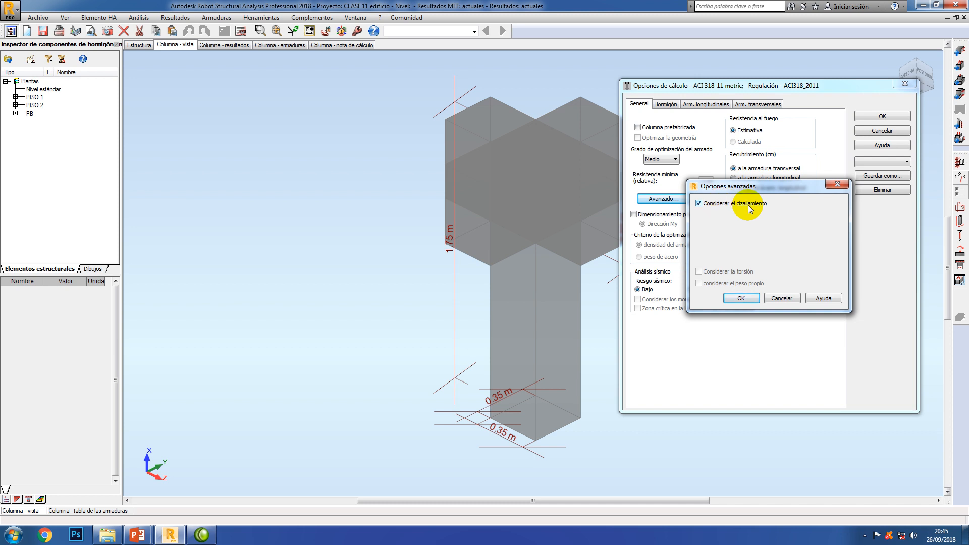
{"action": "left_click", "coordinate": [715, 207]}
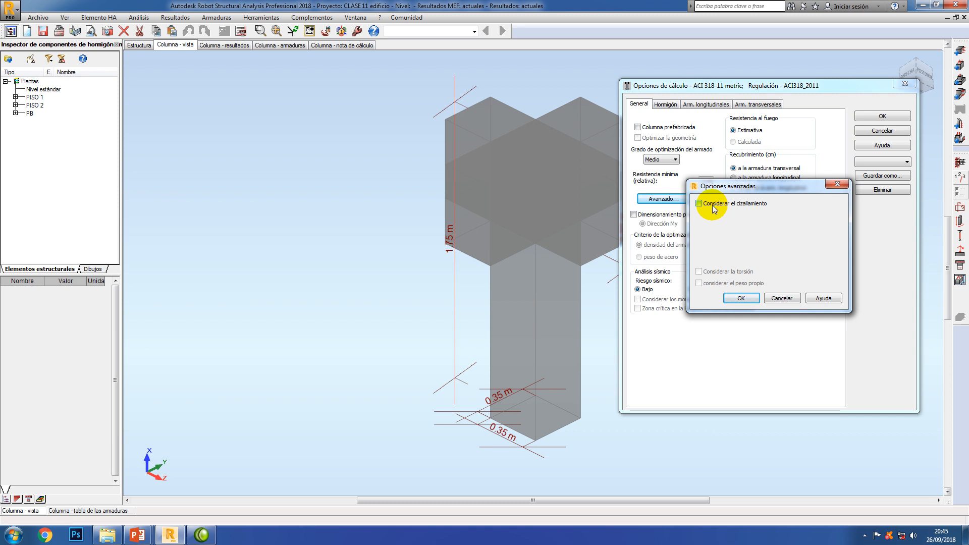
{"action": "left_click_drag", "start_coordinate": [732, 186], "coordinate": [487, 177]}
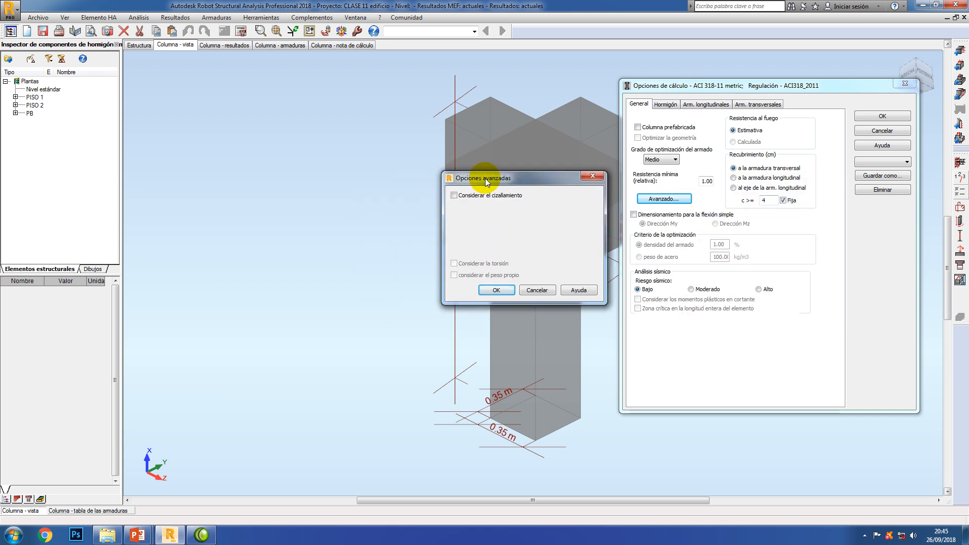
{"action": "left_click", "coordinate": [467, 199]}
{"action": "mouse_move", "coordinate": [500, 179]}
{"action": "left_mouse_down"}
{"action": "mouse_move", "coordinate": [539, 172]}
{"action": "mouse_move", "coordinate": [479, 179]}
{"action": "mouse_move", "coordinate": [514, 181]}
{"action": "left_mouse_up"}
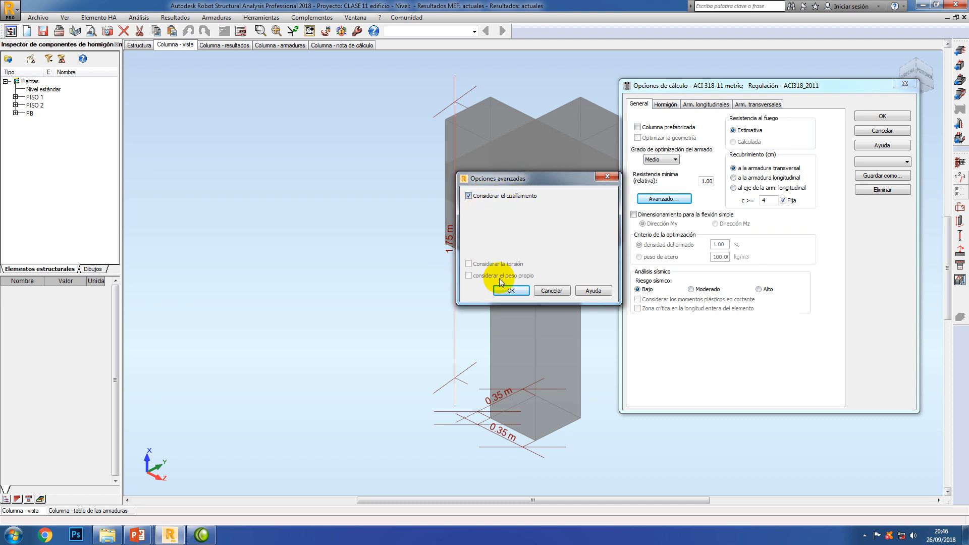
{"action": "left_click", "coordinate": [504, 292]}
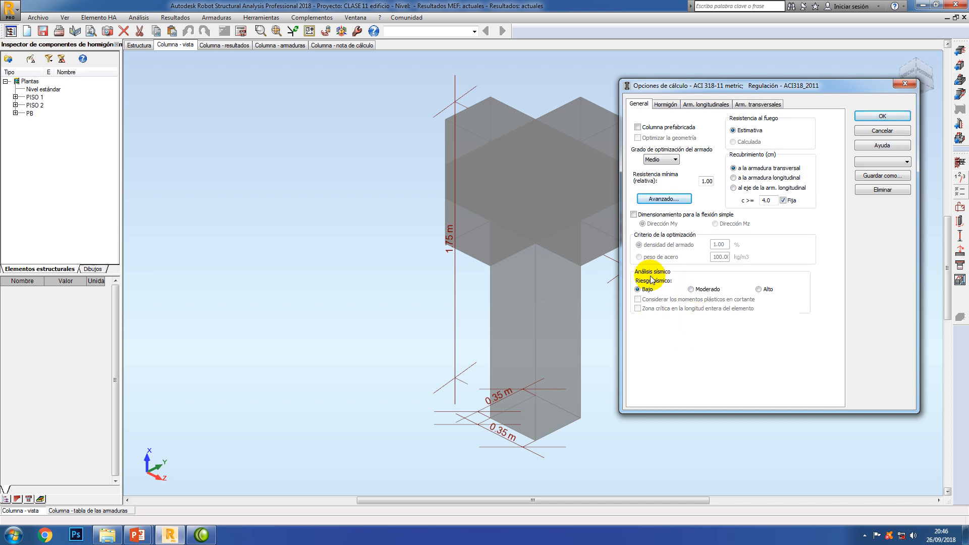
{"action": "left_click", "coordinate": [691, 290]}
{"action": "left_click", "coordinate": [759, 289]}
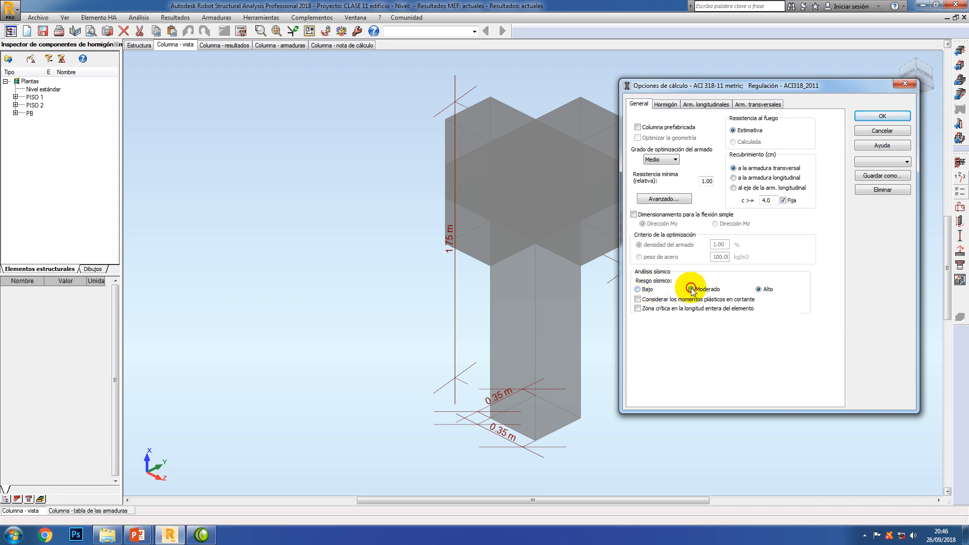
{"action": "left_click", "coordinate": [639, 290]}
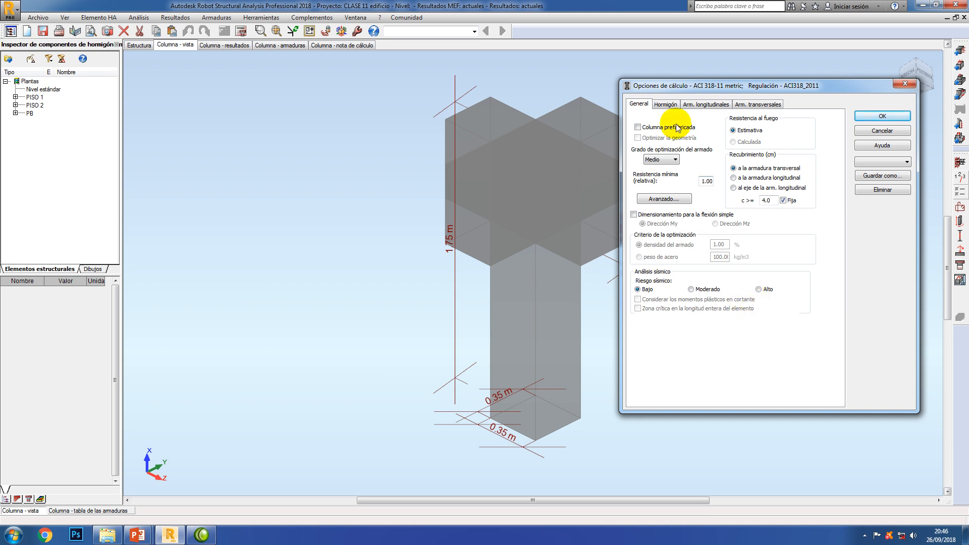
Review the concrete name and granulate type options in the calculation settings, keeping silicato as the granulate
{"action": "left_click", "coordinate": [667, 104]}
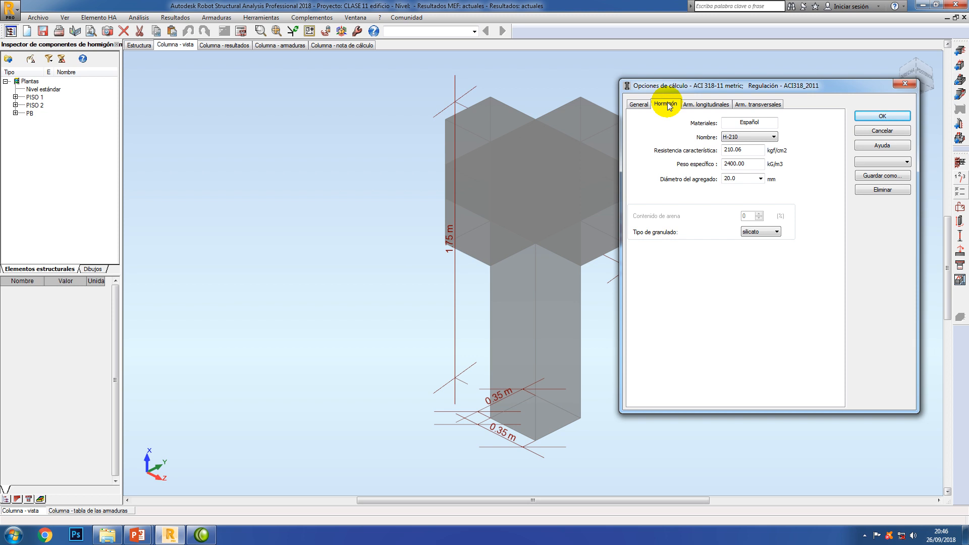
{"action": "left_click", "coordinate": [737, 139]}
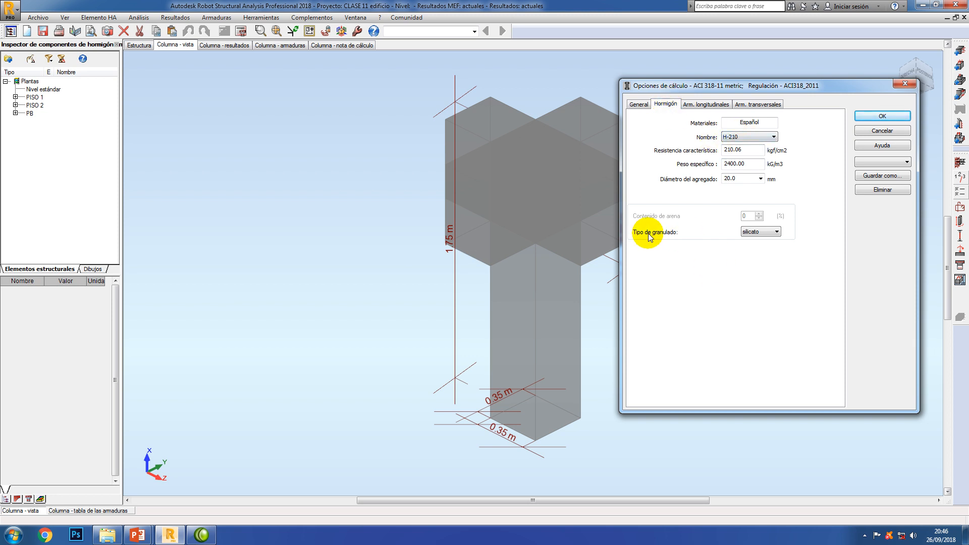
{"action": "left_click", "coordinate": [775, 232]}
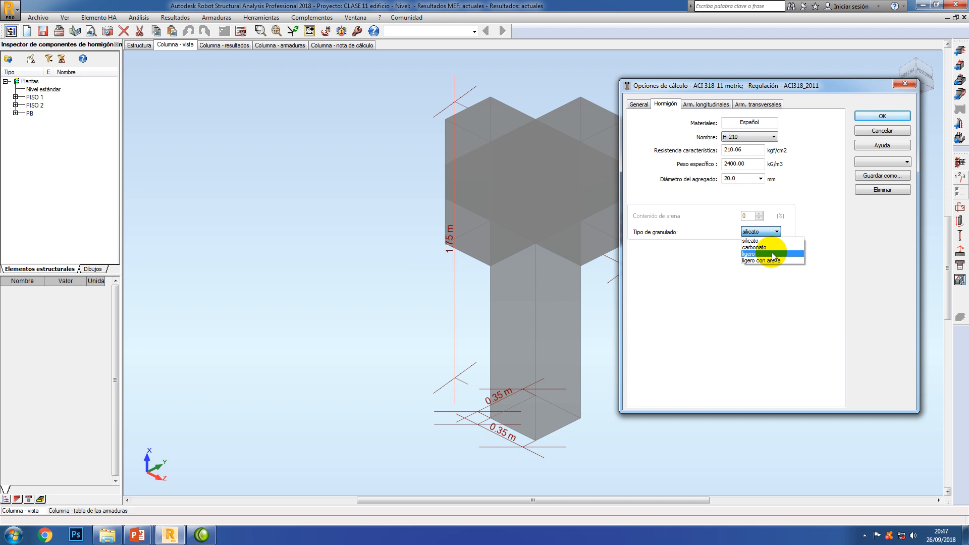
{"action": "left_click", "coordinate": [762, 243]}
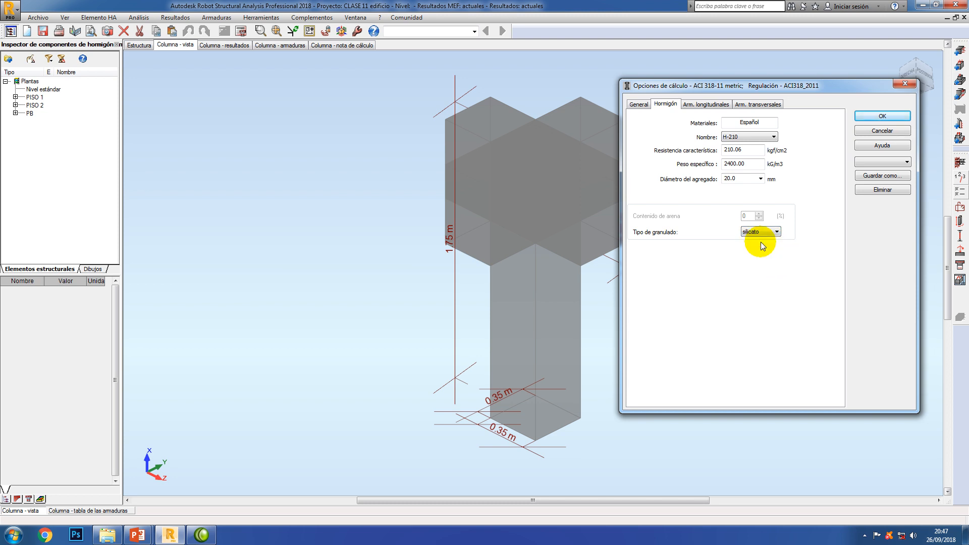
Set the longitudinal reinforcement steel to B 500 S and allow only the 12, 16, 20 and 25 mm bars
{"action": "left_click", "coordinate": [709, 104]}
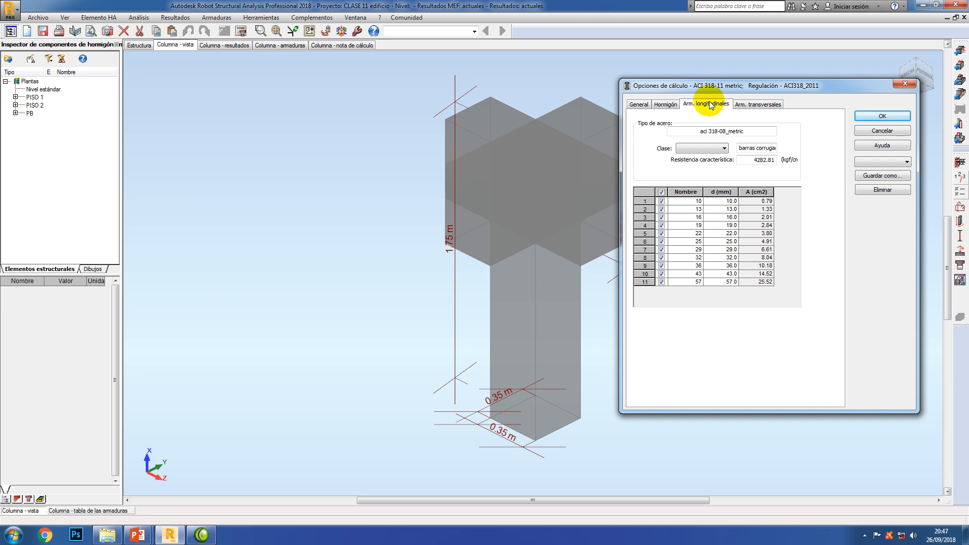
{"action": "left_click", "coordinate": [706, 147]}
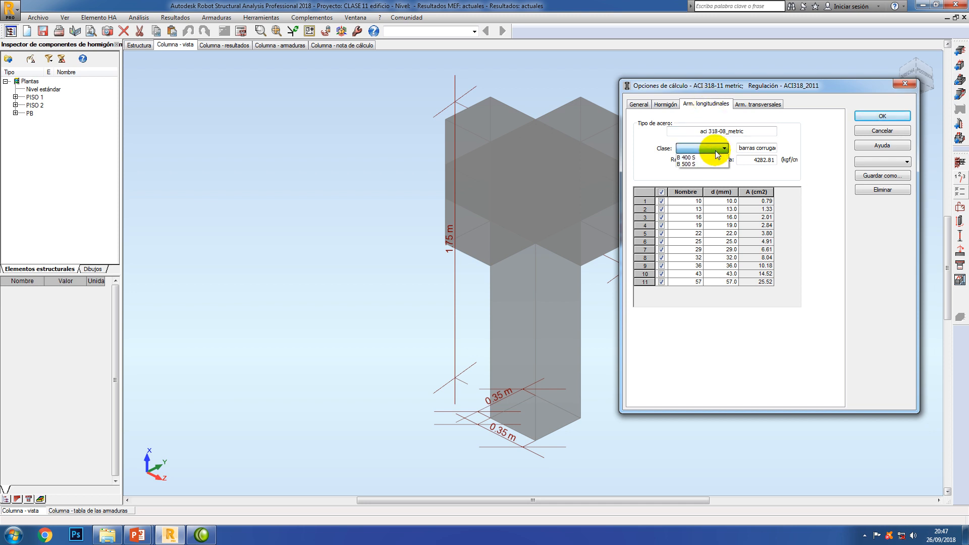
{"action": "left_click", "coordinate": [693, 164]}
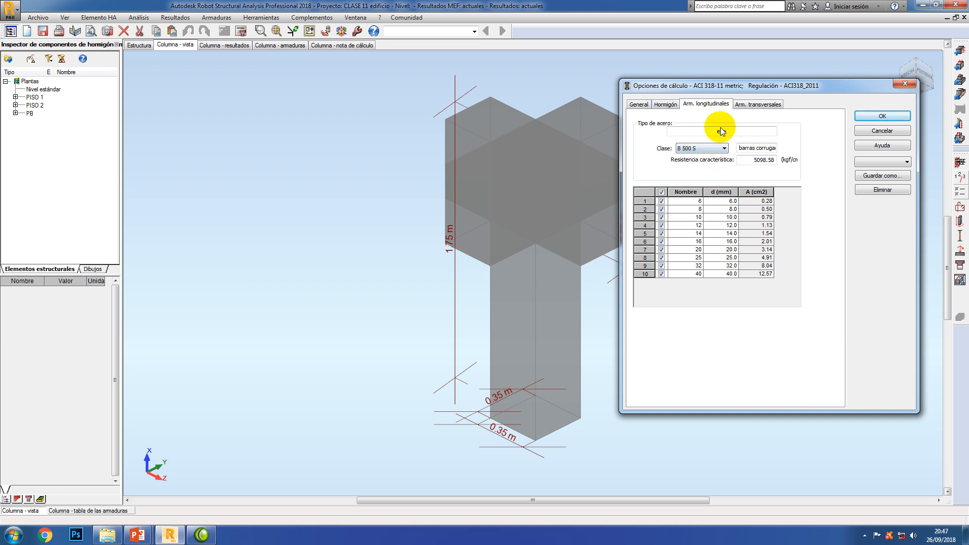
{"action": "left_click_drag", "start_coordinate": [712, 86], "coordinate": [360, 84]}
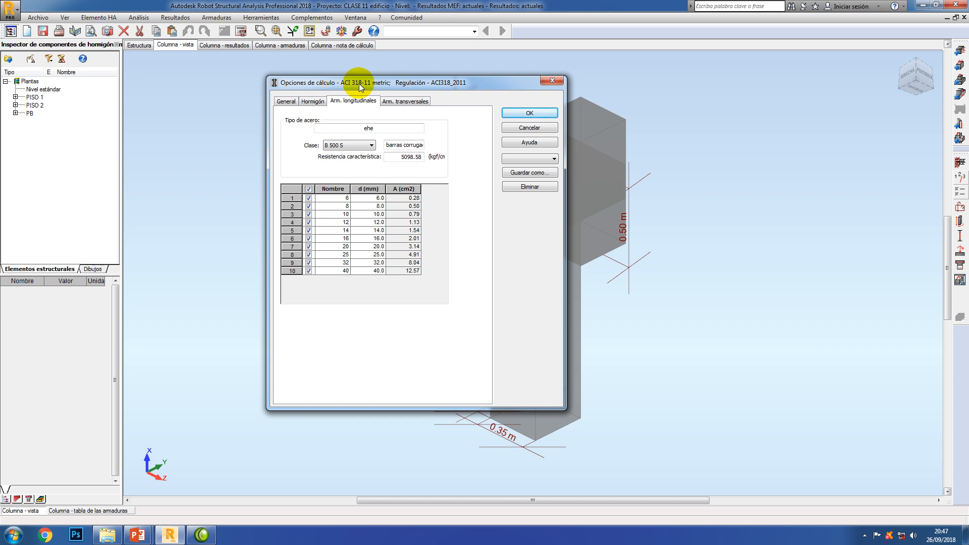
{"action": "left_click", "coordinate": [308, 190]}
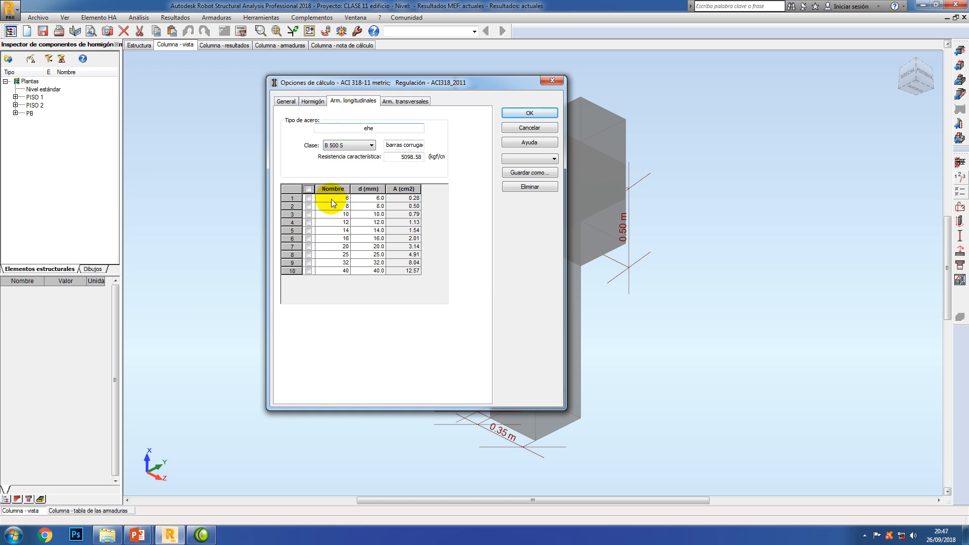
{"action": "left_click", "coordinate": [308, 222]}
{"action": "left_click", "coordinate": [307, 238]}
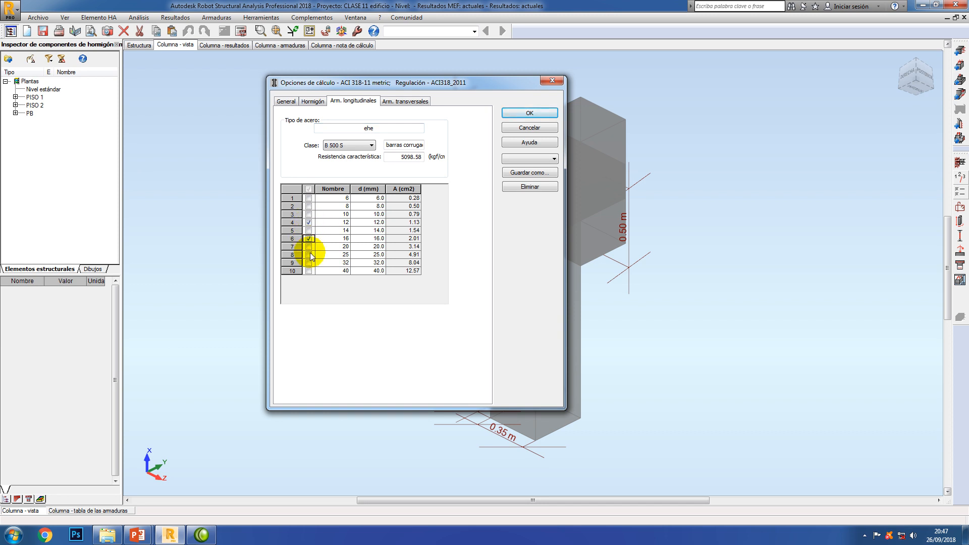
{"action": "left_click", "coordinate": [309, 247]}
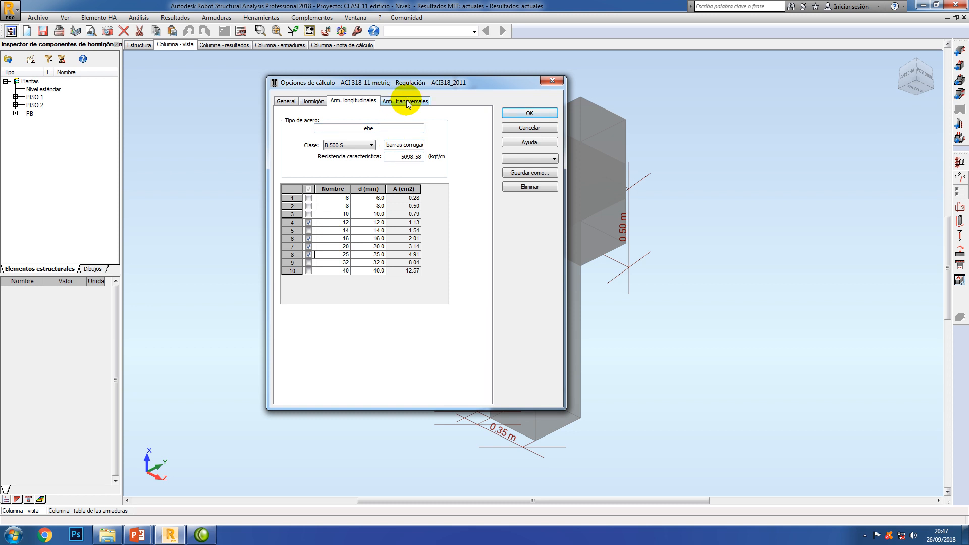
Set the transverse reinforcement steel to B 500 S and allow only the 6 and 8 mm bars
{"action": "left_click", "coordinate": [406, 103]}
{"action": "left_click", "coordinate": [360, 145]}
{"action": "left_click", "coordinate": [336, 161]}
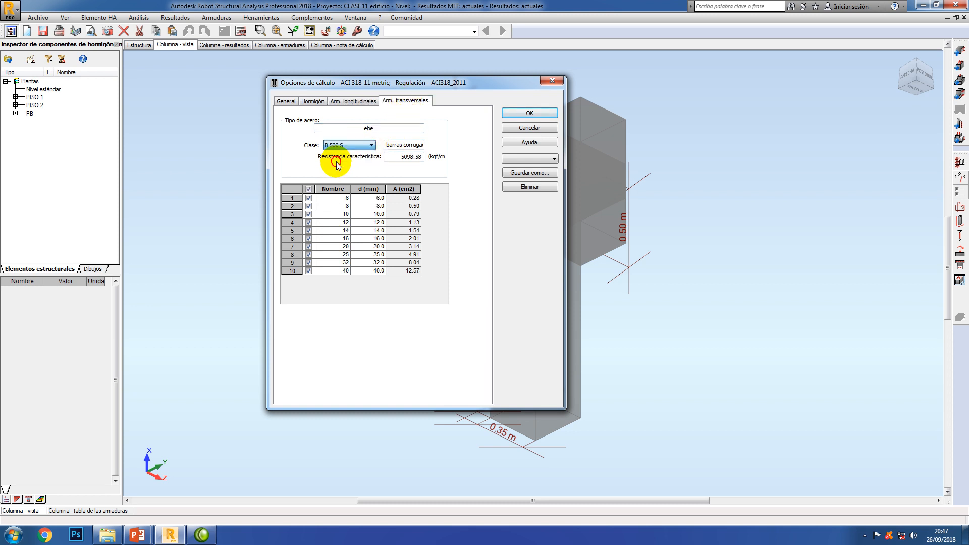
{"action": "left_click", "coordinate": [308, 190]}
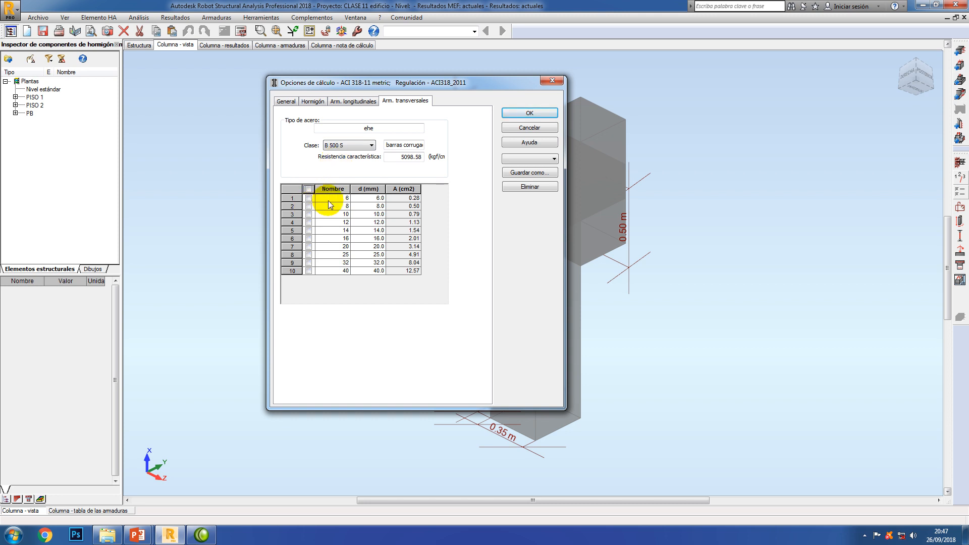
{"action": "left_click", "coordinate": [308, 199]}
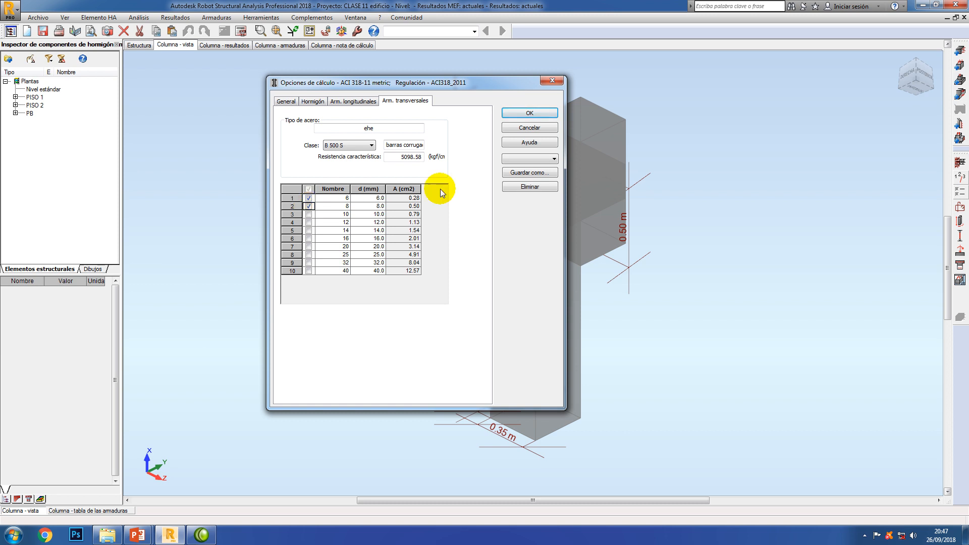
Save the calculation options under the name "op_pedestales"
{"action": "left_click", "coordinate": [519, 174]}
{"action": "left_click_drag", "start_coordinate": [437, 225], "coordinate": [546, 224]}
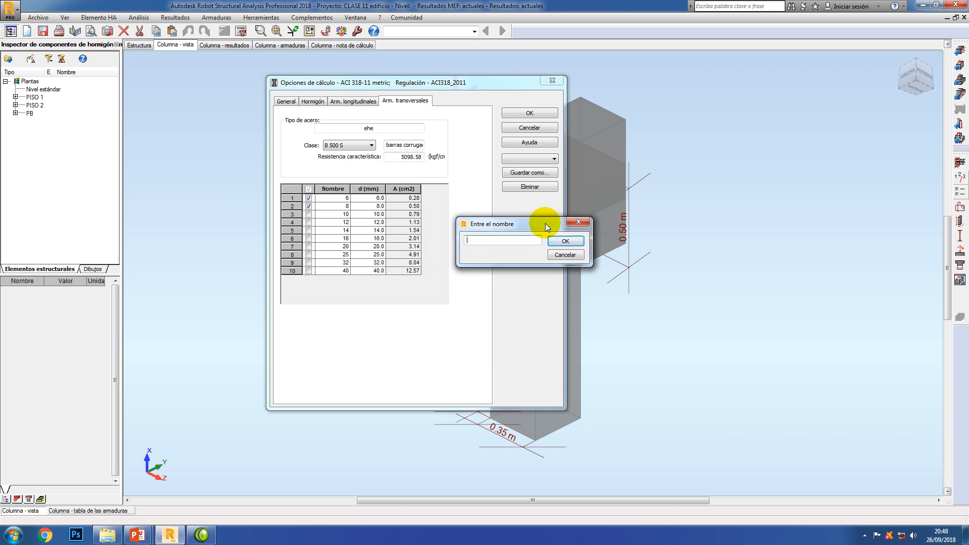
{"action": "type", "text": "op_pedestales"}
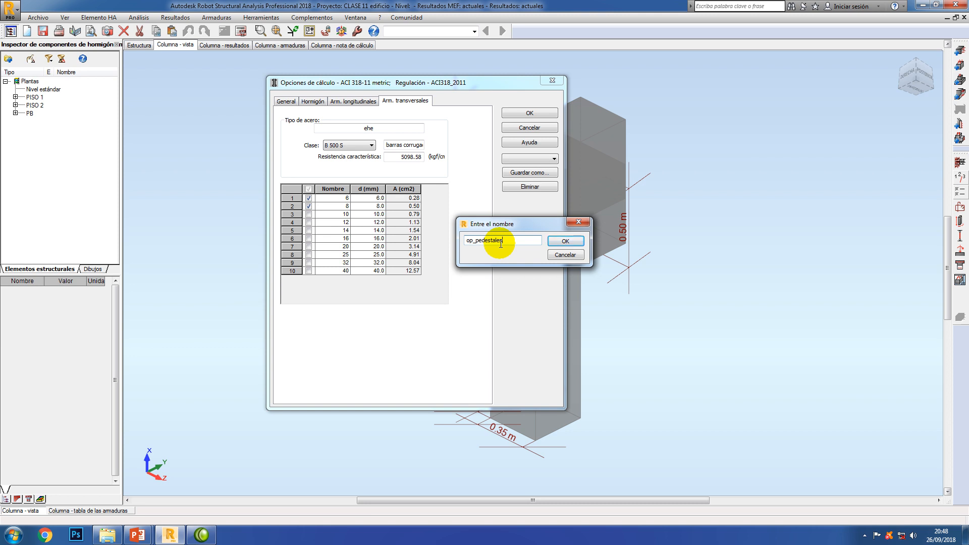
{"action": "left_click", "coordinate": [564, 242]}
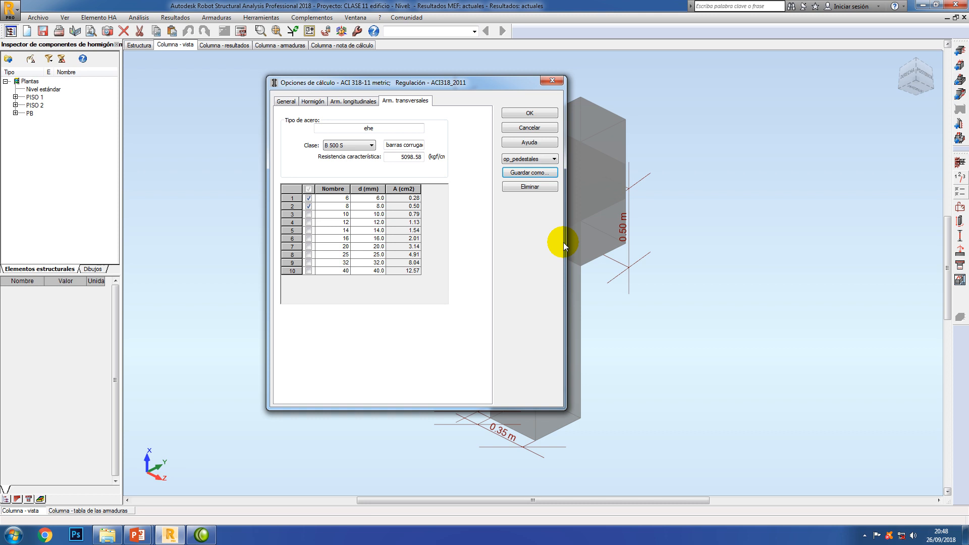
Accept the calculation options and open the column's reinforcement arrangement settings
{"action": "left_click", "coordinate": [529, 114]}
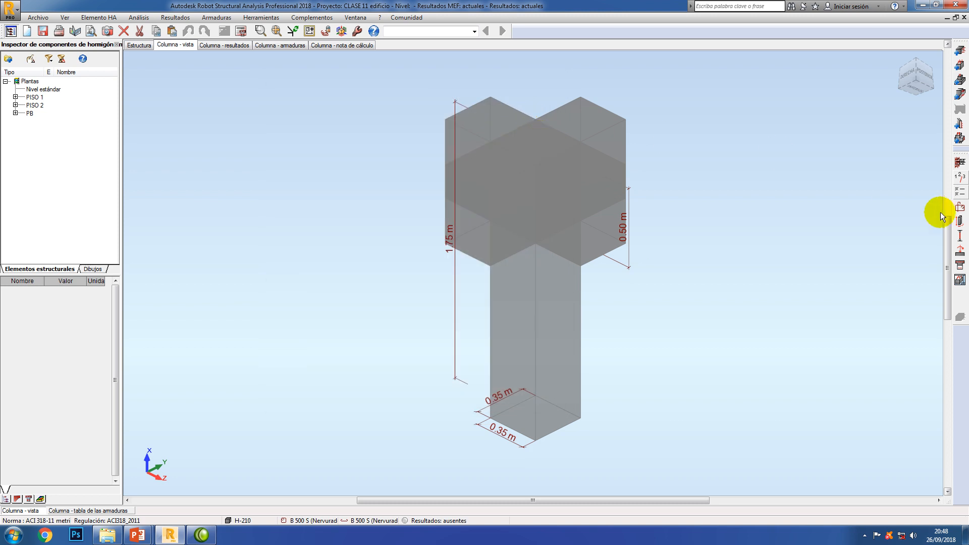
{"action": "left_click", "coordinate": [961, 212]}
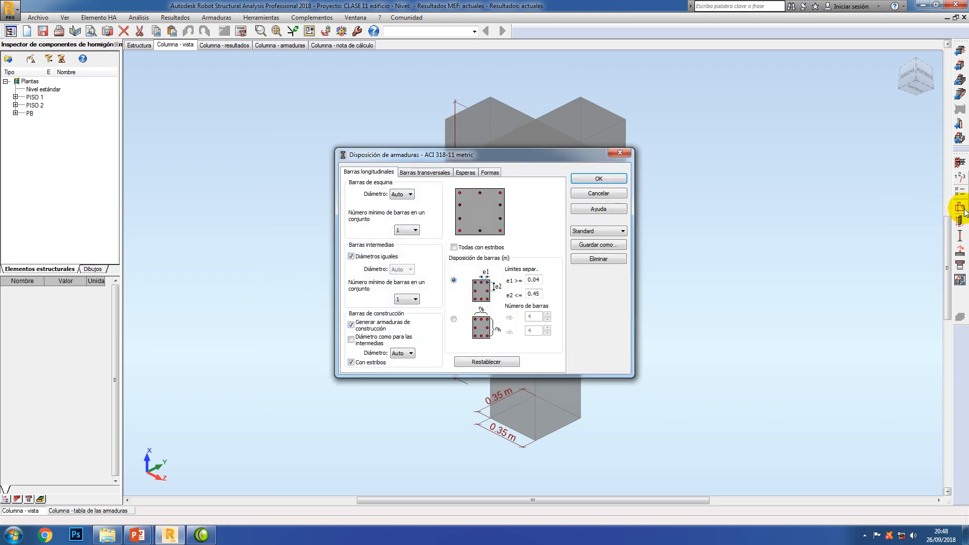
{"action": "left_click_drag", "start_coordinate": [553, 156], "coordinate": [851, 110]}
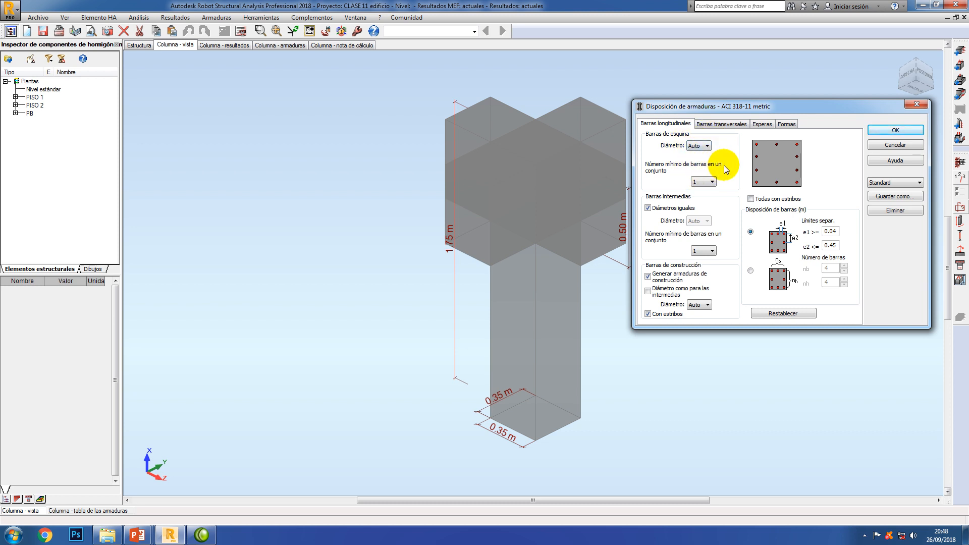
Try a minimum of 2, 3 and 4 bars per group for the corner bars, and restore it to 1
{"action": "left_click", "coordinate": [704, 182]}
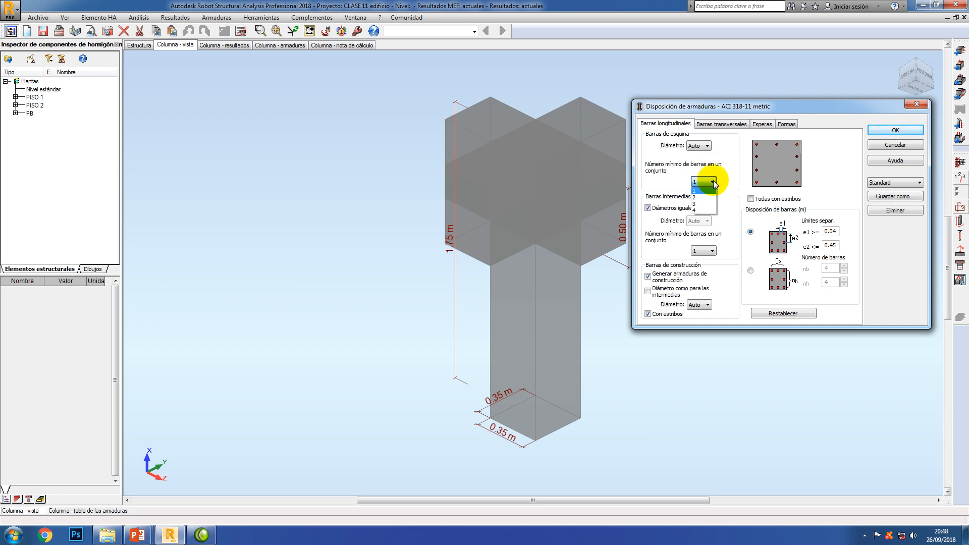
{"action": "left_click", "coordinate": [709, 197]}
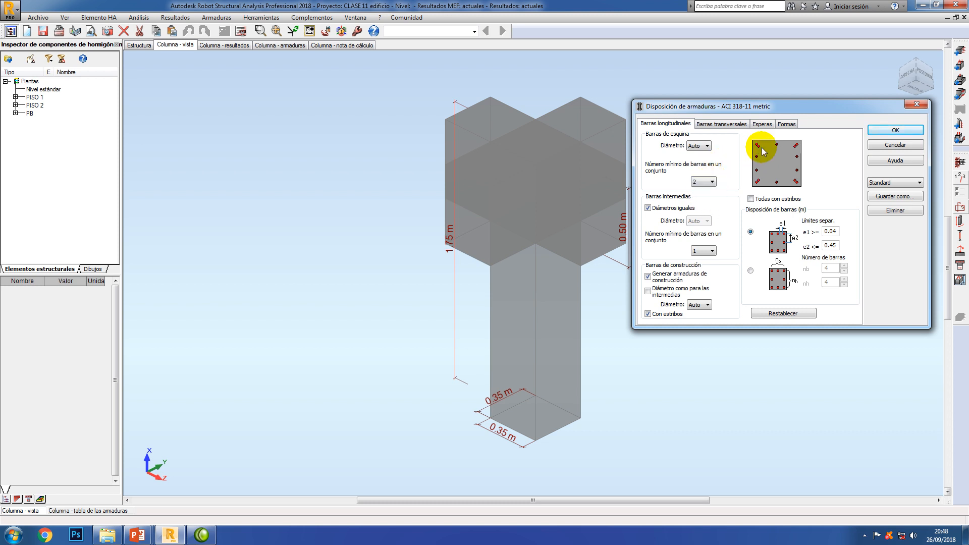
{"action": "left_click", "coordinate": [705, 181]}
{"action": "left_click", "coordinate": [707, 204]}
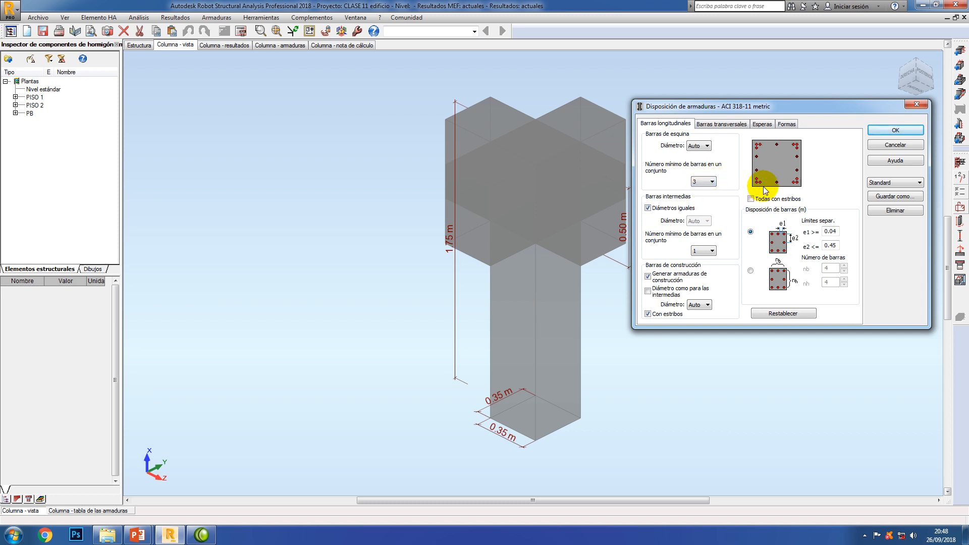
{"action": "left_click", "coordinate": [713, 183]}
{"action": "left_click", "coordinate": [707, 211]}
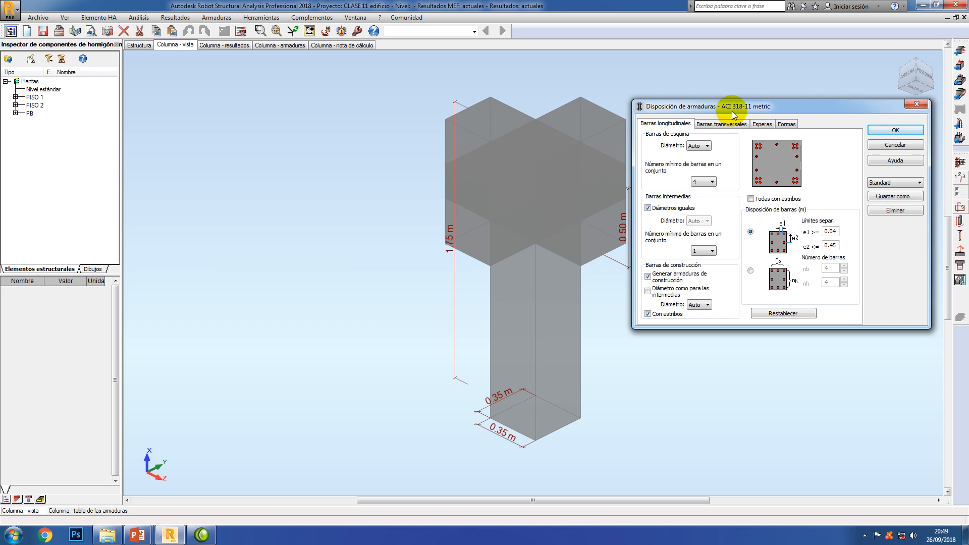
{"action": "left_click_drag", "start_coordinate": [822, 109], "coordinate": [803, 93]}
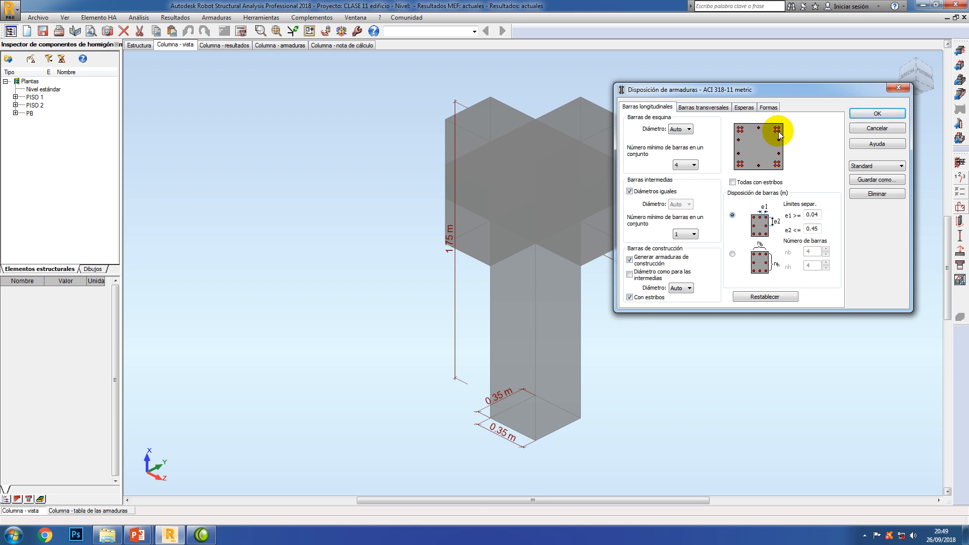
{"action": "left_click", "coordinate": [694, 166]}
{"action": "left_click", "coordinate": [687, 177]}
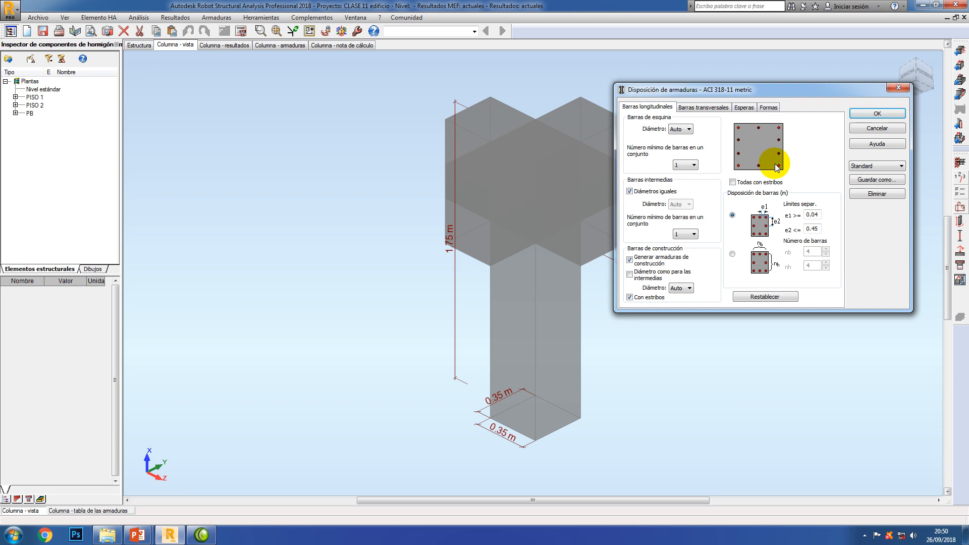
Disable equal diameters for the intermediate bars to look at the available diameters, and enable equal diameters again
{"action": "left_click", "coordinate": [644, 195]}
{"action": "left_click", "coordinate": [689, 205]}
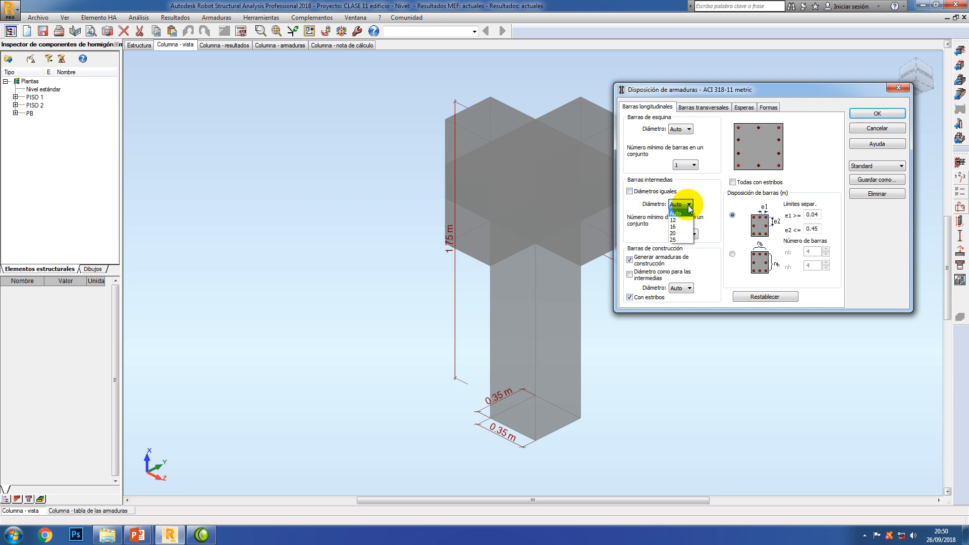
{"action": "left_click", "coordinate": [690, 207]}
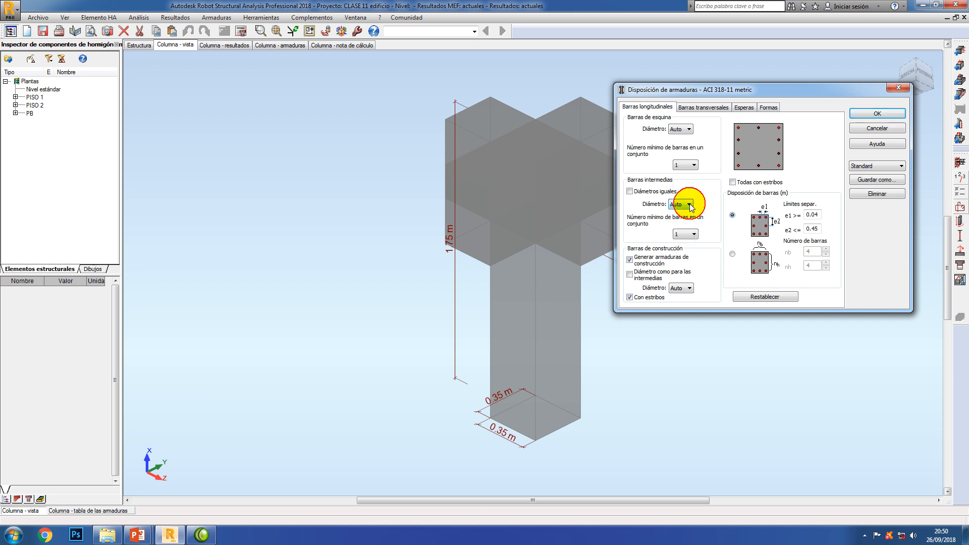
{"action": "left_click", "coordinate": [641, 194]}
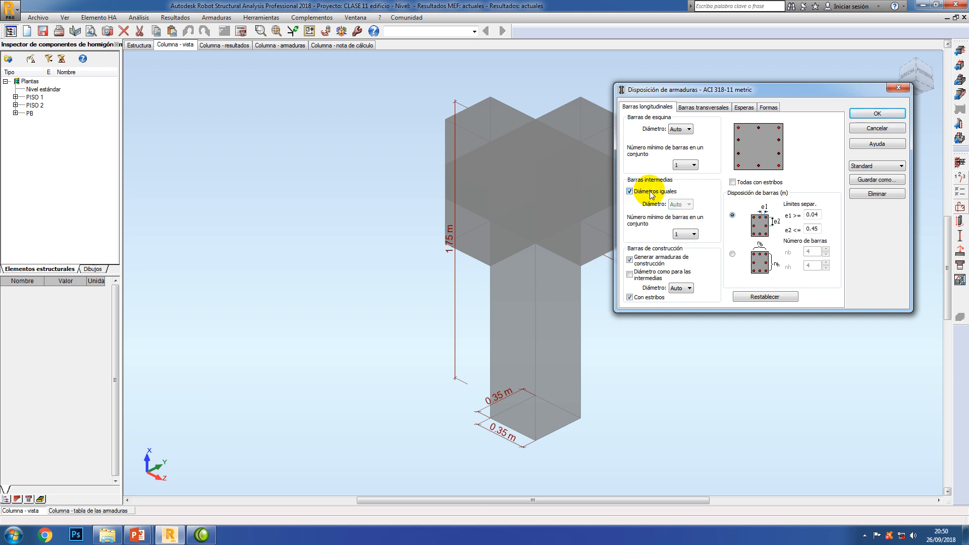
Try 2 bars per group for the intermediate bars, restore it to 1, and disable stirrups on all bars
{"action": "left_click", "coordinate": [692, 234]}
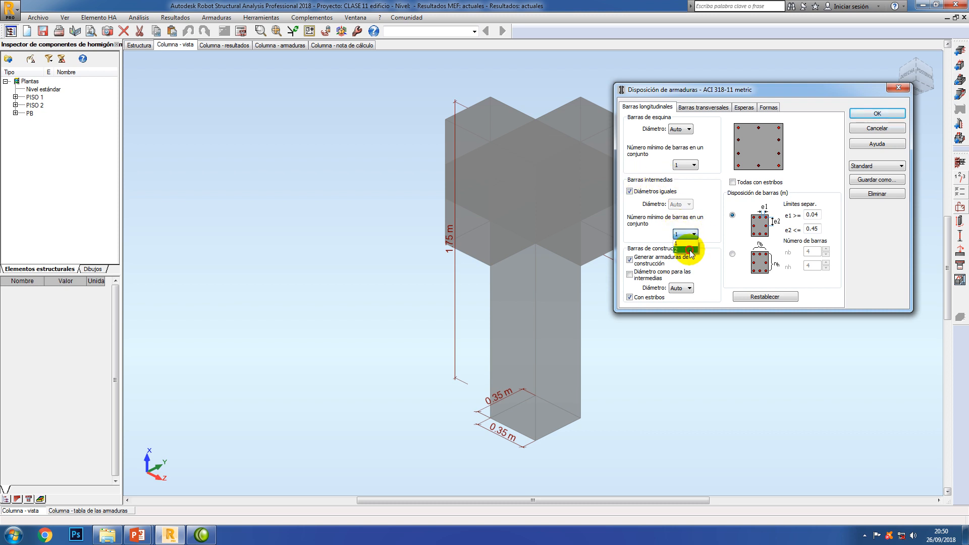
{"action": "left_click", "coordinate": [690, 250]}
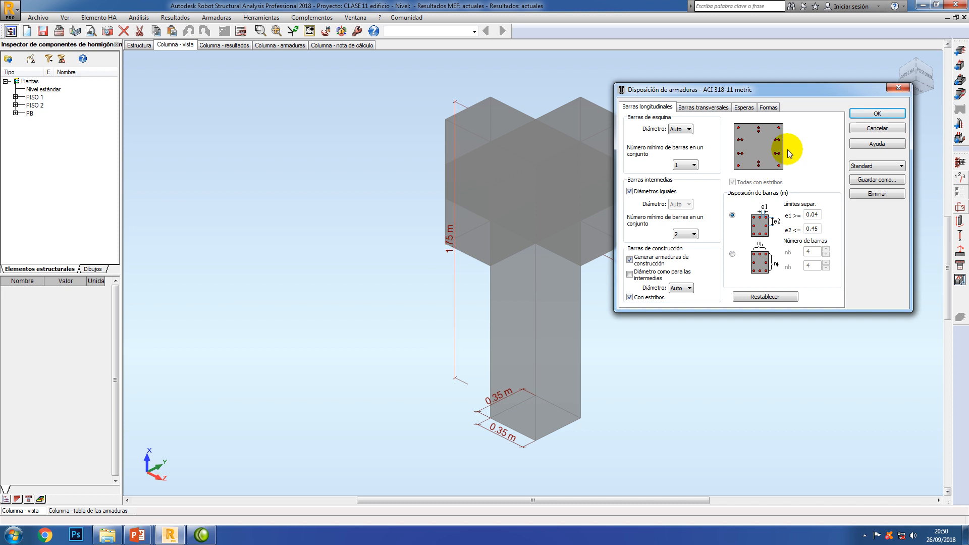
{"action": "left_click", "coordinate": [695, 233]}
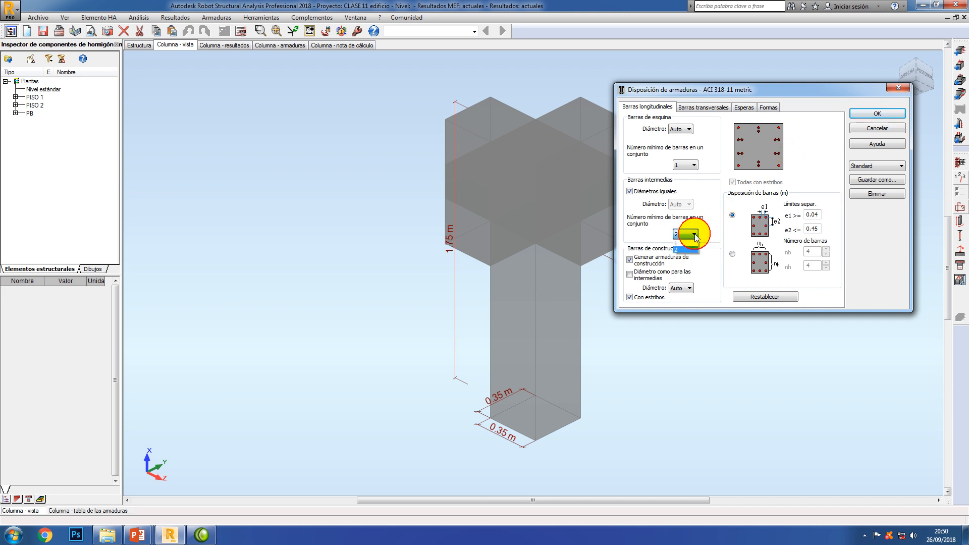
{"action": "left_click", "coordinate": [691, 242]}
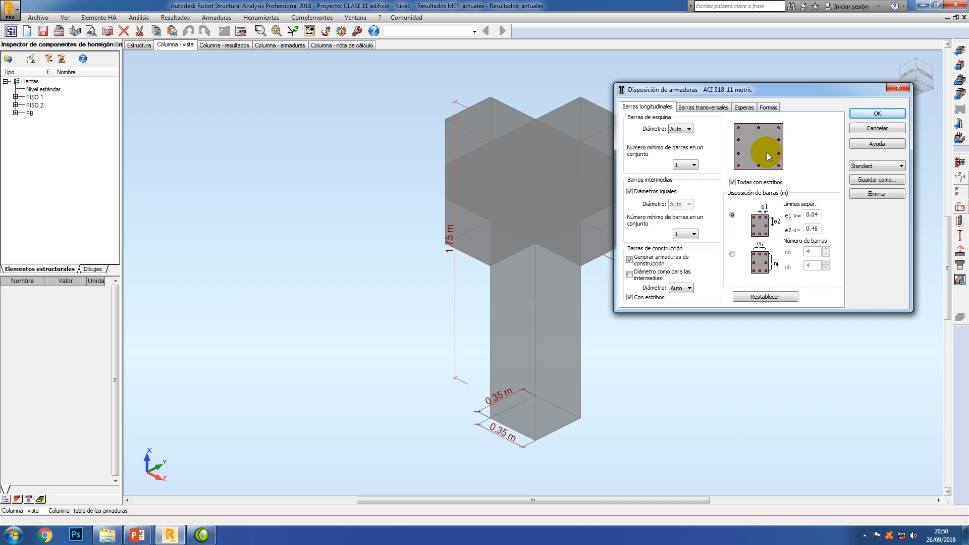
{"action": "left_click", "coordinate": [732, 182]}
{"action": "left_click_drag", "start_coordinate": [711, 90], "coordinate": [693, 78]}
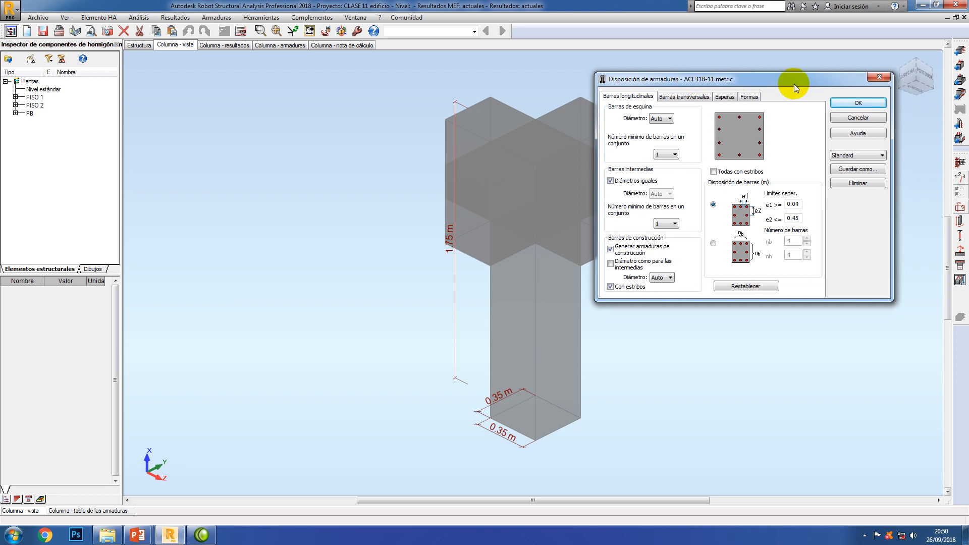
{"action": "left_click_drag", "start_coordinate": [794, 84], "coordinate": [795, 72]}
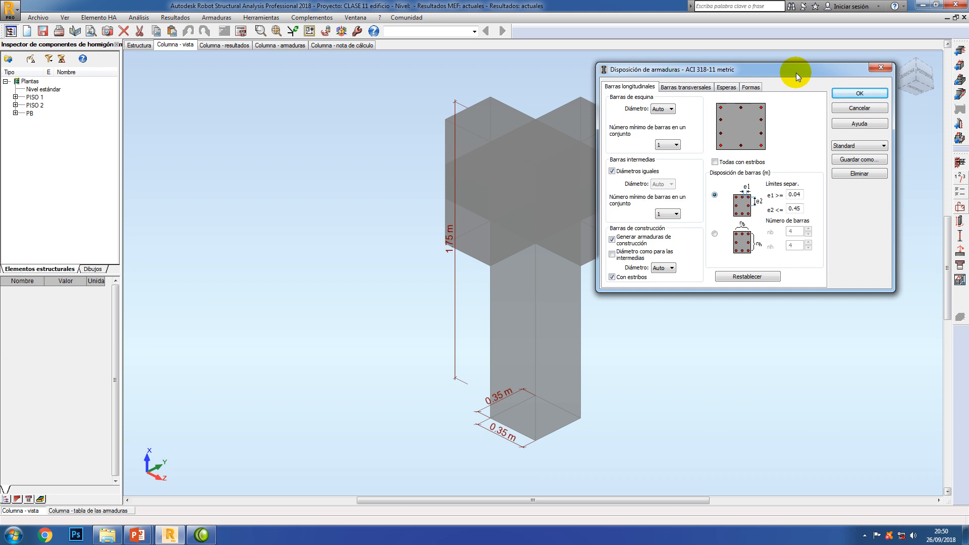
Switch to the PowerPoint presentation and show clause 7.10.5.3 of NB 1225001 on stirrup arrangement and bar separation
{"action": "key", "text": "alt+Tab"}
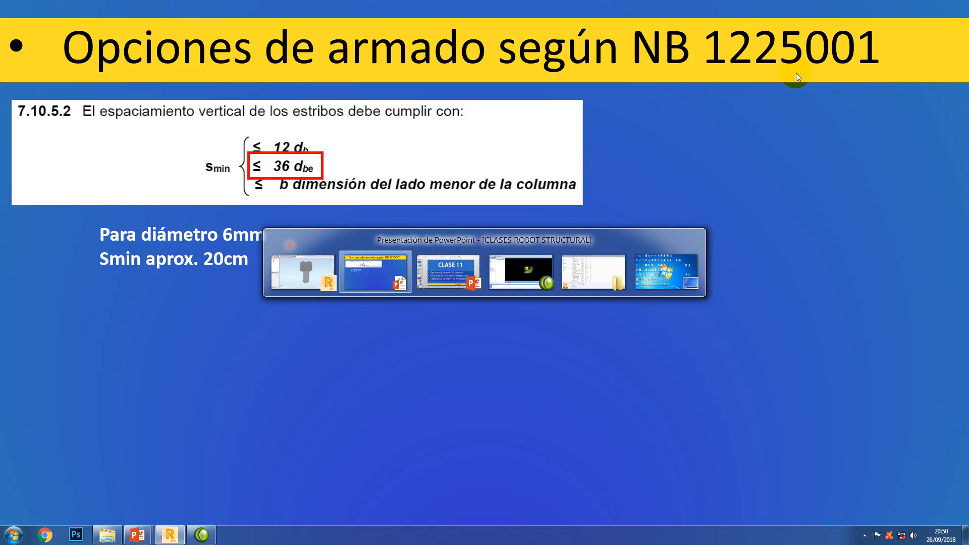
{"action": "left_click", "coordinate": [445, 288]}
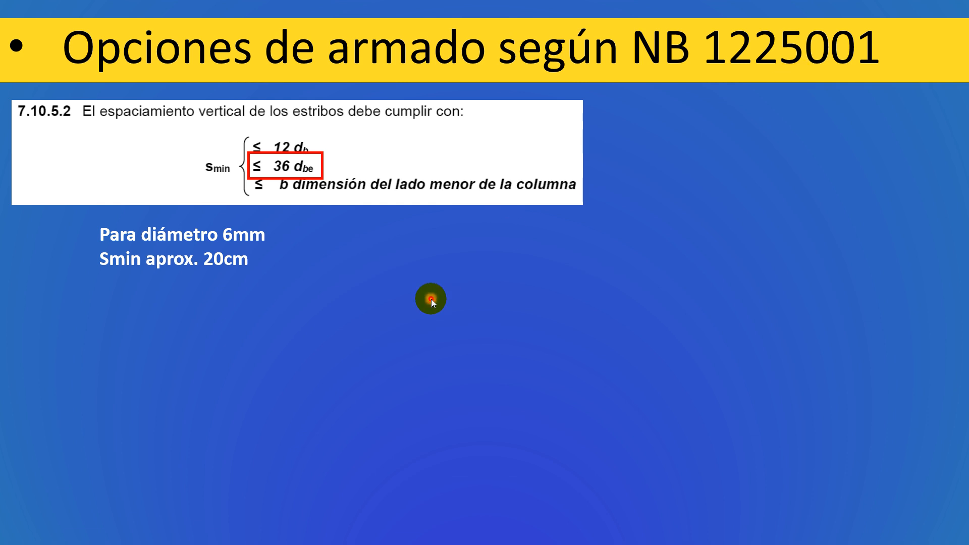
{"action": "left_click", "coordinate": [431, 299]}
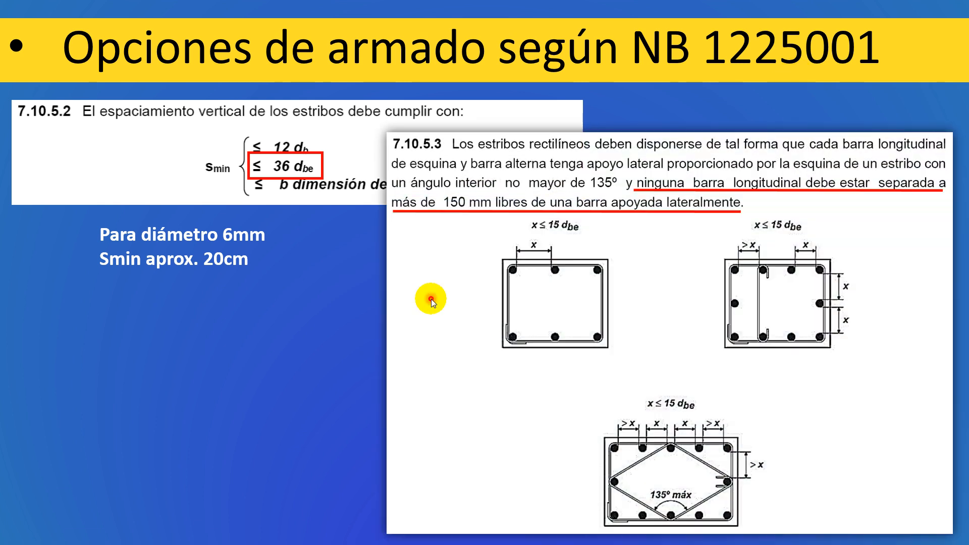
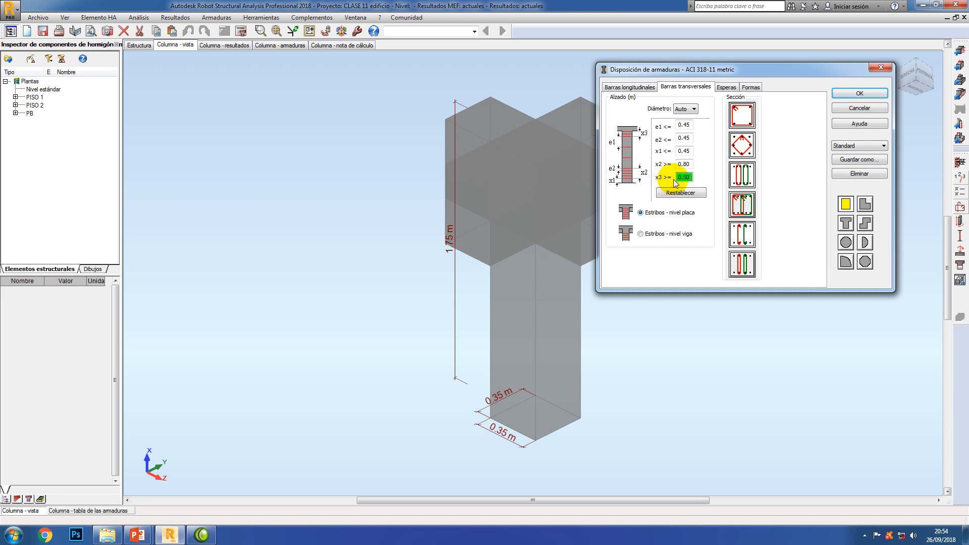
Examine the x2 and x3 zone lengths in the transverse reinforcement settings
{"action": "left_click", "coordinate": [683, 164]}
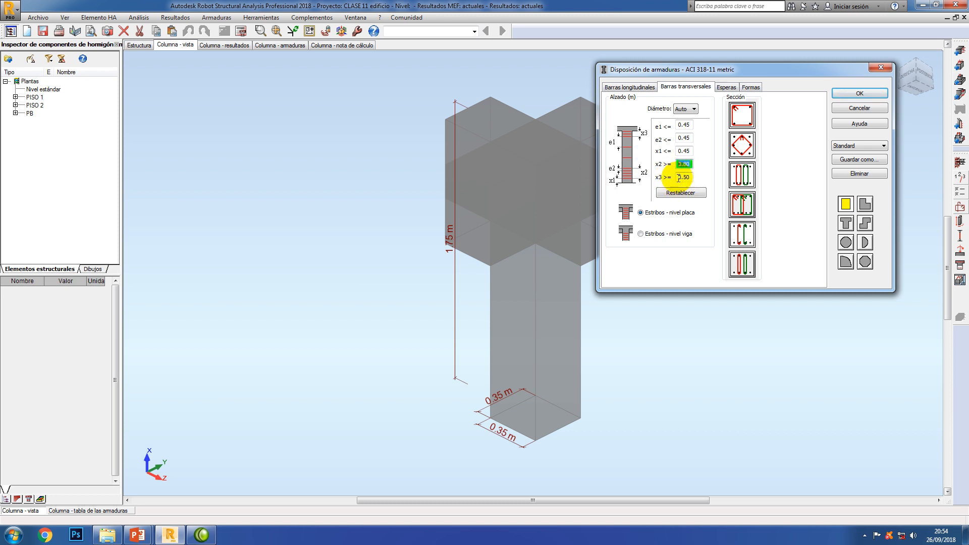
{"action": "left_click", "coordinate": [684, 177]}
{"action": "left_click", "coordinate": [689, 164]}
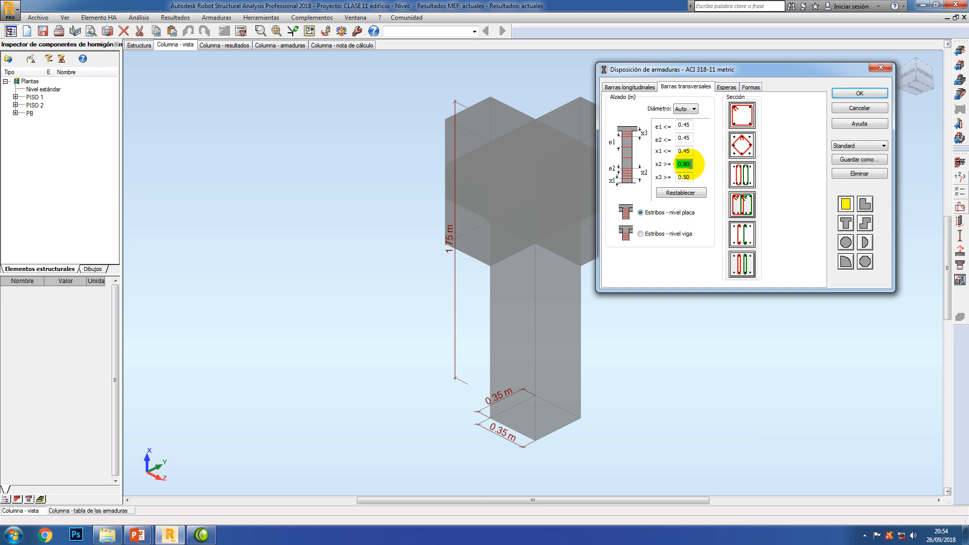
{"action": "left_click", "coordinate": [684, 178]}
{"action": "left_click", "coordinate": [688, 164]}
{"action": "left_click", "coordinate": [684, 177]}
{"action": "left_click", "coordinate": [685, 164]}
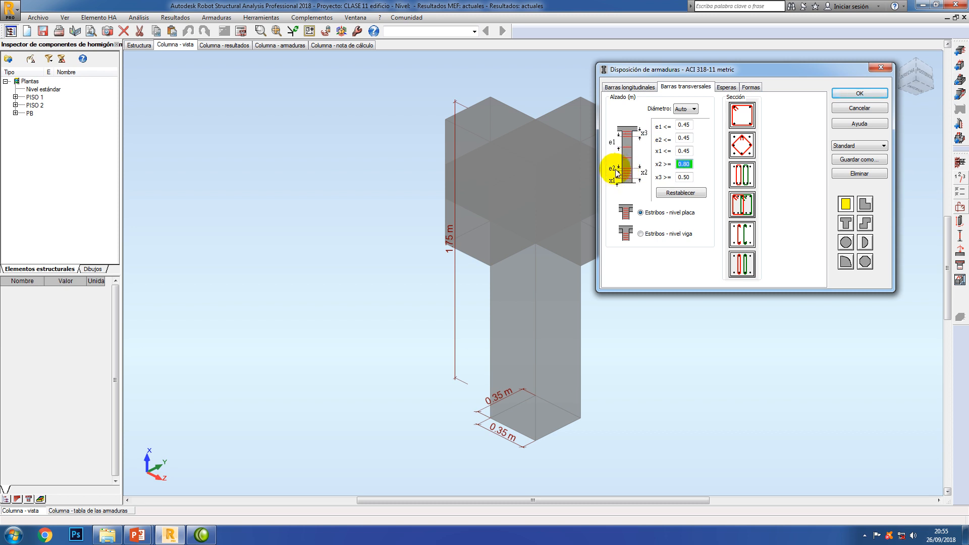
Set the maximum stirrup spacings of the transverse reinforcement to 0.30 m for e1 and 0.15 m for e2
{"action": "double_click", "coordinate": [691, 137]}
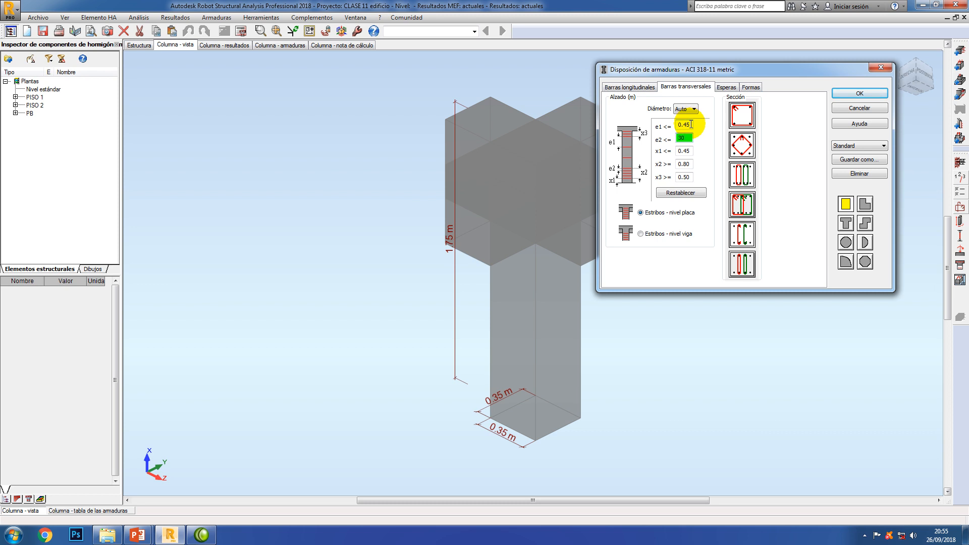
{"action": "left_click_drag", "start_coordinate": [691, 125], "coordinate": [662, 127]}
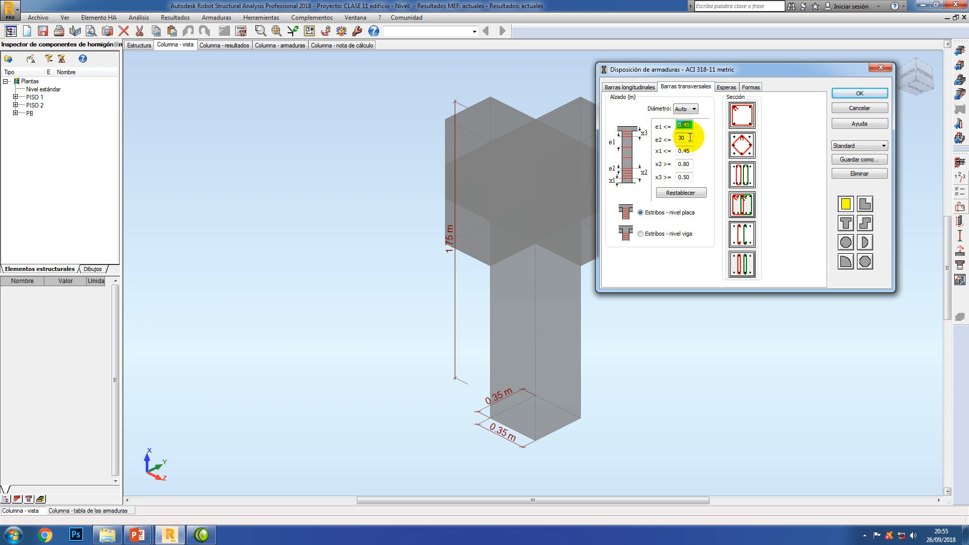
{"action": "left_click_drag", "start_coordinate": [690, 137], "coordinate": [665, 143]}
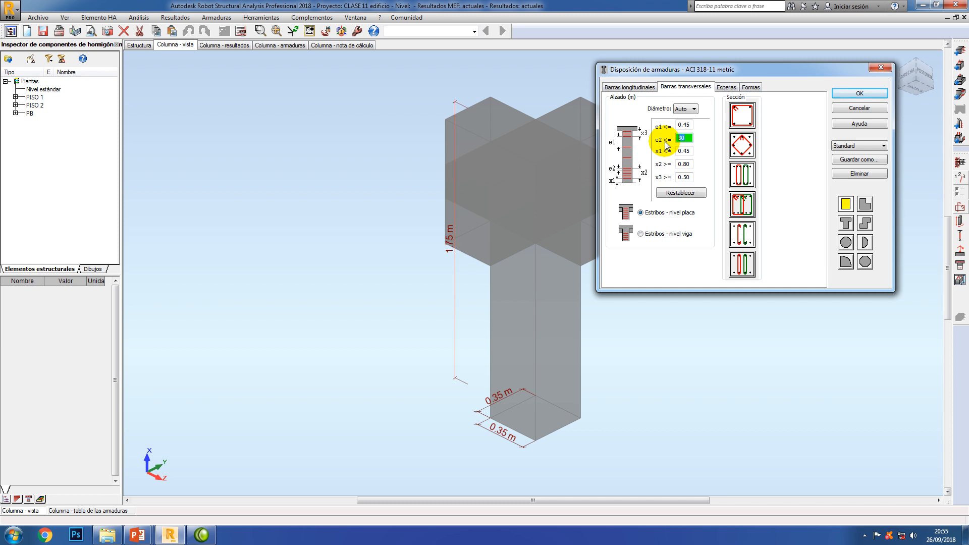
{"action": "type", "text": "15"}
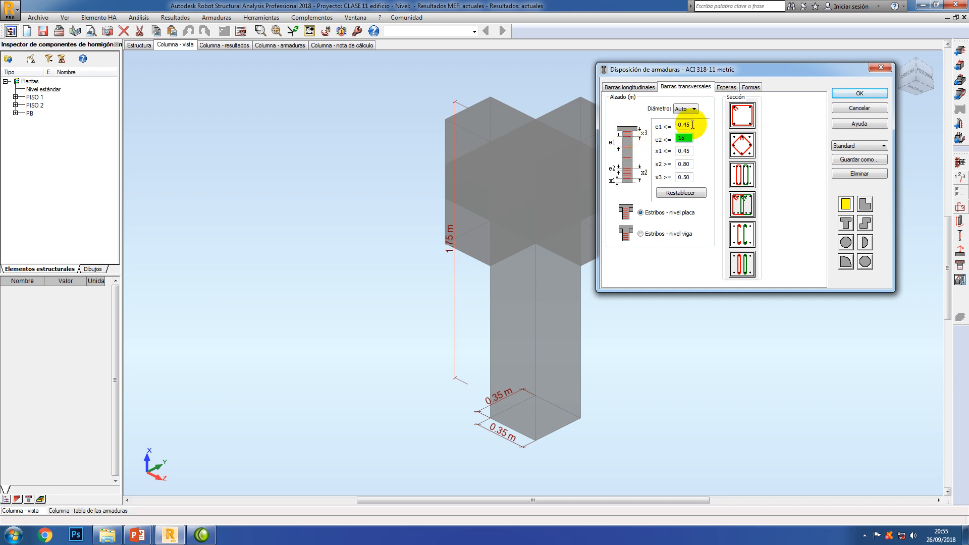
{"action": "left_click_drag", "start_coordinate": [690, 124], "coordinate": [677, 124]}
{"action": "type", "text": "0"}
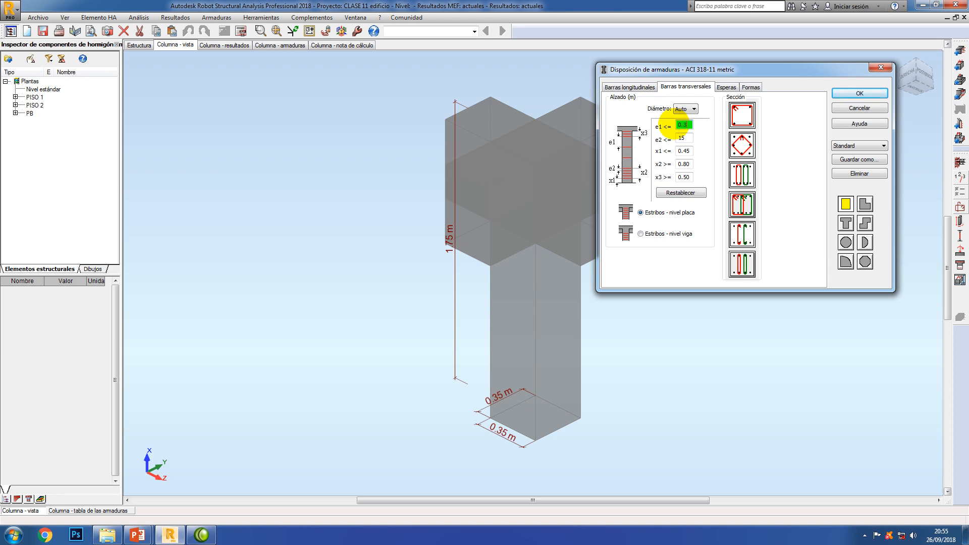
{"action": "key", "text": "Tab"}
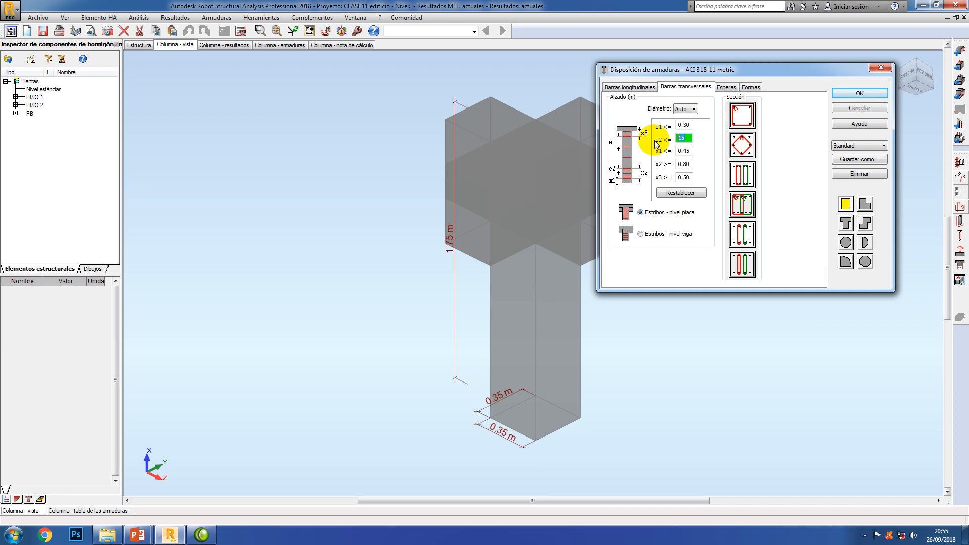
{"action": "type", "text": "0."}
{"action": "left_click", "coordinate": [684, 125]}
{"action": "double_click", "coordinate": [688, 141]}
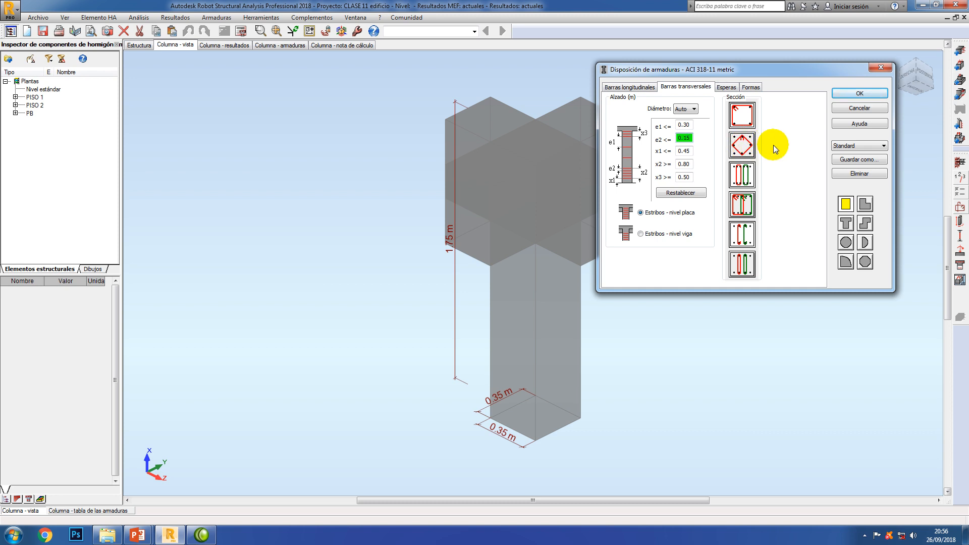
Review the stirrup layouts for rectangular and circular sections, and open the dowel (Esperas) settings
{"action": "left_click", "coordinate": [741, 149]}
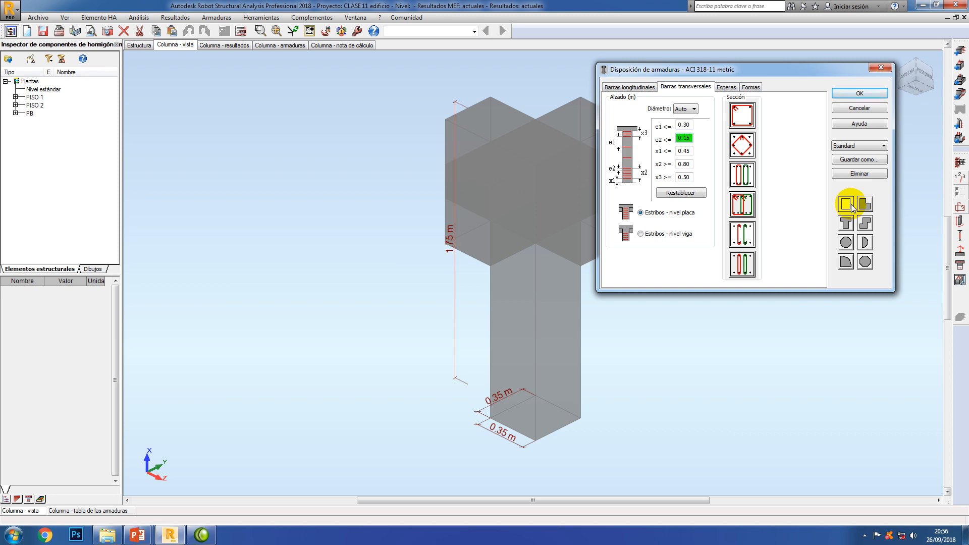
{"action": "left_click", "coordinate": [846, 243]}
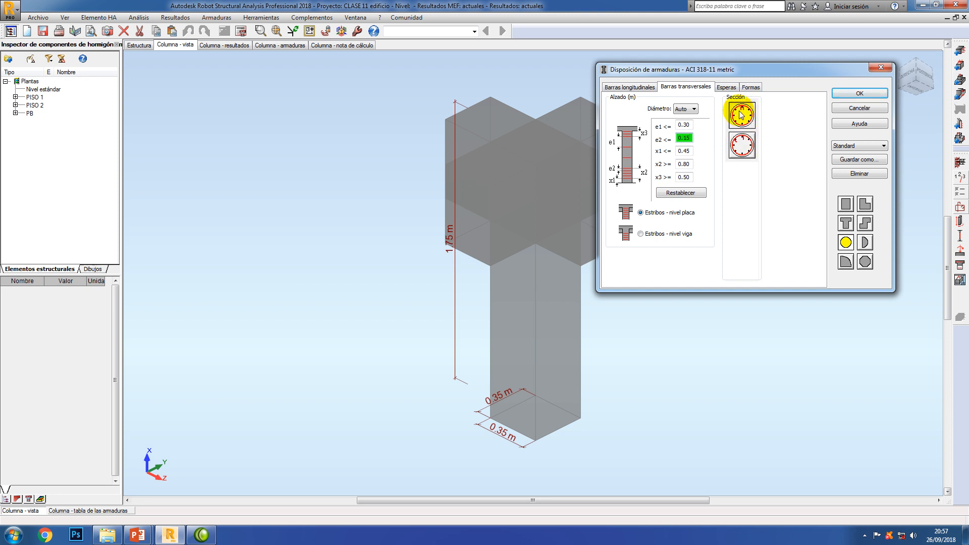
{"action": "left_click", "coordinate": [727, 88]}
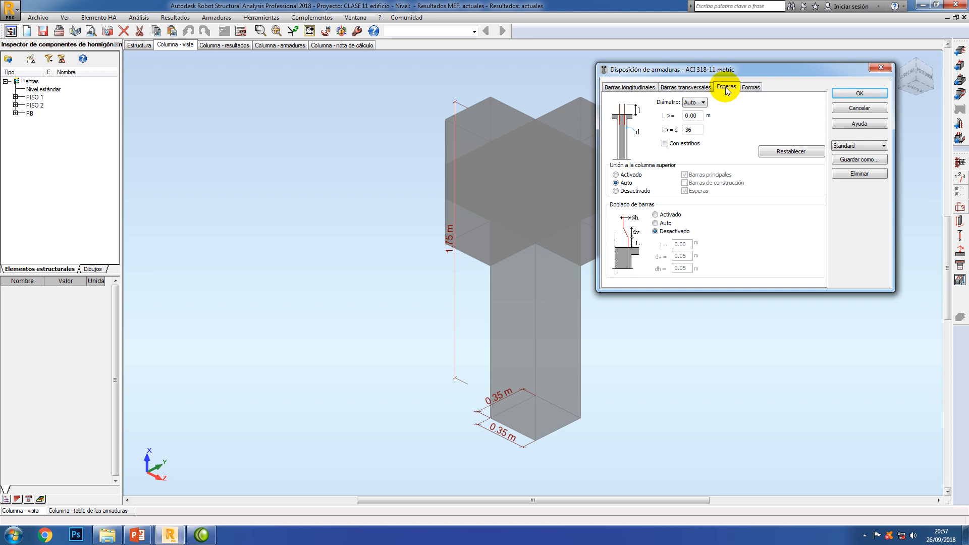
Consult NB 1225001 clause 12.16 on compression splices in the PowerPoint presentation and set the minimum dowel length to 41 bar diameters
{"action": "key", "text": "alt+Tab"}
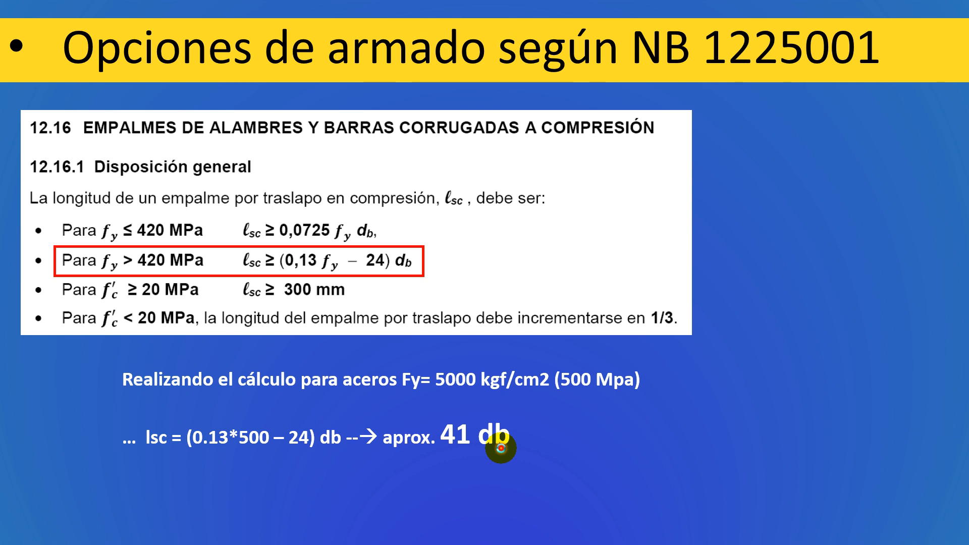
{"action": "key", "text": "alt+Tab"}
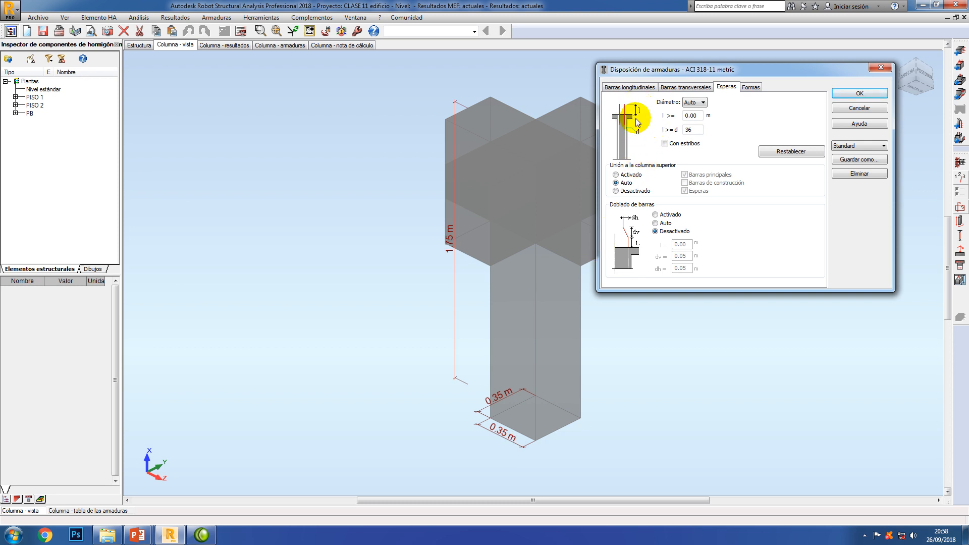
{"action": "left_click", "coordinate": [688, 131]}
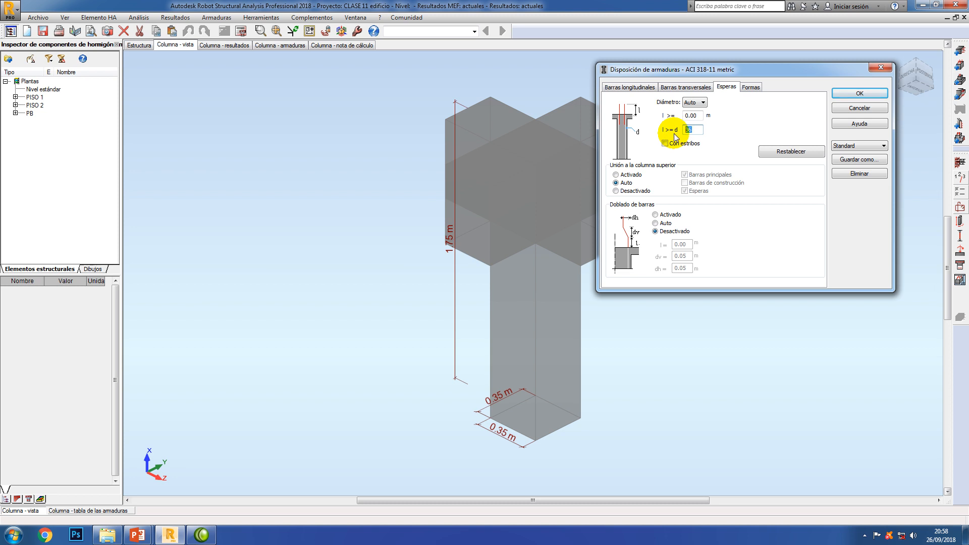
{"action": "double_click", "coordinate": [684, 133]}
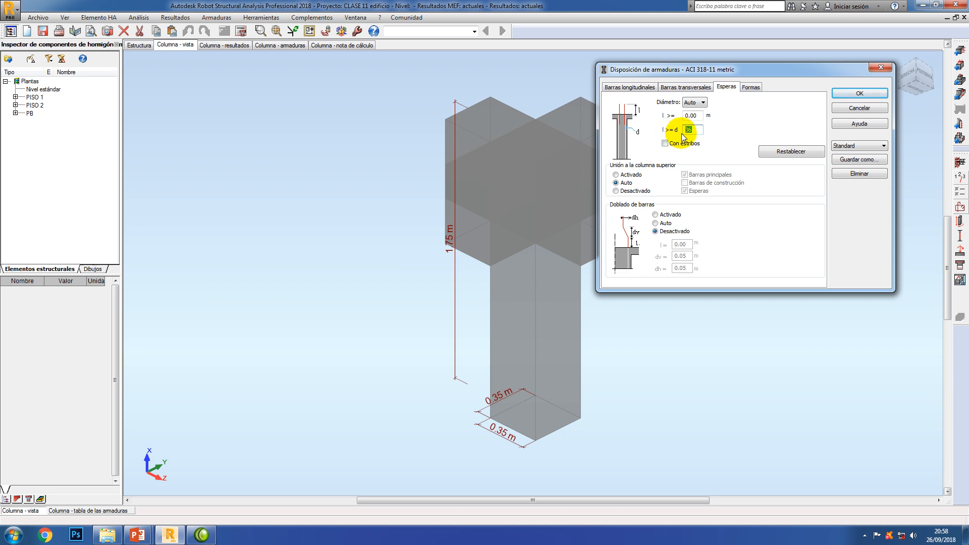
{"action": "type", "text": "41"}
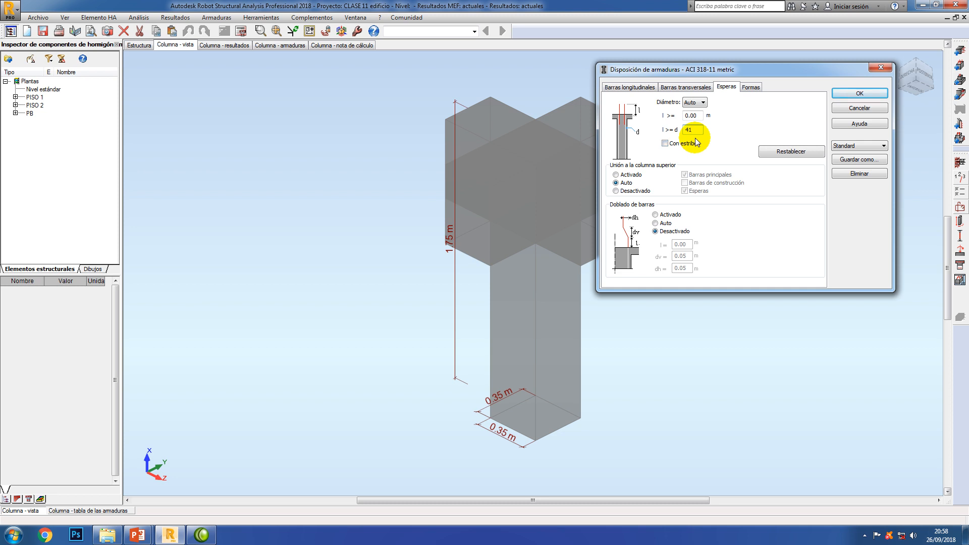
{"action": "left_click", "coordinate": [665, 144]}
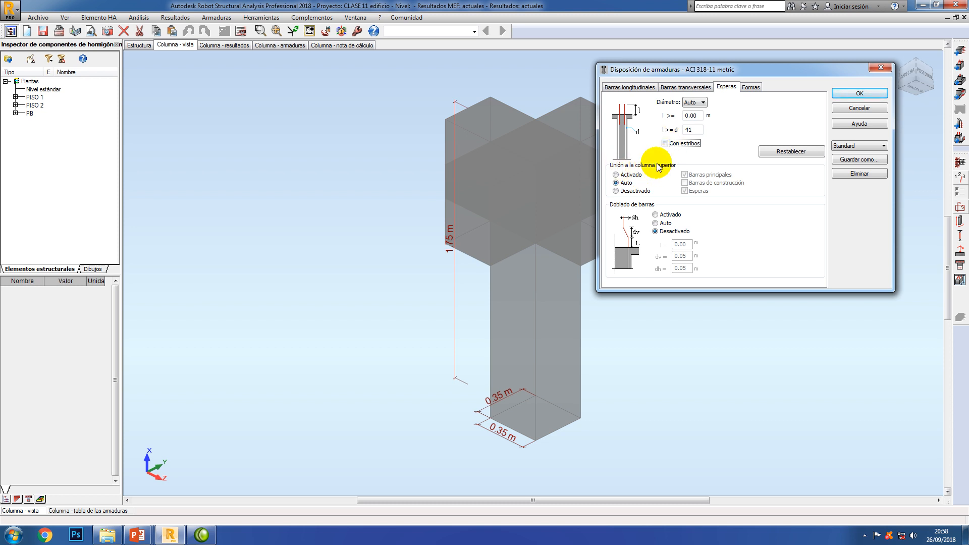
Activate the connection to the upper column for dowels only, excluding the main bars, with bar bending deactivated
{"action": "left_click", "coordinate": [633, 175]}
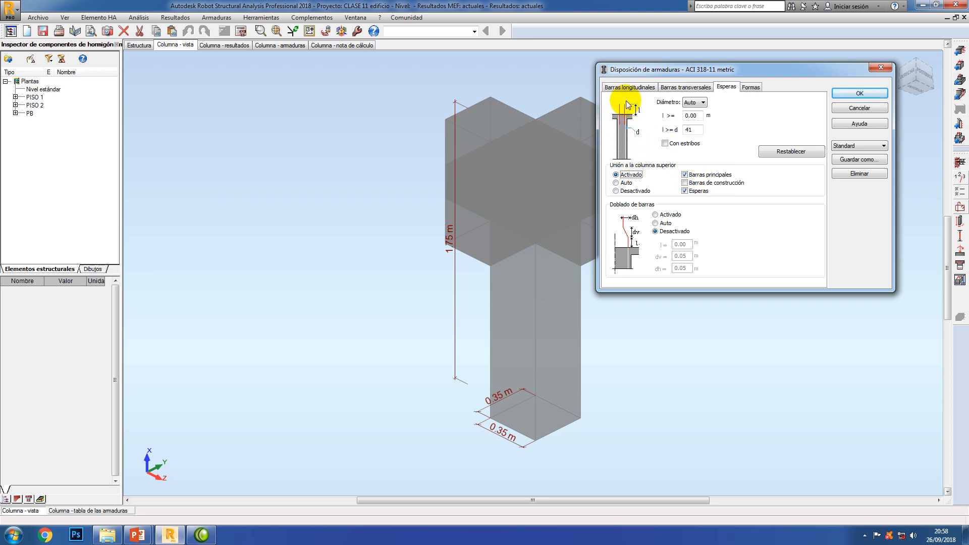
{"action": "left_click", "coordinate": [696, 176]}
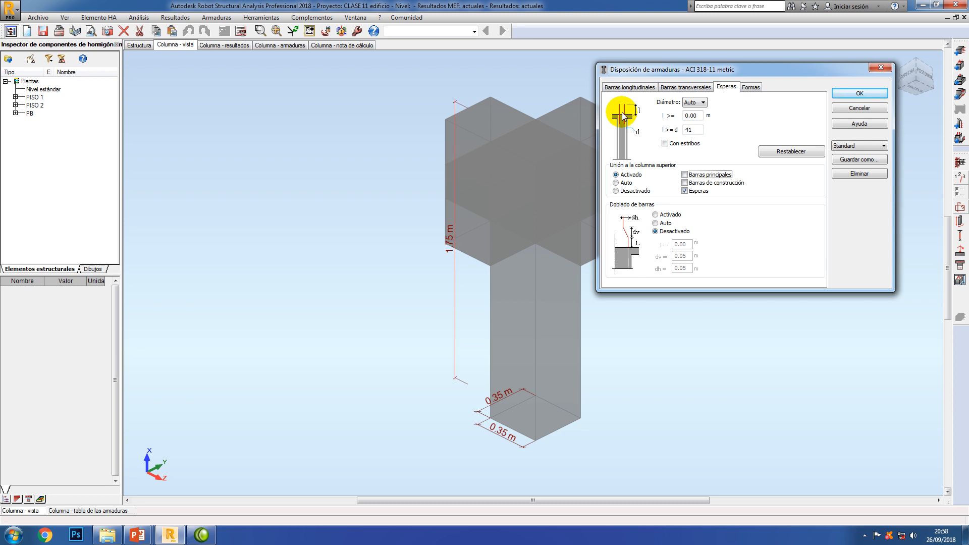
{"action": "left_click", "coordinate": [656, 214]}
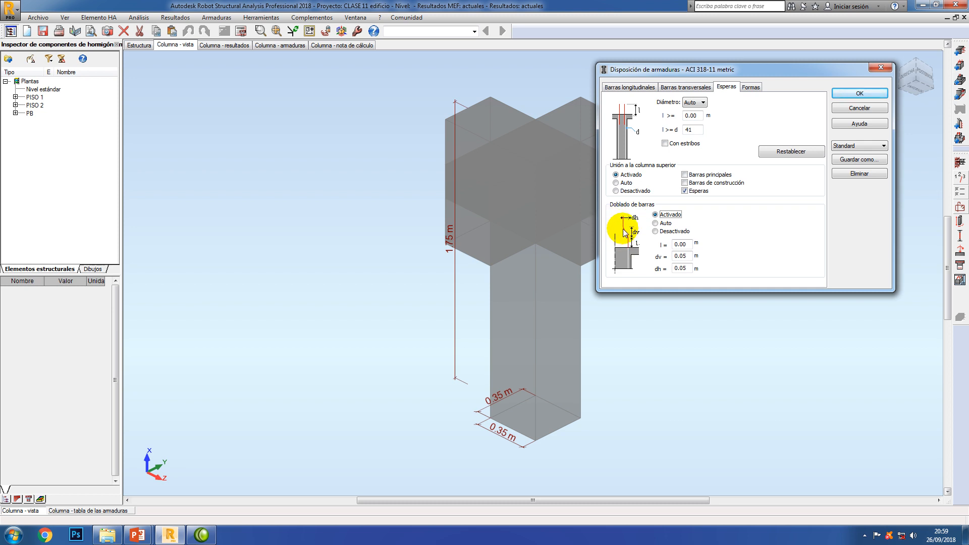
{"action": "left_click", "coordinate": [665, 232]}
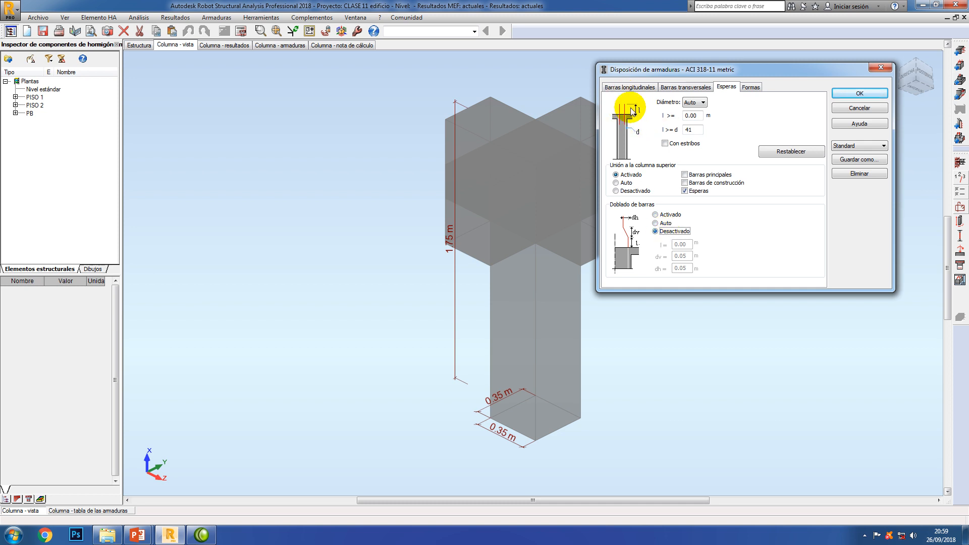
Check the dowel bar shape, and save the reinforcement arrangement under the name arm_pedestales and accept it
{"action": "left_click", "coordinate": [752, 87]}
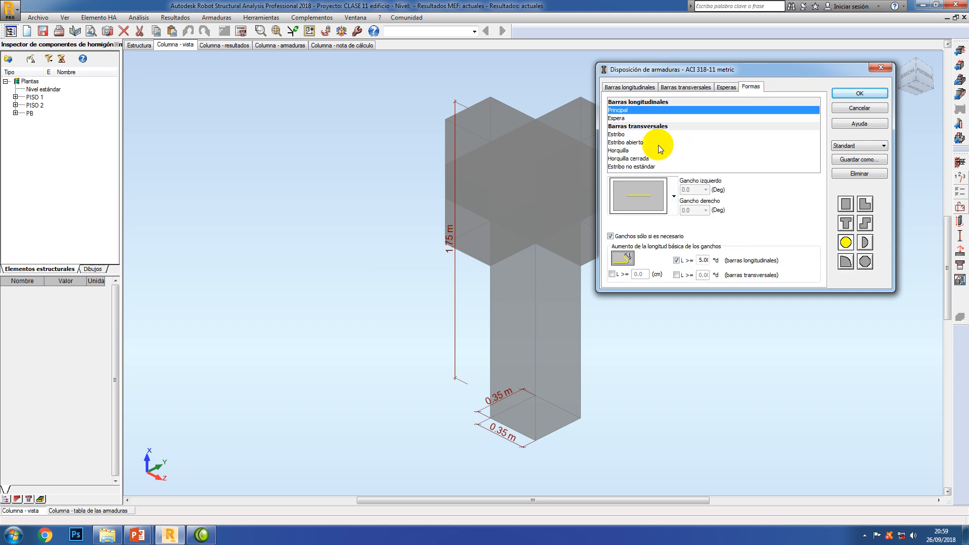
{"action": "left_click", "coordinate": [625, 118]}
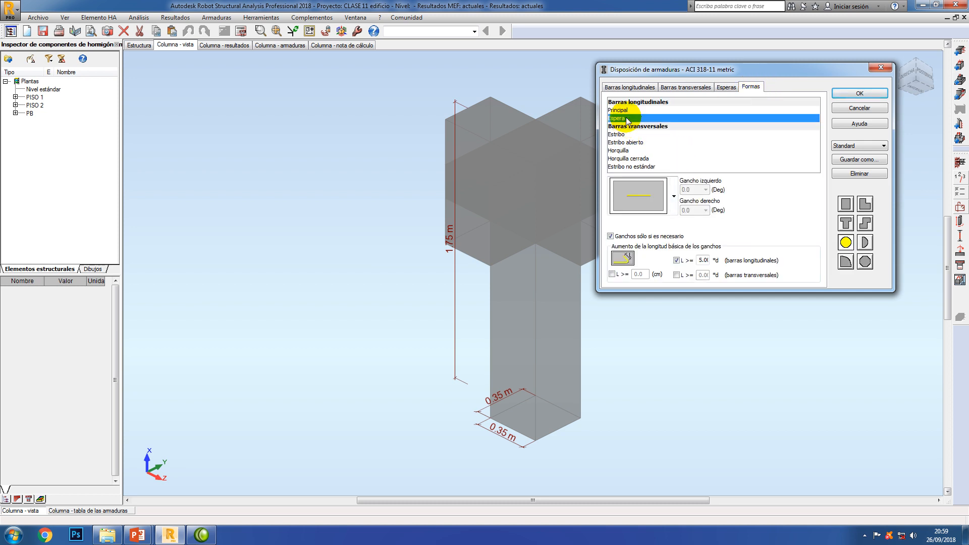
{"action": "left_click", "coordinate": [850, 162]}
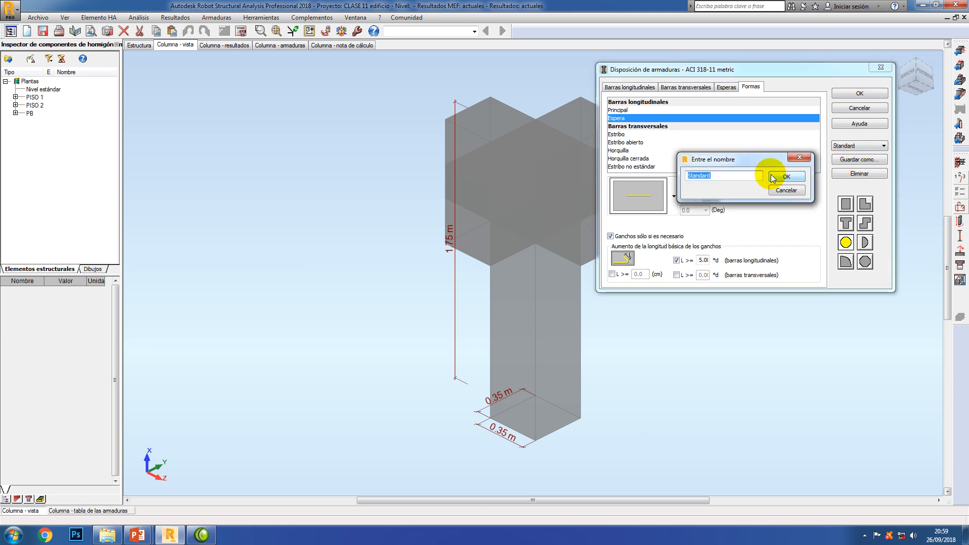
{"action": "type", "text": "pedestales"}
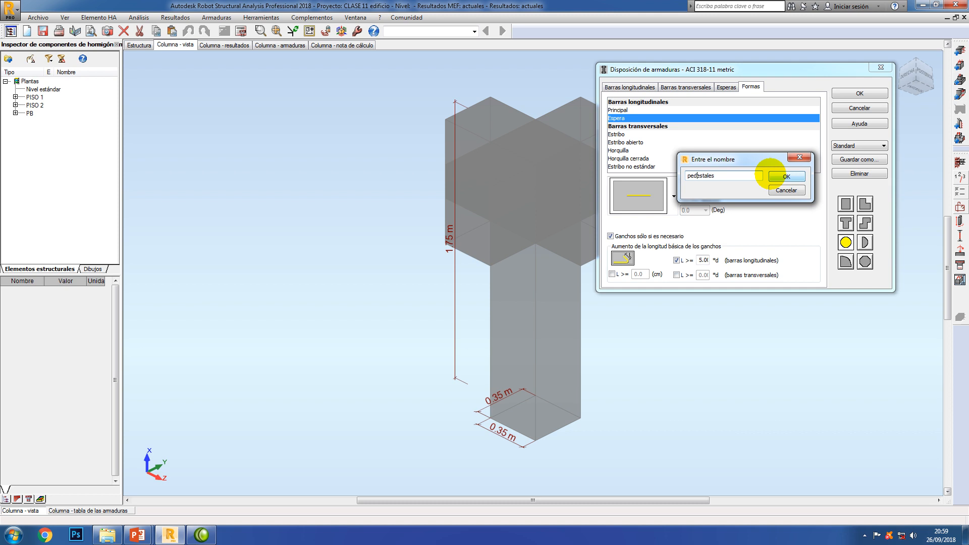
{"action": "type", "text": "arm_"}
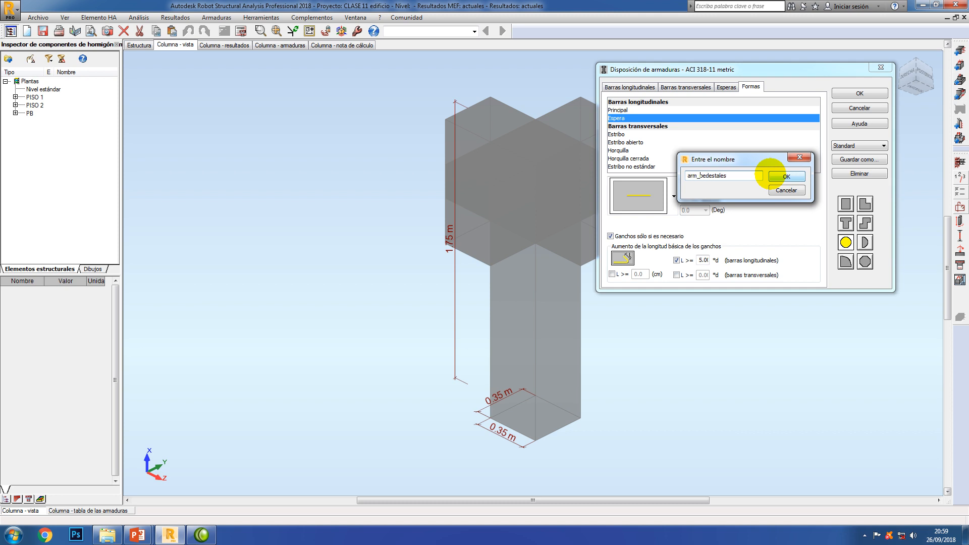
{"action": "left_click", "coordinate": [786, 177]}
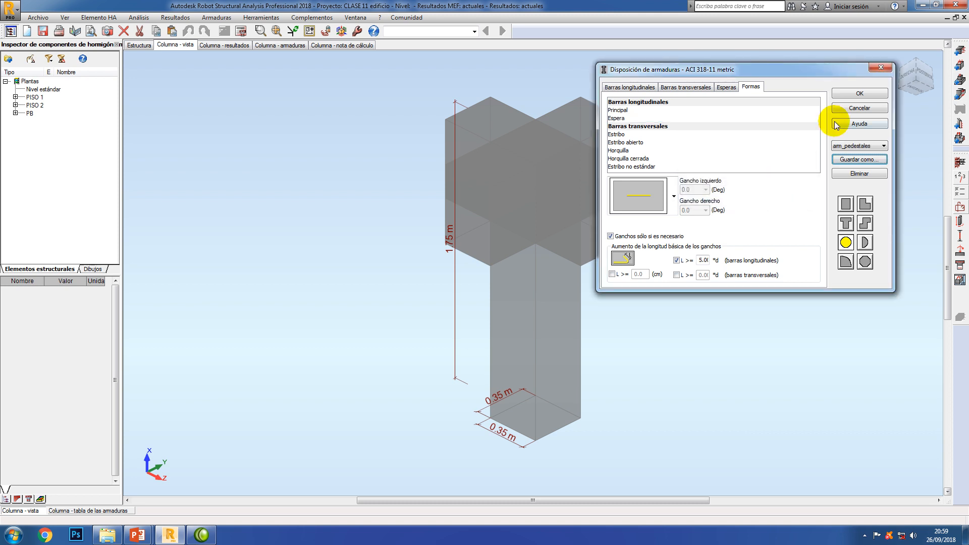
{"action": "left_click", "coordinate": [853, 96]}
{"action": "left_click", "coordinate": [852, 96]}
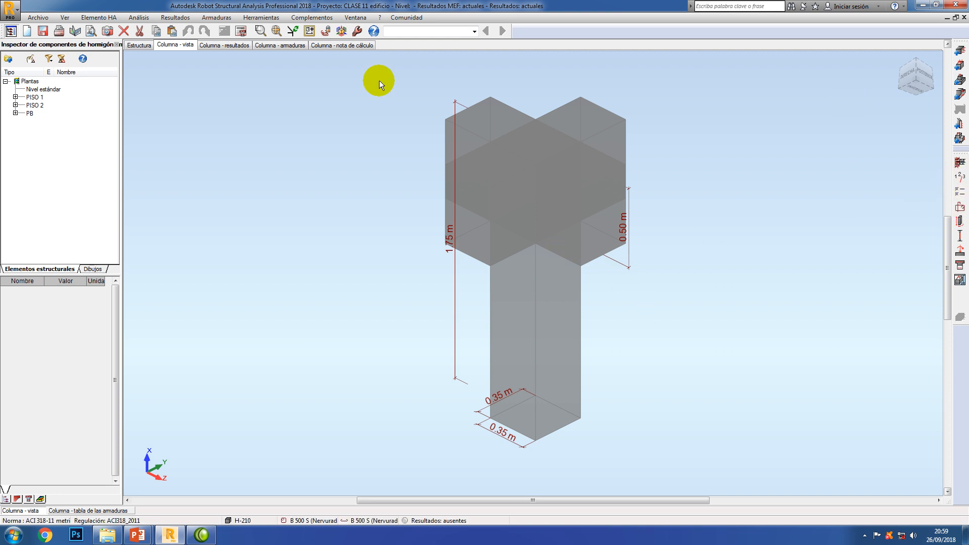
Calculate the reinforcement of the pedestal column with the new arrangement settings
{"action": "left_click", "coordinate": [241, 32]}
{"action": "left_click", "coordinate": [520, 313]}
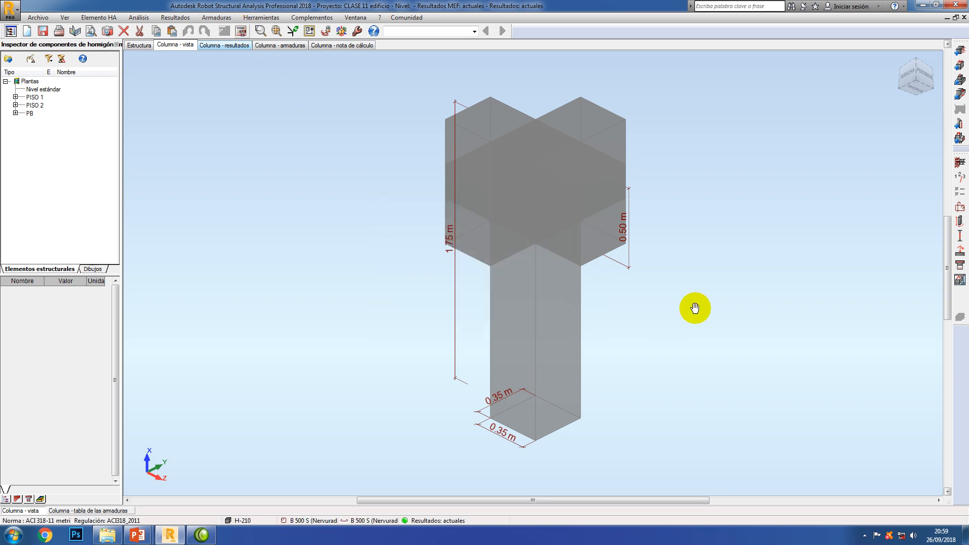
{"action": "middle_click_drag", "start_coordinate": [690, 308], "coordinate": [638, 294]}
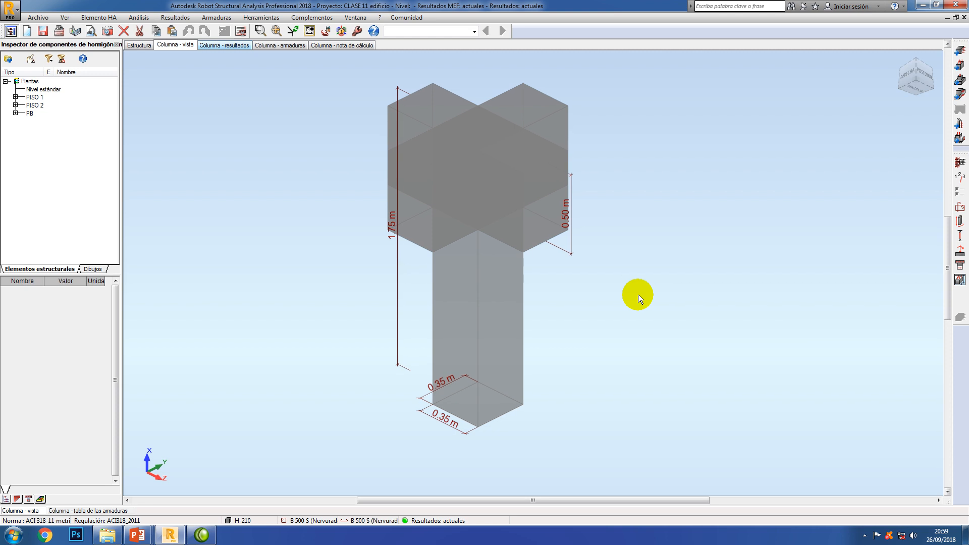
Open the column's reinforcement view and examine the generated rebar cage in 3D
{"action": "left_click", "coordinate": [274, 44]}
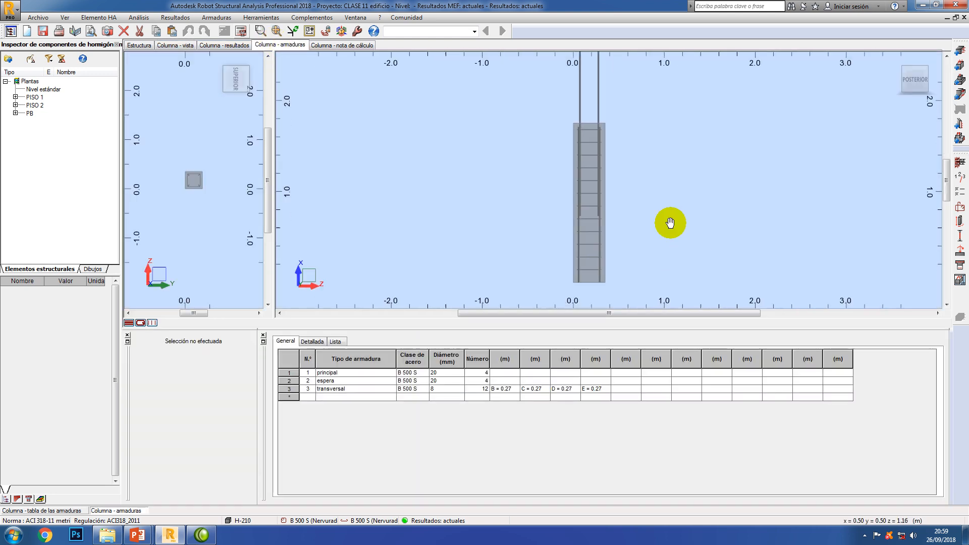
{"action": "mouse_move", "coordinate": [655, 241]}
{"action": "middle_mouse_down"}
{"action": "mouse_move", "coordinate": [641, 265]}
{"action": "mouse_move", "coordinate": [613, 271]}
{"action": "middle_mouse_up"}
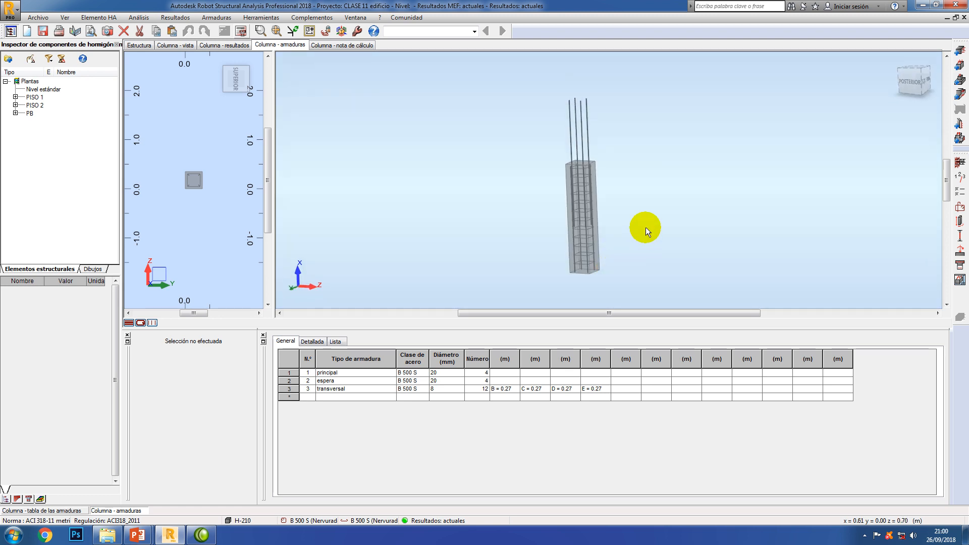
{"action": "middle_click_drag", "start_coordinate": [646, 227], "coordinate": [628, 261]}
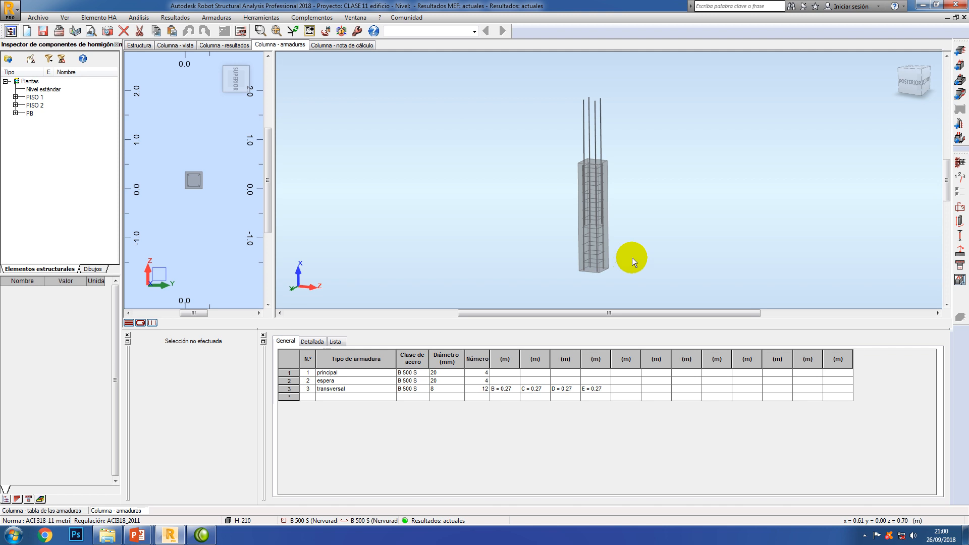
{"action": "middle_click_drag", "start_coordinate": [645, 256], "coordinate": [623, 261], "text": "shift"}
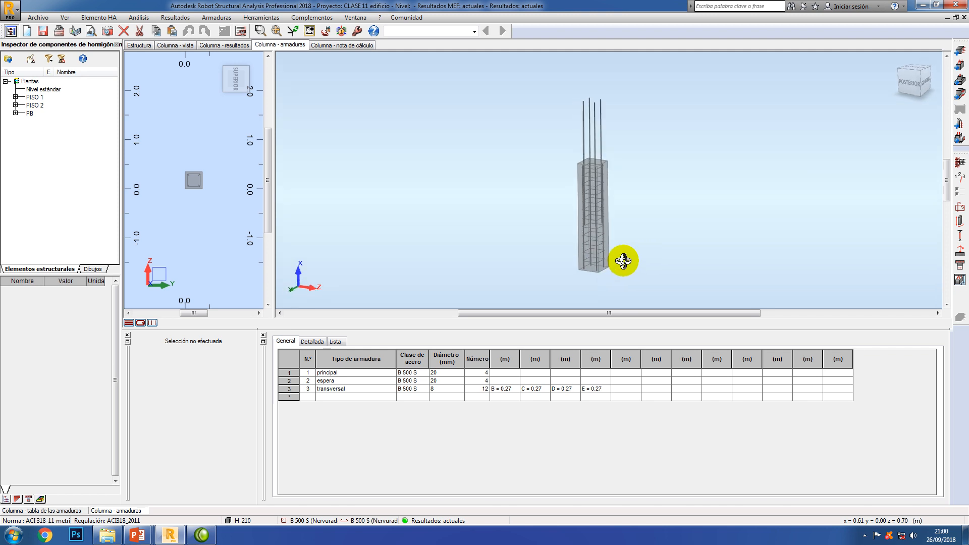
{"action": "scroll", "coordinate": [612, 212], "scroll_direction": "up", "scroll_amount": 5}
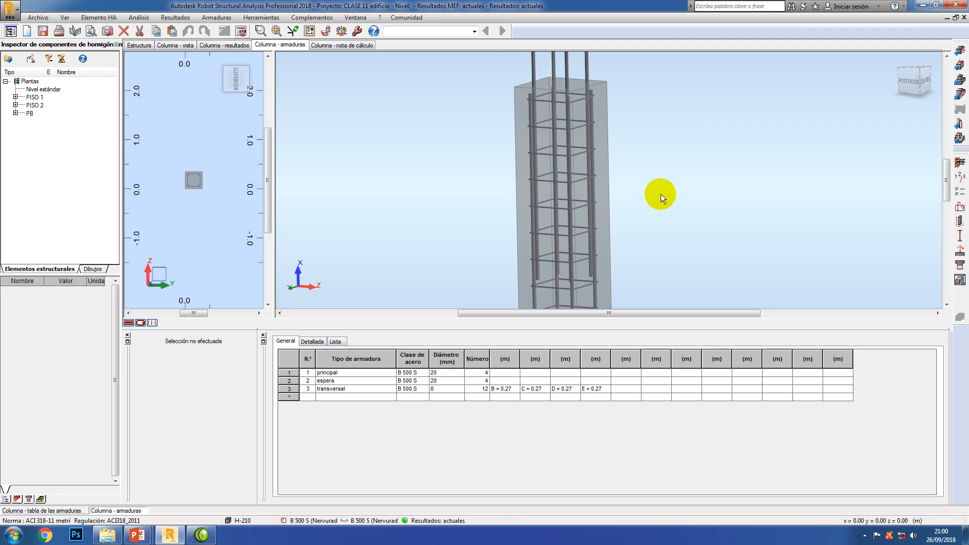
{"action": "scroll", "coordinate": [659, 195], "scroll_direction": "down", "scroll_amount": 3}
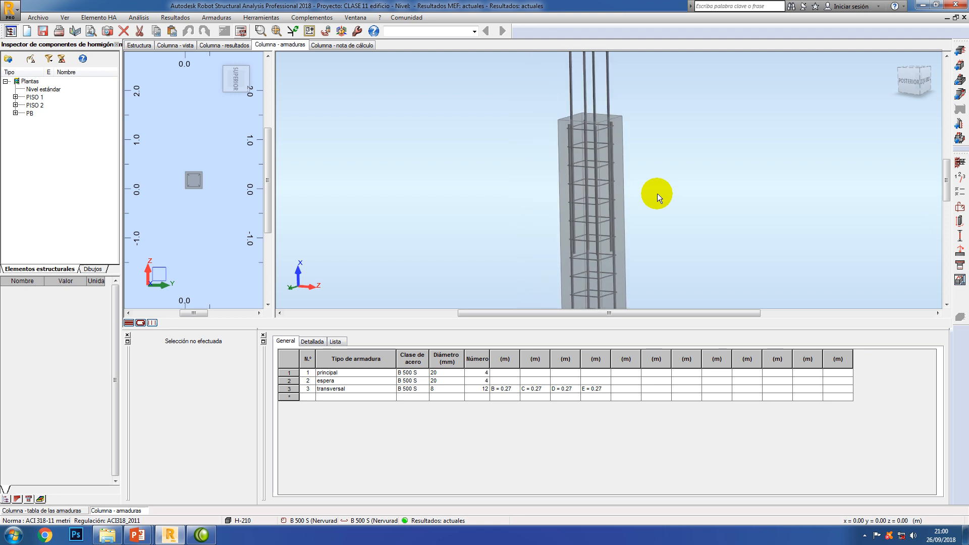
Select the main bars and the dowels in turn to check their diameter, and clear the selection
{"action": "left_click", "coordinate": [615, 197]}
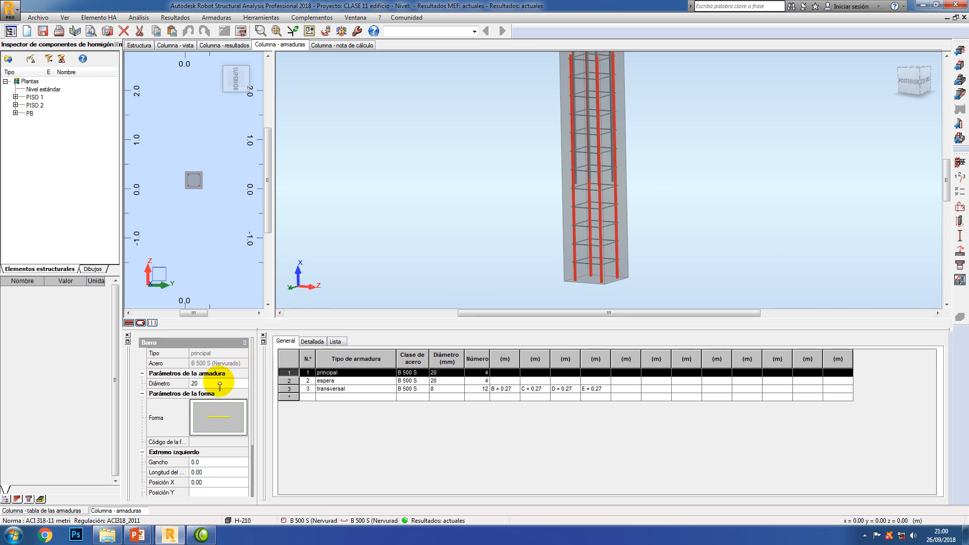
{"action": "middle_click_drag", "start_coordinate": [526, 145], "coordinate": [532, 225]}
{"action": "scroll", "coordinate": [557, 178], "scroll_direction": "down", "scroll_amount": 2}
{"action": "left_click", "coordinate": [597, 104]}
{"action": "scroll", "coordinate": [534, 143], "scroll_direction": "down", "scroll_amount": 1}
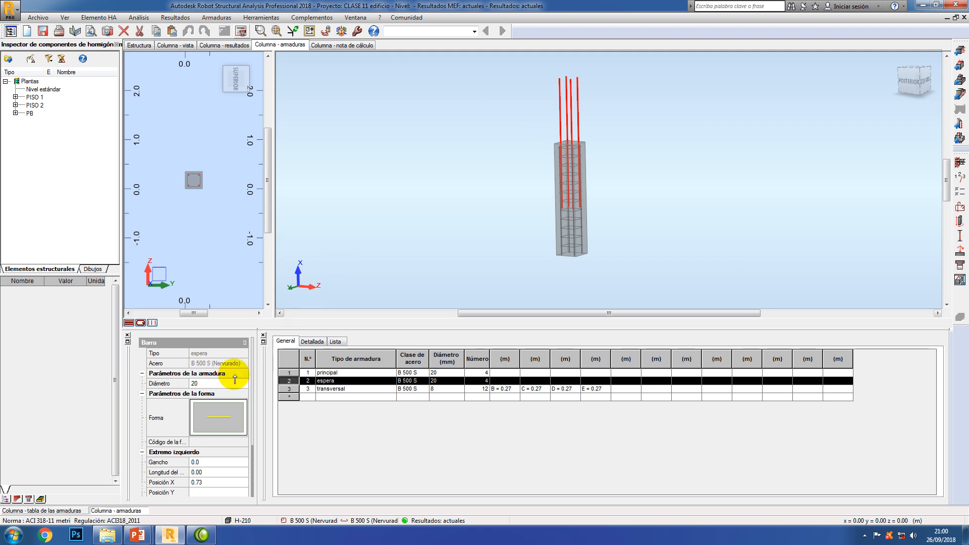
{"action": "middle_click_drag", "start_coordinate": [624, 198], "coordinate": [662, 206]}
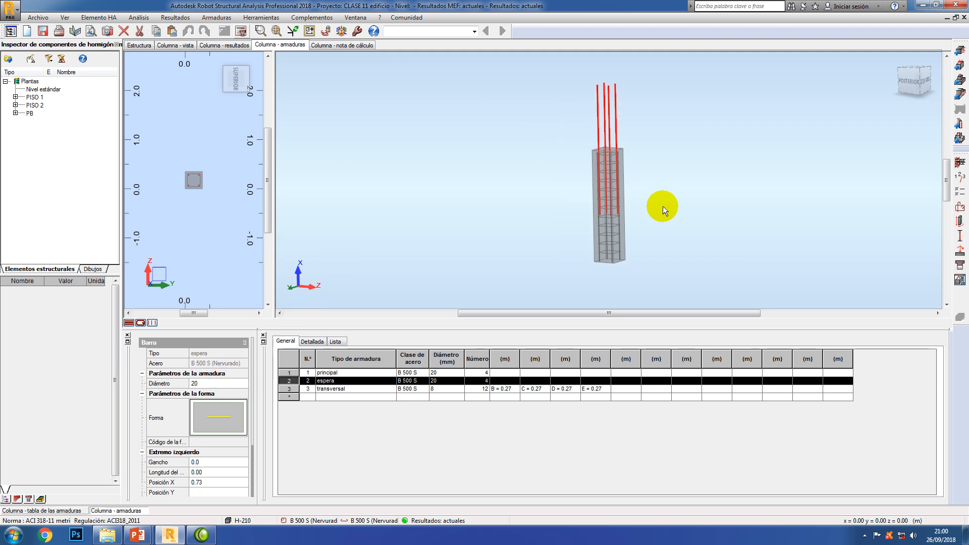
{"action": "left_click", "coordinate": [538, 153]}
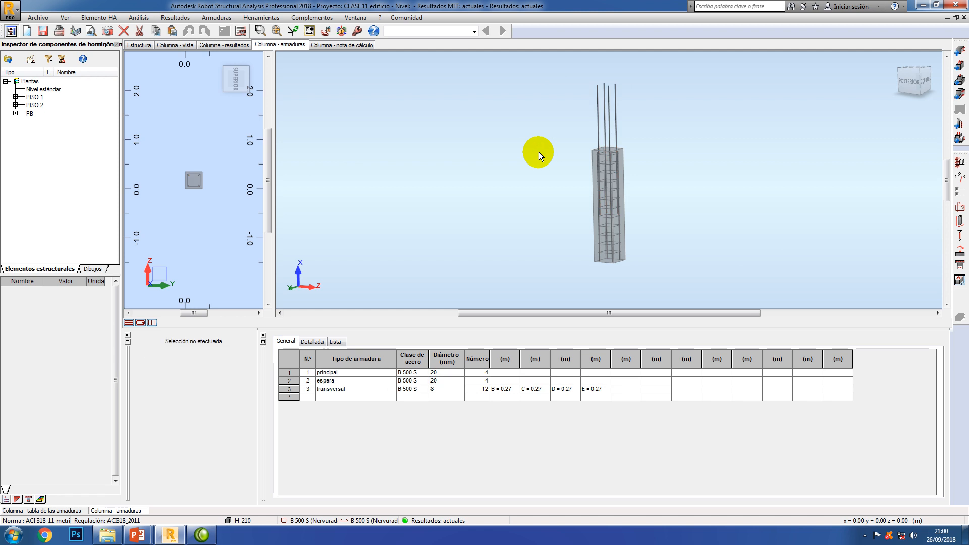
Examine the column's interaction surface, interaction diagram and safety factors for the ELU load cases C1 to C3
{"action": "left_click", "coordinate": [229, 46]}
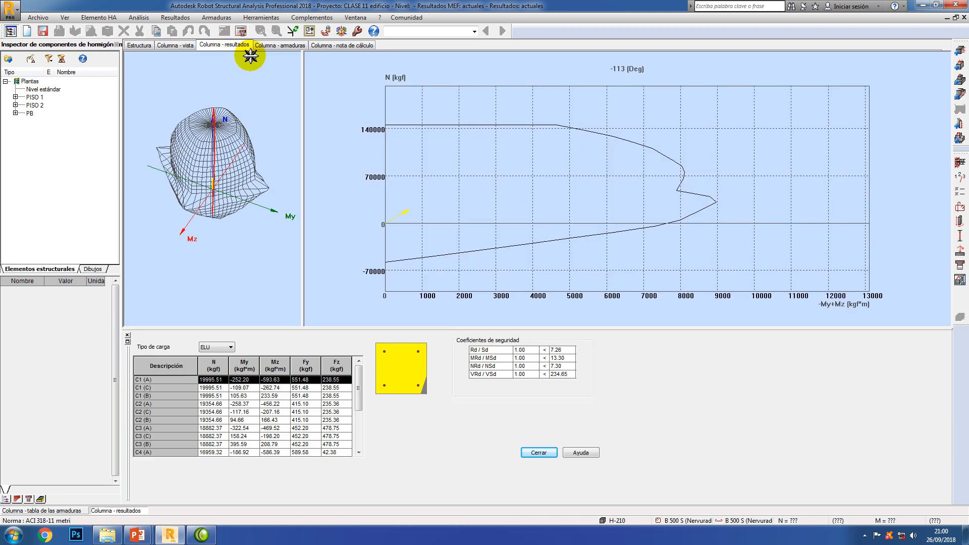
{"action": "left_click", "coordinate": [222, 388]}
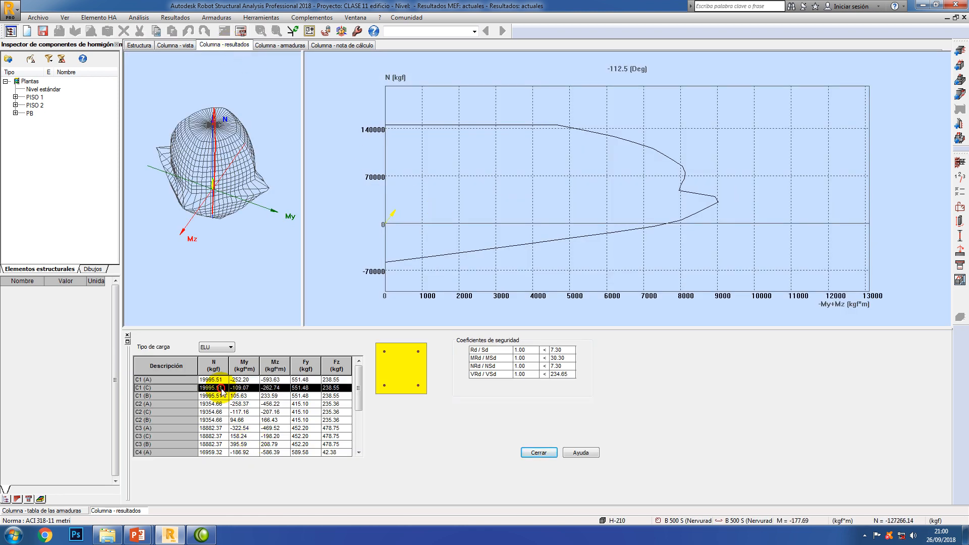
{"action": "key", "text": "Down"}
{"action": "key", "text": "Down"}
{"action": "key", "text": "Down"}
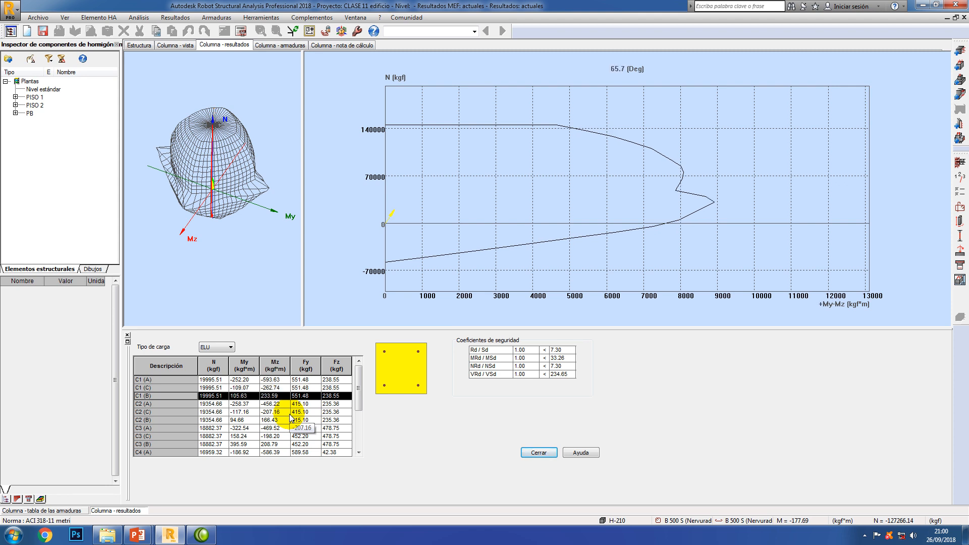
{"action": "key", "text": "Down"}
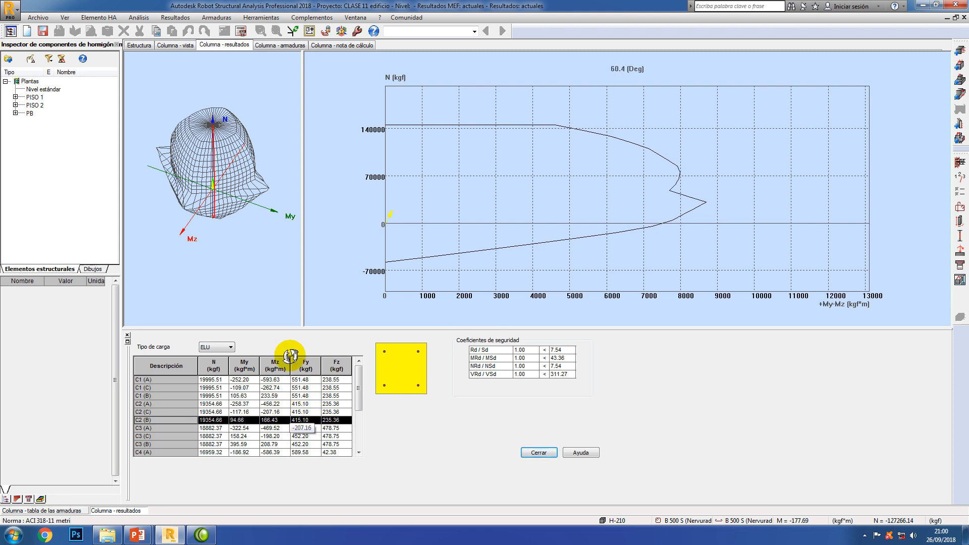
{"action": "mouse_move", "coordinate": [198, 164]}
{"action": "left_mouse_down"}
{"action": "mouse_move", "coordinate": [193, 158]}
{"action": "mouse_move", "coordinate": [209, 156]}
{"action": "mouse_move", "coordinate": [206, 129]}
{"action": "mouse_move", "coordinate": [194, 132]}
{"action": "mouse_move", "coordinate": [196, 164]}
{"action": "mouse_move", "coordinate": [216, 156]}
{"action": "mouse_move", "coordinate": [192, 146]}
{"action": "left_mouse_up"}
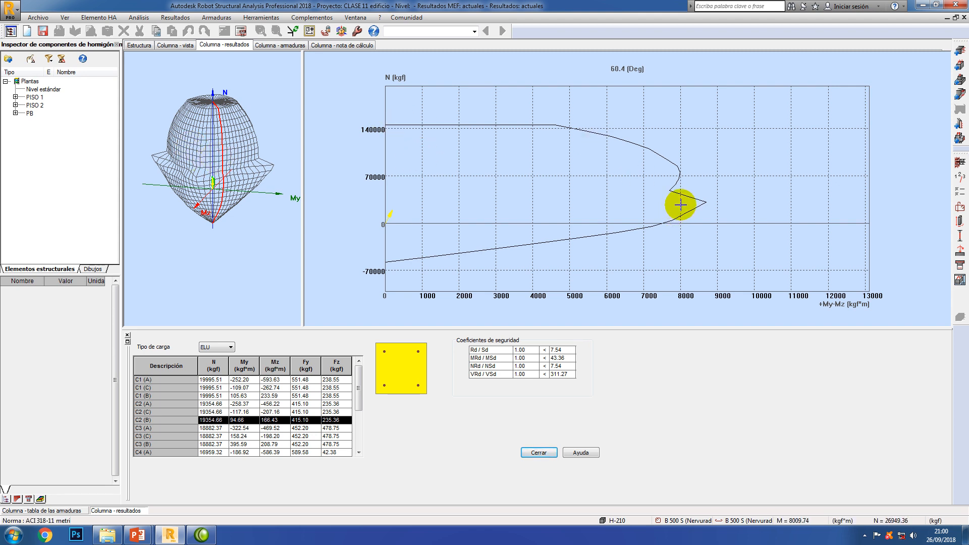
{"action": "left_click", "coordinate": [218, 428]}
{"action": "left_click", "coordinate": [223, 438]}
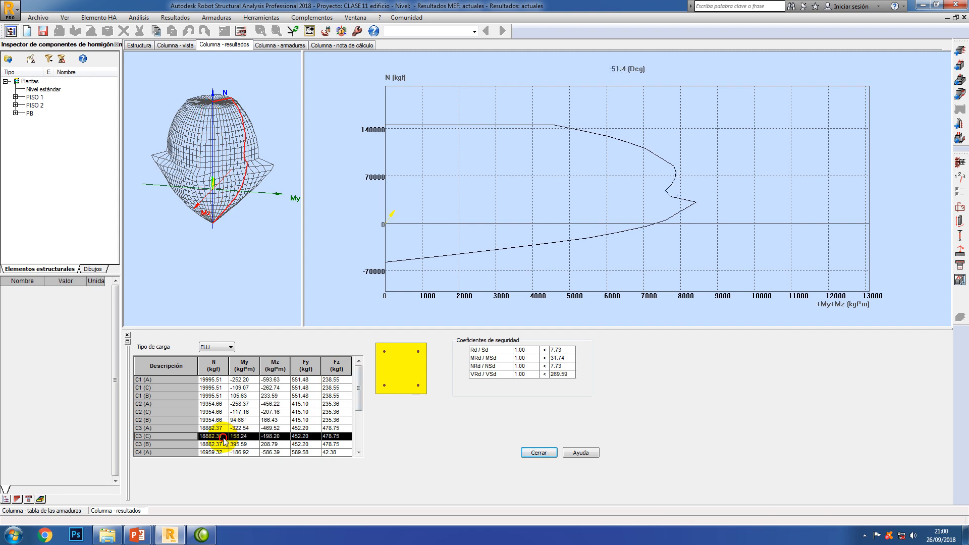
Compare the interaction diagrams and safety factors of the ELU load cases across C1 to C4
{"action": "left_click", "coordinate": [227, 428]}
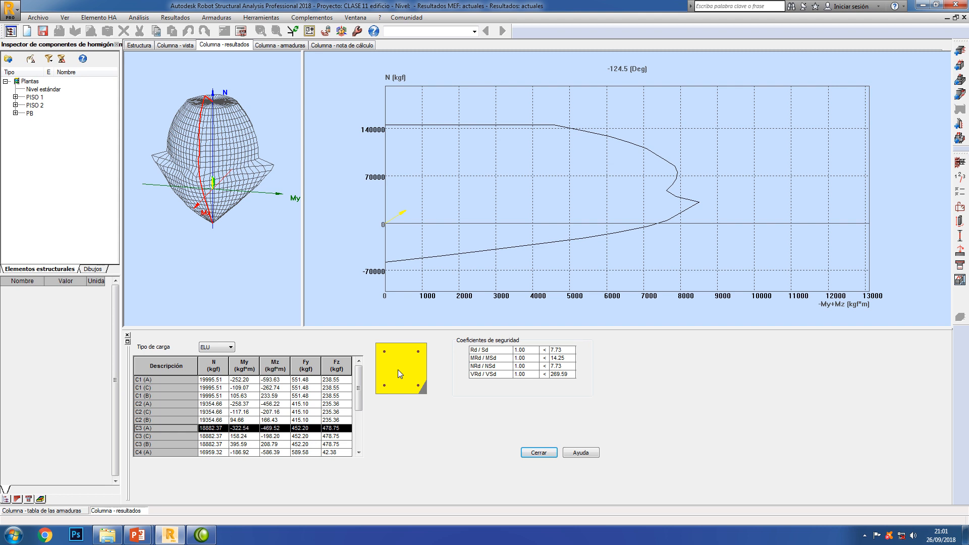
{"action": "left_click", "coordinate": [220, 445]}
{"action": "left_click", "coordinate": [221, 452]}
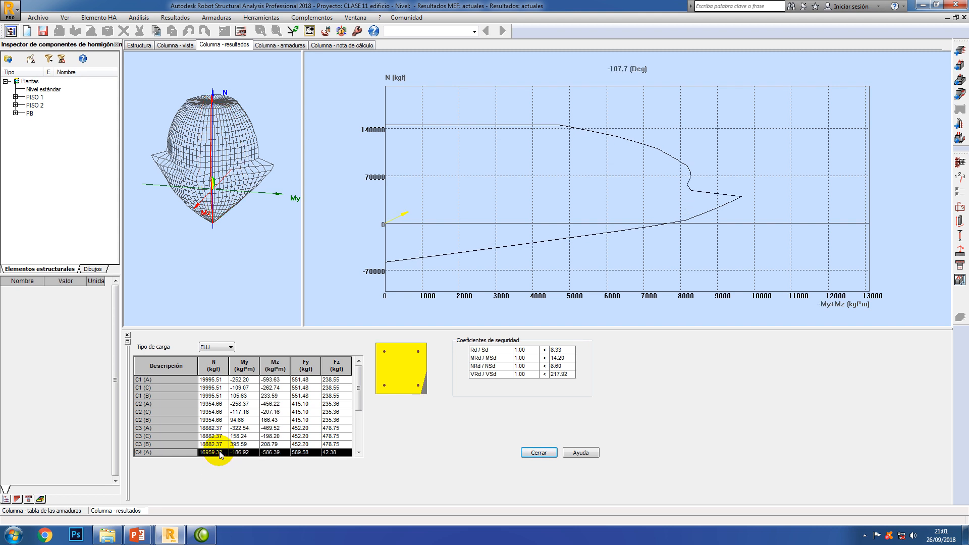
{"action": "left_click", "coordinate": [221, 421]}
{"action": "left_click", "coordinate": [220, 405]}
{"action": "left_click", "coordinate": [223, 397]}
{"action": "left_click", "coordinate": [224, 388]}
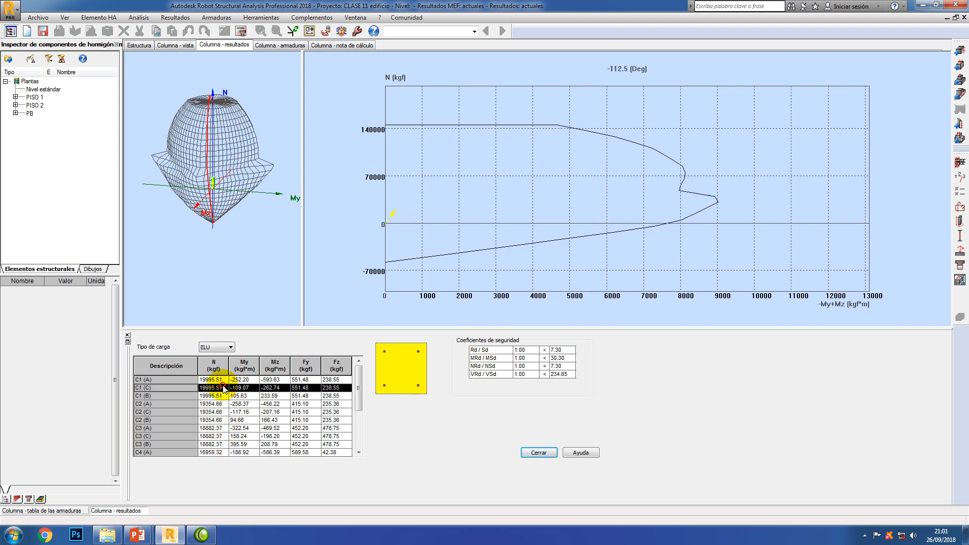
Open the column's calculation note and review its material characteristics, geometry, reinforcement cover, calculation options and load table
{"action": "left_click", "coordinate": [343, 45]}
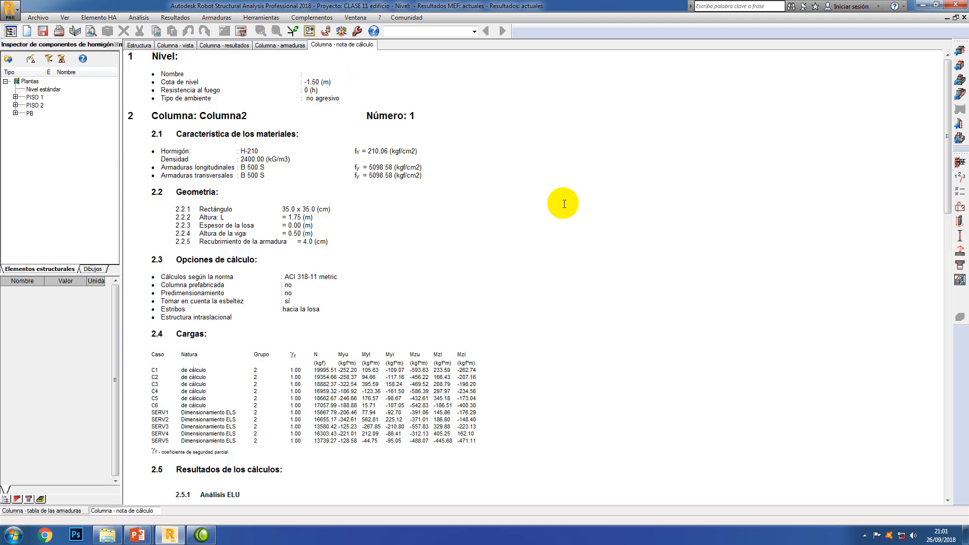
{"action": "left_click_drag", "start_coordinate": [239, 151], "coordinate": [368, 177]}
{"action": "left_click", "coordinate": [376, 174]}
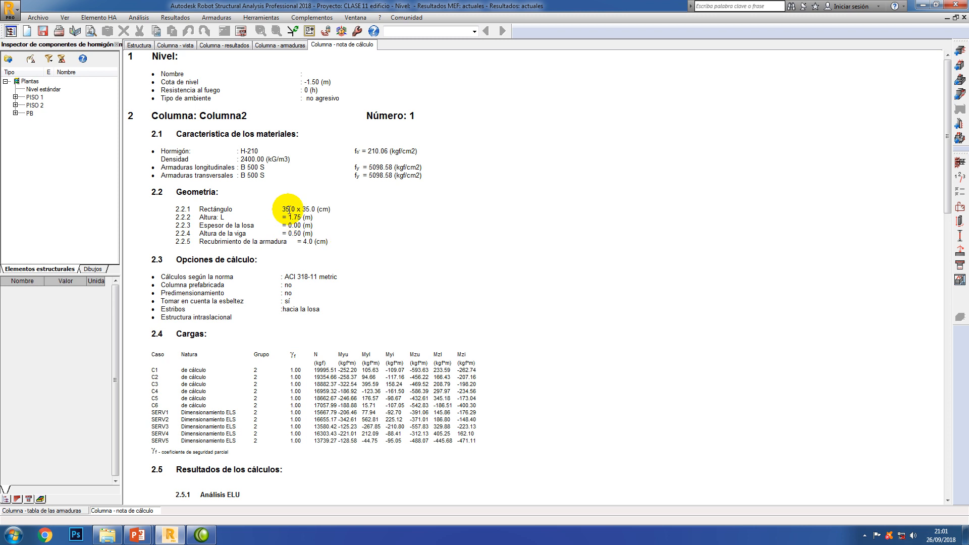
{"action": "left_click_drag", "start_coordinate": [309, 241], "coordinate": [337, 242]}
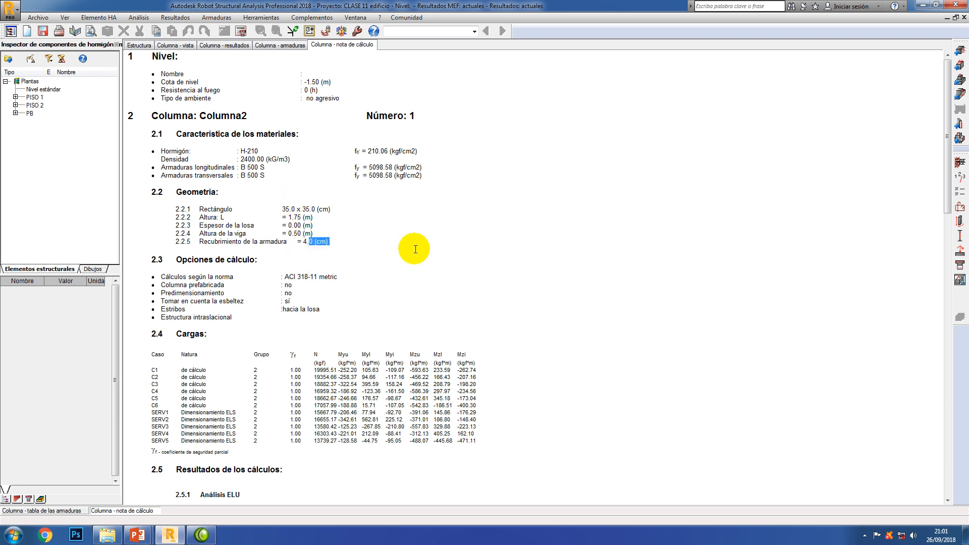
{"action": "scroll", "coordinate": [415, 249], "scroll_direction": "down", "scroll_amount": 5}
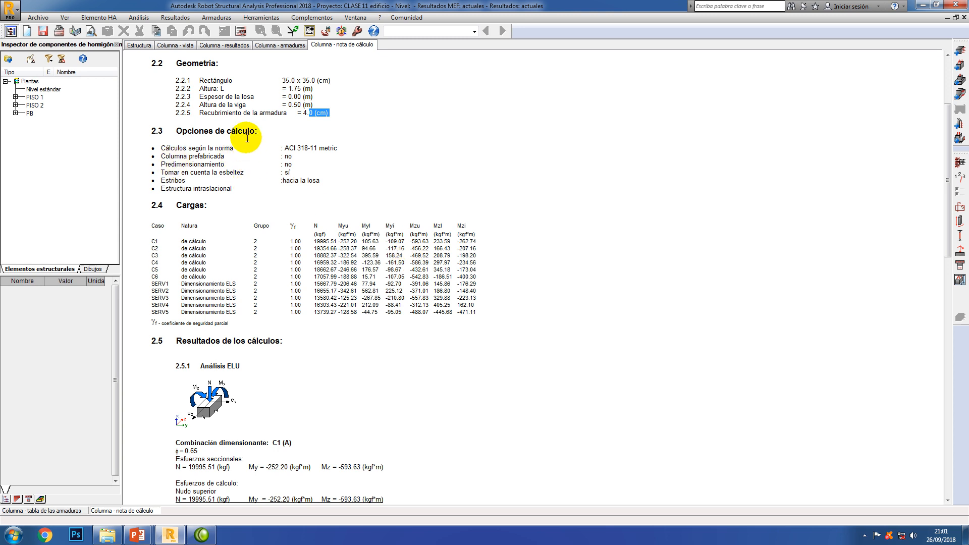
{"action": "scroll", "coordinate": [380, 250], "scroll_direction": "down", "scroll_amount": 1}
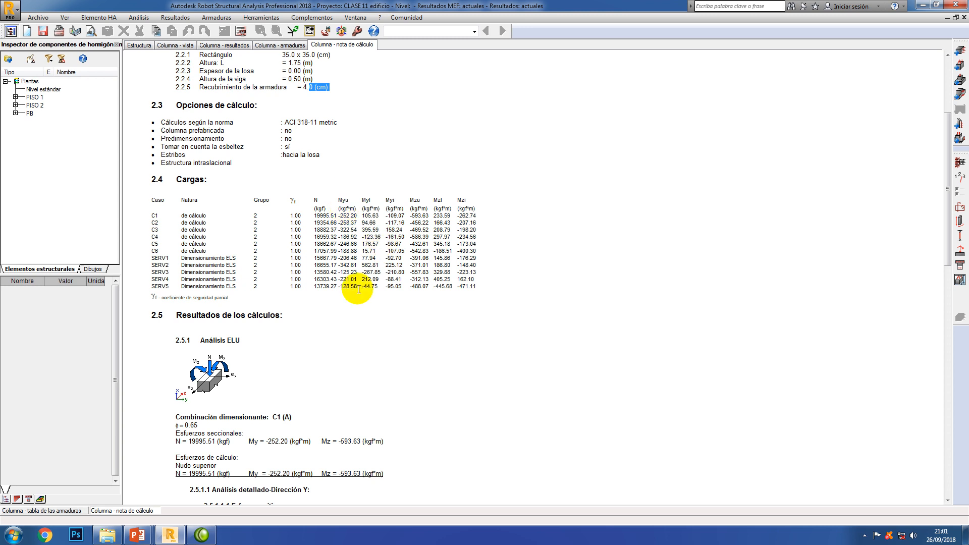
Examine the section forces of design combination C1 (A) and the critical force analysis in direction Y in the calculation note
{"action": "left_click_drag", "start_coordinate": [950, 241], "coordinate": [950, 324]}
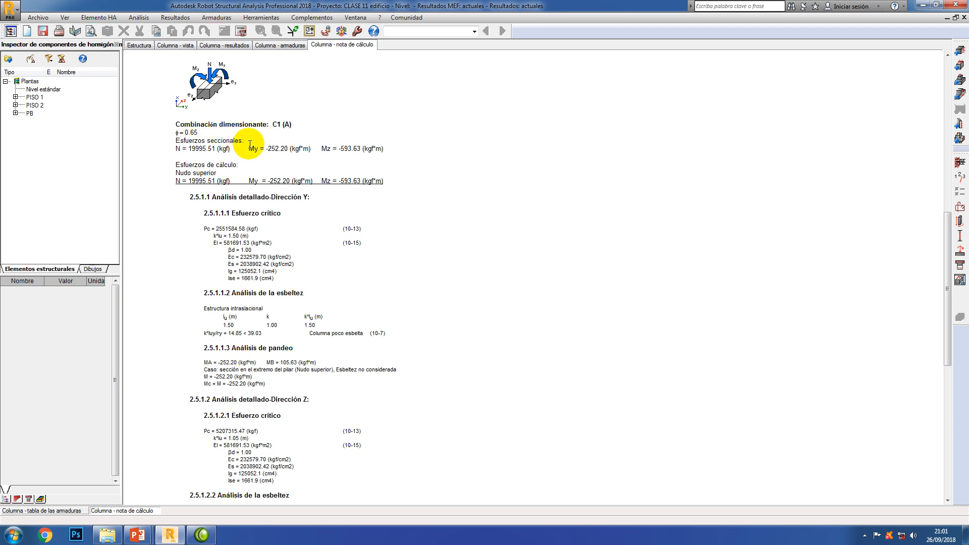
{"action": "left_click_drag", "start_coordinate": [182, 149], "coordinate": [360, 149]}
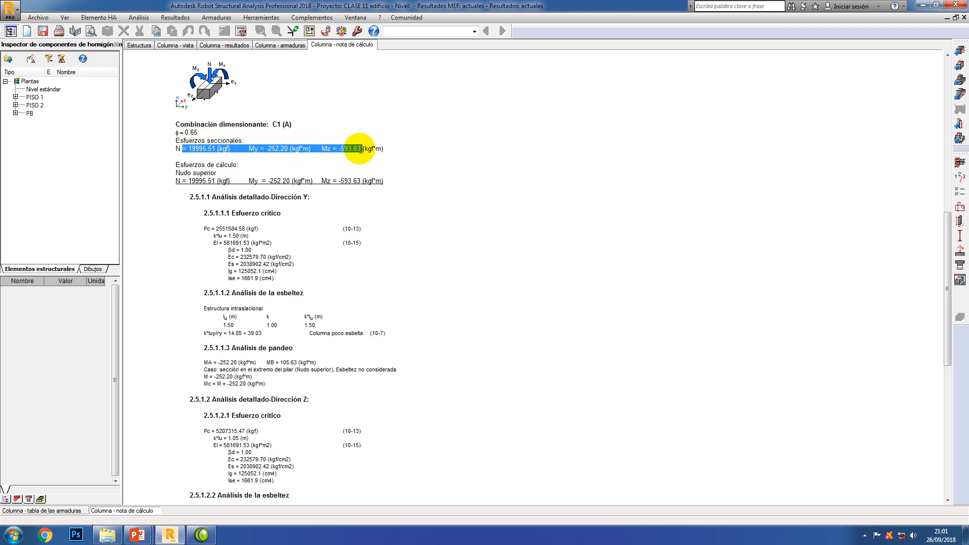
{"action": "left_click", "coordinate": [278, 148]}
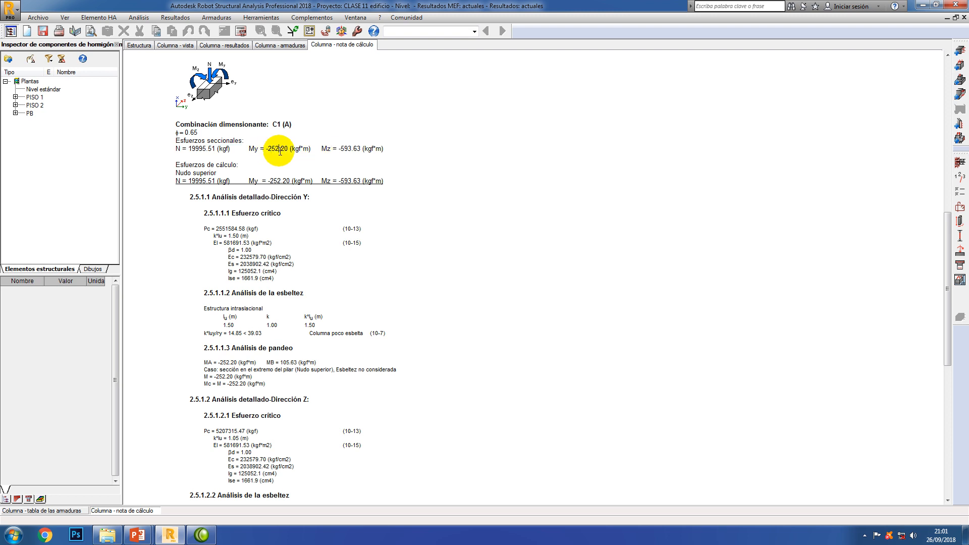
{"action": "left_click_drag", "start_coordinate": [189, 148], "coordinate": [221, 150]}
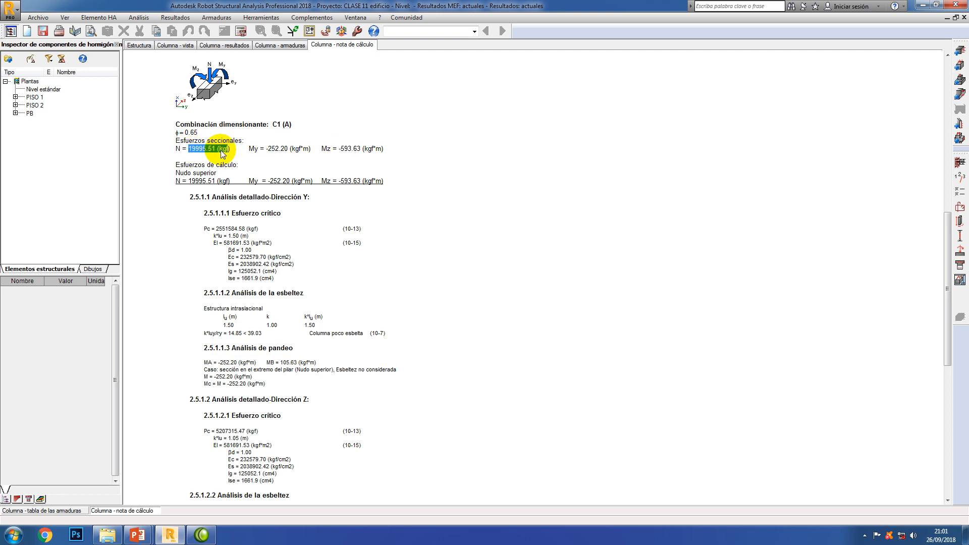
{"action": "left_click_drag", "start_coordinate": [252, 250], "coordinate": [277, 276]}
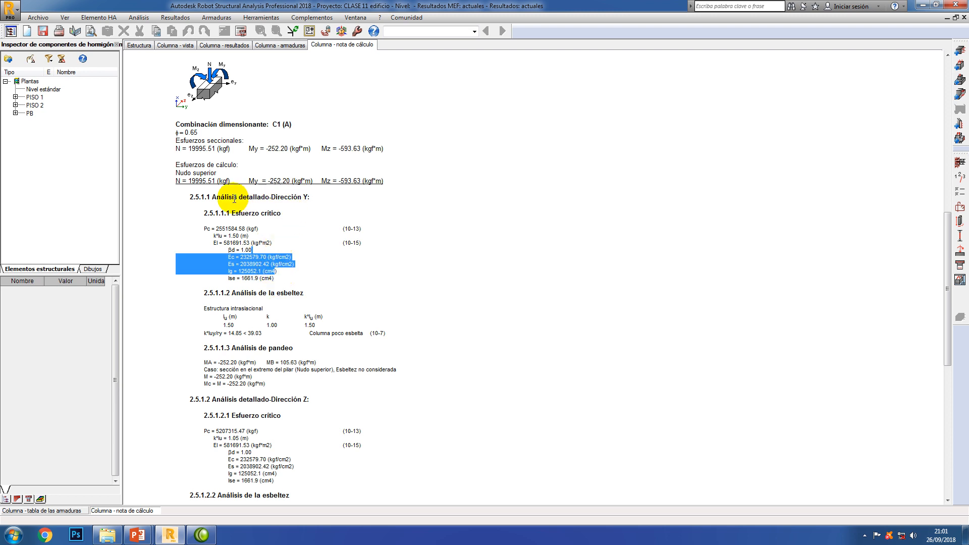
{"action": "left_click_drag", "start_coordinate": [216, 199], "coordinate": [313, 199]}
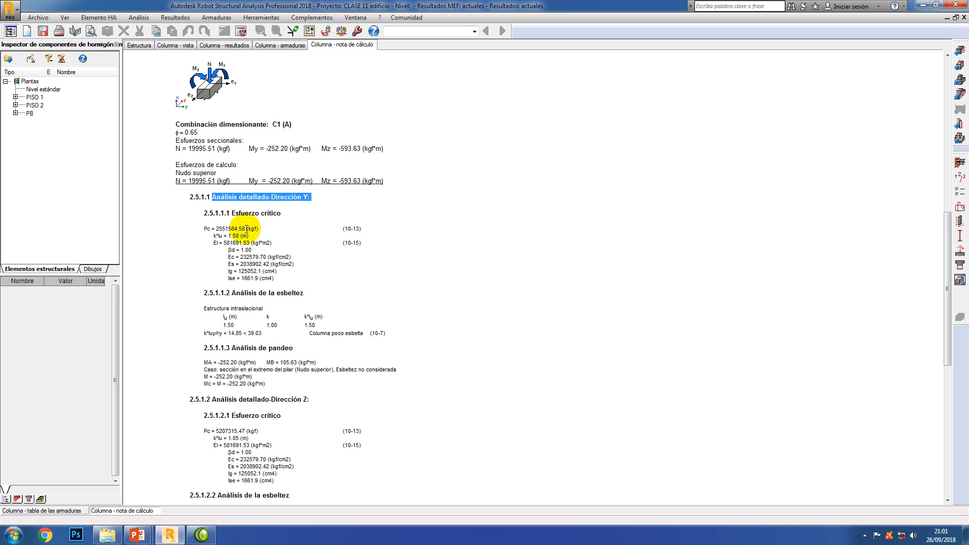
{"action": "left_click_drag", "start_coordinate": [206, 226], "coordinate": [258, 225]}
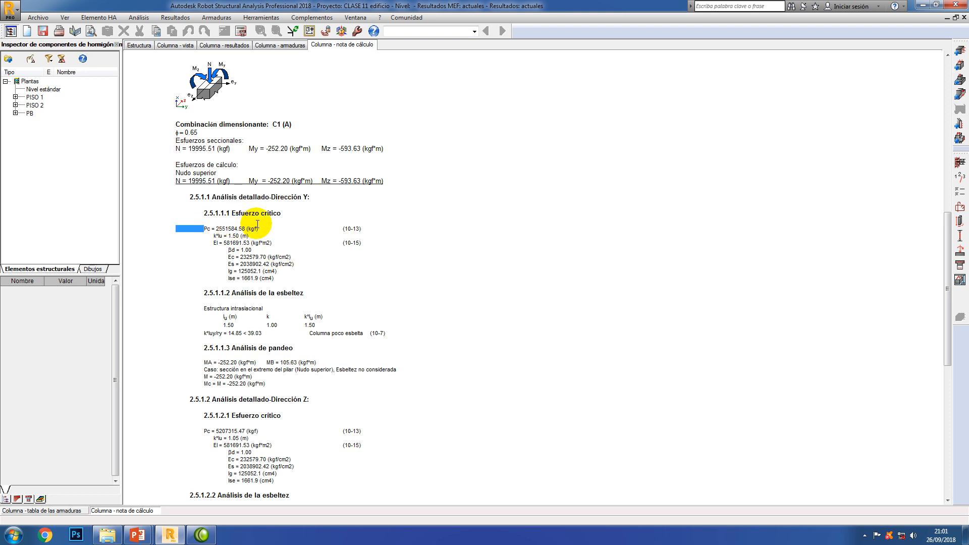
{"action": "double_click", "coordinate": [248, 229]}
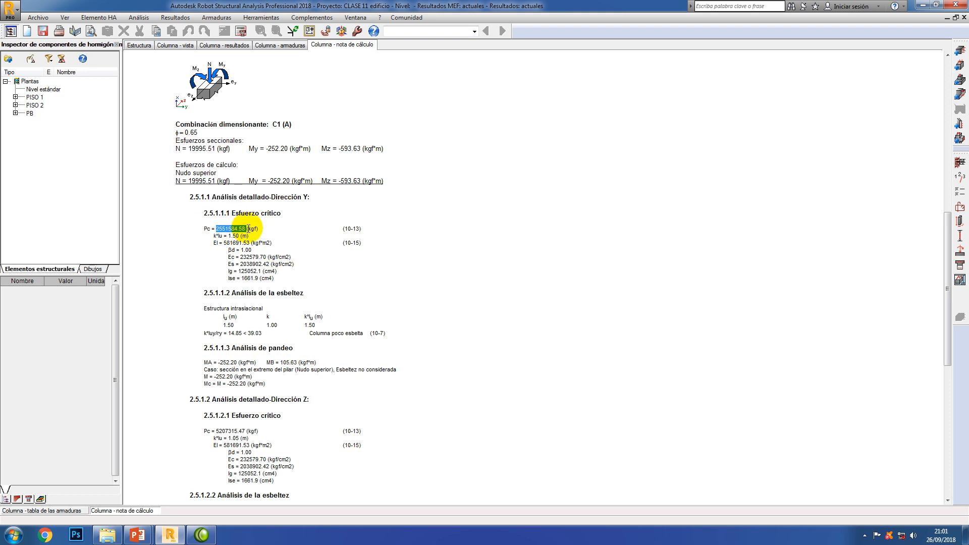
{"action": "left_click_drag", "start_coordinate": [228, 235], "coordinate": [244, 235]}
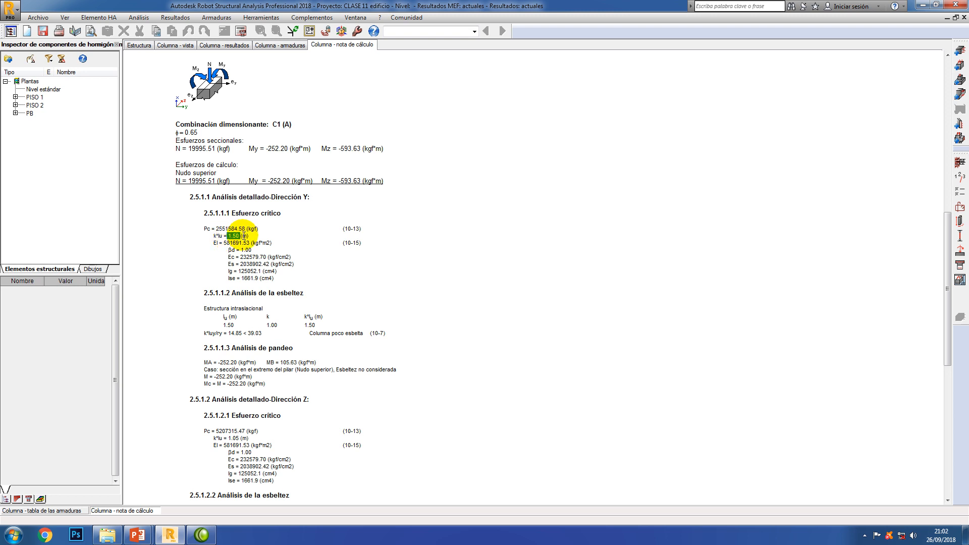
{"action": "left_click", "coordinate": [260, 244]}
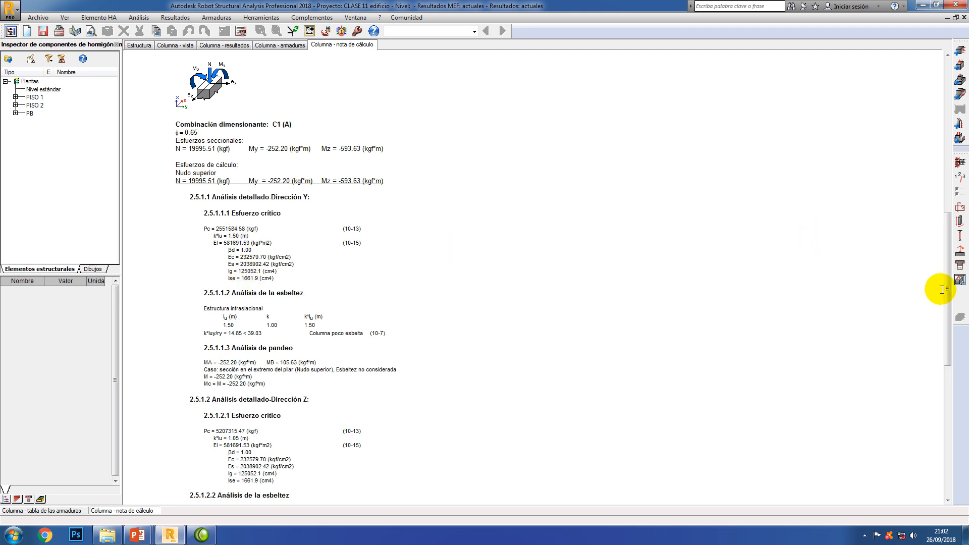
Review the slenderness analysis and the structure's sway classification for directions Y and Z in the calculation note
{"action": "left_click_drag", "start_coordinate": [947, 290], "coordinate": [940, 320]}
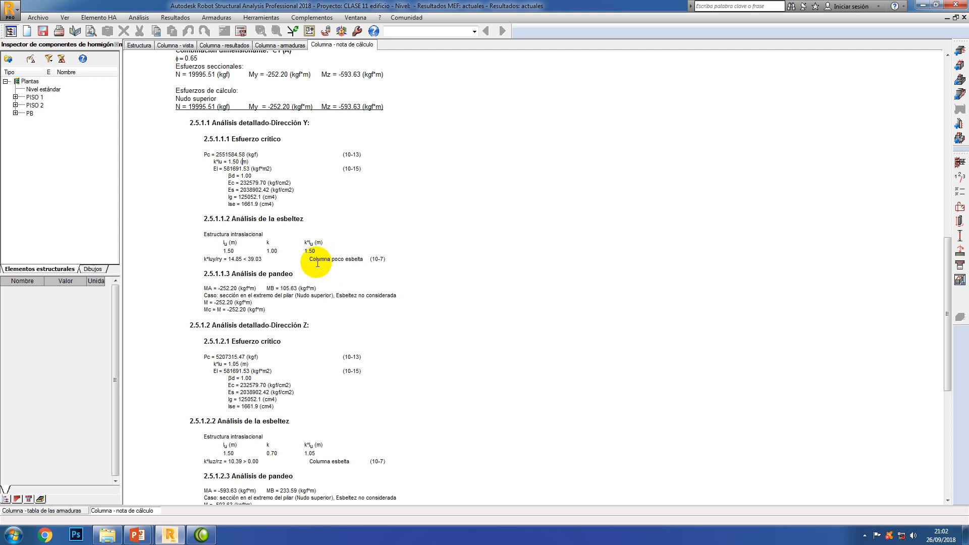
{"action": "left_click_drag", "start_coordinate": [321, 260], "coordinate": [349, 259]}
{"action": "left_click", "coordinate": [350, 259]}
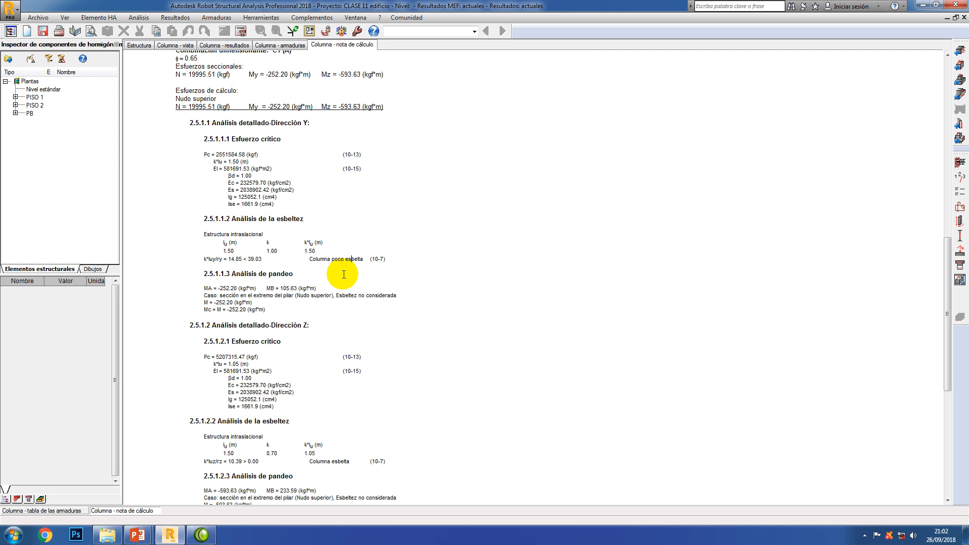
{"action": "scroll", "coordinate": [344, 274], "scroll_direction": "down", "scroll_amount": 1}
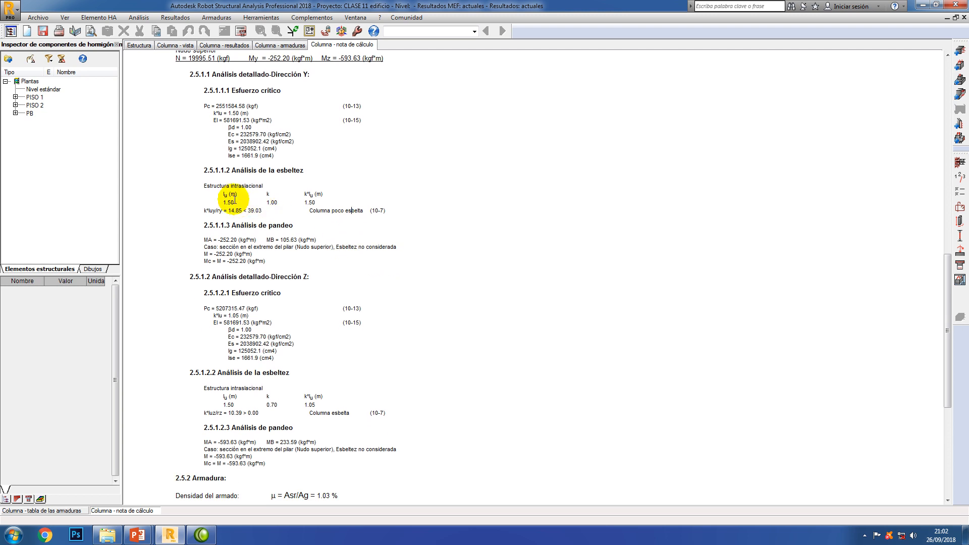
{"action": "left_click_drag", "start_coordinate": [204, 185], "coordinate": [258, 184]}
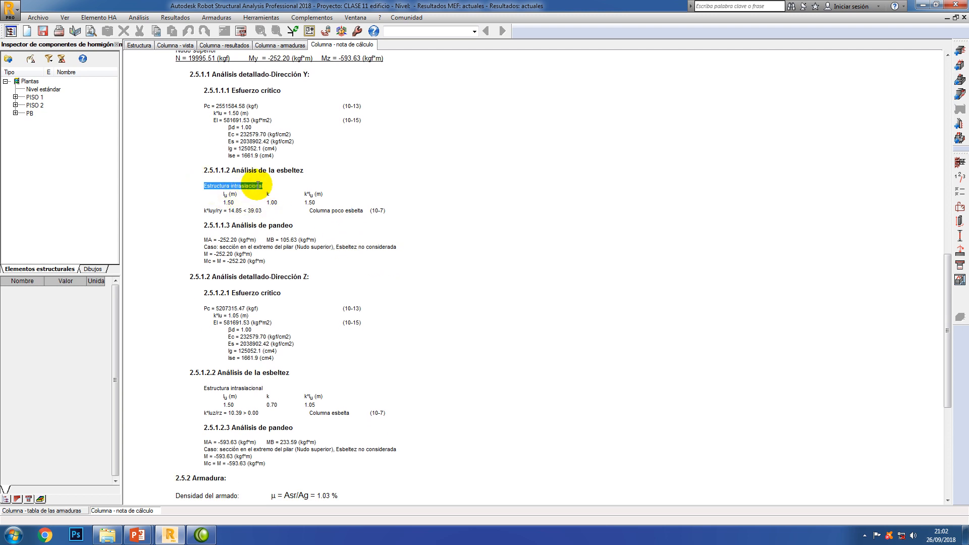
{"action": "left_click", "coordinate": [256, 189]}
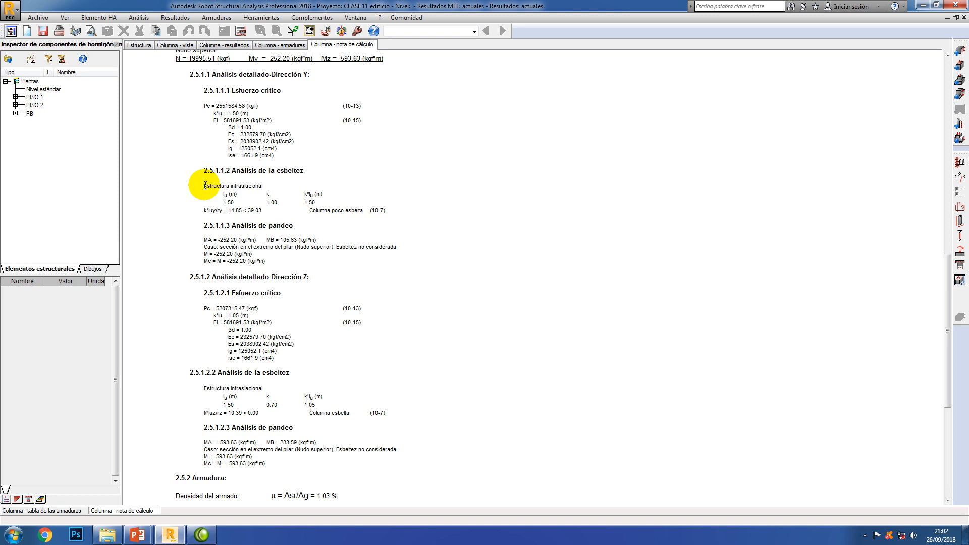
{"action": "left_click_drag", "start_coordinate": [271, 74], "coordinate": [308, 74]}
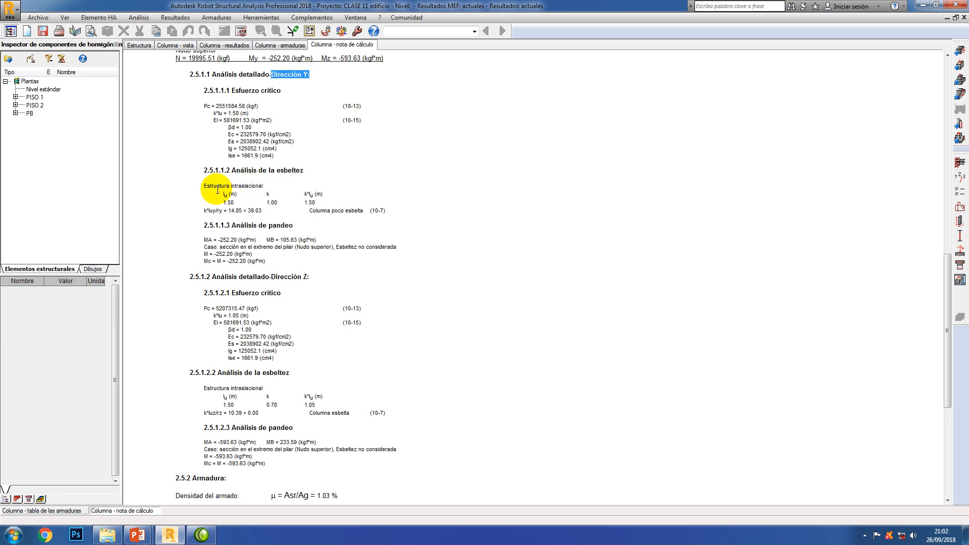
{"action": "left_click_drag", "start_coordinate": [204, 185], "coordinate": [256, 186]}
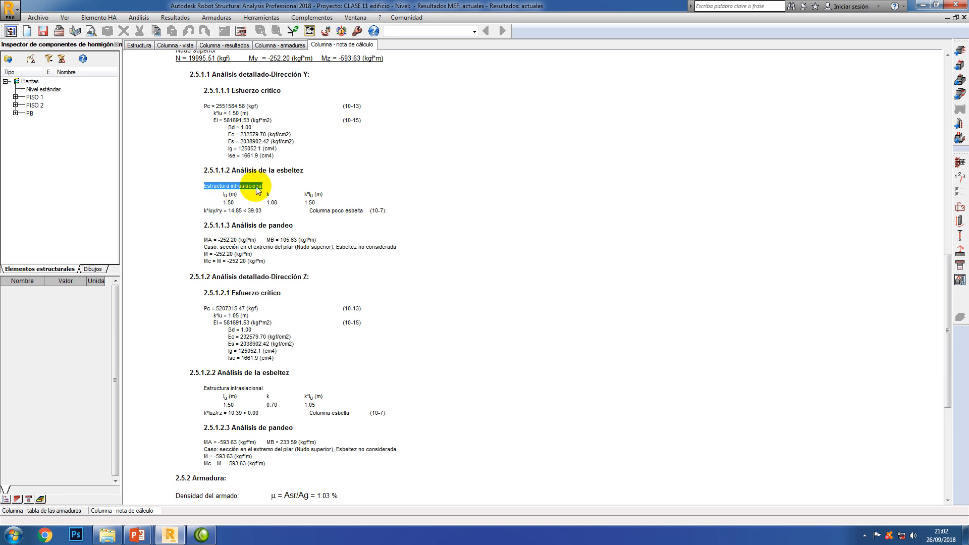
{"action": "left_click_drag", "start_coordinate": [239, 277], "coordinate": [310, 276]}
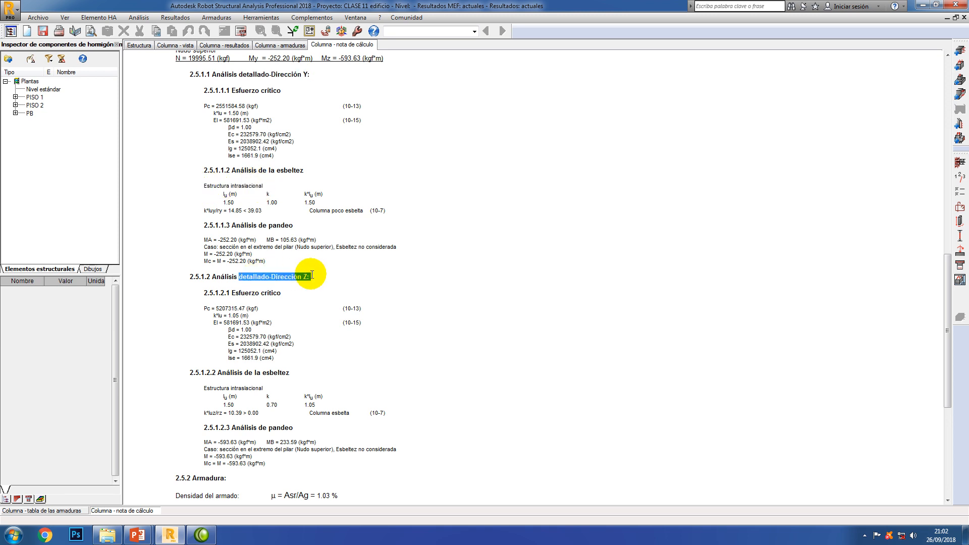
{"action": "left_click_drag", "start_coordinate": [204, 389], "coordinate": [265, 386]}
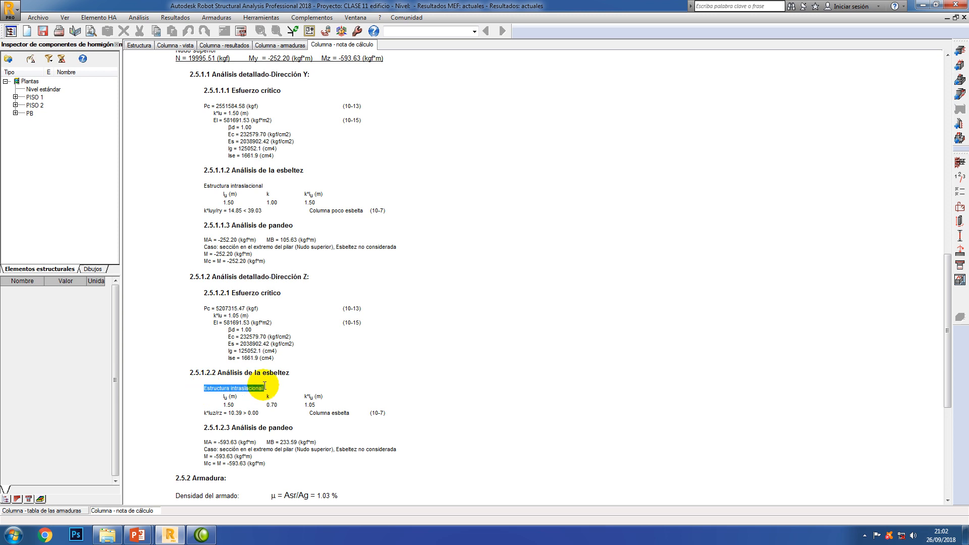
Review the note's reinforcement section and the quantities of concrete, formwork and B 500 S steel
{"action": "scroll", "coordinate": [327, 323], "scroll_direction": "down", "scroll_amount": 5}
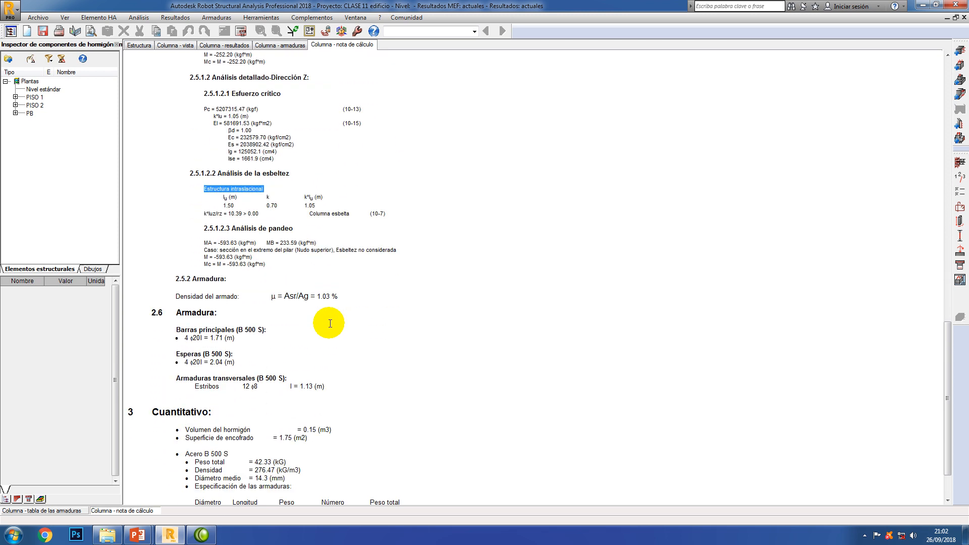
{"action": "scroll", "coordinate": [330, 323], "scroll_direction": "down", "scroll_amount": 2}
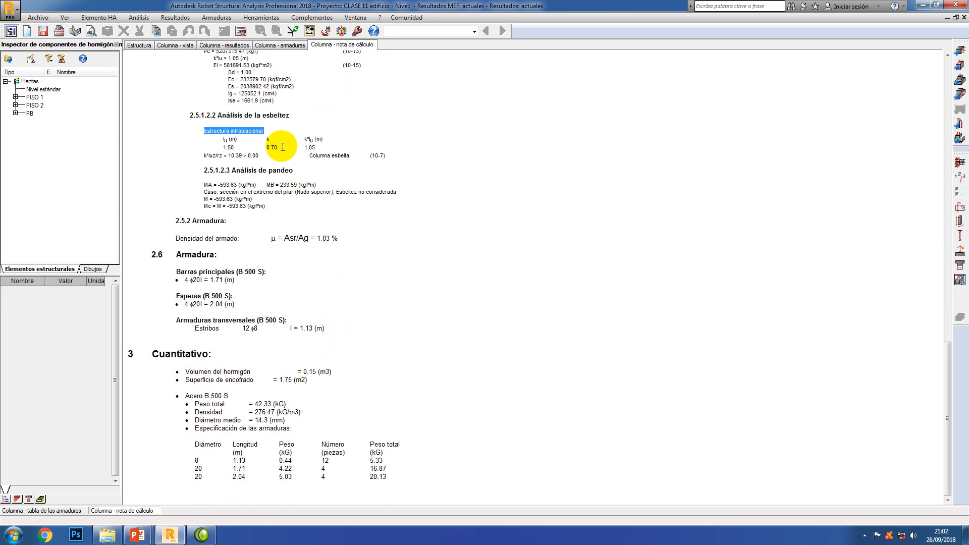
{"action": "left_click", "coordinate": [246, 132]}
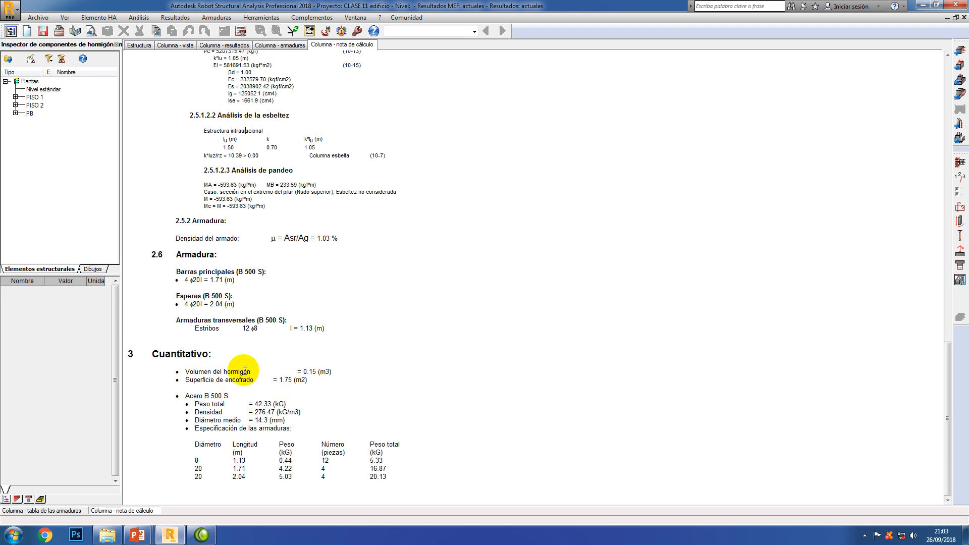
{"action": "left_click_drag", "start_coordinate": [277, 379], "coordinate": [305, 381]}
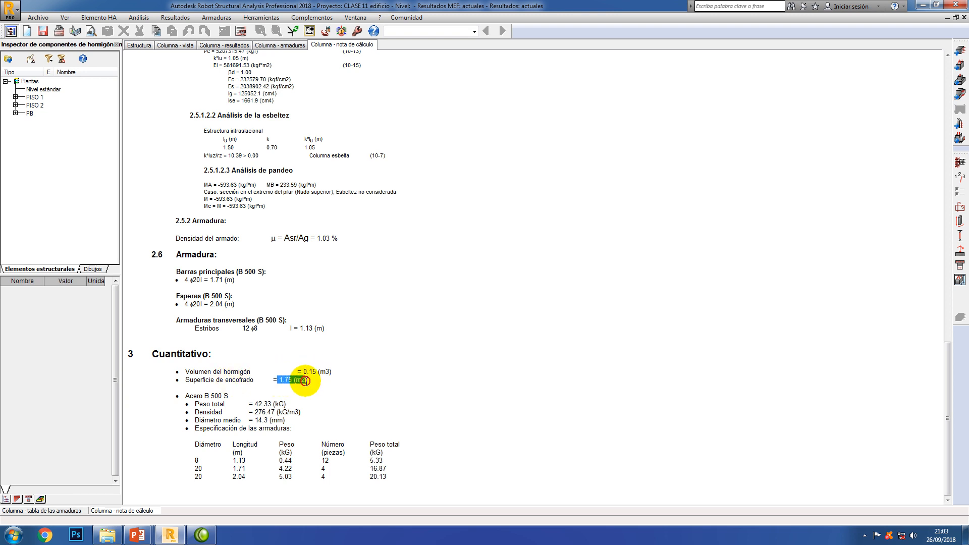
{"action": "left_click_drag", "start_coordinate": [255, 403], "coordinate": [286, 404]}
{"action": "left_click", "coordinate": [256, 425]}
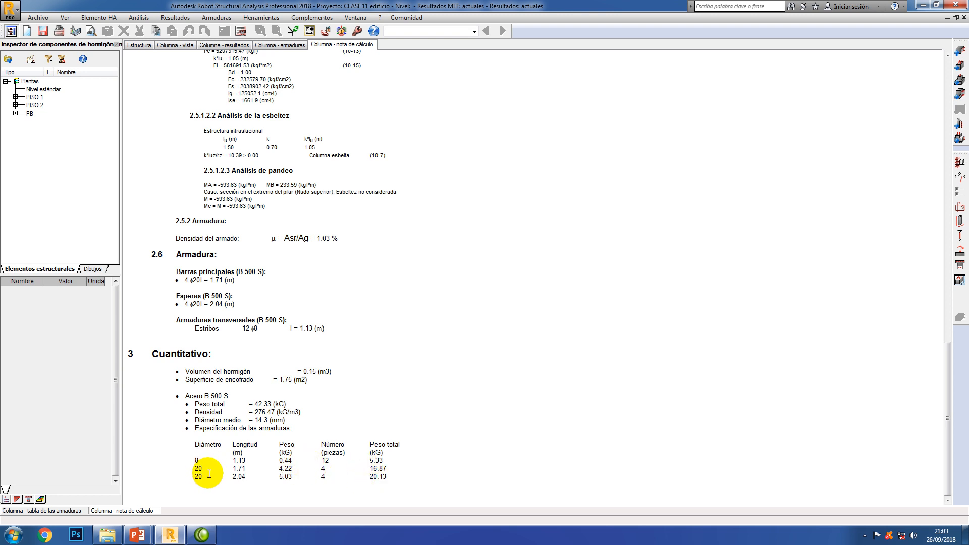
Save the column's calculation note as the Rich Text Format document MEMORIA DE CALCULO PEDESTAL 01 in the course material folder
{"action": "scroll", "coordinate": [338, 318], "scroll_direction": "up", "scroll_amount": 5}
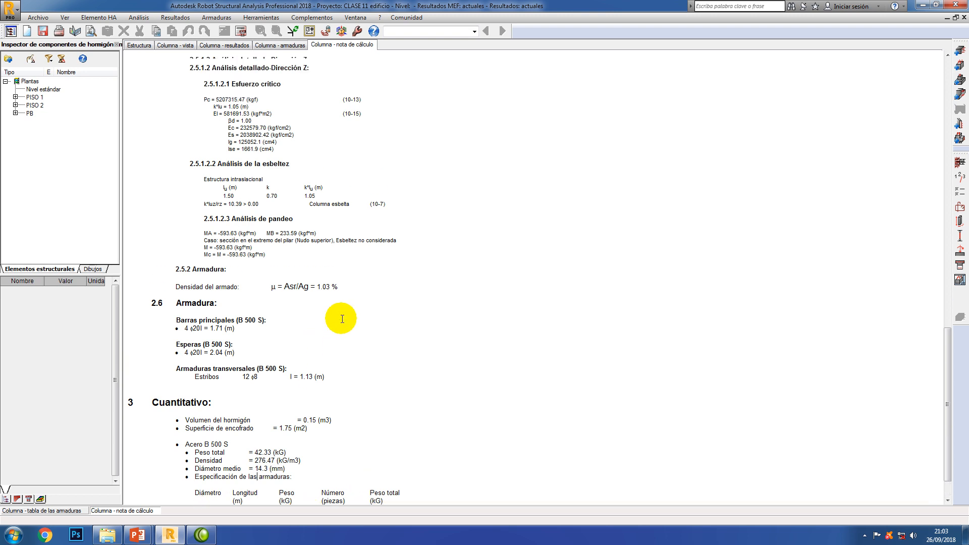
{"action": "scroll", "coordinate": [340, 320], "scroll_direction": "up", "scroll_amount": 20}
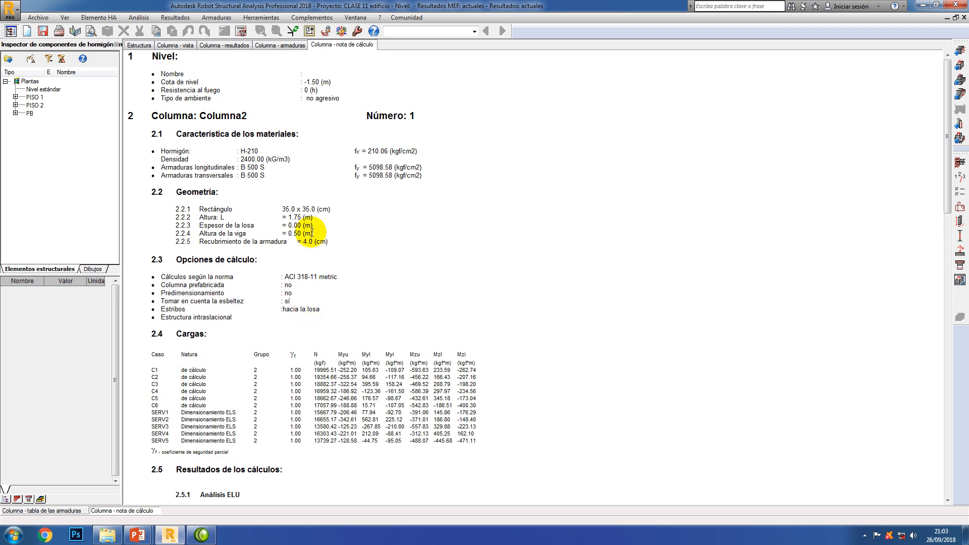
{"action": "left_click", "coordinate": [43, 31]}
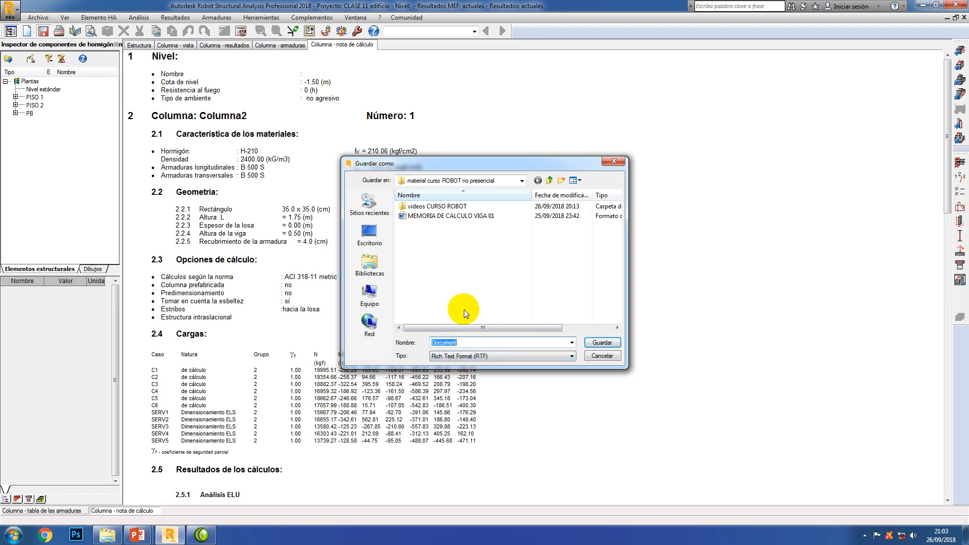
{"action": "type", "text": "mem"}
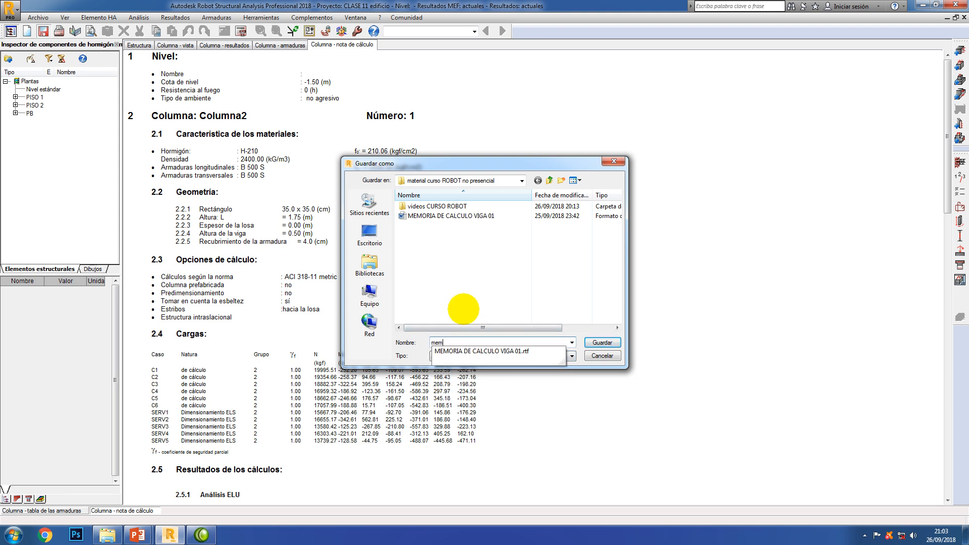
{"action": "key", "text": "BackSpace"}
{"action": "key", "text": "BackSpace"}
{"action": "type", "text": "MEMORIA DE CALCULO PEDESTAL 01"}
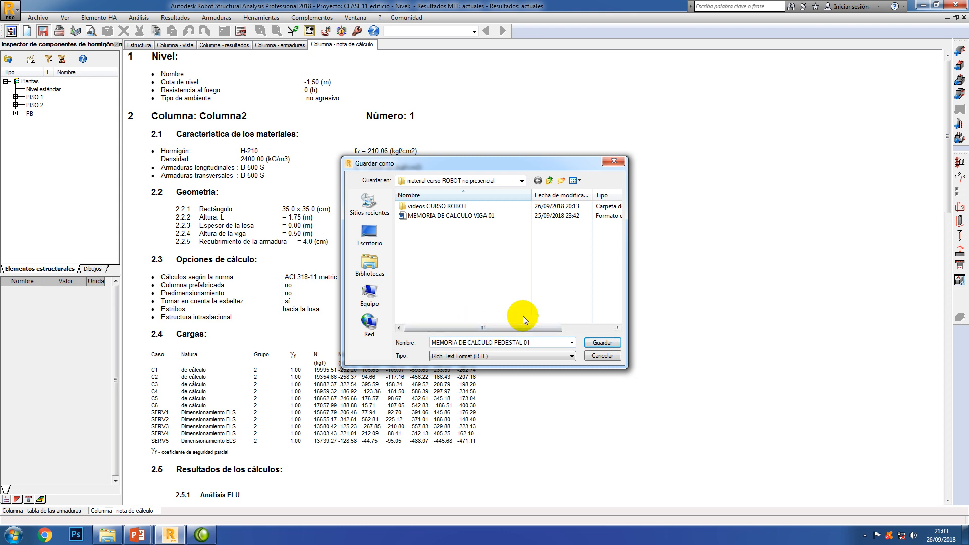
{"action": "left_click", "coordinate": [602, 342]}
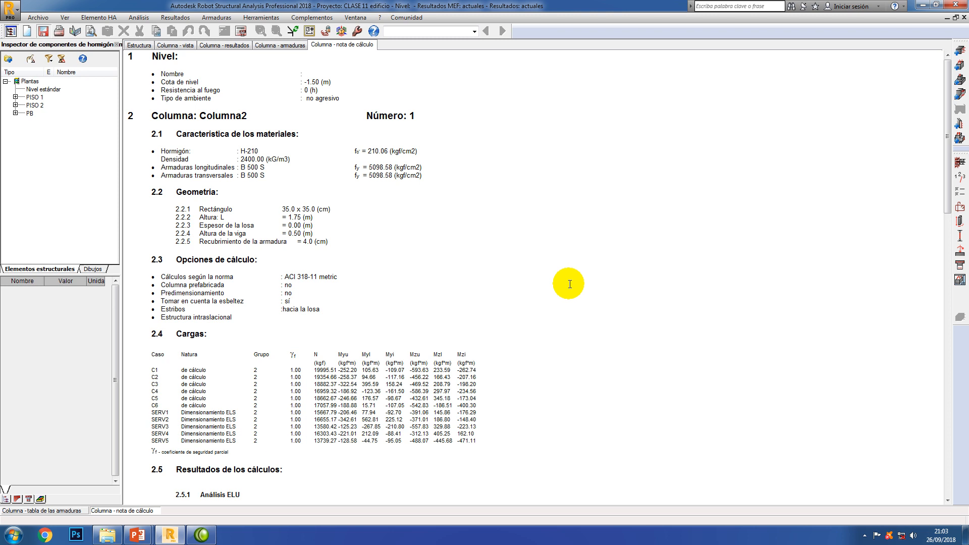
Switch to Windows Explorer and open the saved MEMORIA DE CALCULO PEDESTAL 01 document in Word
{"action": "left_click", "coordinate": [108, 535]}
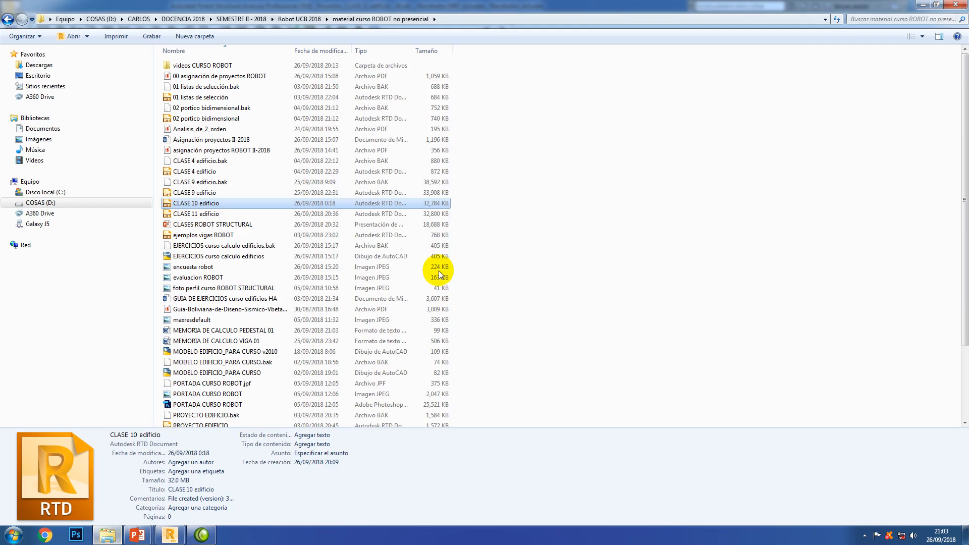
{"action": "left_click", "coordinate": [601, 270]}
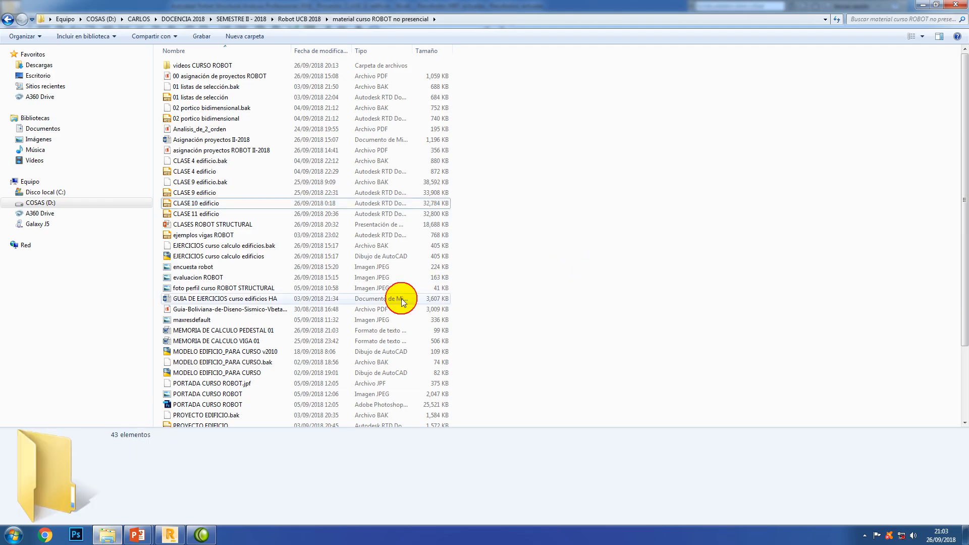
{"action": "left_click", "coordinate": [222, 342]}
{"action": "left_click", "coordinate": [233, 331]}
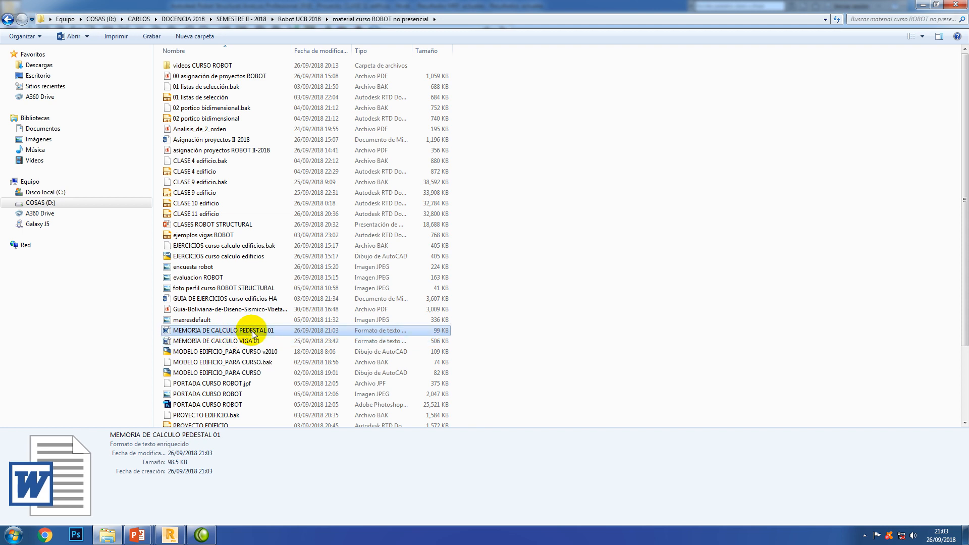
{"action": "double_click", "coordinate": [253, 334]}
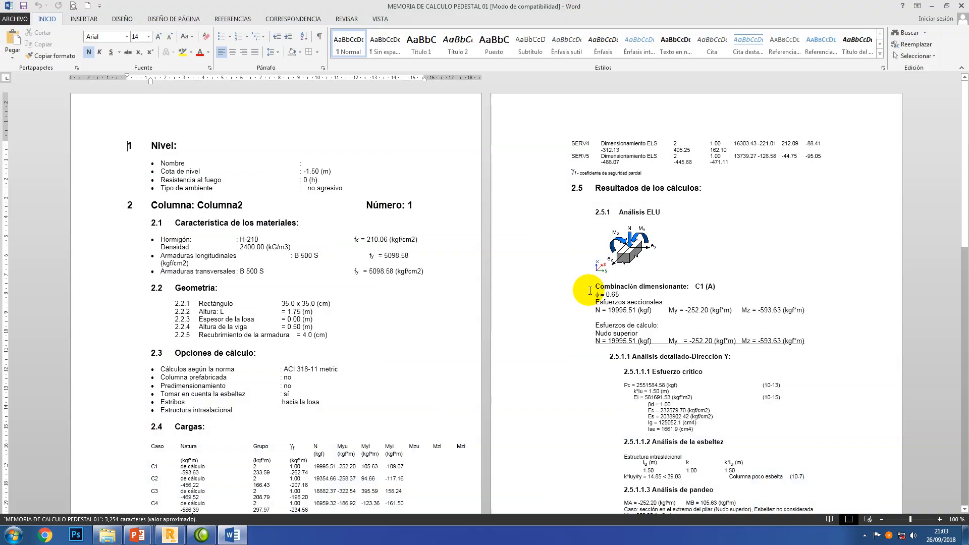
Look through the exported calculation note from the material characteristics to the quantities section, and close the document
{"action": "left_click", "coordinate": [388, 242]}
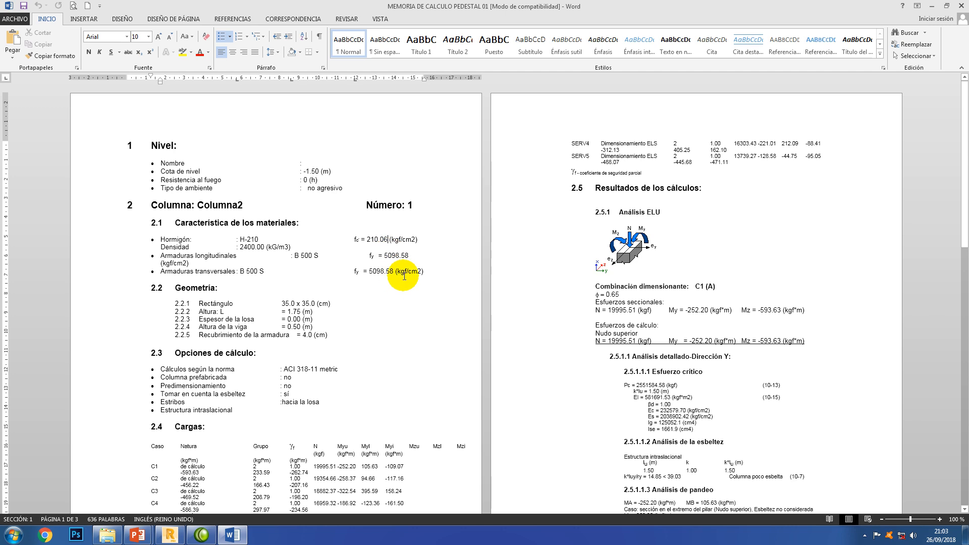
{"action": "scroll", "coordinate": [402, 286], "scroll_direction": "down", "scroll_amount": 3}
{"action": "scroll", "coordinate": [403, 286], "scroll_direction": "down", "scroll_amount": 15}
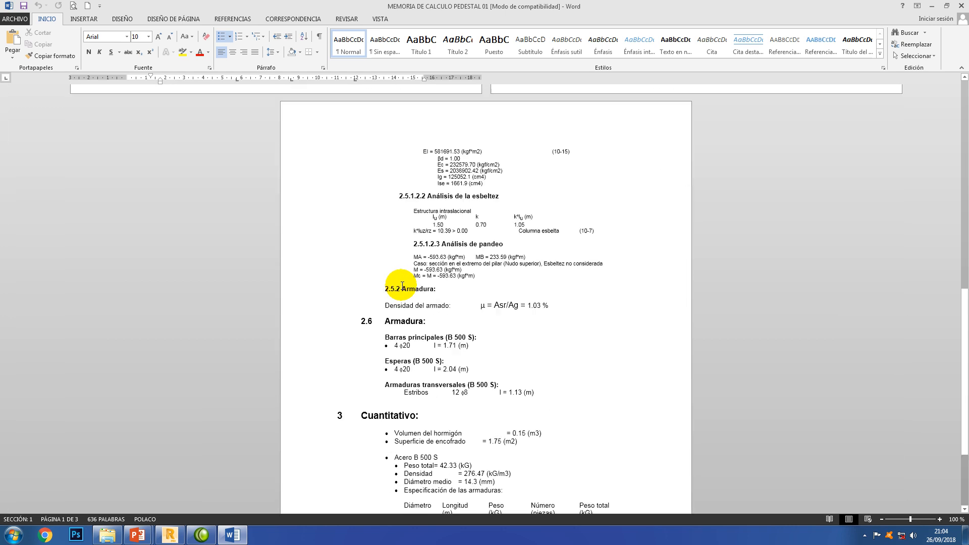
{"action": "scroll", "coordinate": [402, 286], "scroll_direction": "up", "scroll_amount": 20}
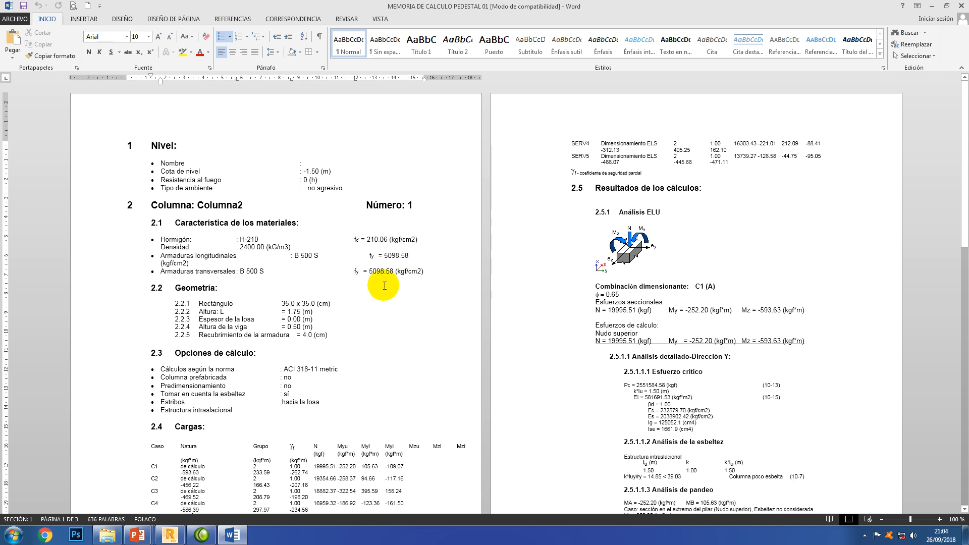
{"action": "left_click", "coordinate": [677, 286]}
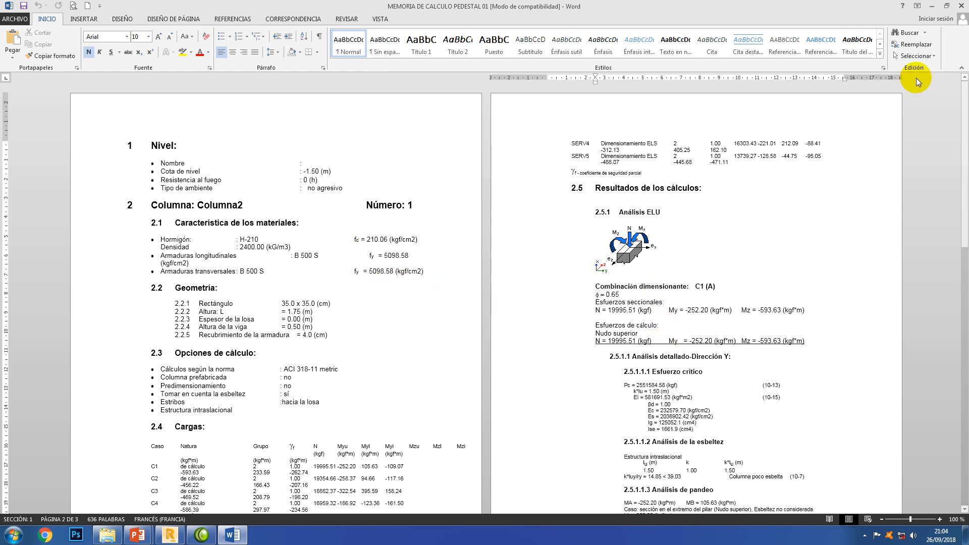
{"action": "left_click", "coordinate": [962, 6]}
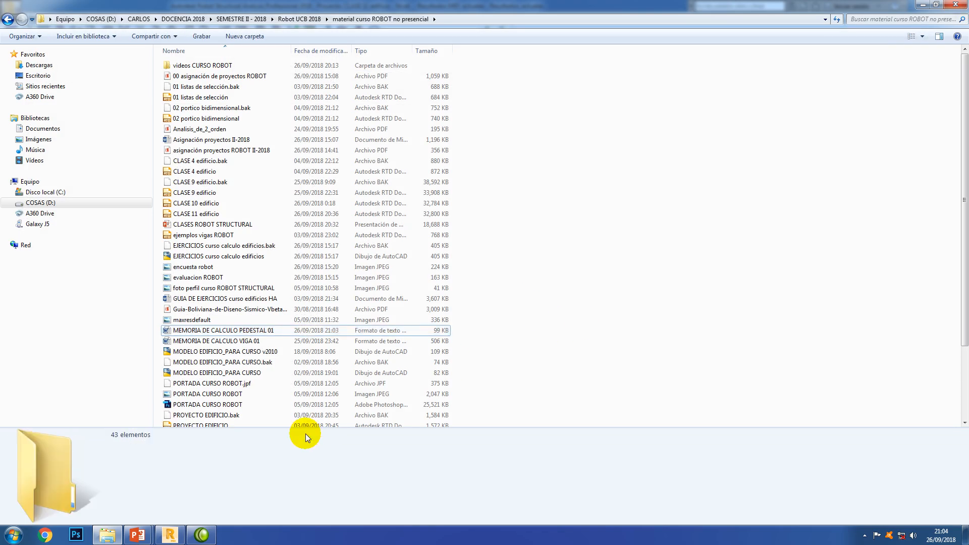
Return to Robot Structural Analysis, generate the execution drawing from the column's reinforcement view, and inspect its elevation and section A-A
{"action": "left_click", "coordinate": [170, 534]}
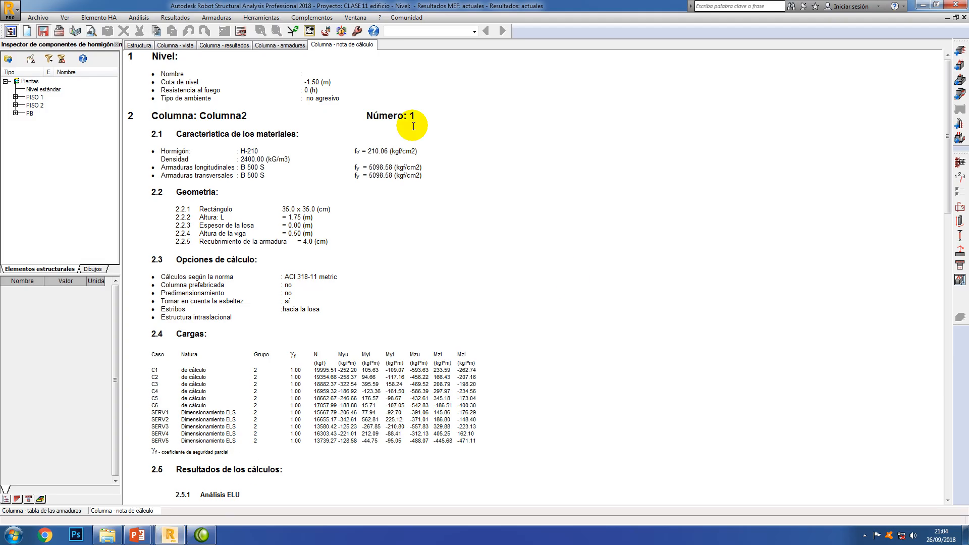
{"action": "left_click", "coordinate": [274, 46]}
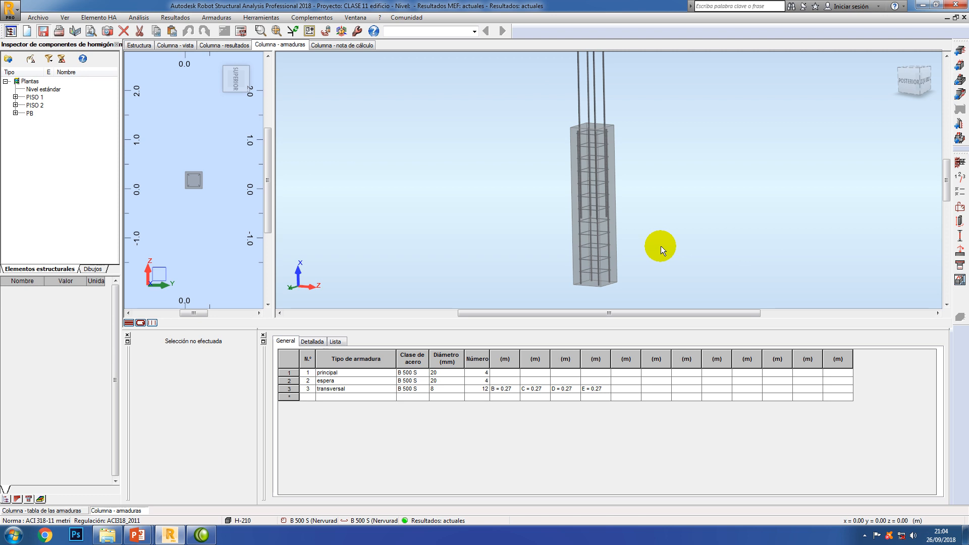
{"action": "middle_click_drag", "start_coordinate": [698, 246], "coordinate": [681, 258]}
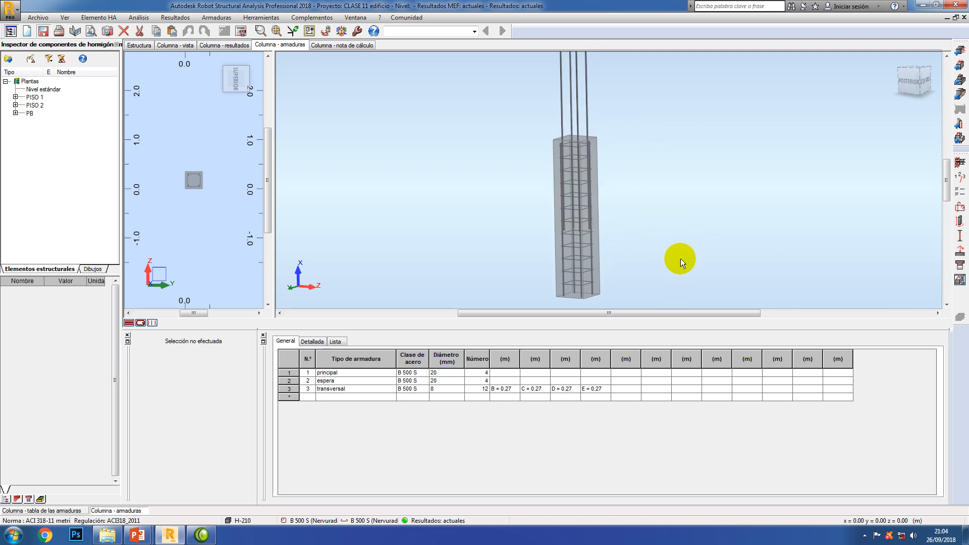
{"action": "left_click", "coordinate": [960, 281]}
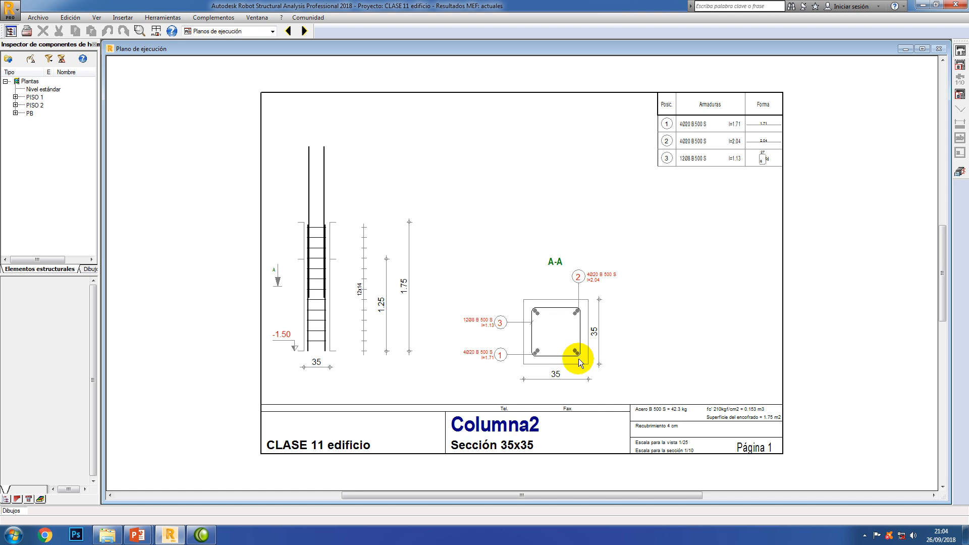
{"action": "scroll", "coordinate": [569, 358], "scroll_direction": "up", "scroll_amount": 3}
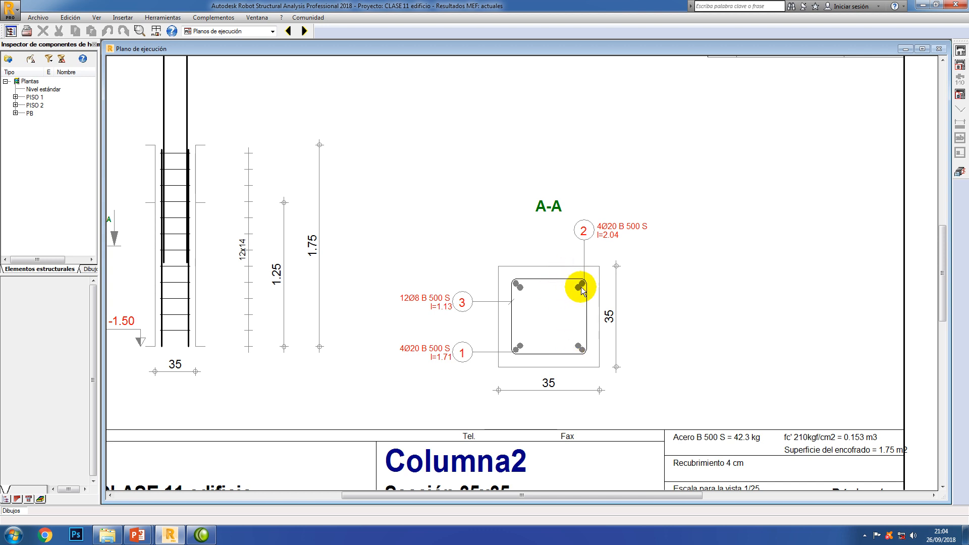
{"action": "scroll", "coordinate": [581, 285], "scroll_direction": "down", "scroll_amount": 1}
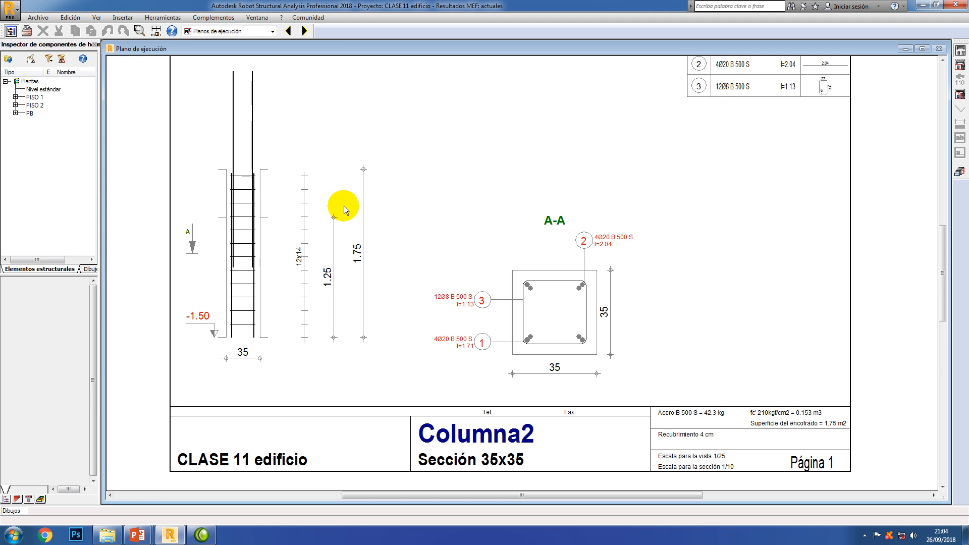
{"action": "scroll", "coordinate": [578, 362], "scroll_direction": "down", "scroll_amount": 2}
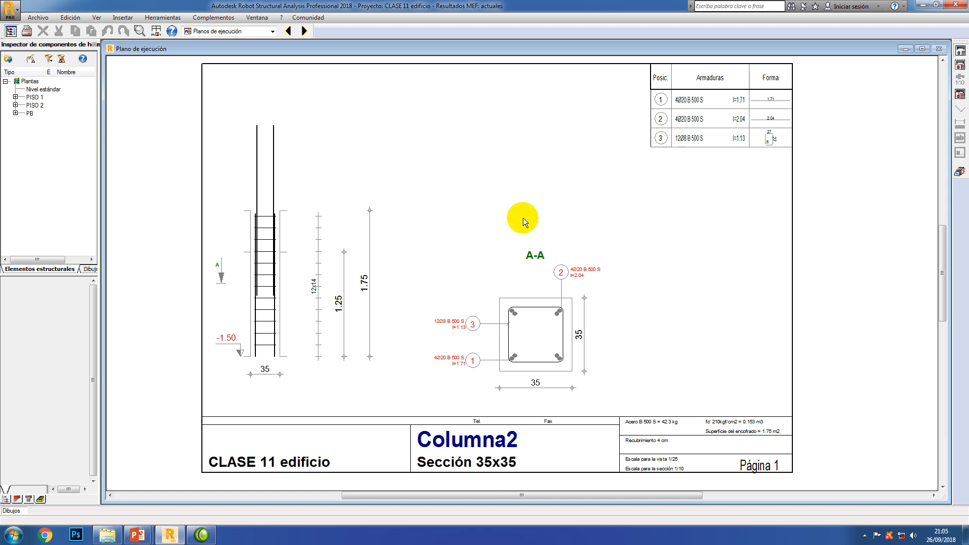
Save the column's execution drawing as a DXF file named PEDESTAL 01 in the course material folder
{"action": "left_click", "coordinate": [38, 17]}
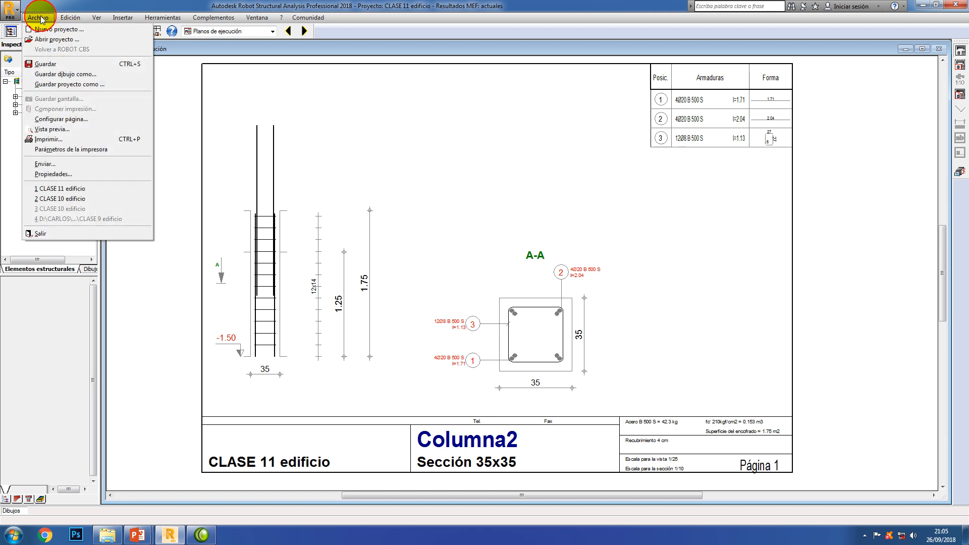
{"action": "left_click", "coordinate": [72, 77]}
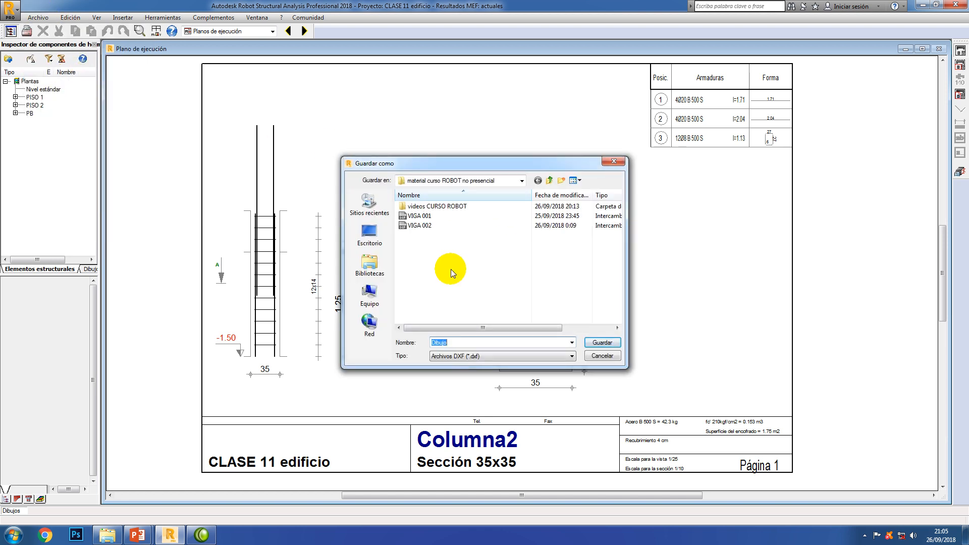
{"action": "type", "text": "PEDESTAL 01"}
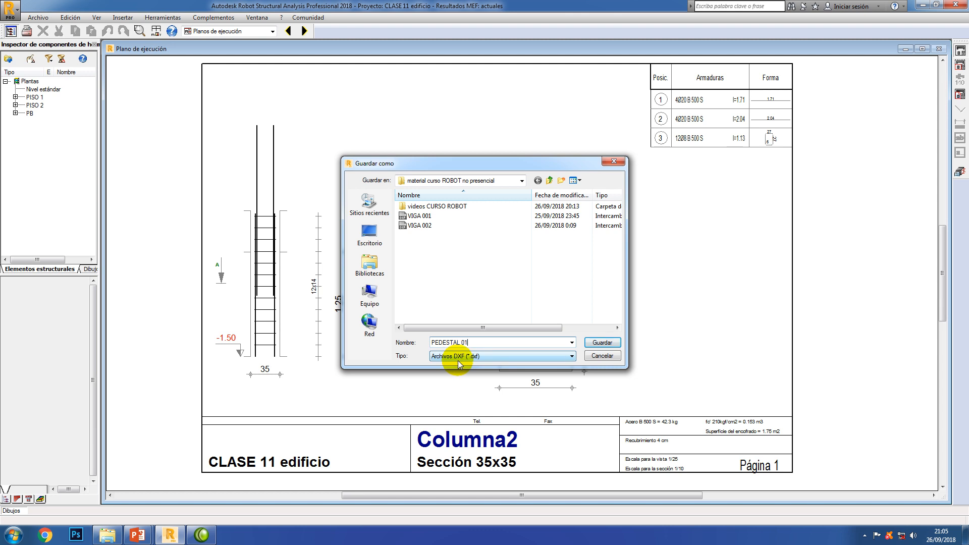
{"action": "left_click", "coordinate": [591, 342]}
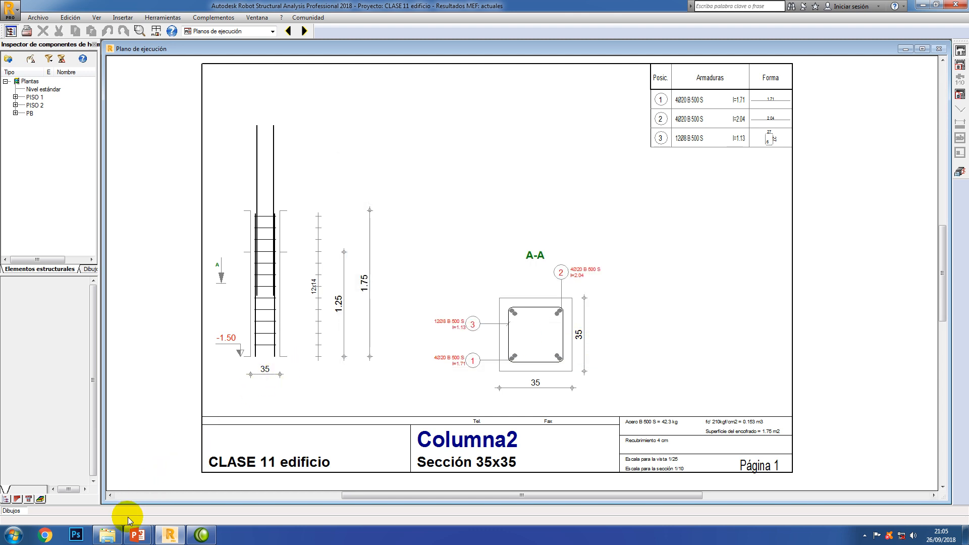
Switch to Windows Explorer, open the PEDESTAL 01 DXF in AutoCAD as read-only, and look over the exported column drawing
{"action": "left_click", "coordinate": [112, 535]}
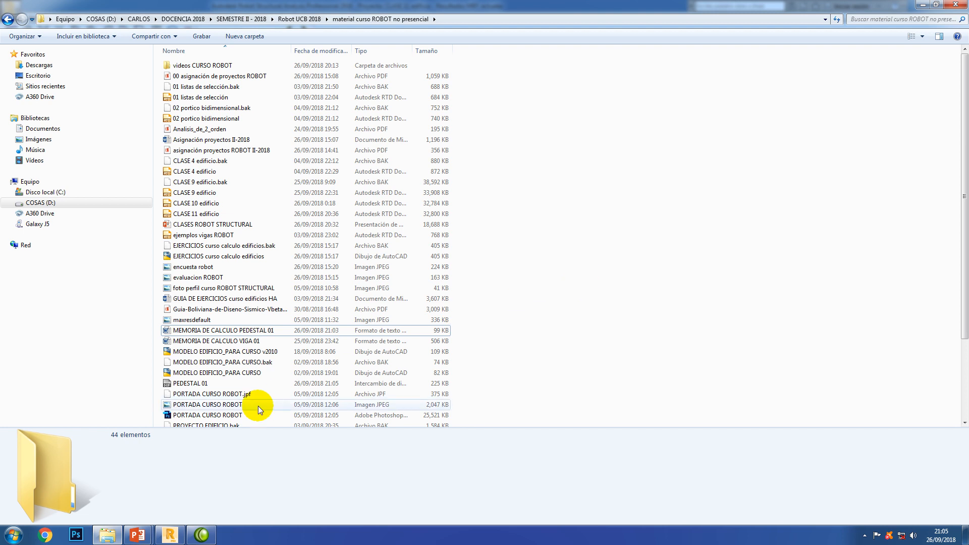
{"action": "left_click", "coordinate": [196, 384]}
{"action": "double_click", "coordinate": [196, 386]}
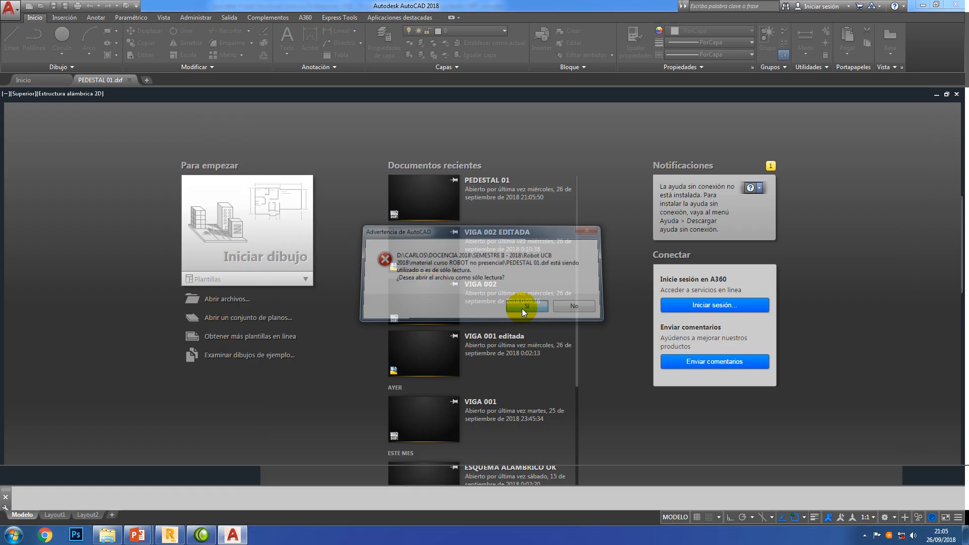
{"action": "left_click", "coordinate": [522, 308]}
{"action": "middle_click_drag", "start_coordinate": [468, 330], "coordinate": [639, 313]}
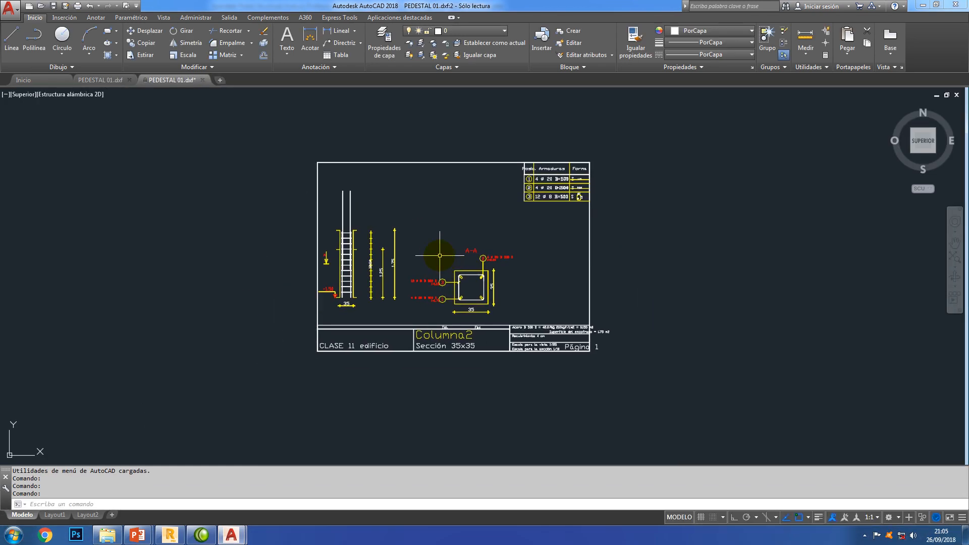
{"action": "scroll", "coordinate": [456, 280], "scroll_direction": "up", "scroll_amount": 2}
{"action": "scroll", "coordinate": [456, 281], "scroll_direction": "up", "scroll_amount": 2}
{"action": "scroll", "coordinate": [456, 281], "scroll_direction": "down", "scroll_amount": 4}
{"action": "middle_click_drag", "start_coordinate": [482, 216], "coordinate": [444, 233]}
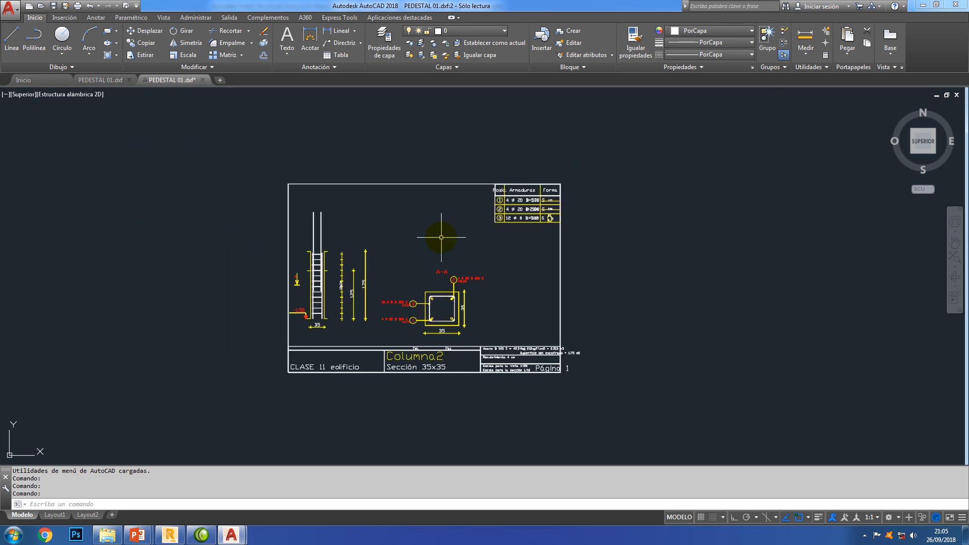
{"action": "scroll", "coordinate": [444, 271], "scroll_direction": "up", "scroll_amount": 2}
{"action": "mouse_move", "coordinate": [444, 271]}
{"action": "middle_mouse_down"}
{"action": "mouse_move", "coordinate": [453, 264]}
{"action": "mouse_move", "coordinate": [417, 251]}
{"action": "middle_mouse_up"}
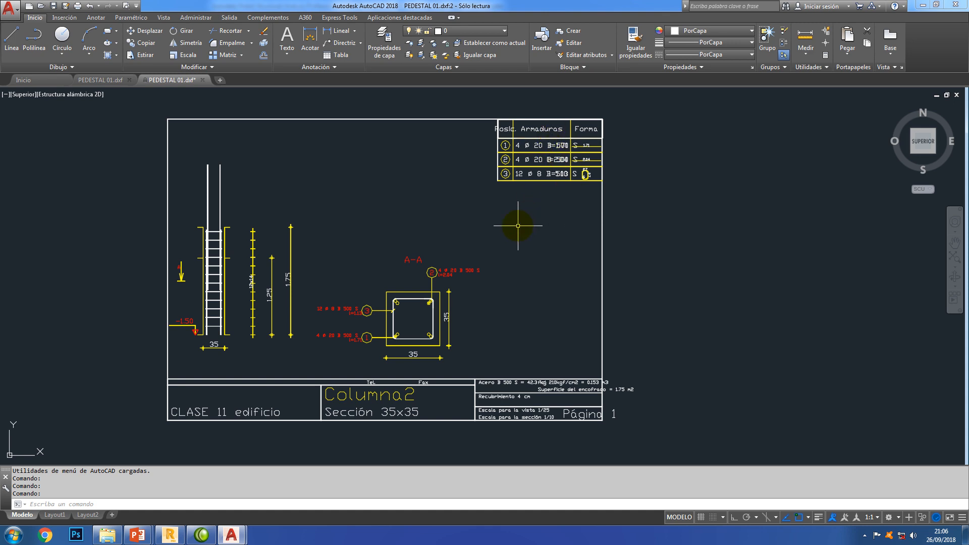
Change the Standard text style's font to Verdana and check the text in the drawing's reinforcement table
{"action": "type", "text": "ESTILO"}
{"action": "key", "text": "Return"}
{"action": "left_click", "coordinate": [493, 218]}
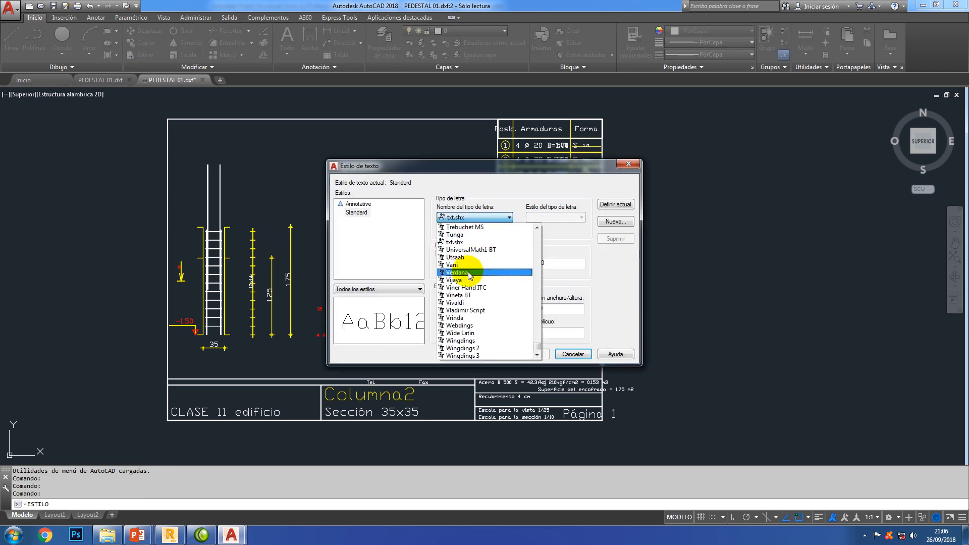
{"action": "left_click", "coordinate": [457, 272]}
{"action": "left_click", "coordinate": [530, 354]}
{"action": "left_click", "coordinate": [573, 353]}
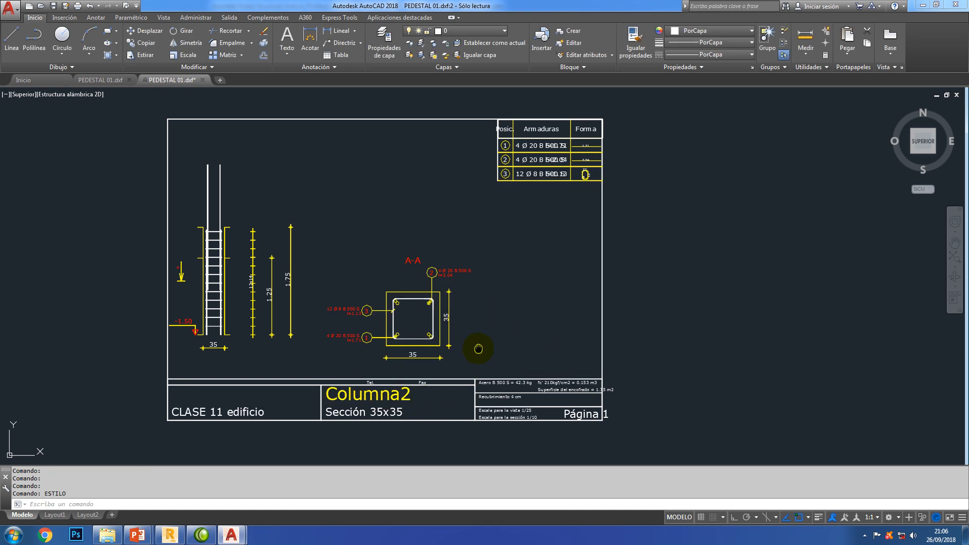
{"action": "middle_click_drag", "start_coordinate": [476, 346], "coordinate": [502, 352]}
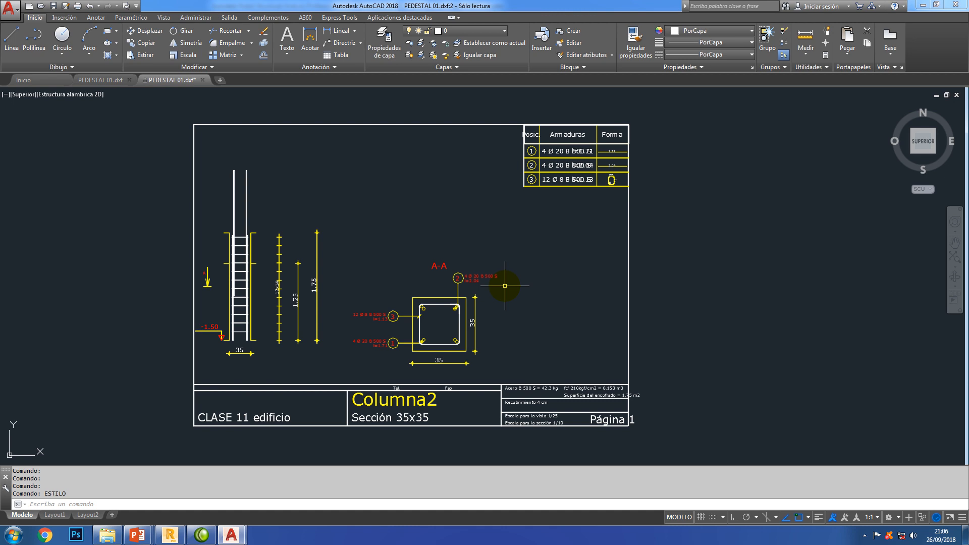
{"action": "scroll", "coordinate": [594, 137], "scroll_direction": "up", "scroll_amount": 4}
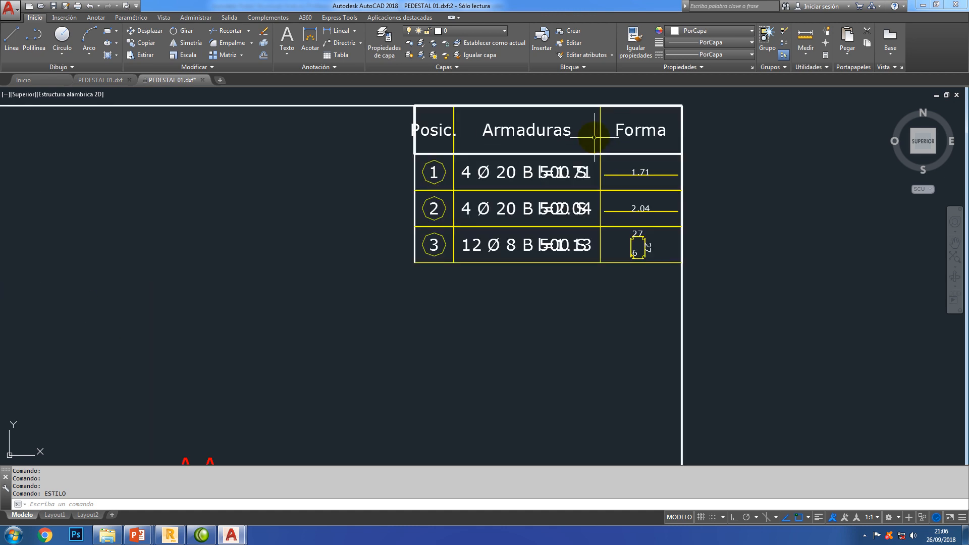
Look over the whole column drawing sheet, including the elevation, section A-A and title block
{"action": "scroll", "coordinate": [585, 202], "scroll_direction": "down", "scroll_amount": 7}
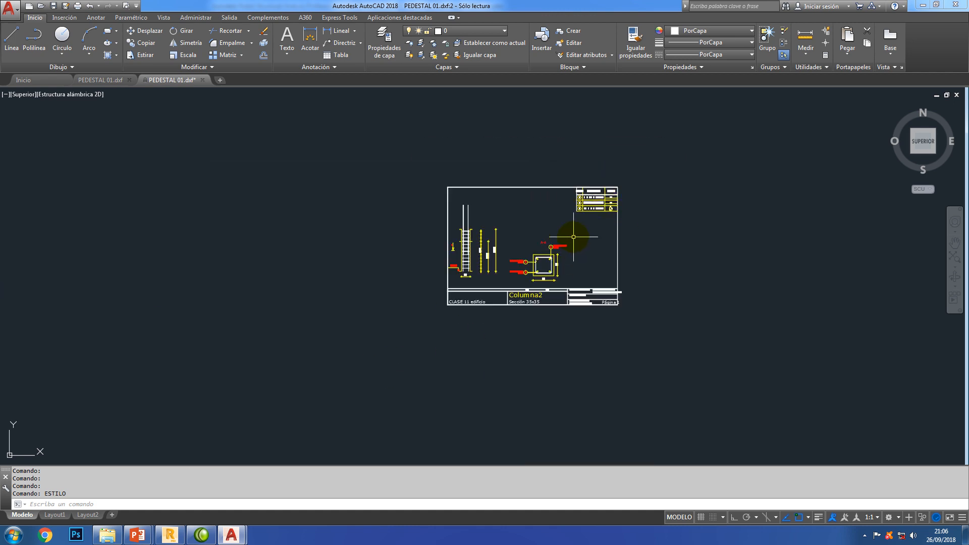
{"action": "scroll", "coordinate": [619, 273], "scroll_direction": "up", "scroll_amount": 3}
{"action": "middle_click_drag", "start_coordinate": [618, 272], "coordinate": [587, 282]}
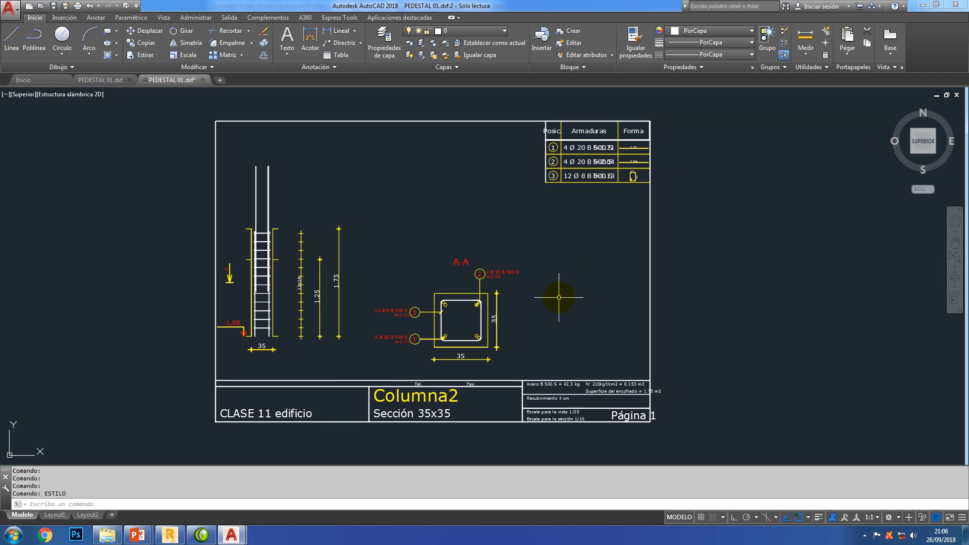
Switch to Robot Structural Analysis, leave the execution drawing, and return to the building model in the Geometría layout with nothing selected
{"action": "left_click", "coordinate": [170, 535]}
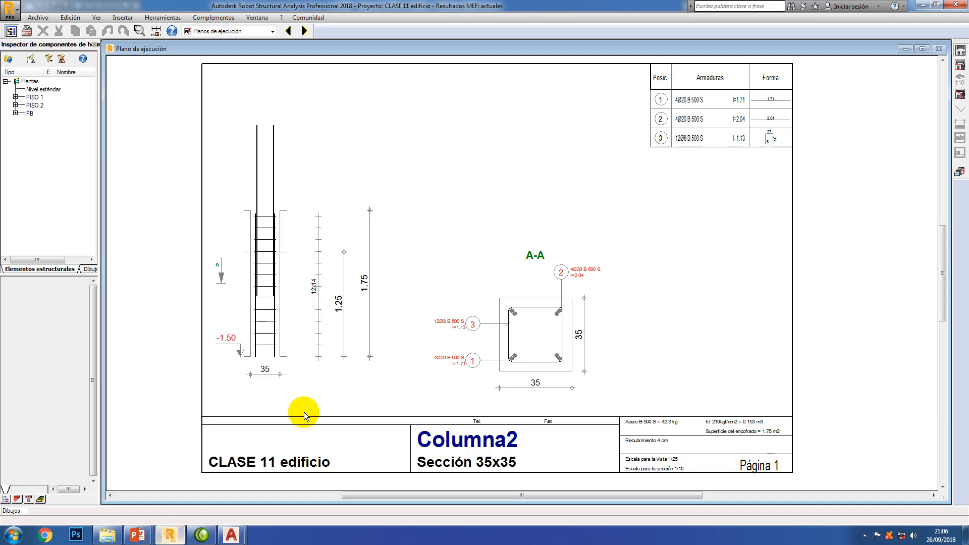
{"action": "left_click", "coordinate": [961, 173]}
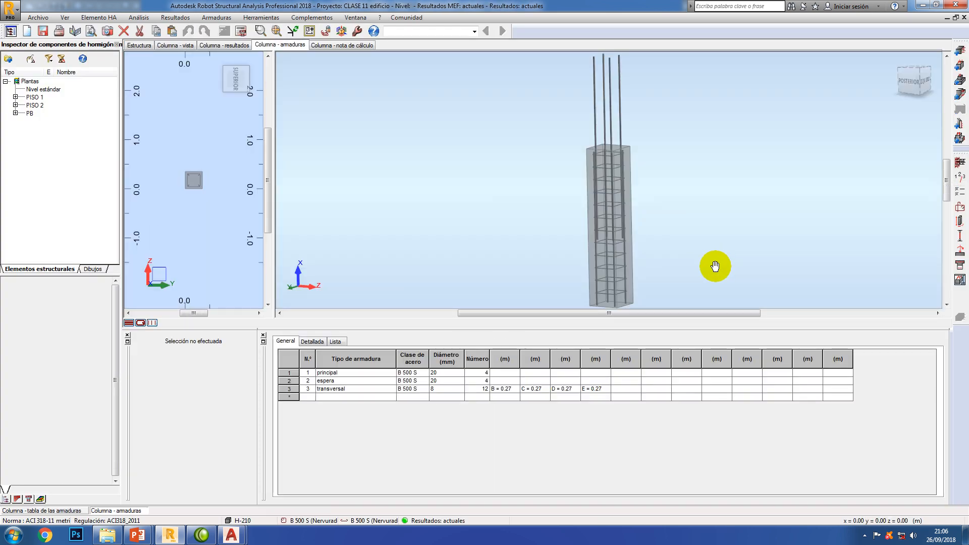
{"action": "middle_click_drag", "start_coordinate": [714, 264], "coordinate": [664, 244]}
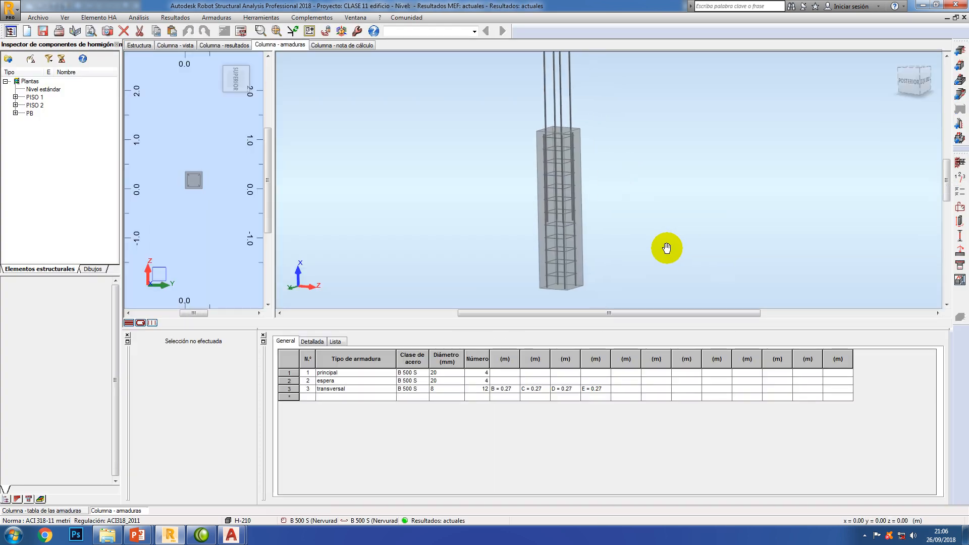
{"action": "left_click", "coordinate": [474, 32]}
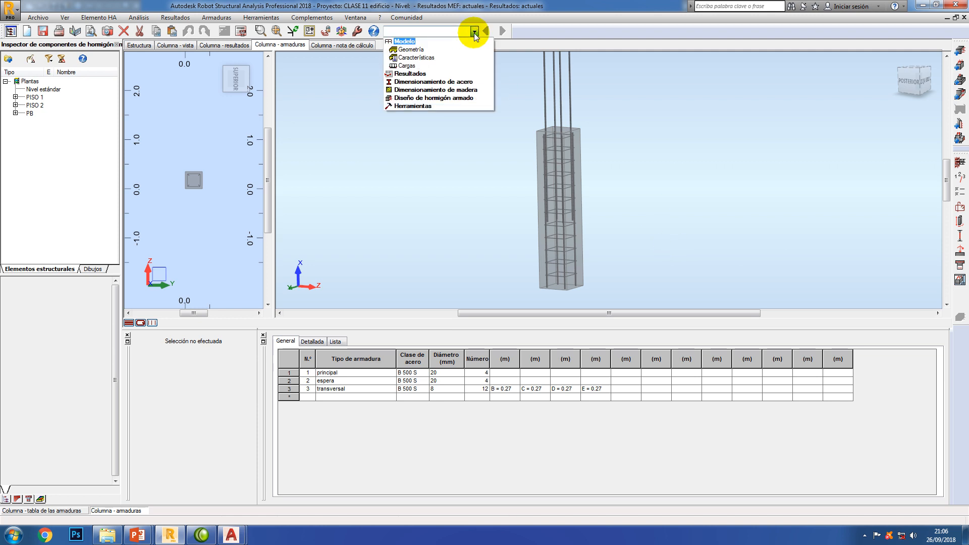
{"action": "left_click", "coordinate": [415, 49]}
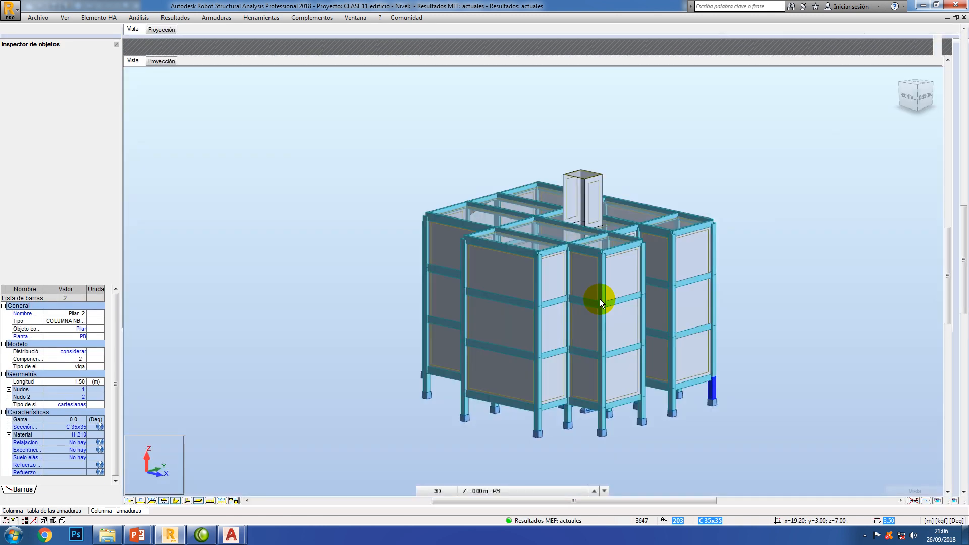
{"action": "left_click", "coordinate": [806, 359]}
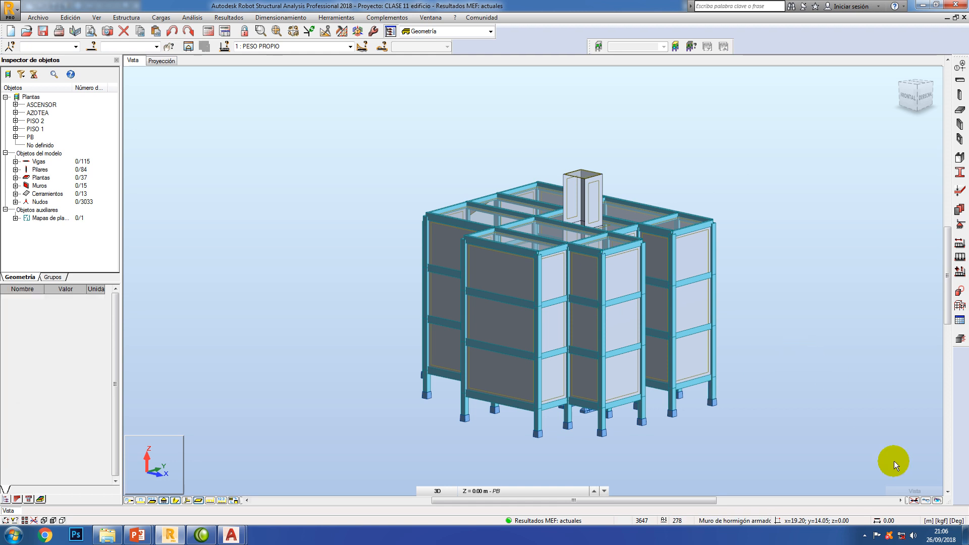
Lower the horizontal cutting plane so that only the pedestals at the base of the building are displayed solid
{"action": "mouse_move", "coordinate": [916, 485]}
{"action": "left_click_drag", "start_coordinate": [935, 458], "coordinate": [898, 461]}
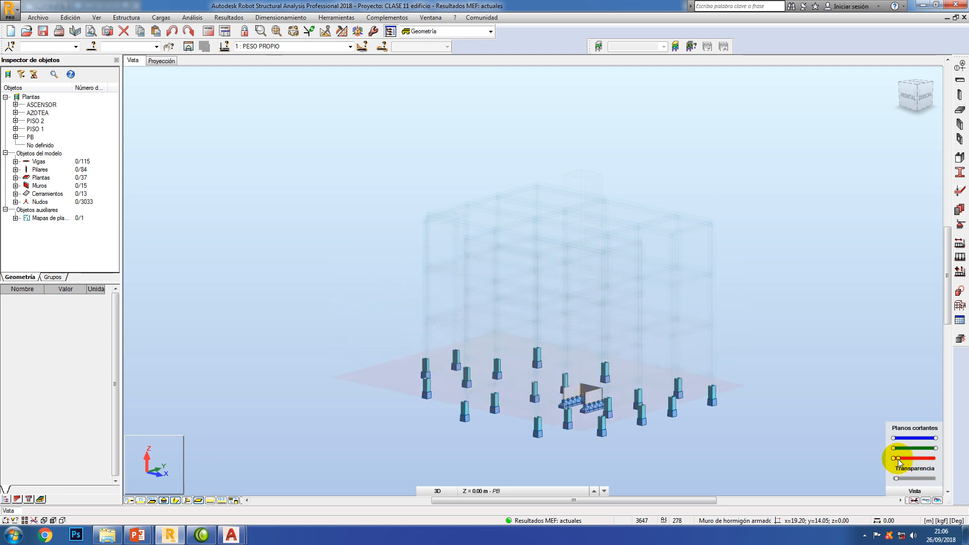
{"action": "middle_click_drag", "start_coordinate": [710, 443], "coordinate": [720, 412]}
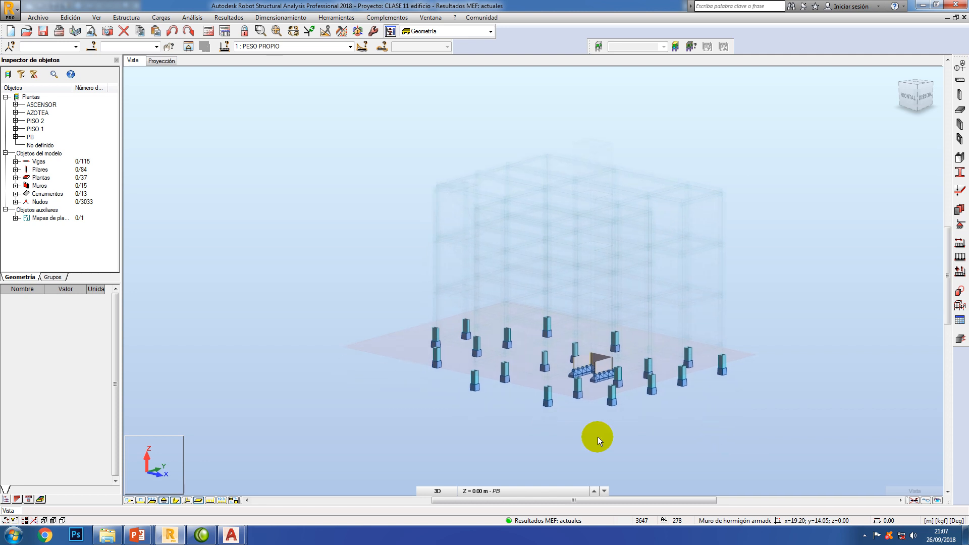
{"action": "scroll", "coordinate": [542, 417], "scroll_direction": "up", "scroll_amount": 5}
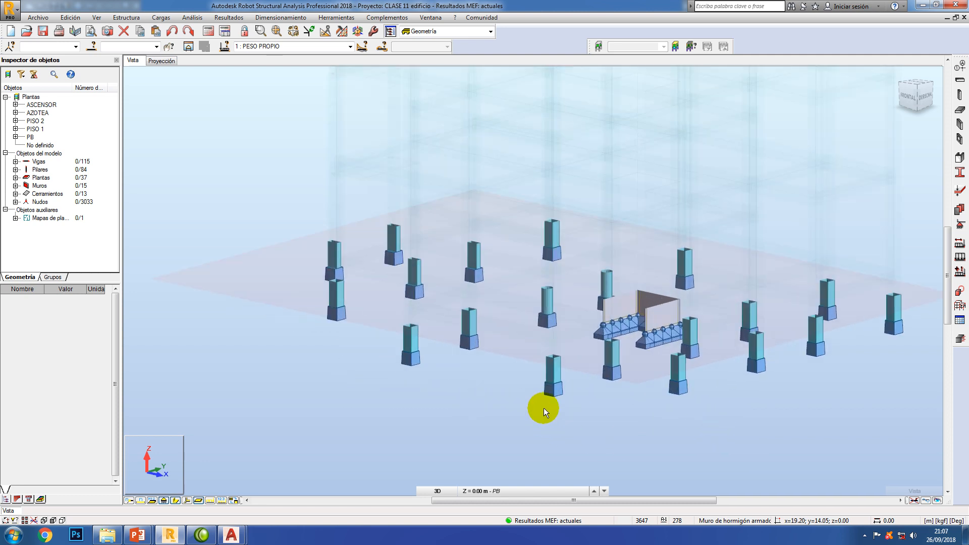
{"action": "middle_click_drag", "start_coordinate": [555, 419], "coordinate": [556, 426], "text": "shift"}
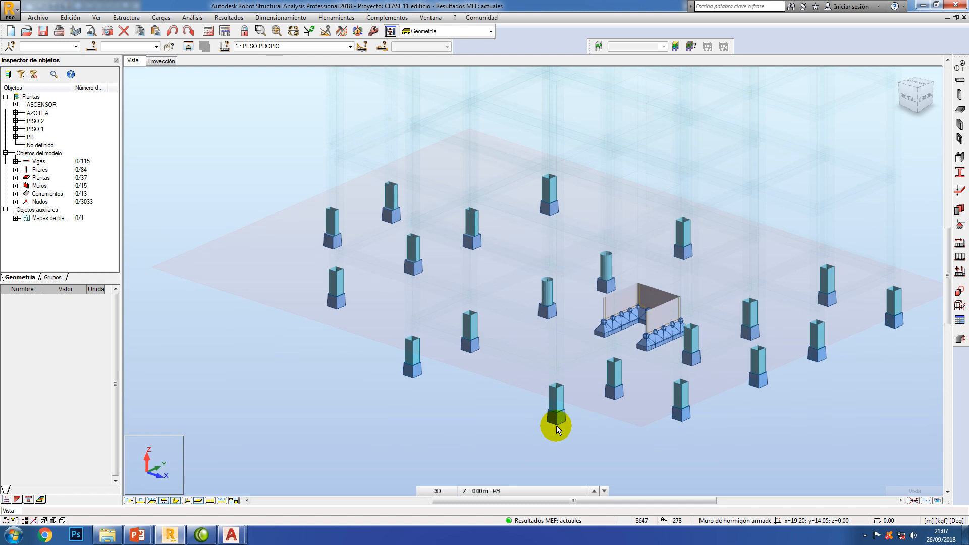
Check the properties of a circular pedestal and a rectangular pedestal by selecting each, and clear the selection
{"action": "left_click", "coordinate": [550, 285]}
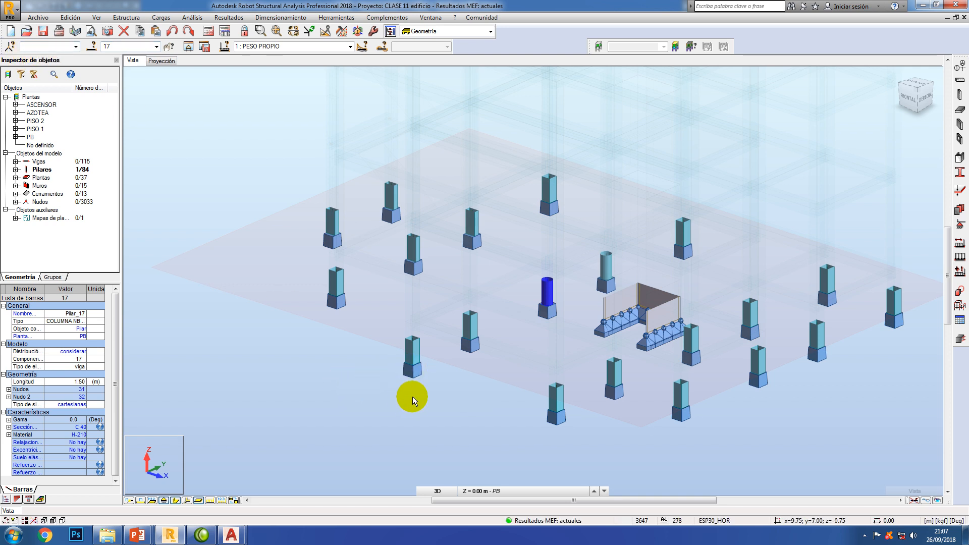
{"action": "left_click", "coordinate": [447, 416]}
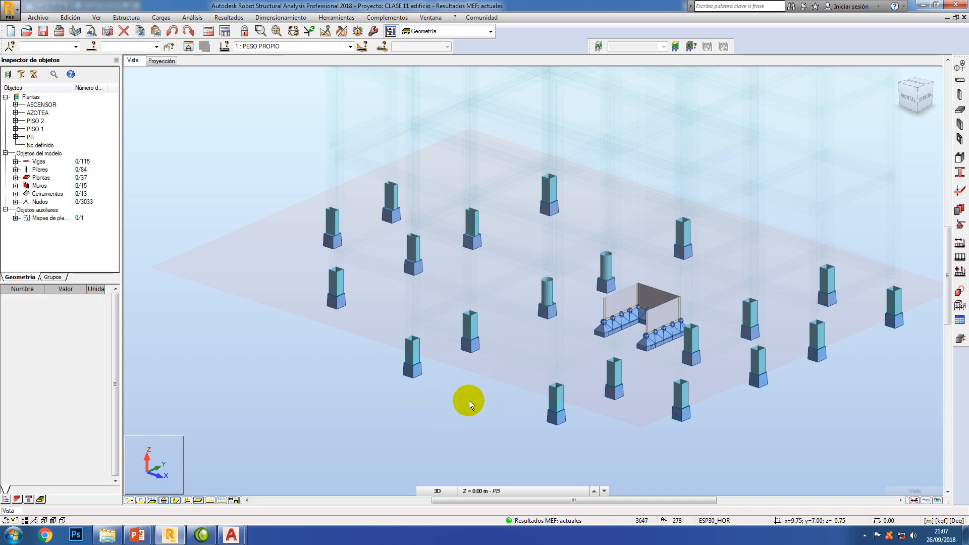
{"action": "left_click_drag", "start_coordinate": [429, 401], "coordinate": [380, 333]}
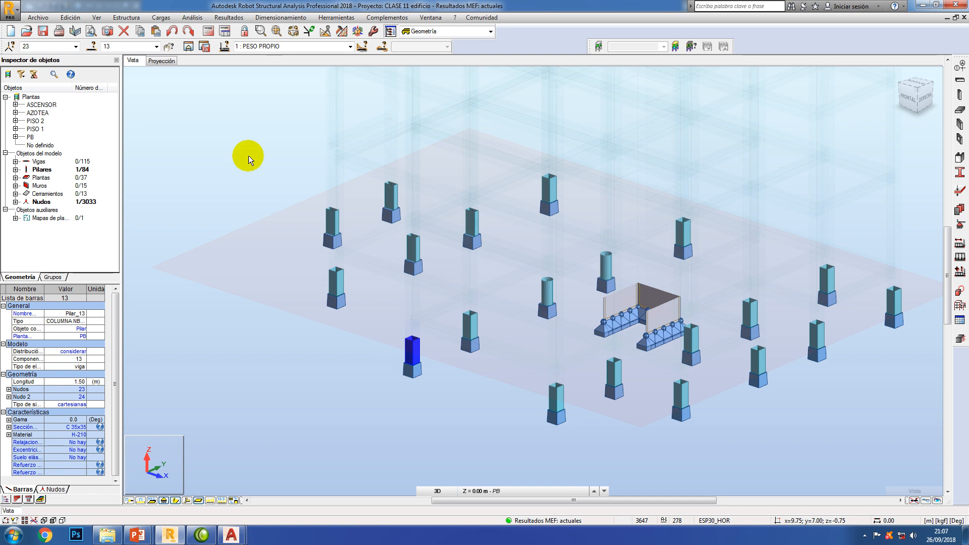
{"action": "left_click_drag", "start_coordinate": [433, 404], "coordinate": [383, 353]}
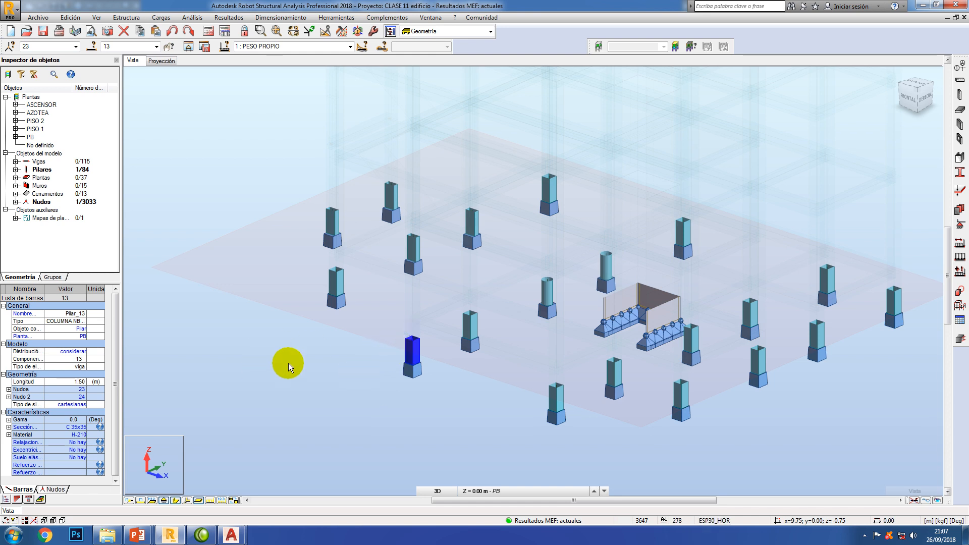
{"action": "left_click", "coordinate": [258, 370]}
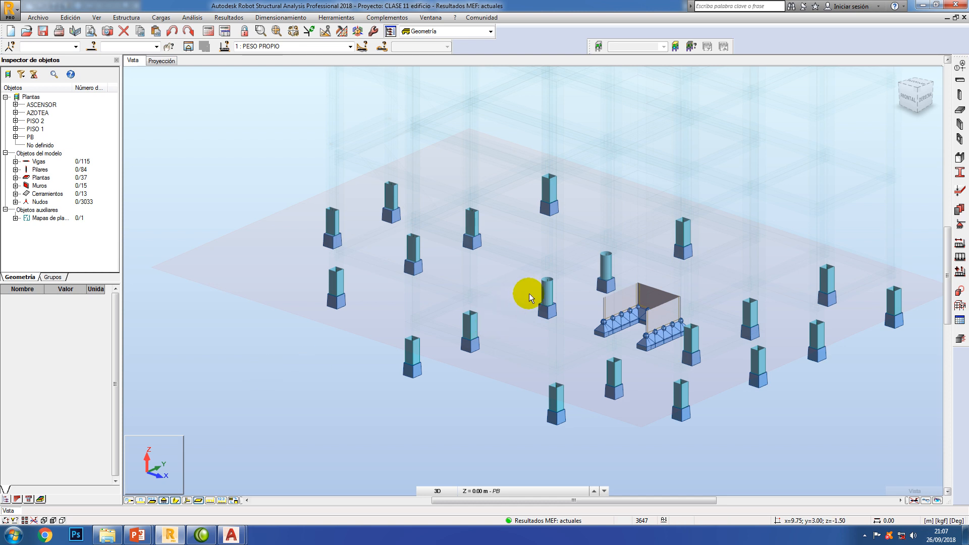
Raise the horizontal cutting plane above the lowest beams and open the circular pedestal Pilar_17 in column reinforcement design using the manual combinations
{"action": "left_click", "coordinate": [923, 502]}
{"action": "left_click_drag", "start_coordinate": [899, 460], "coordinate": [903, 463]}
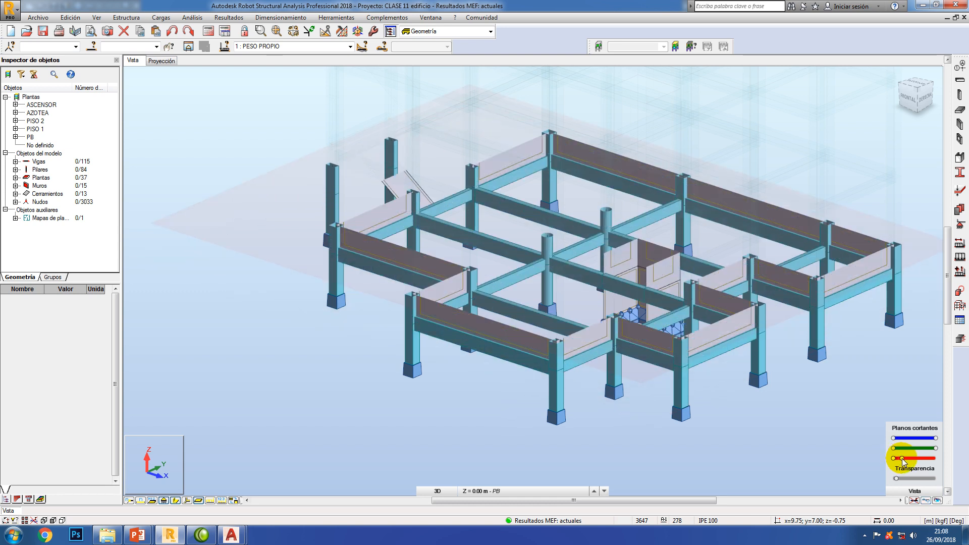
{"action": "left_click", "coordinate": [547, 292]}
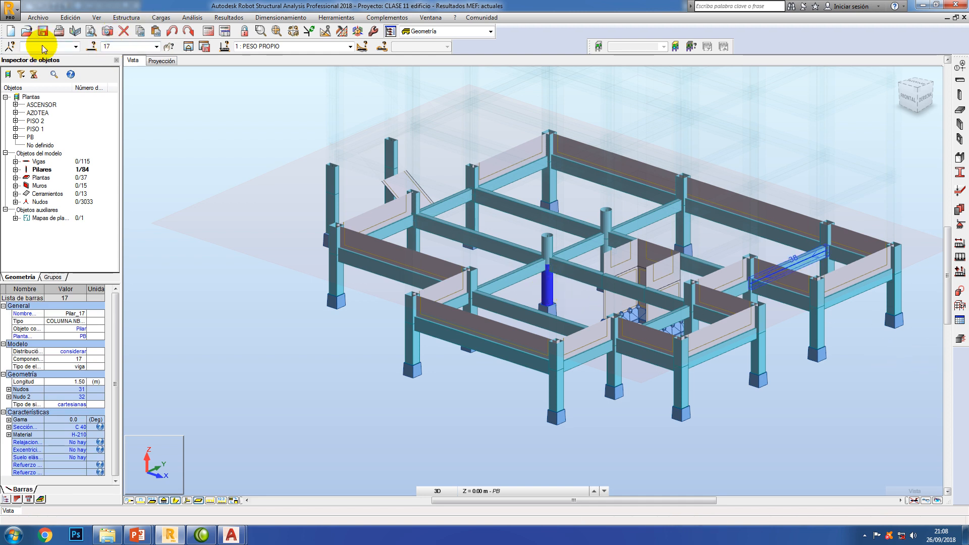
{"action": "left_click", "coordinate": [960, 340]}
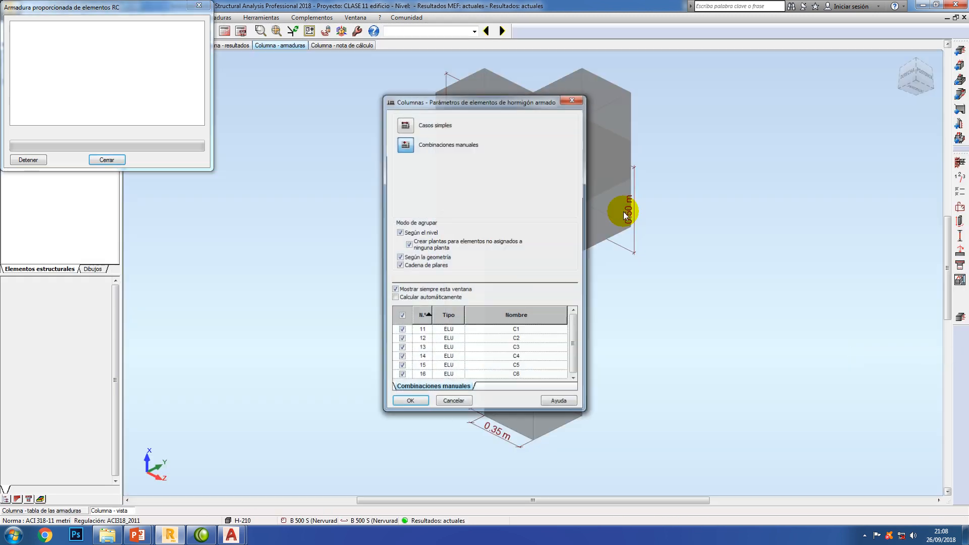
{"action": "left_click", "coordinate": [410, 402]}
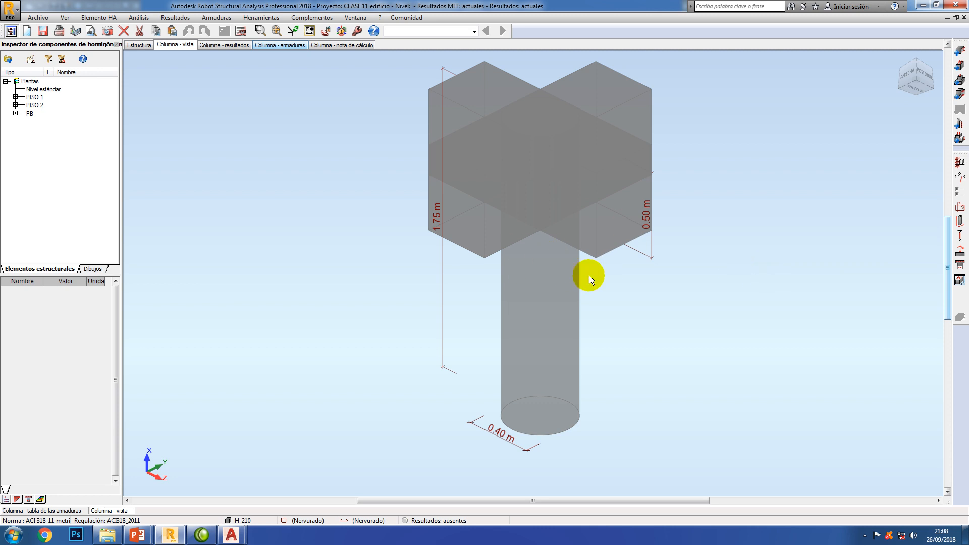
Apply the saved pedestal preset to the circular column's storey parameters
{"action": "left_click", "coordinate": [959, 192]}
{"action": "left_click", "coordinate": [646, 275]}
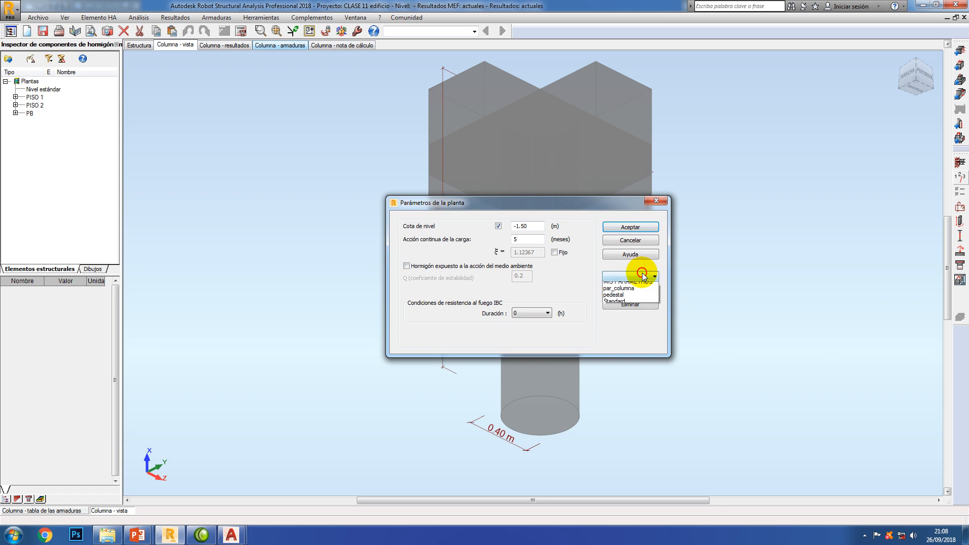
{"action": "left_click", "coordinate": [616, 300]}
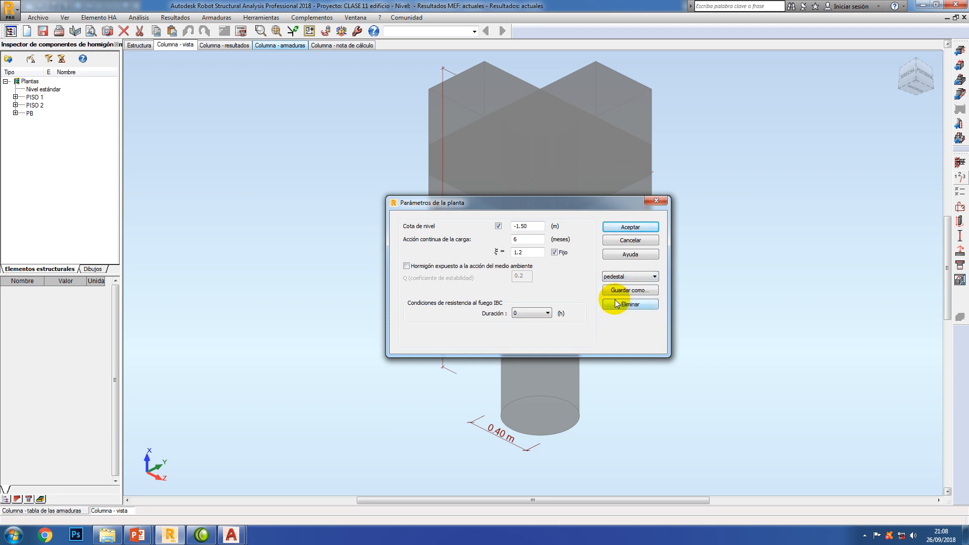
{"action": "left_click", "coordinate": [629, 227]}
Apply the saved op_pedestales preset to the circular column's calculation options
{"action": "left_click", "coordinate": [960, 192]}
{"action": "left_click", "coordinate": [605, 179]}
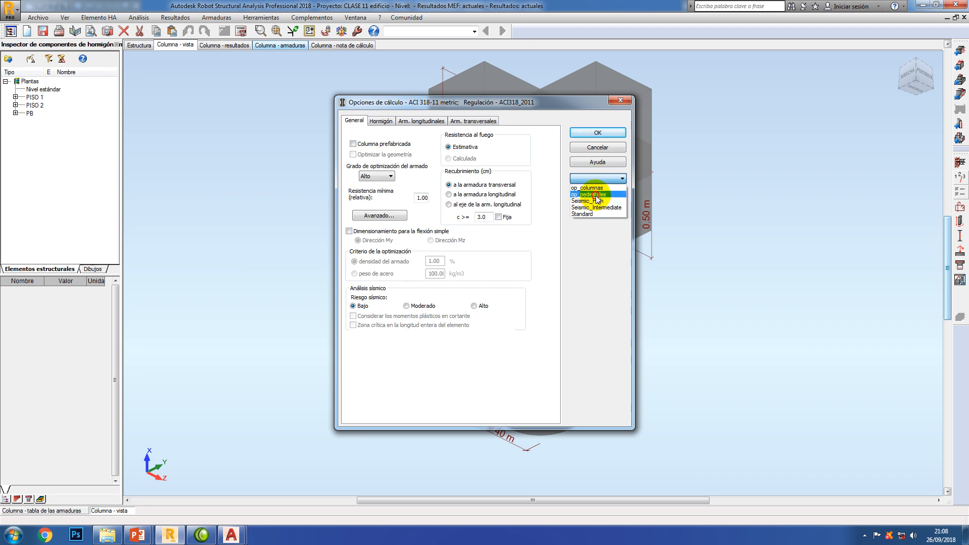
{"action": "left_click", "coordinate": [596, 196]}
{"action": "left_click", "coordinate": [598, 134]}
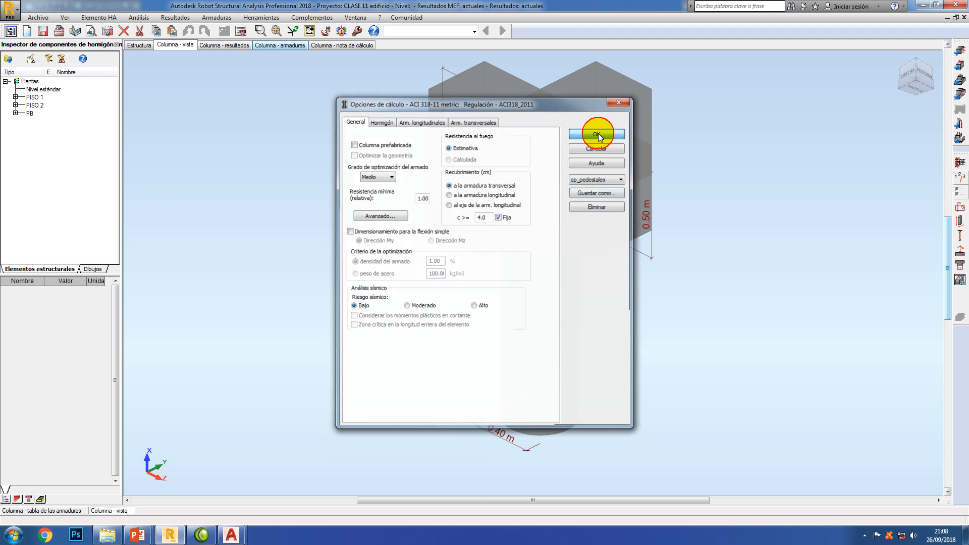
Load the saved arm_pedestales preset into the circular column's reinforcement pattern
{"action": "left_click", "coordinate": [960, 208]}
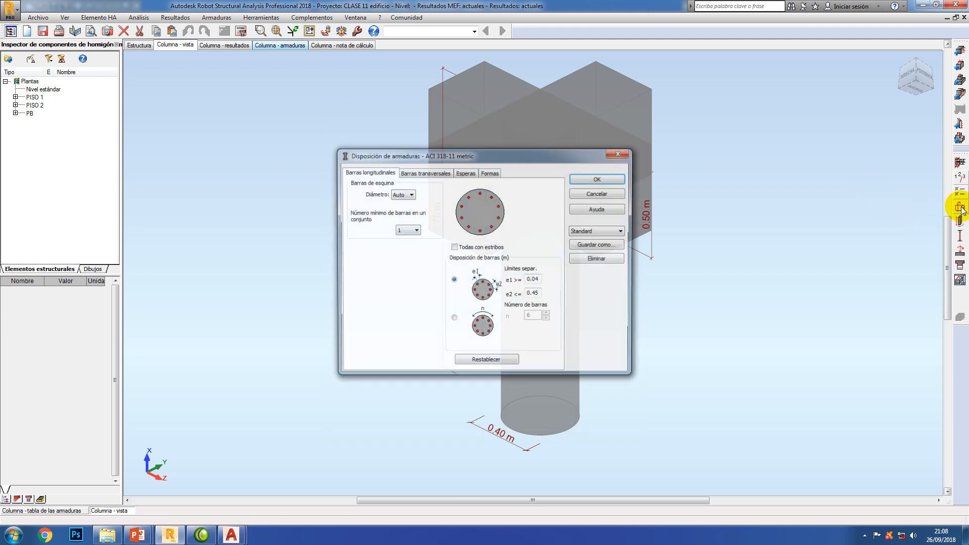
{"action": "left_click", "coordinate": [585, 233]}
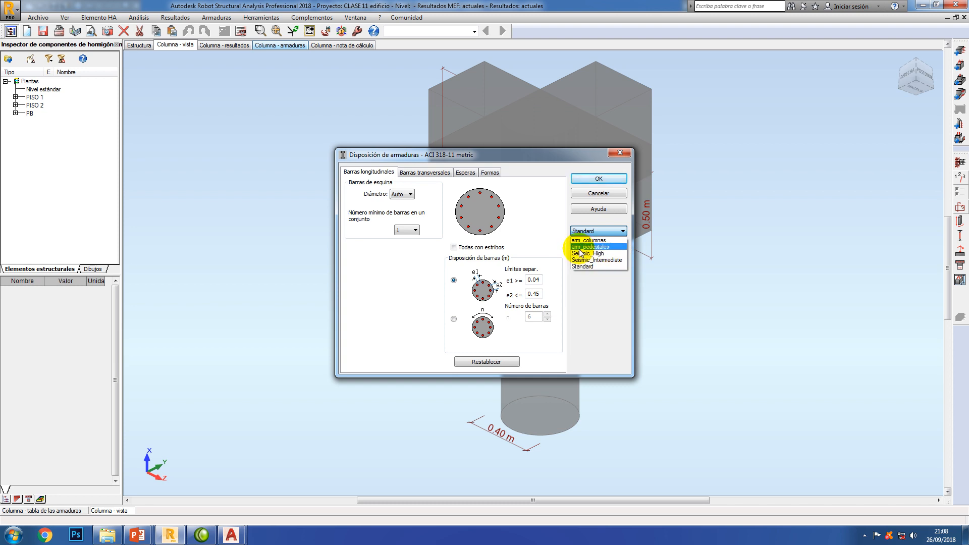
{"action": "left_click", "coordinate": [598, 247]}
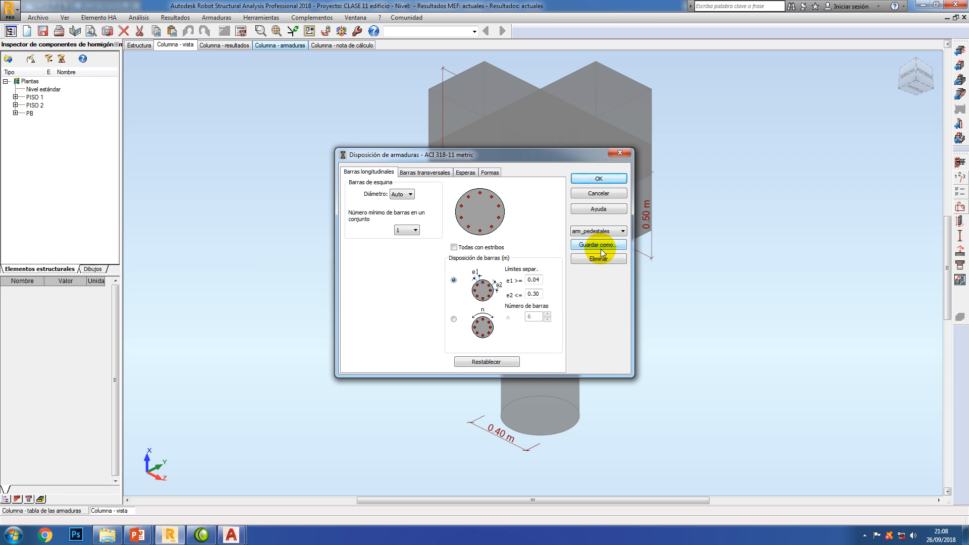
Review the reinforcement pattern's settings for longitudinal bars, transverse bars and dowels
{"action": "left_click_drag", "start_coordinate": [495, 157], "coordinate": [726, 192]}
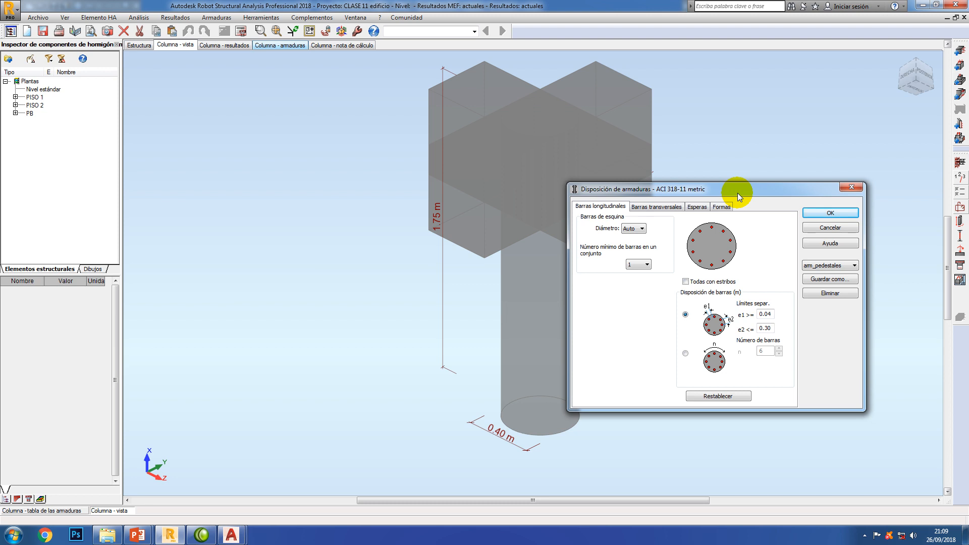
{"action": "left_click", "coordinate": [664, 206]}
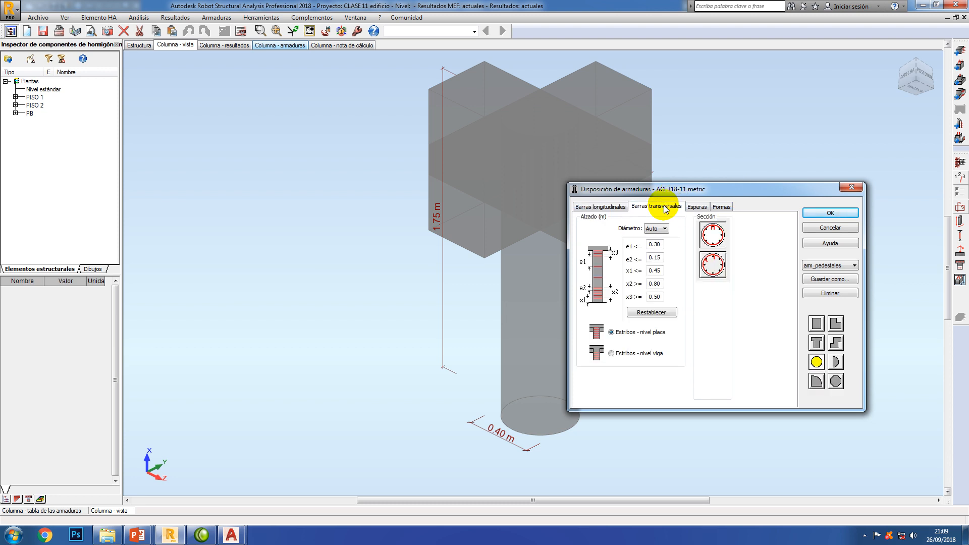
{"action": "left_click", "coordinate": [612, 206]}
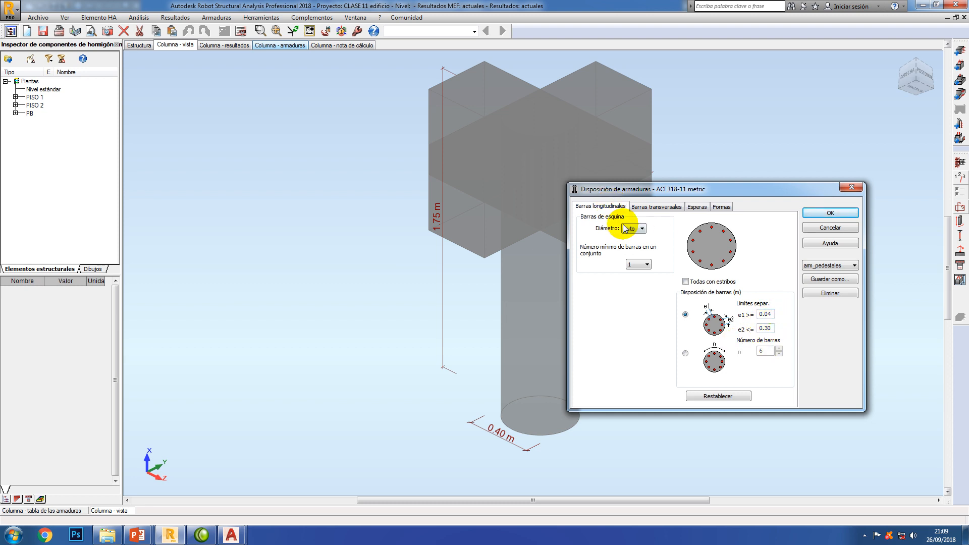
{"action": "left_click", "coordinate": [655, 206]}
{"action": "left_click", "coordinate": [698, 208]}
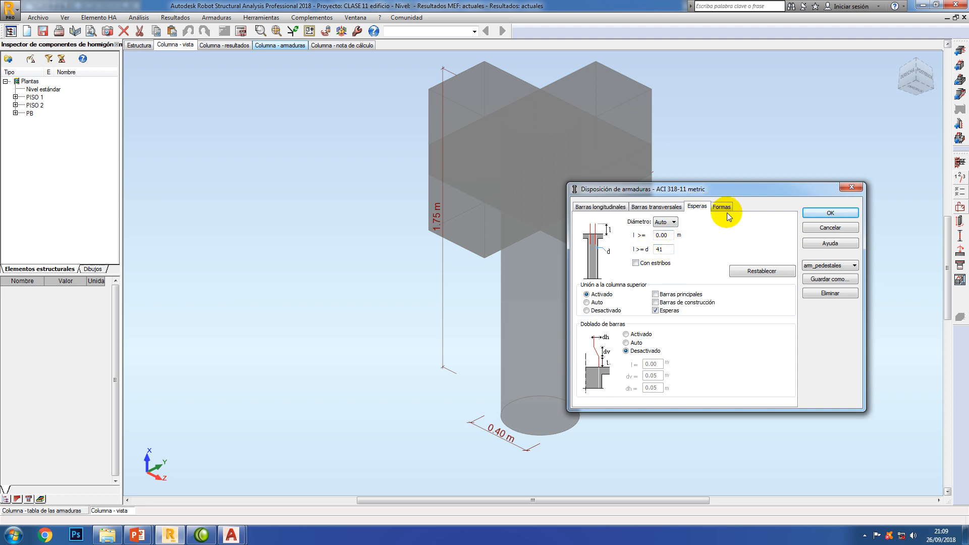
{"action": "left_click", "coordinate": [592, 206]}
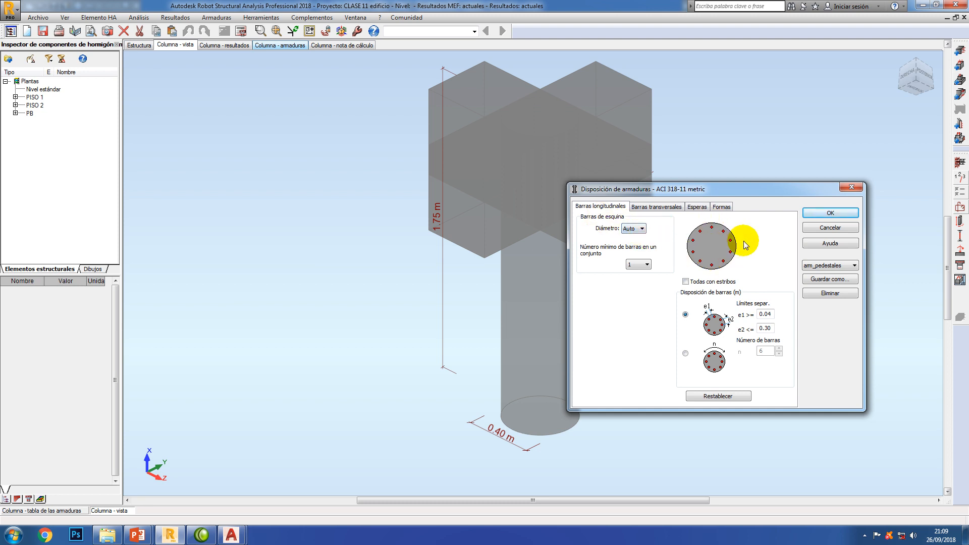
Try a minimum of 2 bars per bundle for the longitudinal reinforcement and set it back to 1
{"action": "left_click", "coordinate": [640, 264]}
{"action": "left_click", "coordinate": [642, 279]}
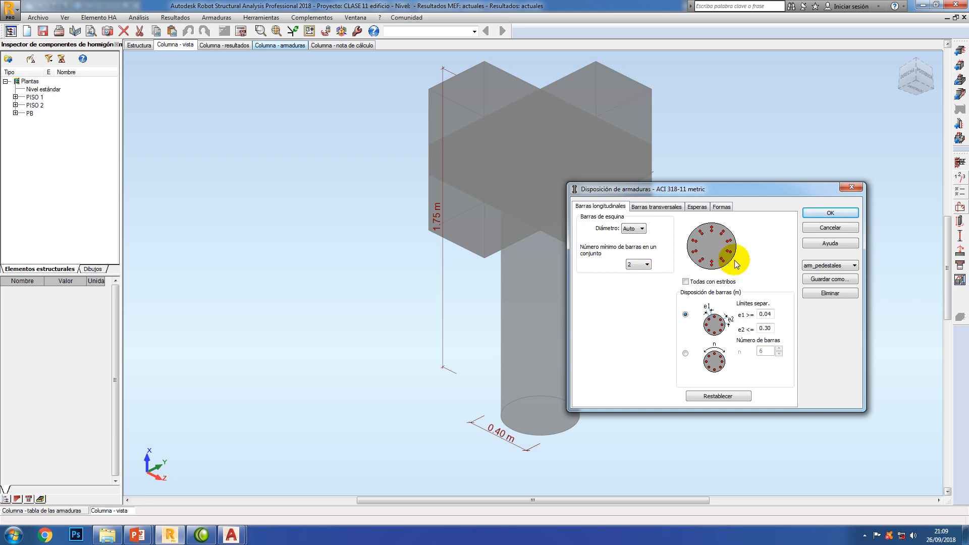
{"action": "left_click", "coordinate": [648, 266]}
{"action": "left_click", "coordinate": [637, 273]}
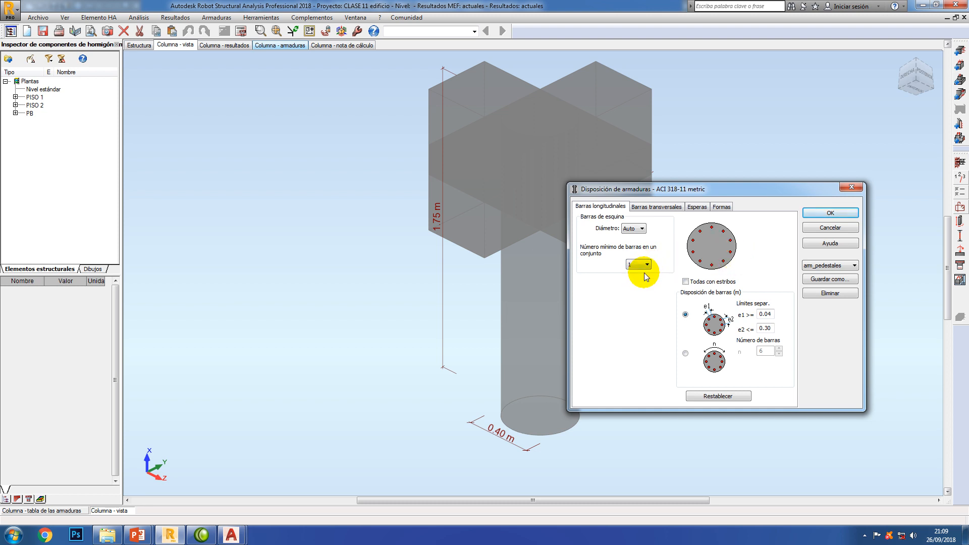
Accept the circular column's reinforcement pattern and run the reinforcement calculation
{"action": "left_click", "coordinate": [823, 213]}
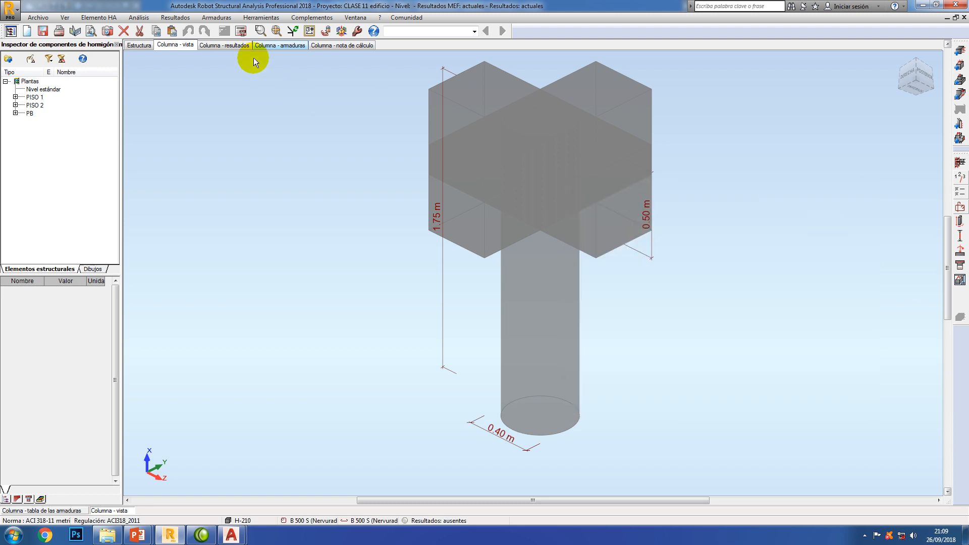
{"action": "left_click", "coordinate": [242, 32]}
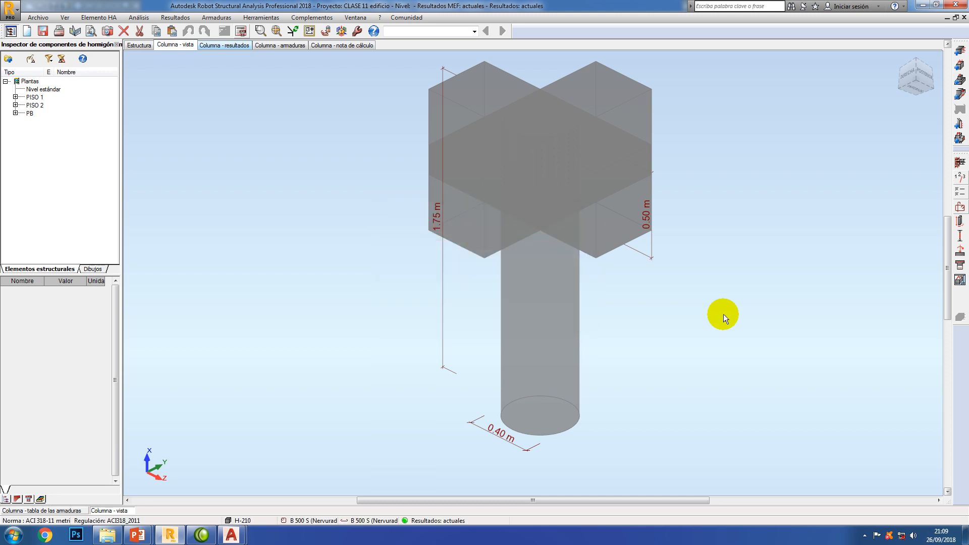
Examine the circular column's calculated reinforcement in section and 3D, checking the main bars and the dowels
{"action": "left_click", "coordinate": [276, 46]}
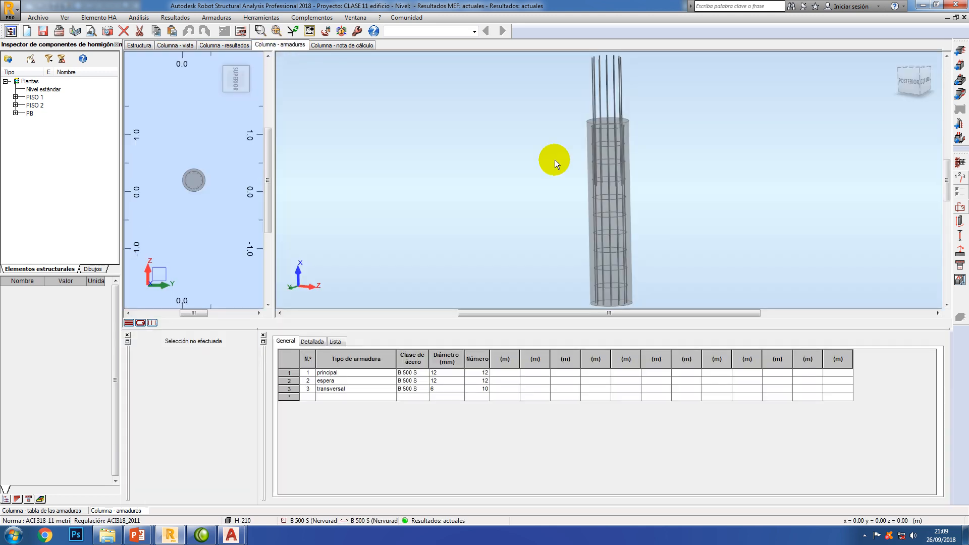
{"action": "middle_click_drag", "start_coordinate": [698, 241], "coordinate": [656, 234]}
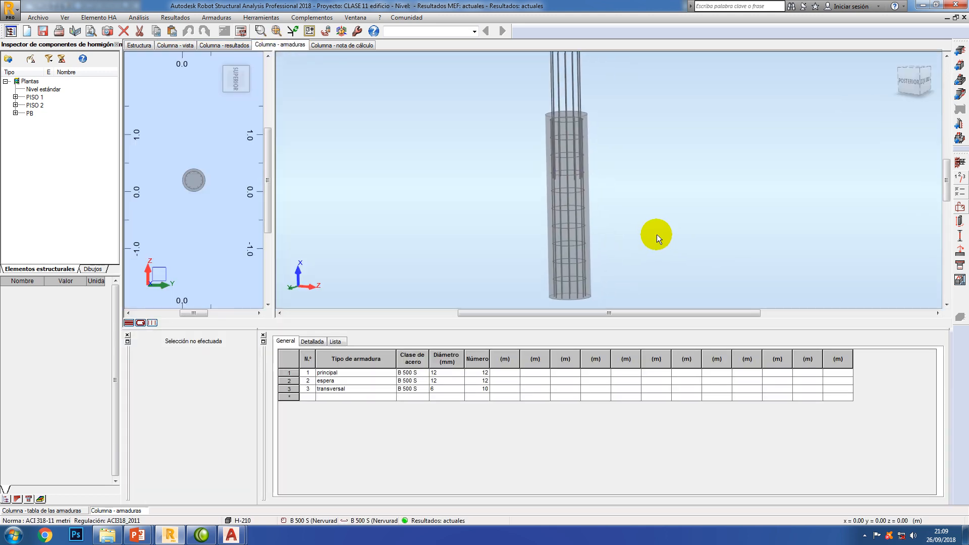
{"action": "scroll", "coordinate": [197, 182], "scroll_direction": "up", "scroll_amount": 5}
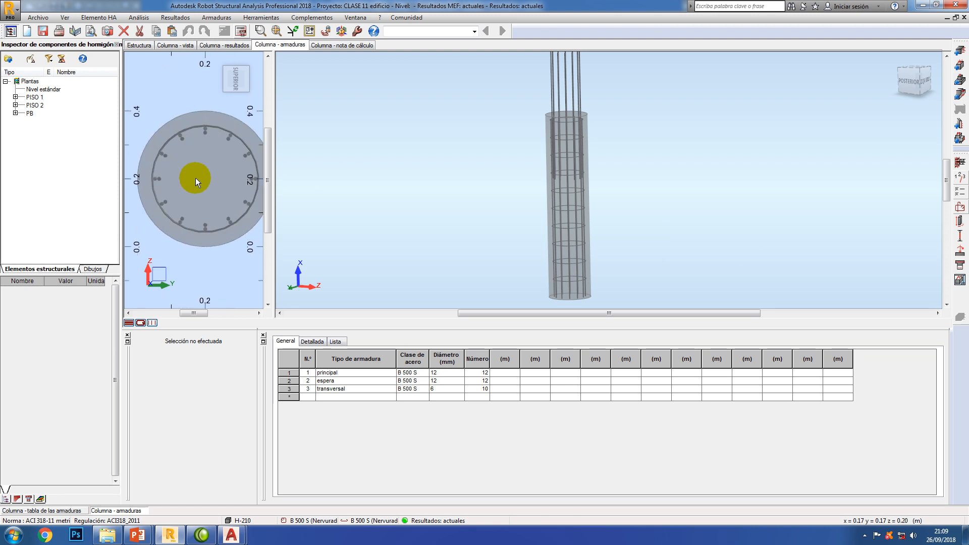
{"action": "middle_click_drag", "start_coordinate": [214, 187], "coordinate": [202, 194]}
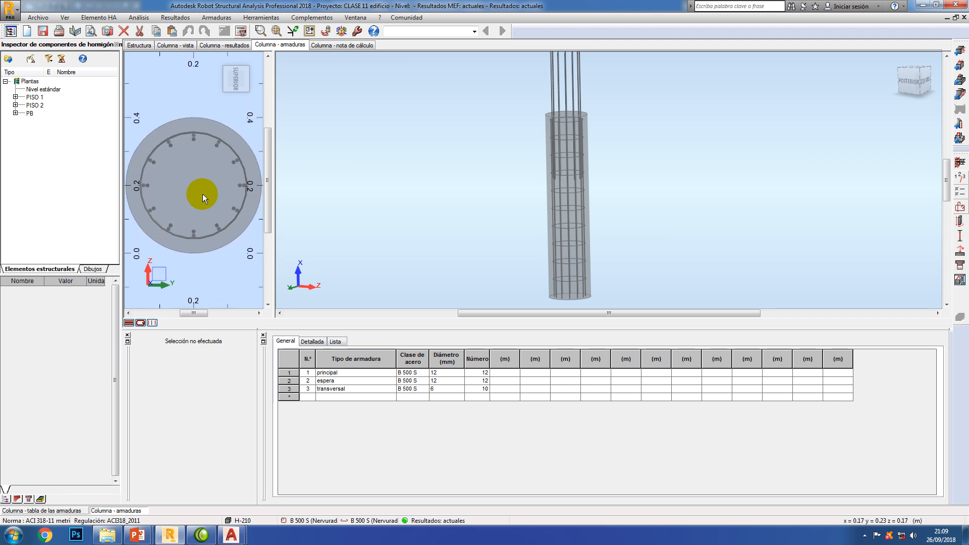
{"action": "left_click", "coordinate": [561, 217]}
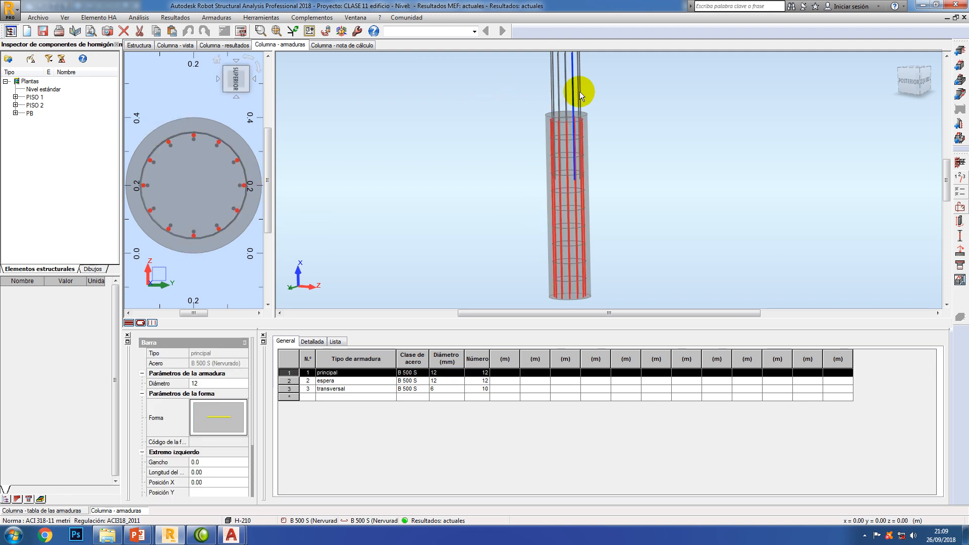
{"action": "left_click", "coordinate": [521, 80]}
{"action": "left_click_drag", "start_coordinate": [614, 85], "coordinate": [480, 74]}
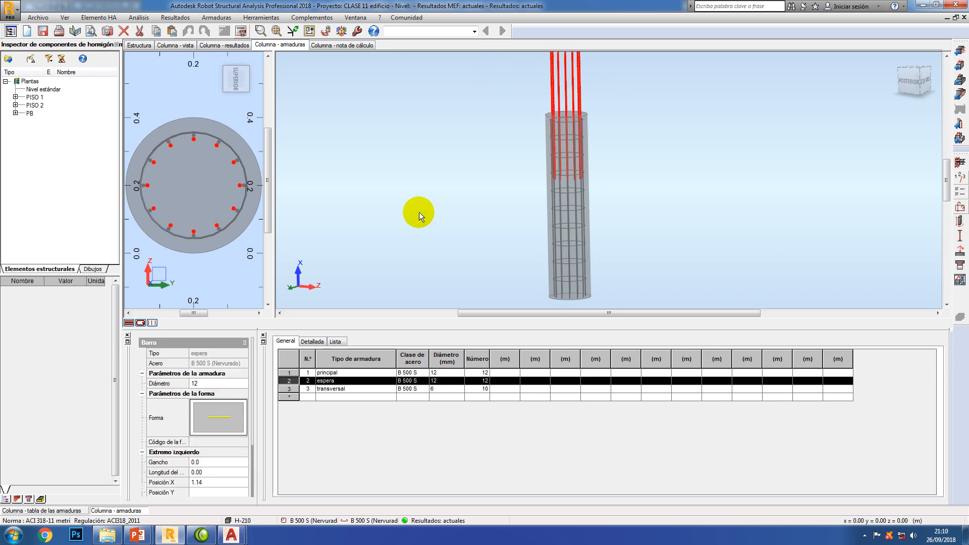
{"action": "scroll", "coordinate": [480, 266], "scroll_direction": "down", "scroll_amount": 2}
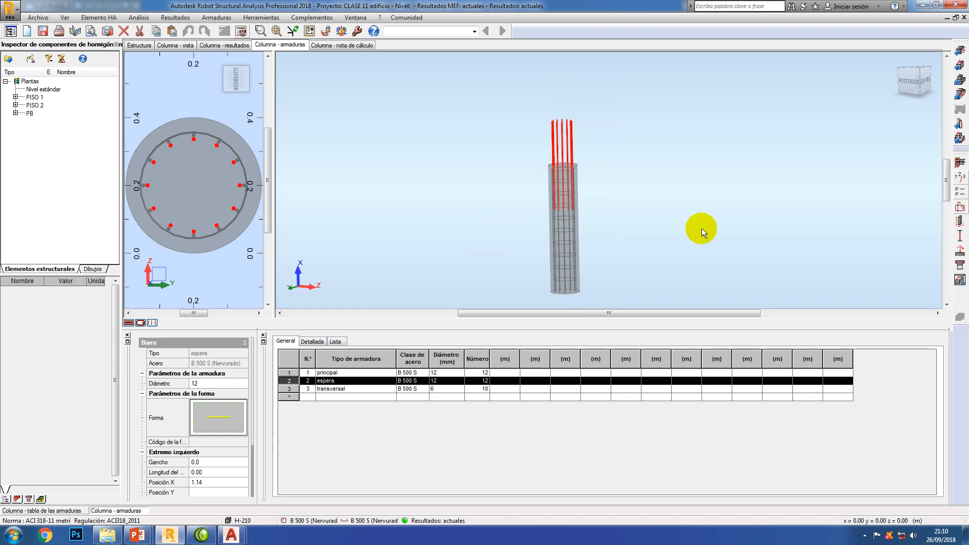
{"action": "middle_click_drag", "start_coordinate": [745, 233], "coordinate": [728, 222]}
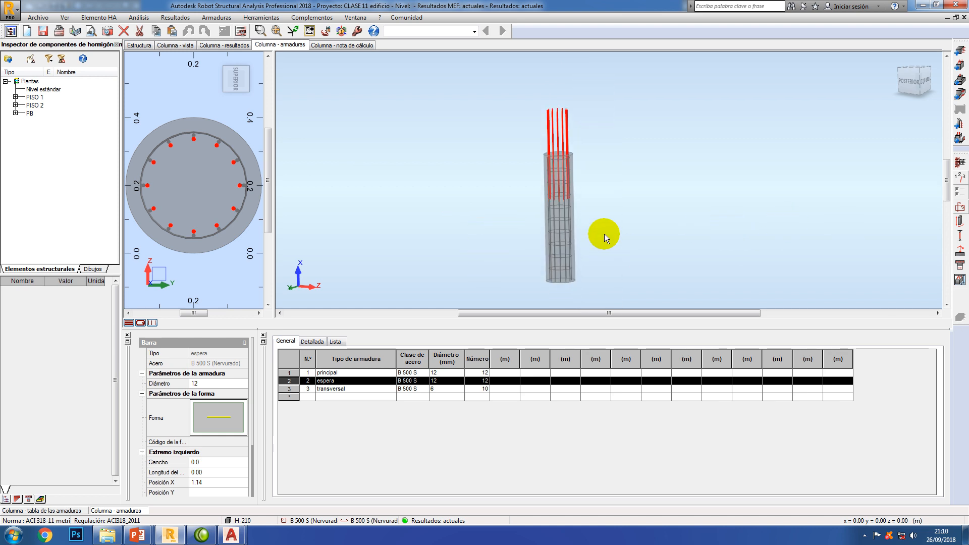
{"action": "scroll", "coordinate": [604, 235], "scroll_direction": "up", "scroll_amount": 2}
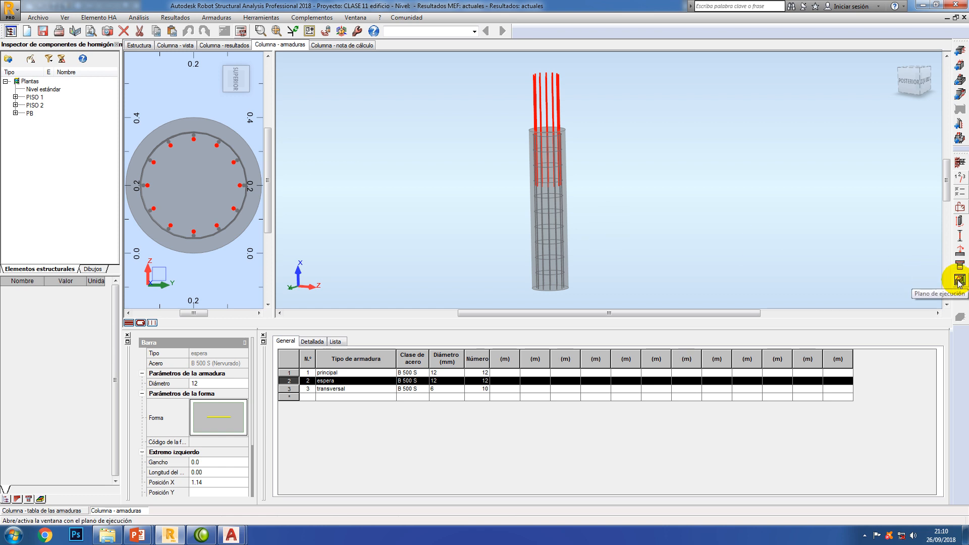
Review the column's interaction surface and safety factors for several ELU load combinations, including C2 (C) and C4 (A)
{"action": "left_click", "coordinate": [232, 47]}
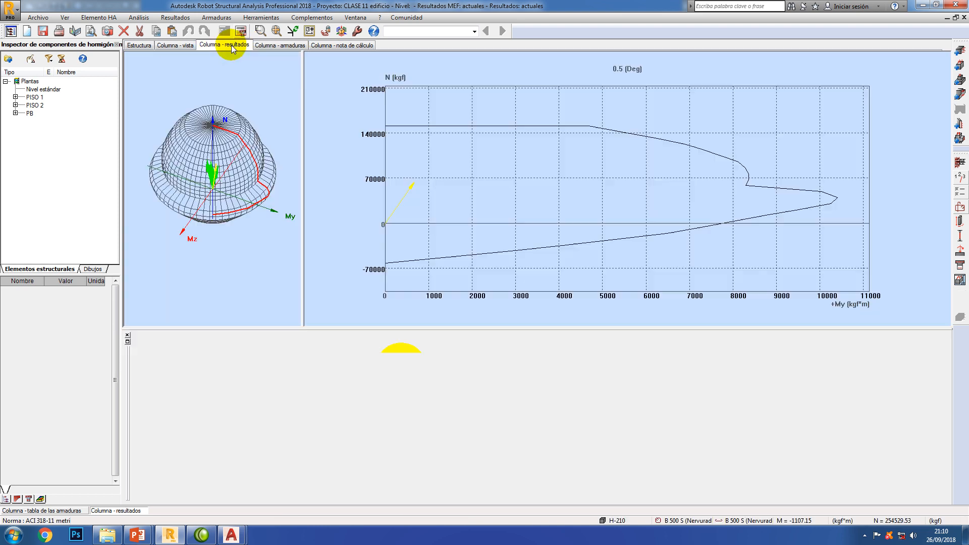
{"action": "left_click_drag", "start_coordinate": [224, 193], "coordinate": [200, 130]}
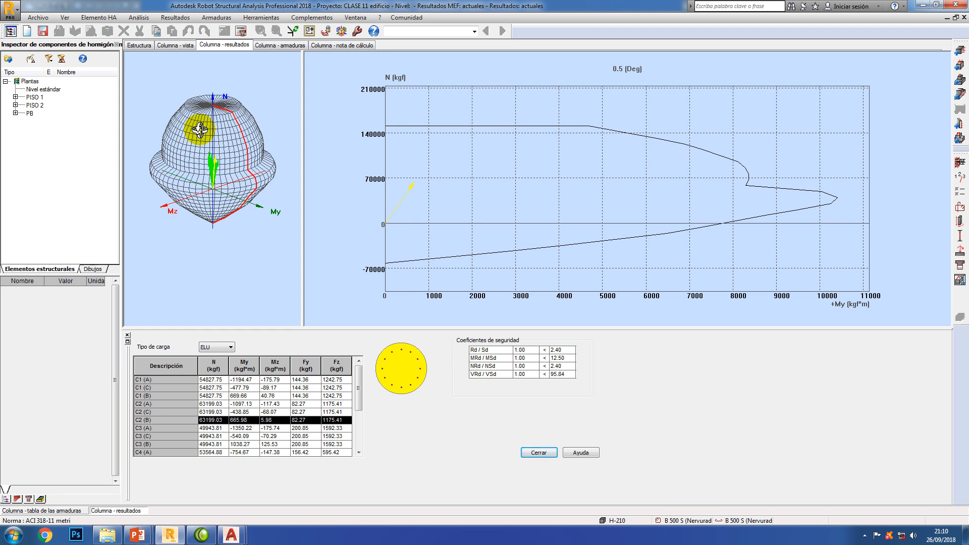
{"action": "left_click", "coordinate": [241, 396]}
{"action": "left_click", "coordinate": [226, 412]}
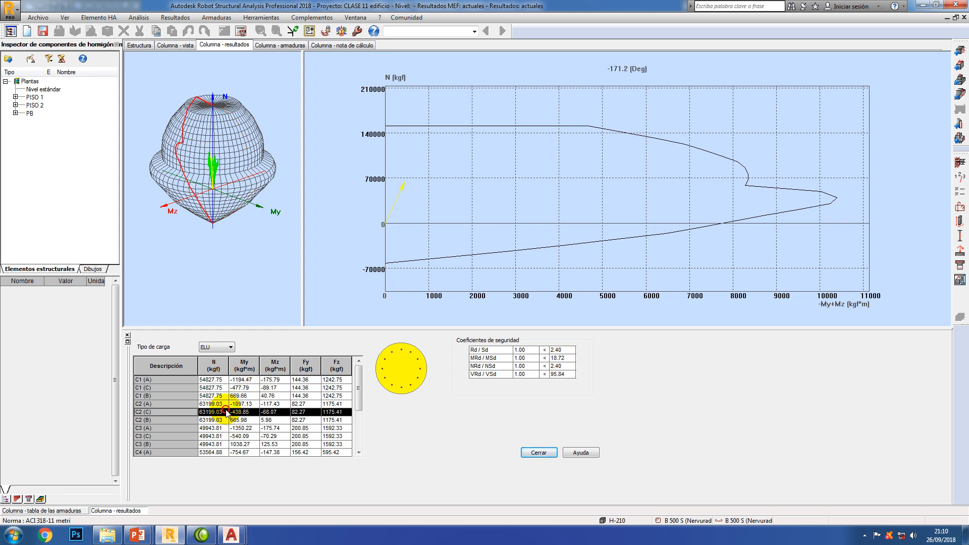
{"action": "left_click", "coordinate": [226, 436]}
{"action": "left_click", "coordinate": [227, 452]}
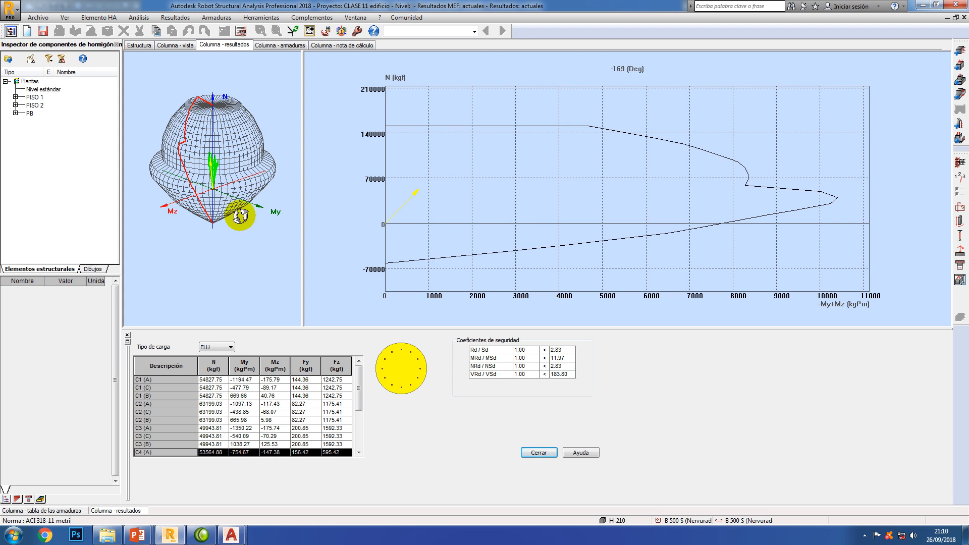
Read through the column's calculation note from the materials and loads to the reinforcement quantities
{"action": "left_click", "coordinate": [342, 45]}
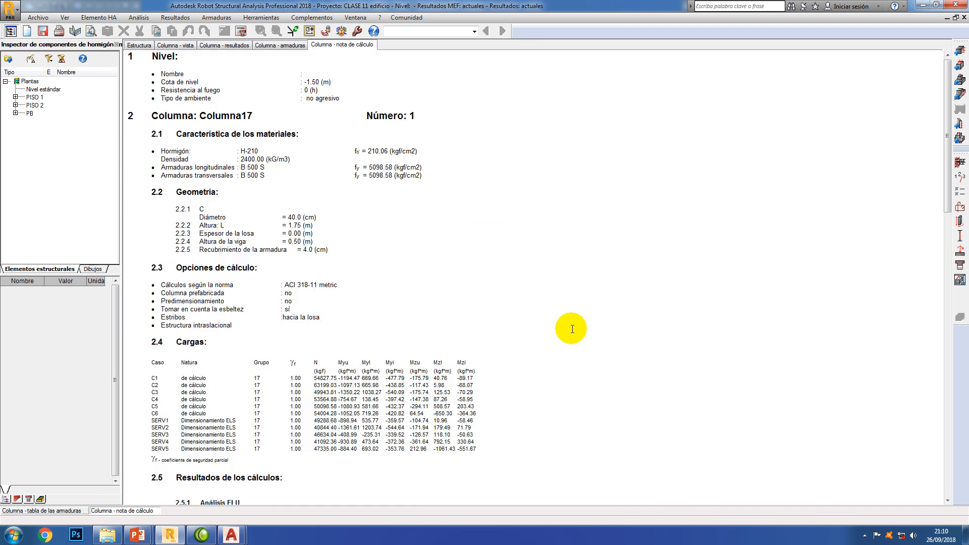
{"action": "scroll", "coordinate": [527, 319], "scroll_direction": "down", "scroll_amount": 15}
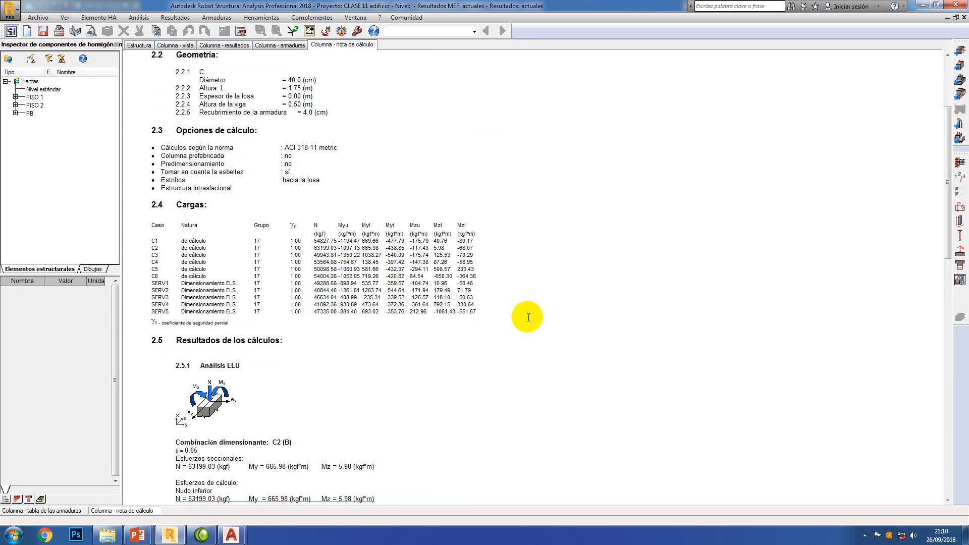
{"action": "scroll", "coordinate": [529, 317], "scroll_direction": "up", "scroll_amount": 12}
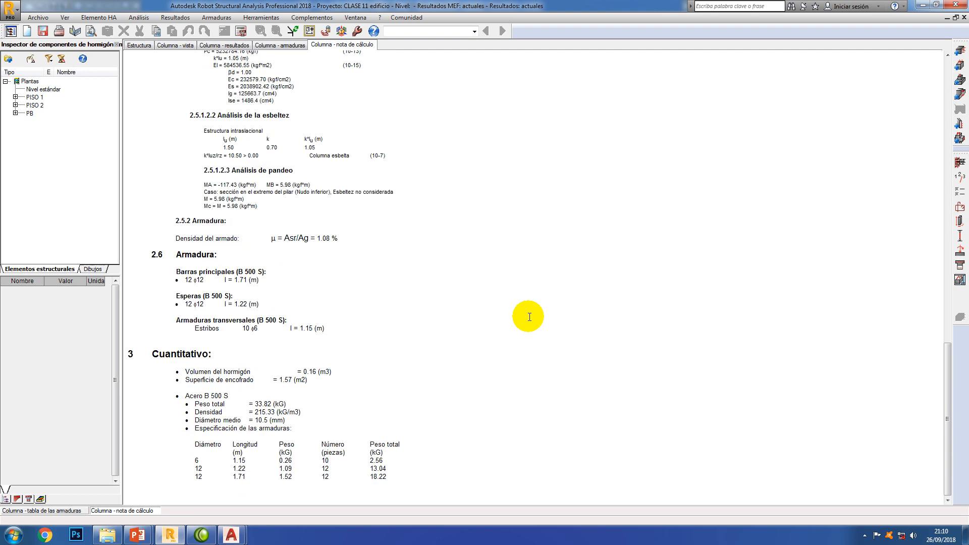
{"action": "scroll", "coordinate": [529, 317], "scroll_direction": "up", "scroll_amount": 8}
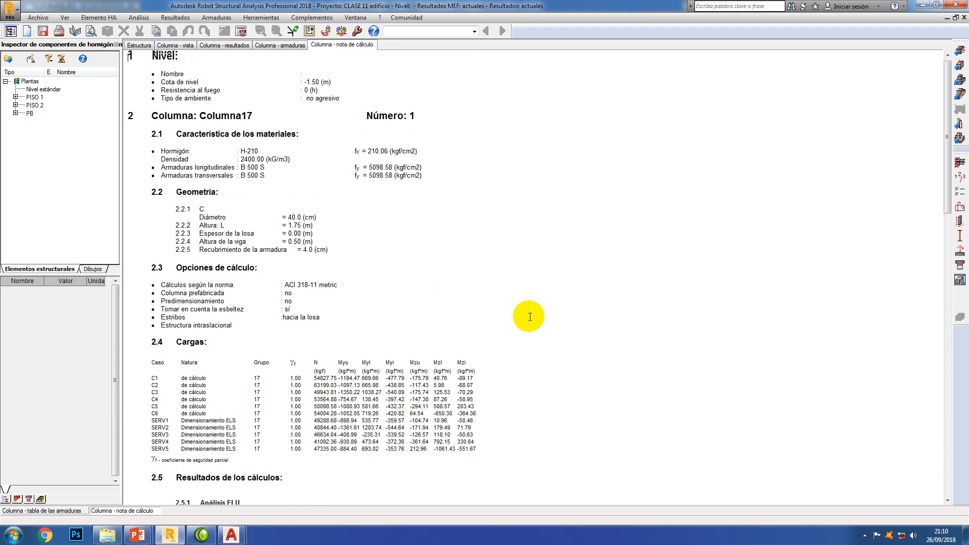
Generate the circular column's execution drawing and inspect its elevation, section A-A and bar schedule
{"action": "left_click", "coordinate": [959, 279]}
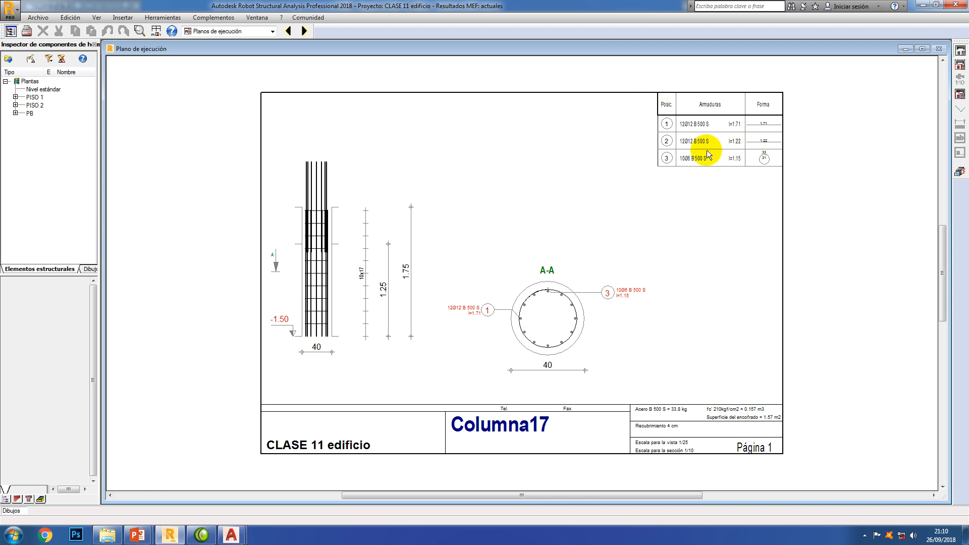
{"action": "scroll", "coordinate": [283, 321], "scroll_direction": "up", "scroll_amount": 2}
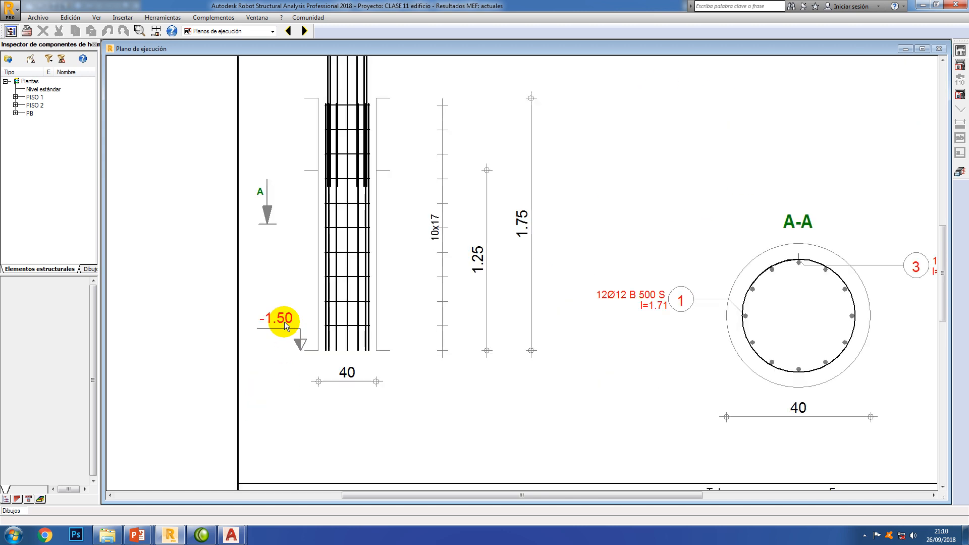
{"action": "scroll", "coordinate": [364, 365], "scroll_direction": "down", "scroll_amount": 2}
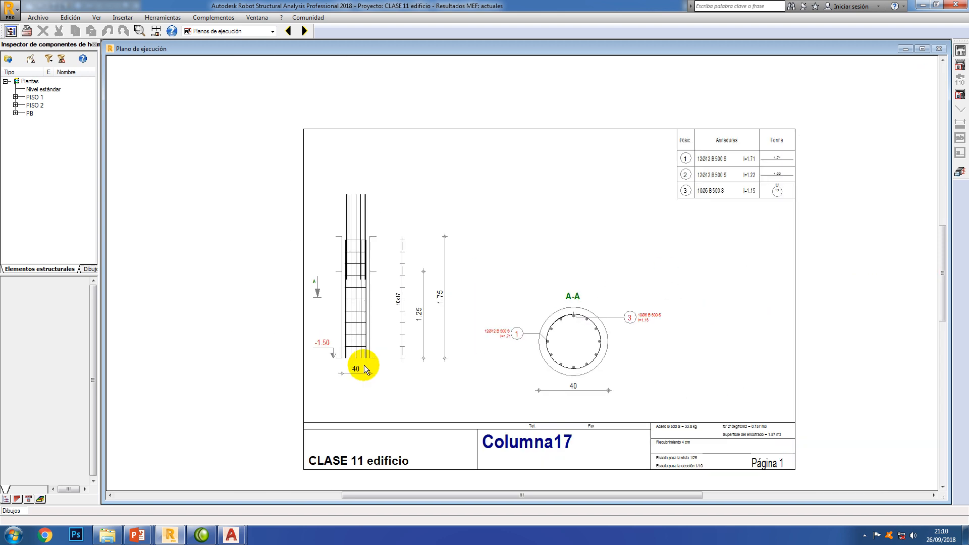
{"action": "scroll", "coordinate": [530, 336], "scroll_direction": "down", "scroll_amount": 1}
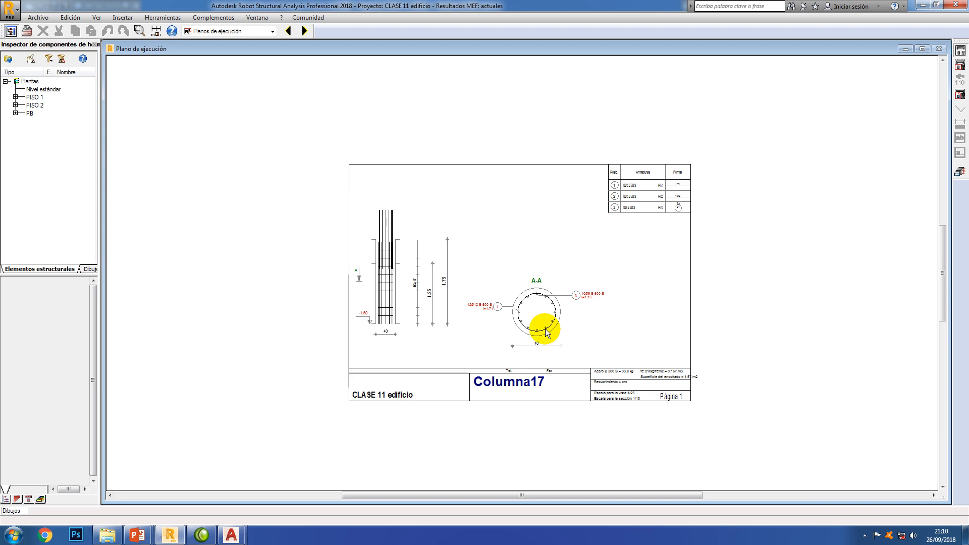
{"action": "scroll", "coordinate": [596, 372], "scroll_direction": "up", "scroll_amount": 1}
{"action": "scroll", "coordinate": [598, 370], "scroll_direction": "down", "scroll_amount": 1}
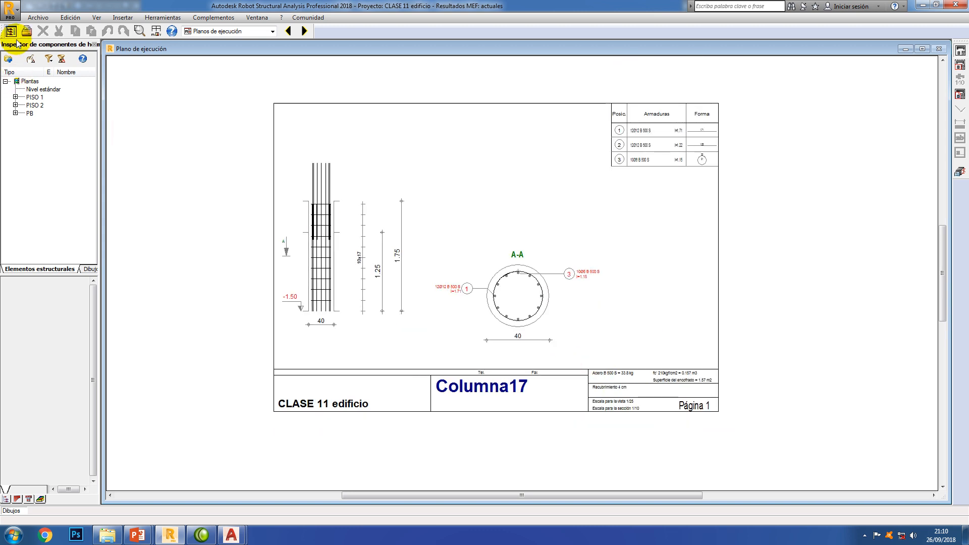
Save the circular column's drawing as a DXF file under a PEDESTAL name in the material curso ROBOT no presencial folder
{"action": "left_click", "coordinate": [39, 18]}
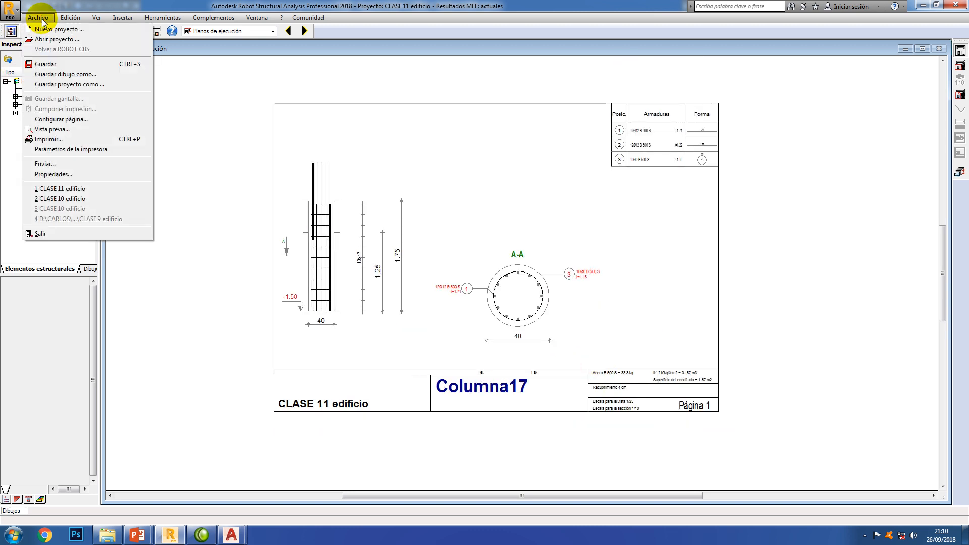
{"action": "left_click", "coordinate": [64, 74]}
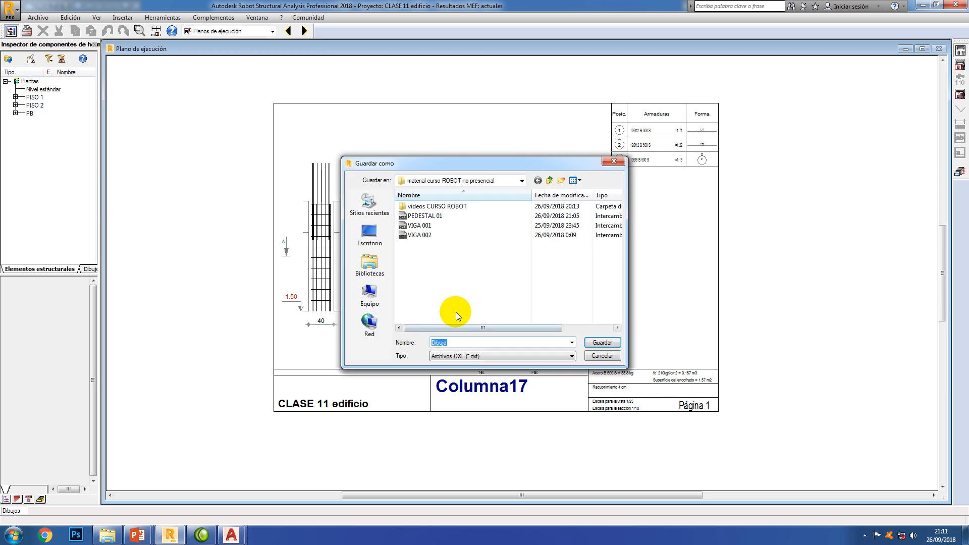
{"action": "type", "text": "PEDESTAL"}
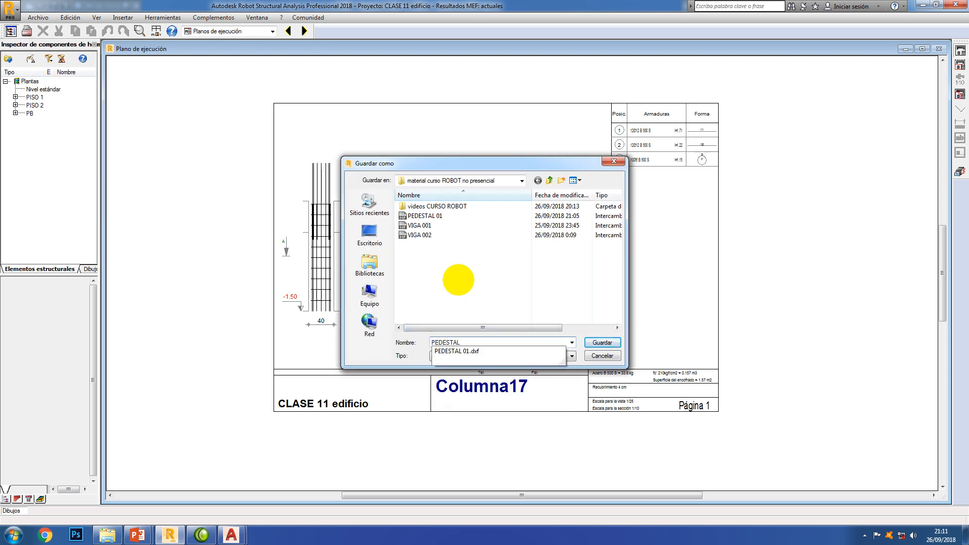
Save the column's execution drawing as PEDESTAL 02 and open the resulting DXF file in AutoCAD
{"action": "type", "text": " 02"}
{"action": "left_click", "coordinate": [595, 344]}
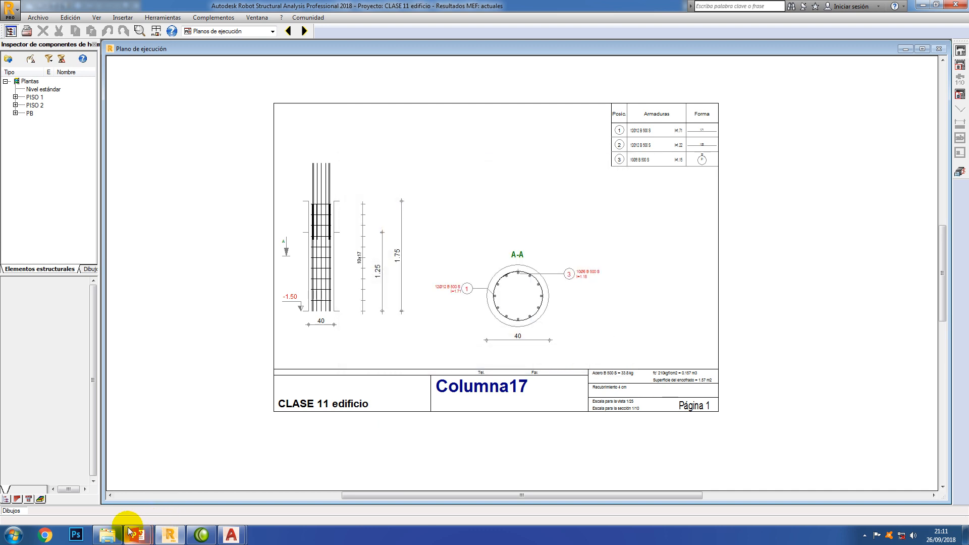
{"action": "left_click", "coordinate": [108, 534]}
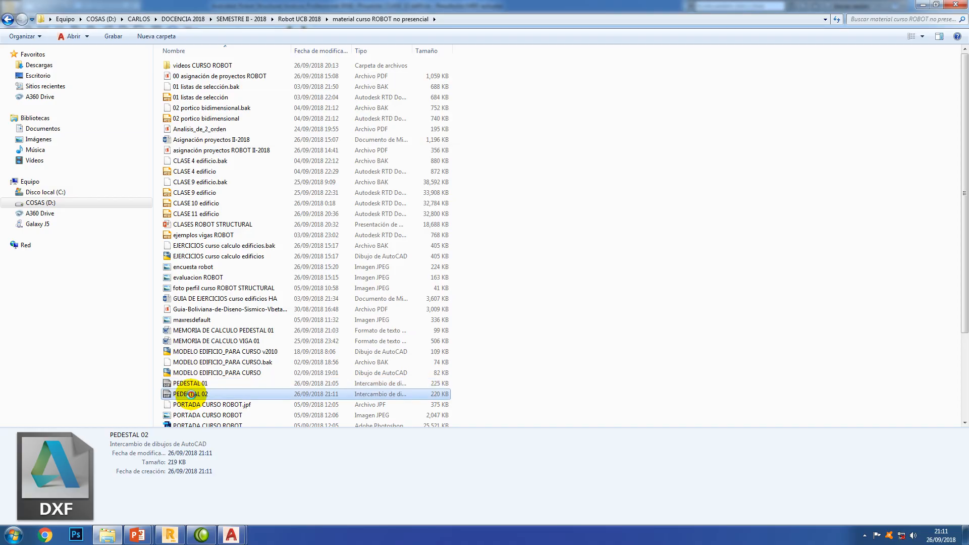
{"action": "double_click", "coordinate": [191, 394]}
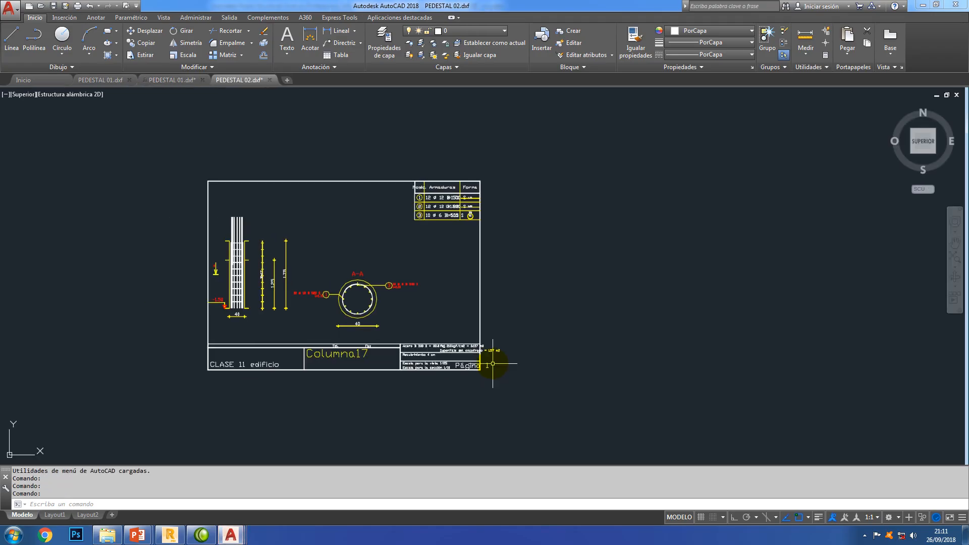
Change the font of the drawing's Standard text style to Verdana and apply it
{"action": "scroll", "coordinate": [327, 370], "scroll_direction": "up", "scroll_amount": 2}
{"action": "middle_click_drag", "start_coordinate": [382, 378], "coordinate": [390, 425]}
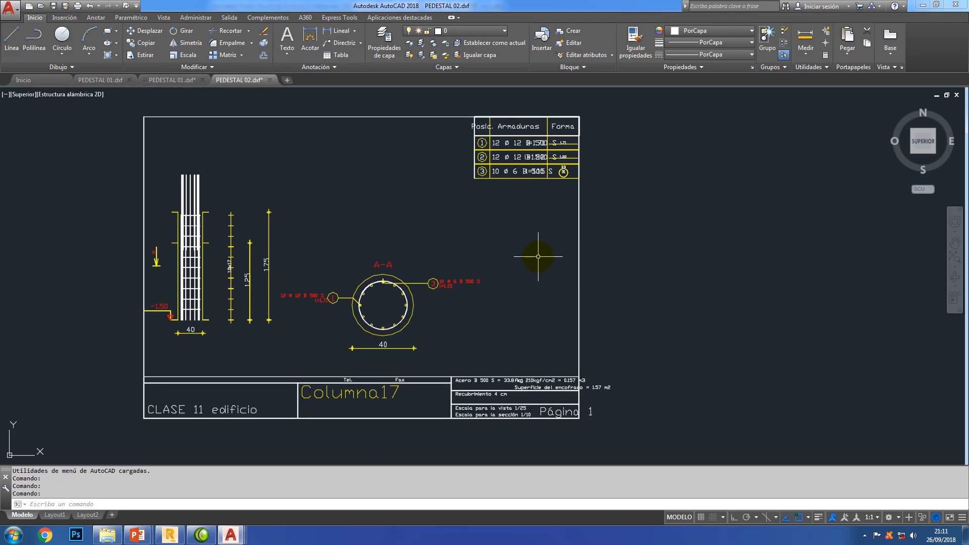
{"action": "type", "text": "ESTILO"}
{"action": "key", "text": "Return"}
{"action": "left_click", "coordinate": [477, 217]}
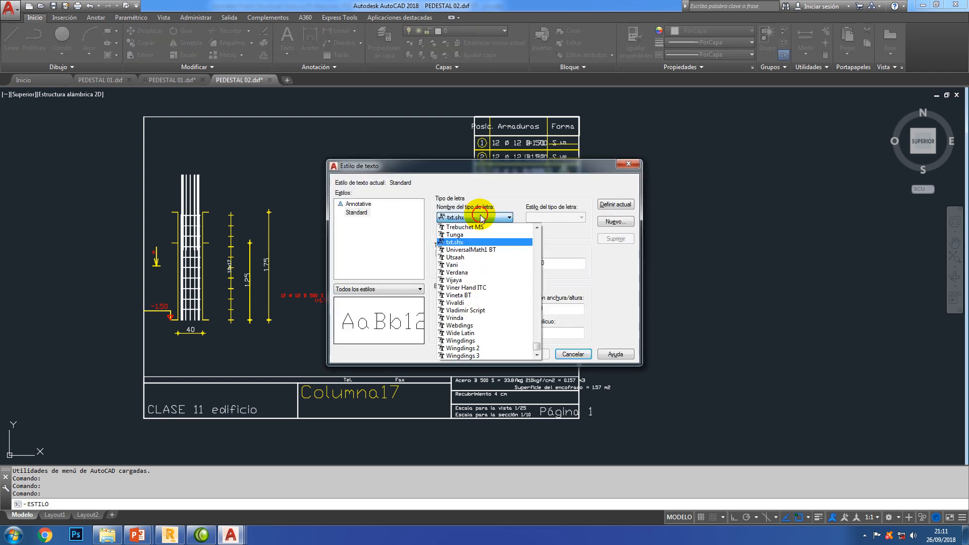
{"action": "left_click", "coordinate": [468, 271]}
{"action": "left_click", "coordinate": [530, 354]}
{"action": "left_click", "coordinate": [573, 354]}
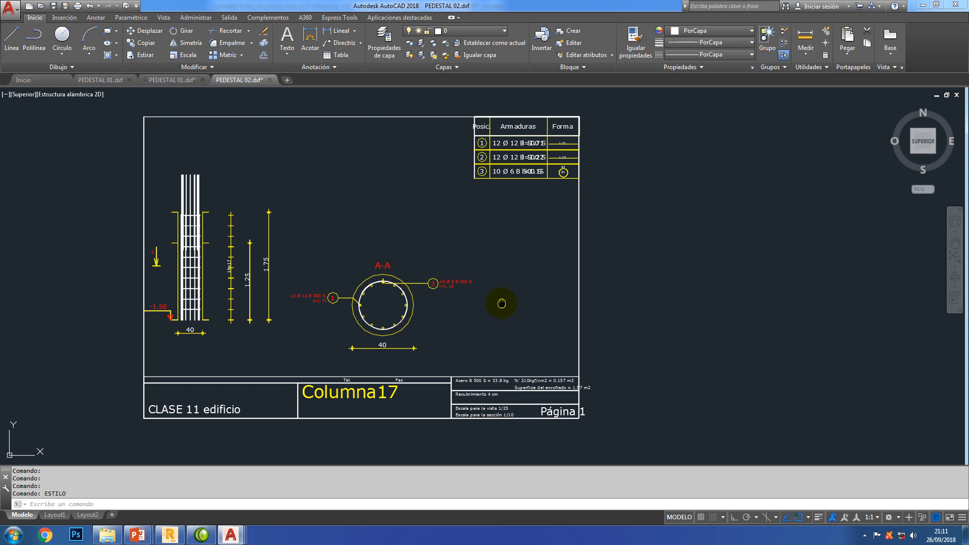
Inspect the lettering of the bar labels and dimensions around section A-A and across the sheet
{"action": "middle_click_drag", "start_coordinate": [501, 303], "coordinate": [543, 286]}
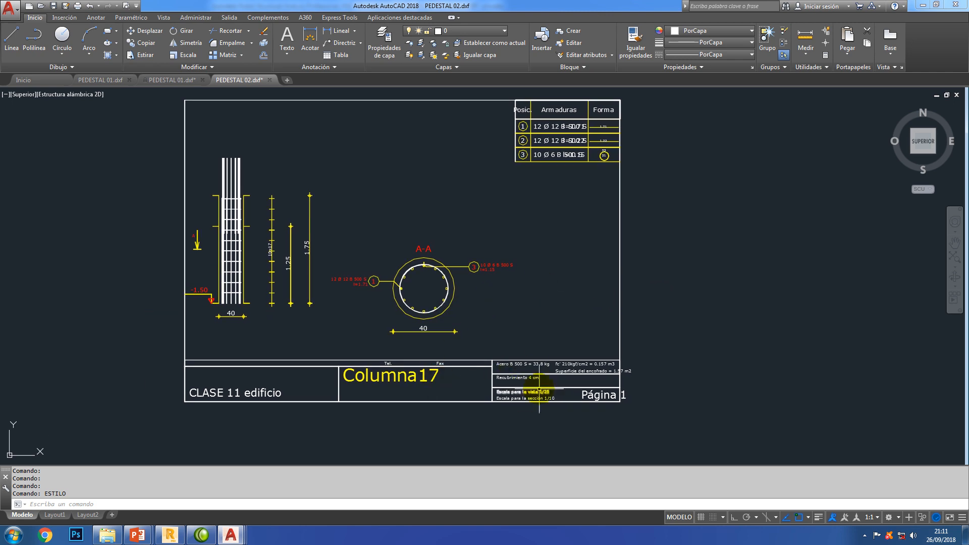
{"action": "scroll", "coordinate": [428, 299], "scroll_direction": "up", "scroll_amount": 4}
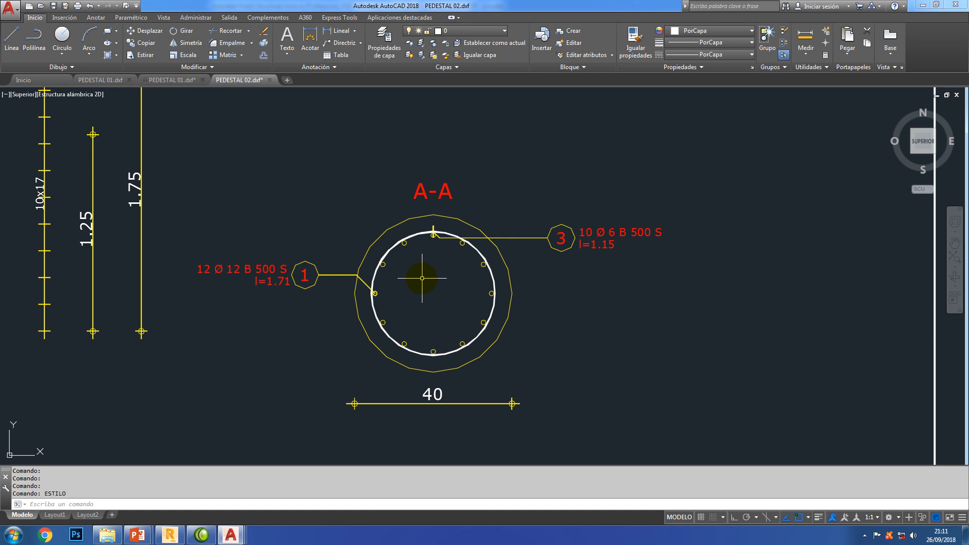
{"action": "scroll", "coordinate": [432, 236], "scroll_direction": "up", "scroll_amount": 4}
{"action": "scroll", "coordinate": [432, 235], "scroll_direction": "down", "scroll_amount": 8}
{"action": "mouse_move", "coordinate": [557, 298]}
{"action": "middle_mouse_down"}
{"action": "mouse_move", "coordinate": [554, 290]}
{"action": "mouse_move", "coordinate": [556, 325]}
{"action": "middle_mouse_up"}
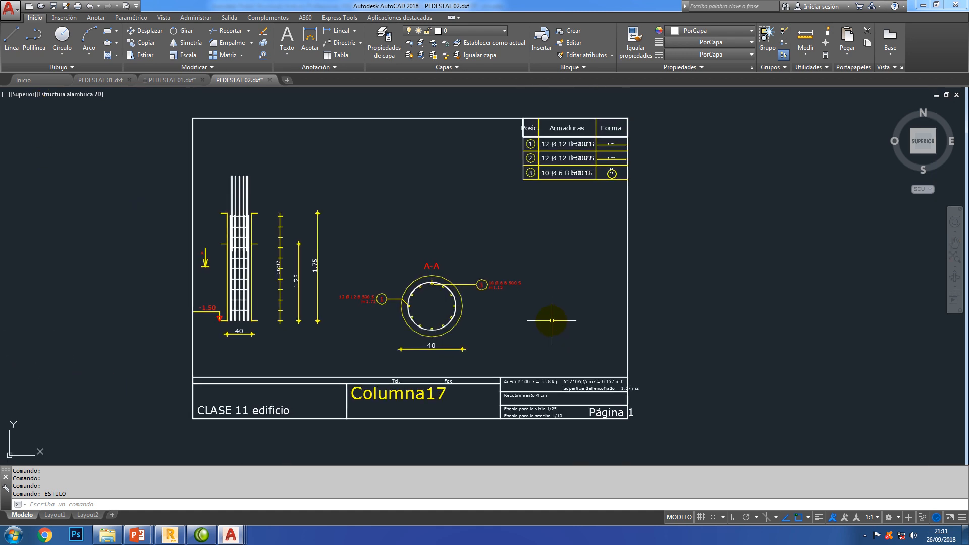
Switch back to Robot's Geometría layout and move the red cutting plane to show the building's full height
{"action": "left_click", "coordinate": [170, 535]}
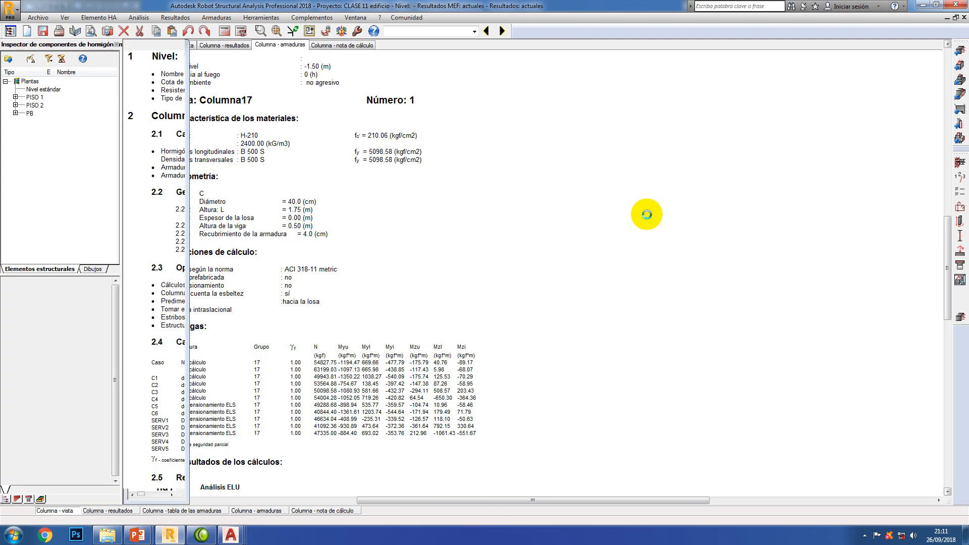
{"action": "left_click", "coordinate": [475, 32]}
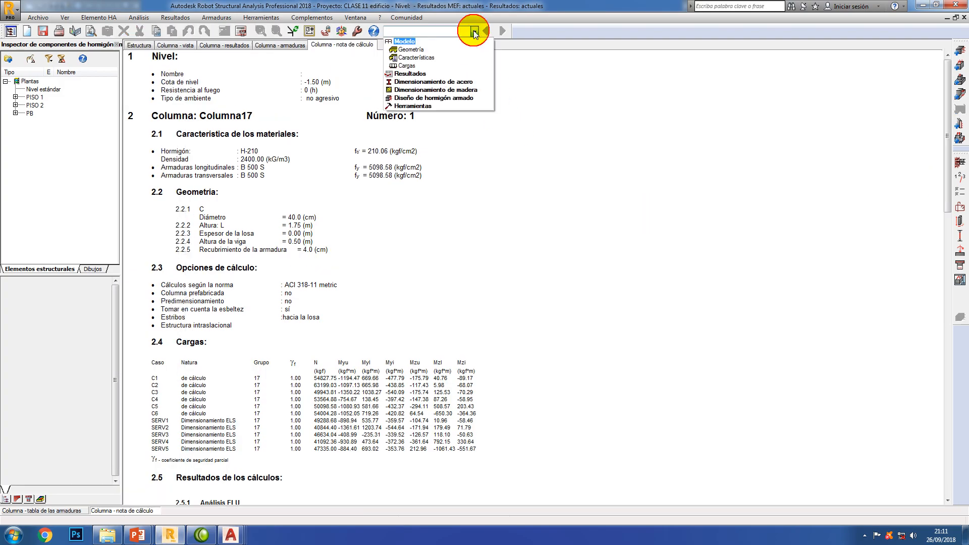
{"action": "left_click", "coordinate": [413, 52]}
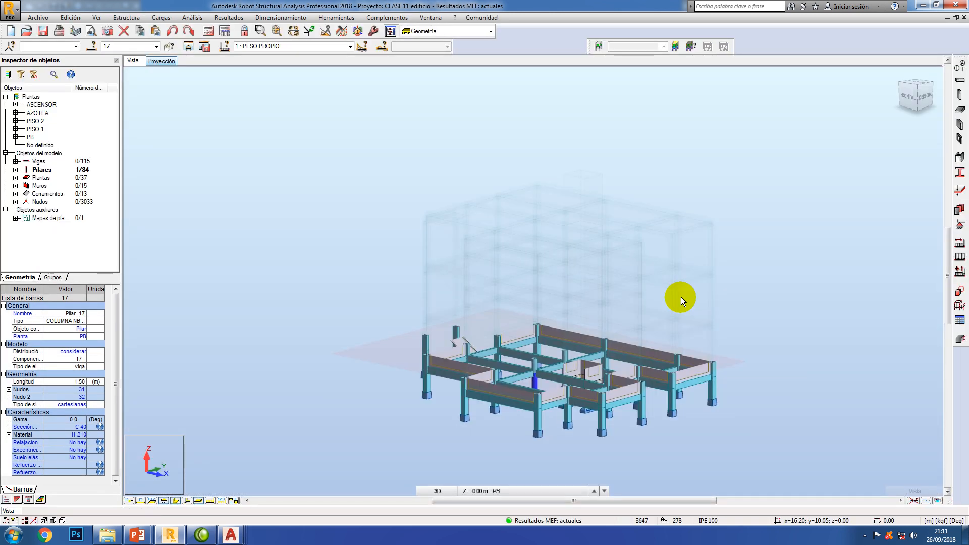
{"action": "mouse_move", "coordinate": [907, 488]}
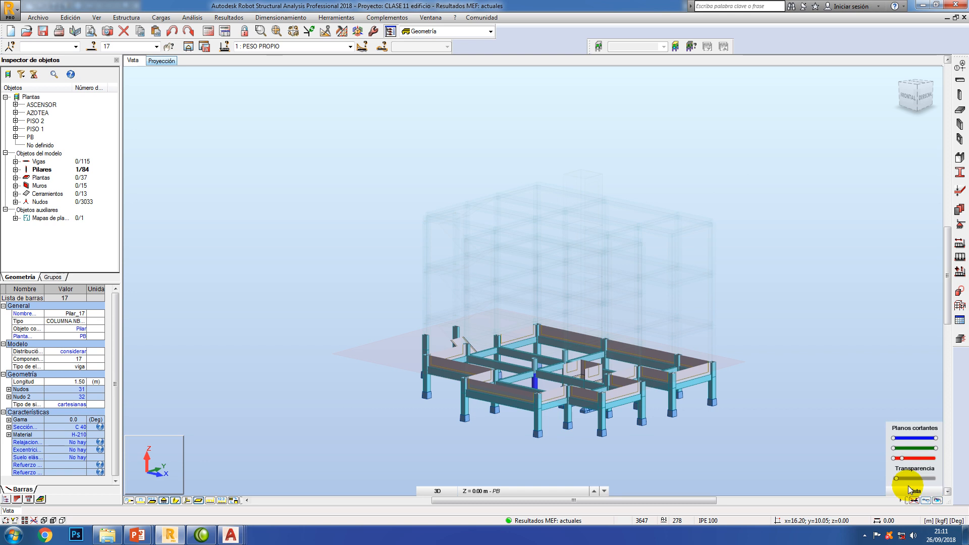
{"action": "left_click_drag", "start_coordinate": [902, 458], "coordinate": [929, 462]}
{"action": "middle_click_drag", "start_coordinate": [807, 347], "coordinate": [775, 340]}
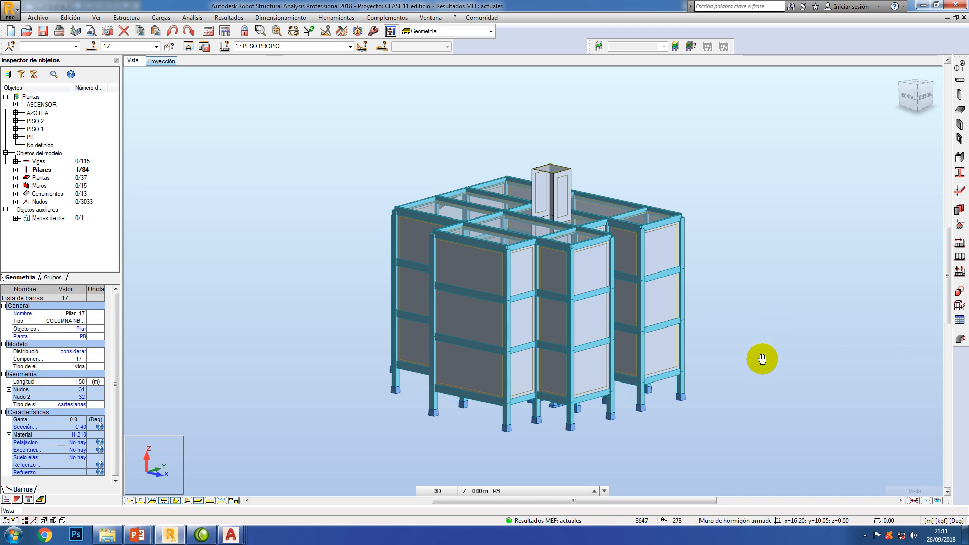
Send the 3.50 m front corner column above the pedestal (bar 64) to provided reinforcement design, accepting the column parameters
{"action": "middle_click_drag", "start_coordinate": [763, 358], "coordinate": [779, 326]}
{"action": "scroll", "coordinate": [550, 409], "scroll_direction": "up", "scroll_amount": 4}
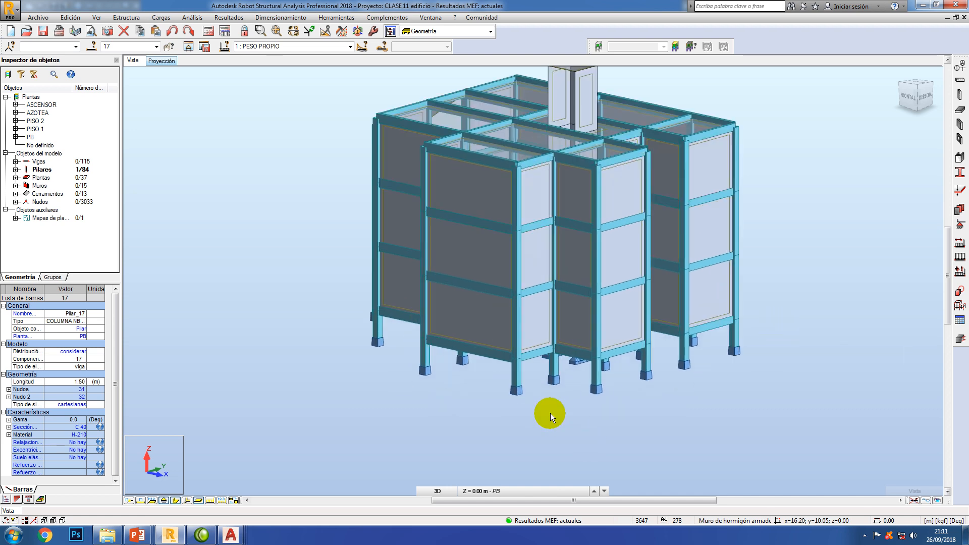
{"action": "left_click", "coordinate": [507, 301]}
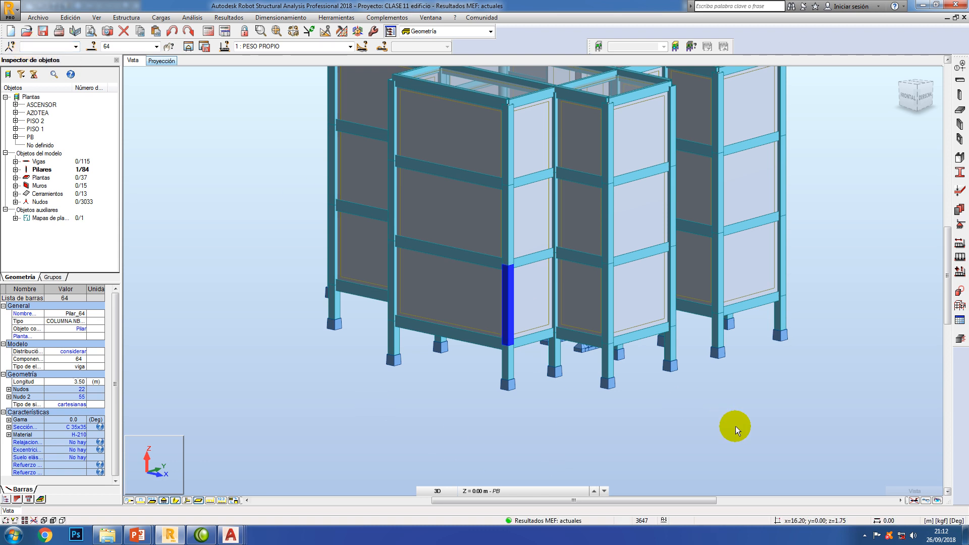
{"action": "left_click", "coordinate": [958, 339]}
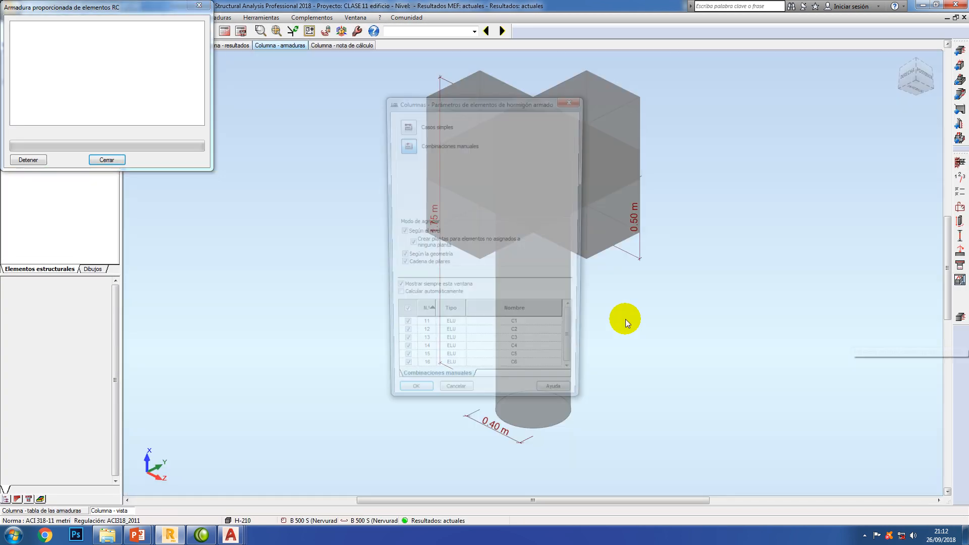
{"action": "left_click", "coordinate": [413, 402]}
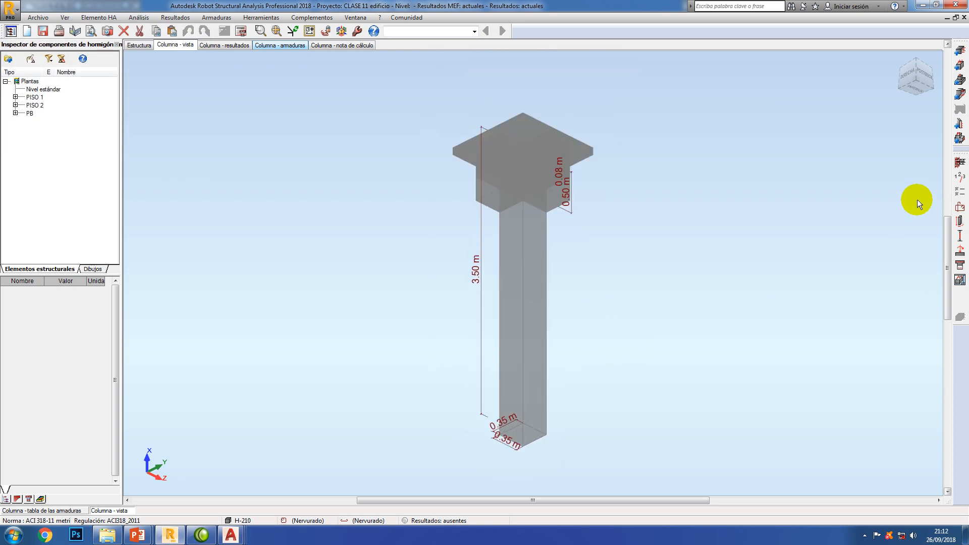
In the storey parameters, set the continuous load action to 6 months and fix the ξ coefficient at 1.20
{"action": "left_click", "coordinate": [960, 178]}
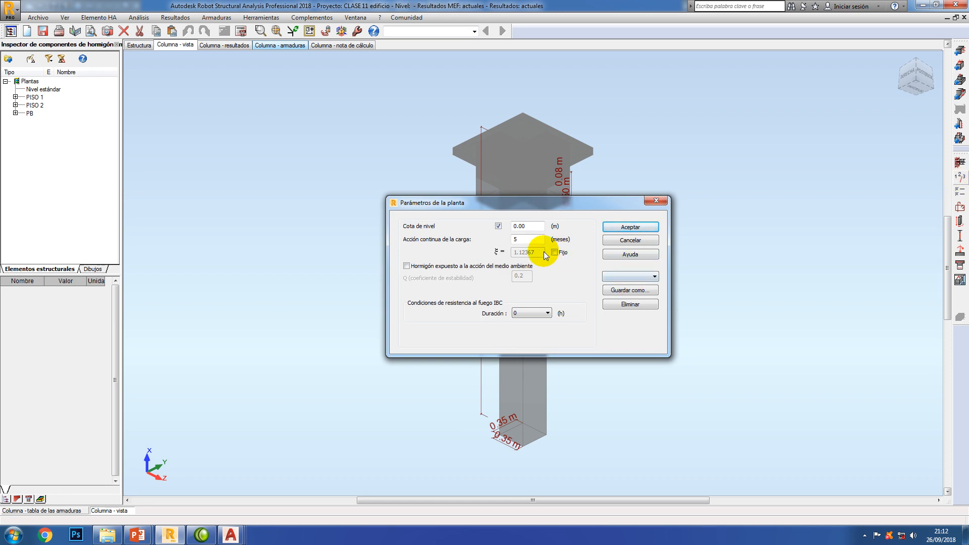
{"action": "left_click", "coordinate": [616, 277]}
{"action": "left_click", "coordinate": [618, 277]}
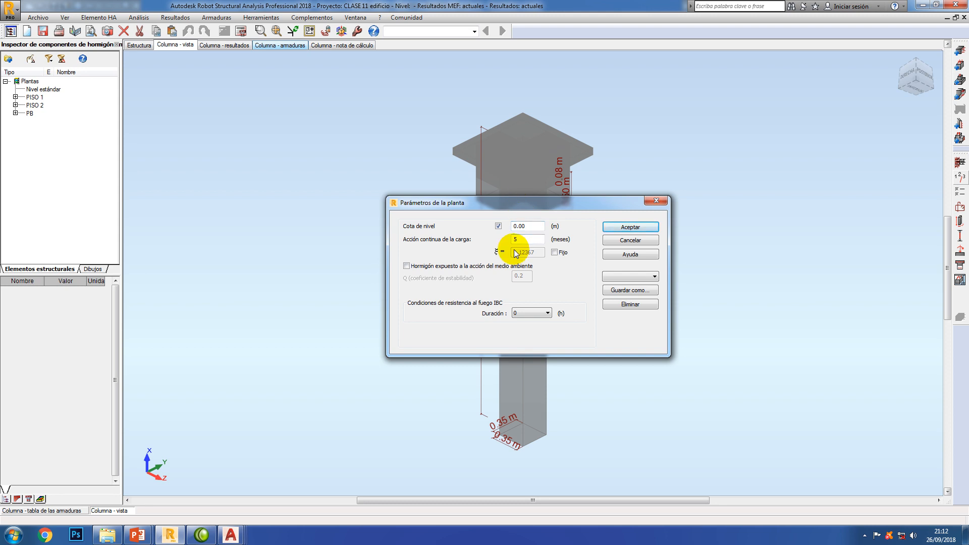
{"action": "double_click", "coordinate": [515, 239]}
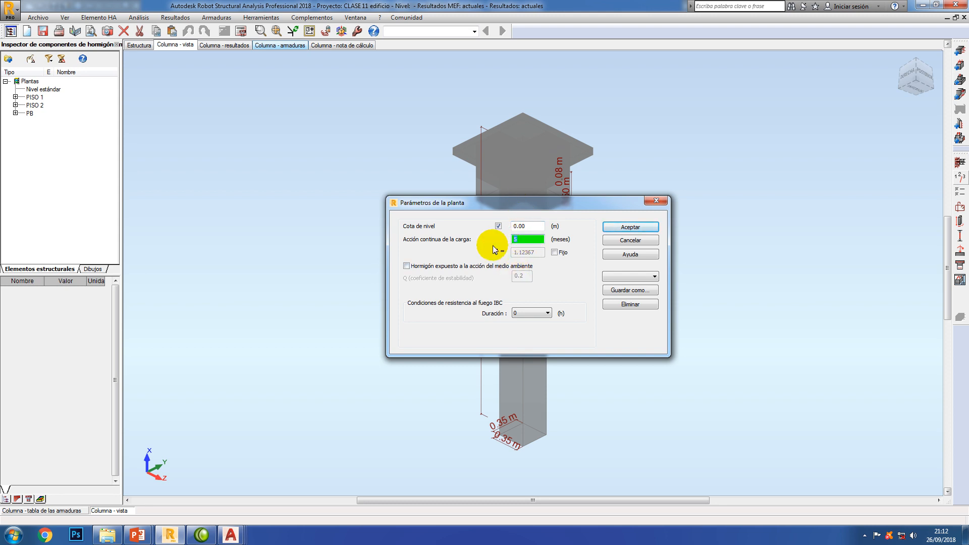
{"action": "type", "text": "6"}
{"action": "left_click", "coordinate": [554, 252]}
{"action": "left_click", "coordinate": [534, 252]}
{"action": "double_click", "coordinate": [527, 254]}
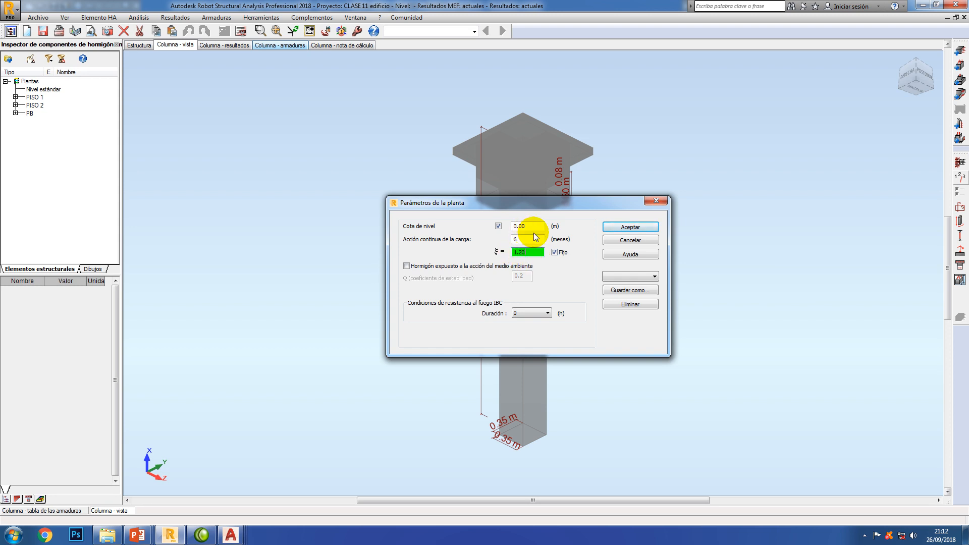
Save the storey parameters as a preset named COLUMNAS and accept them
{"action": "left_click", "coordinate": [621, 291]}
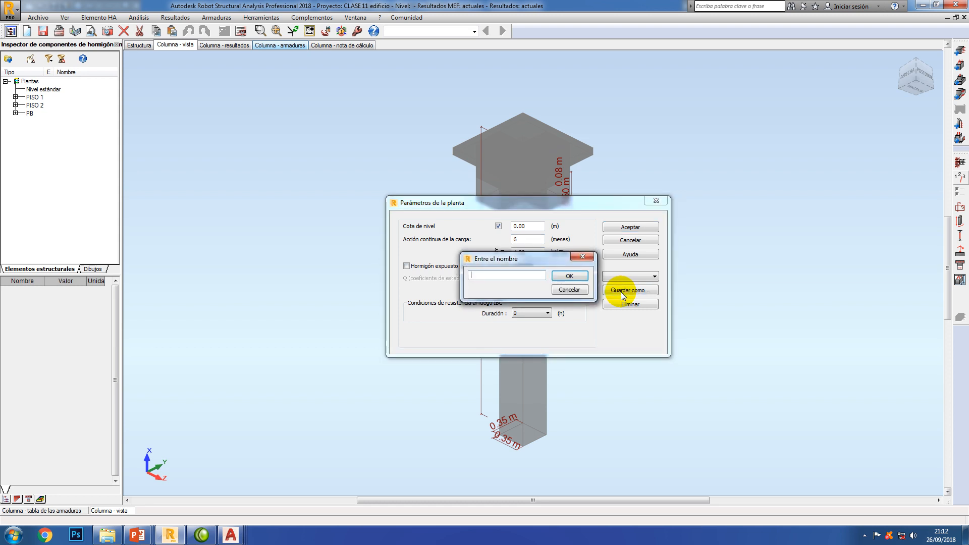
{"action": "type", "text": "COLUMNAS"}
{"action": "left_click", "coordinate": [570, 276]}
{"action": "left_click", "coordinate": [617, 228]}
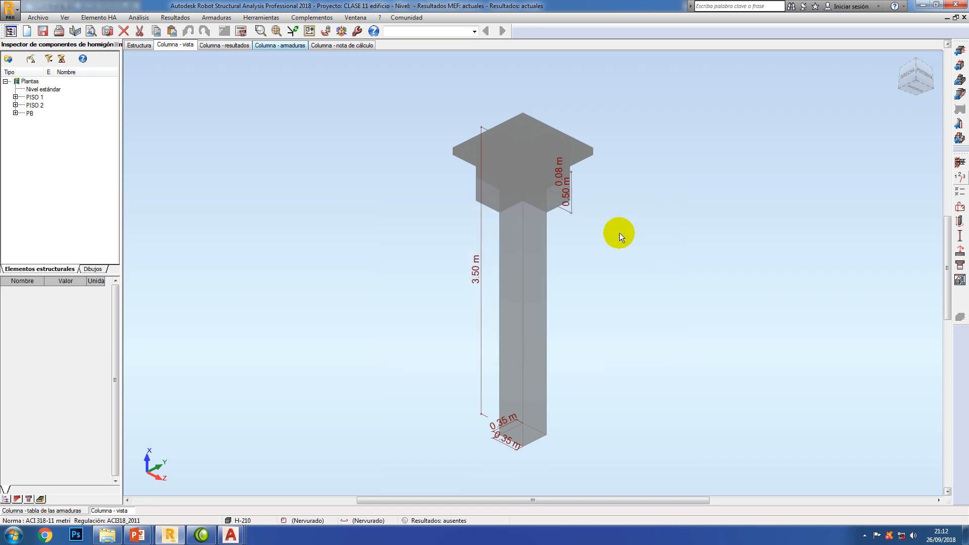
In the calculation options, load the op_pedestales preset and set the fixed reinforcement cover to 2 cm
{"action": "left_click", "coordinate": [960, 196]}
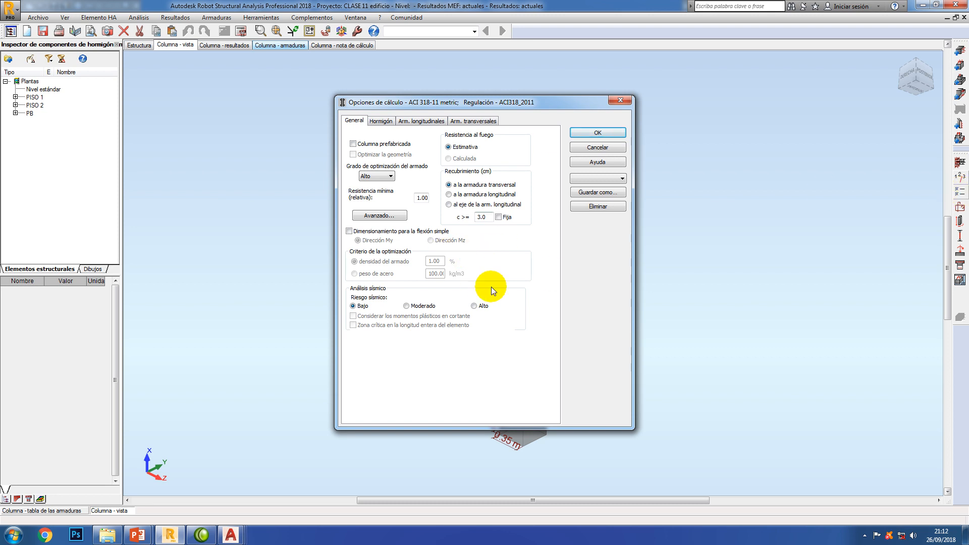
{"action": "left_click", "coordinate": [594, 180]}
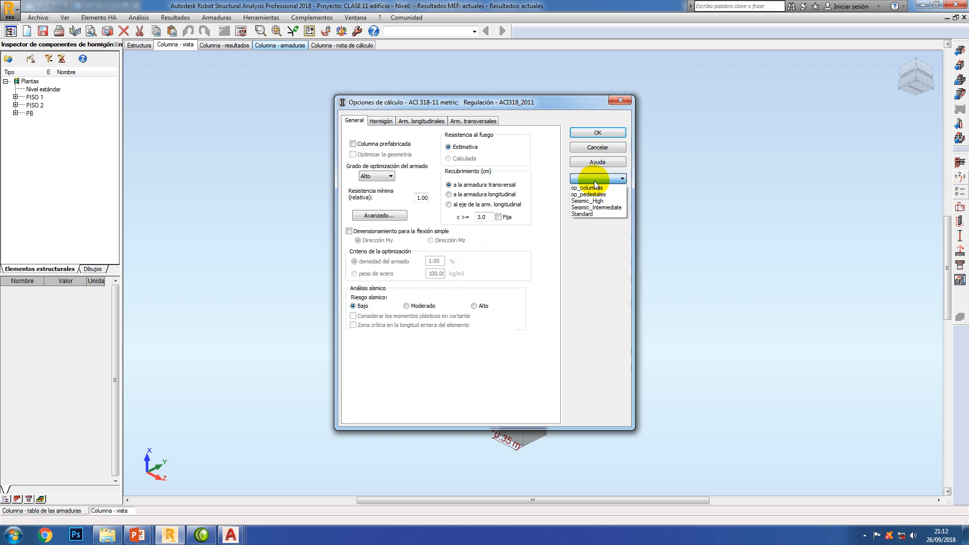
{"action": "left_click", "coordinate": [589, 195]}
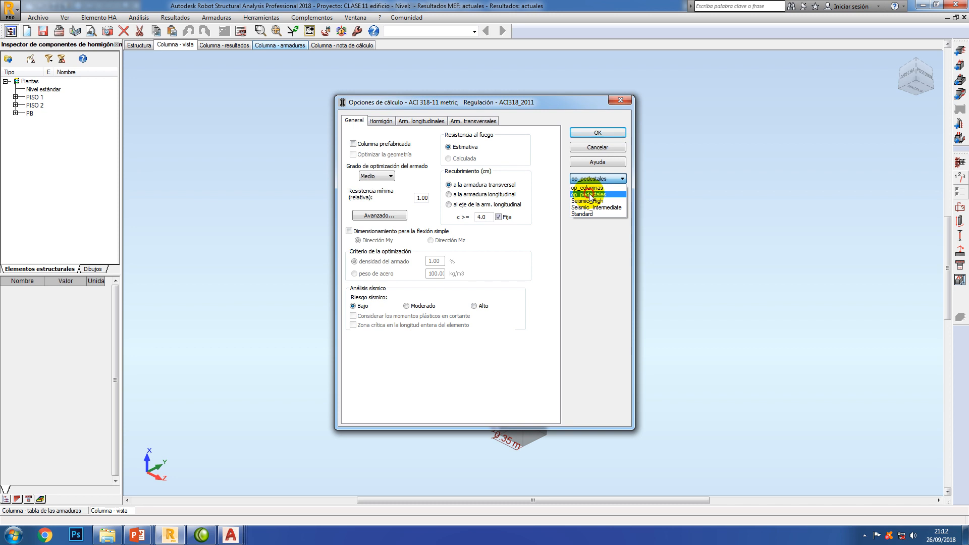
{"action": "double_click", "coordinate": [488, 219]}
{"action": "type", "text": "2"}
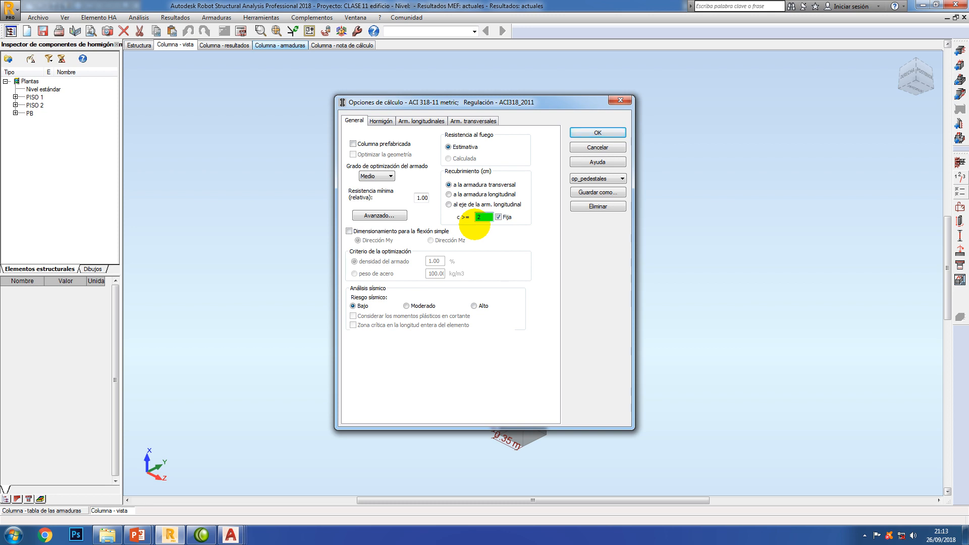
Review the concrete, longitudinal bar and transverse bar settings of the calculation options, then return to the general cover value
{"action": "left_click", "coordinate": [380, 121]}
{"action": "left_click", "coordinate": [409, 121]}
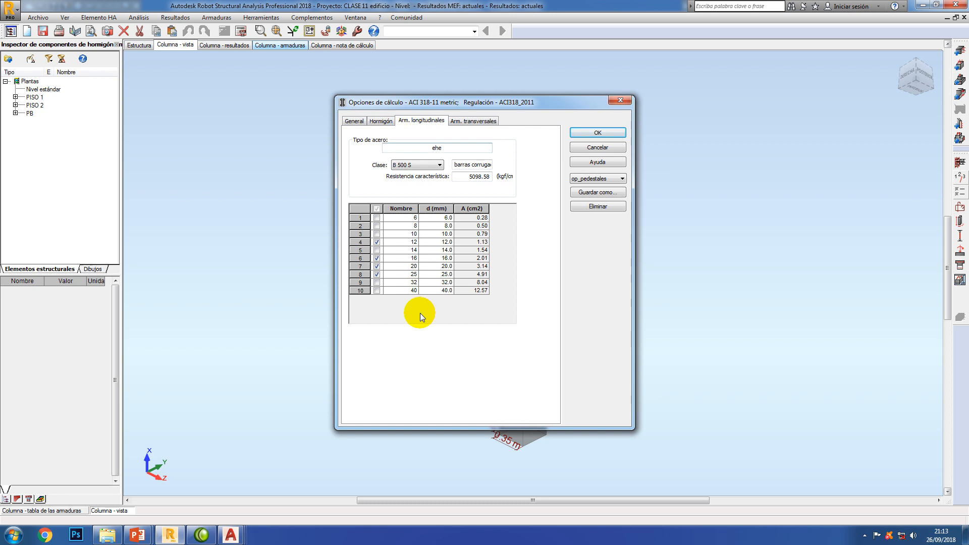
{"action": "left_click", "coordinate": [473, 121]}
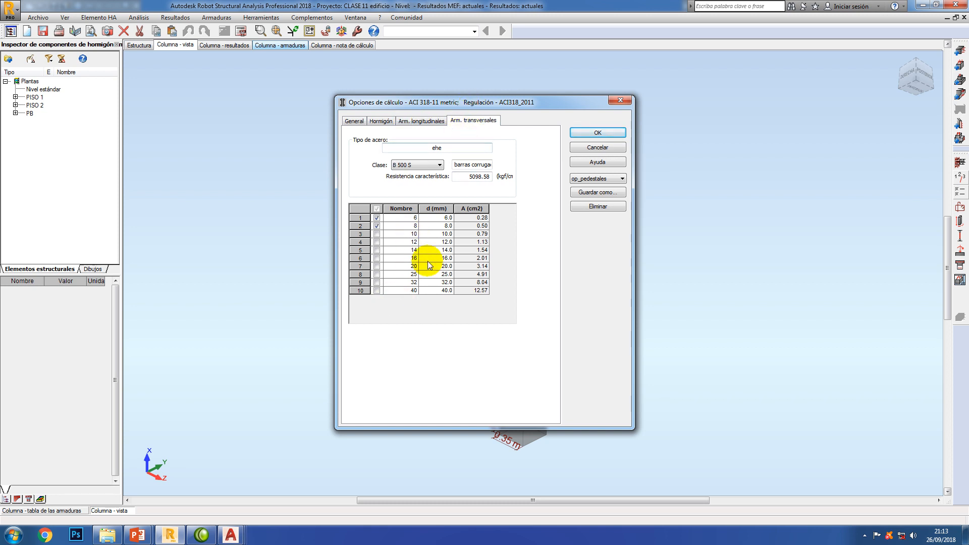
{"action": "left_click", "coordinate": [381, 120]}
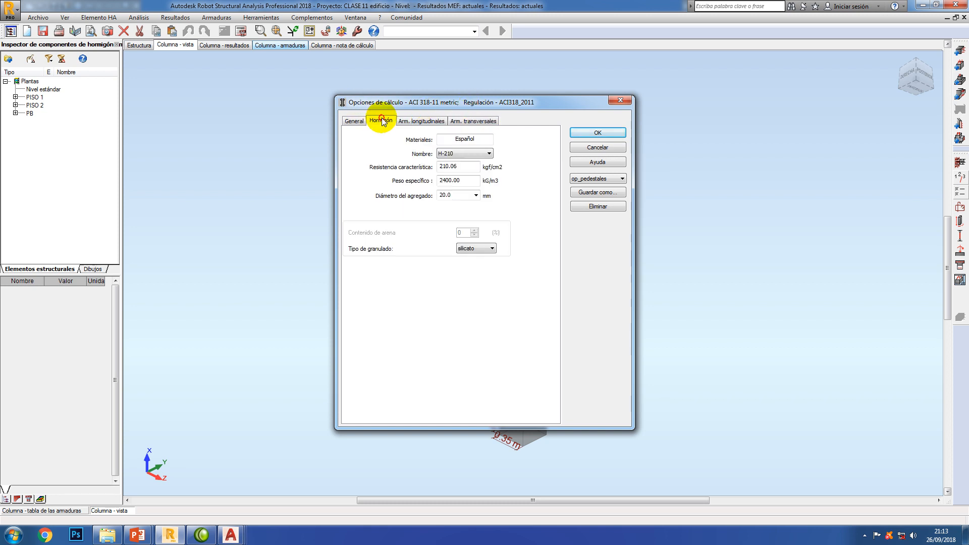
{"action": "left_click", "coordinate": [352, 121]}
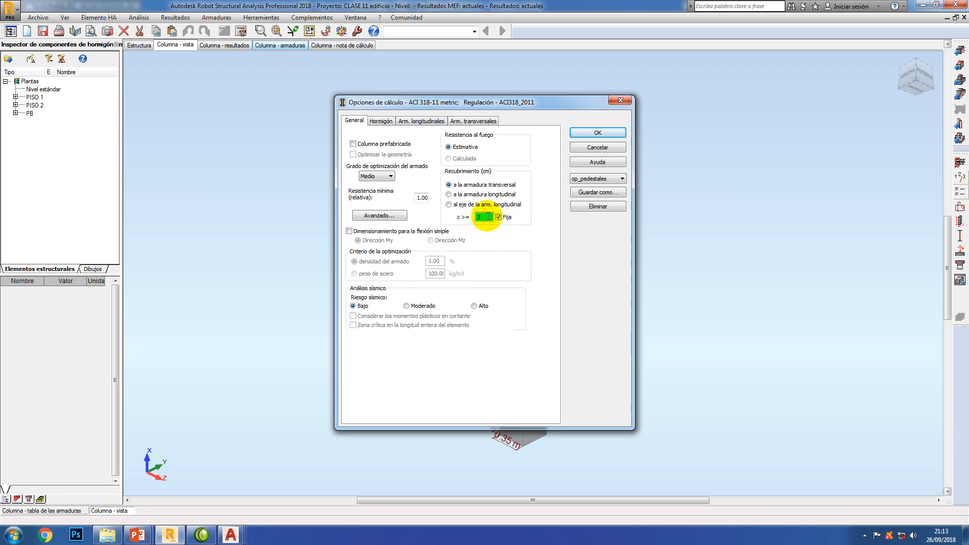
{"action": "left_click", "coordinate": [482, 216]}
Save the modified calculation options as a preset named op_COLUMNAS
{"action": "left_click", "coordinate": [590, 193]}
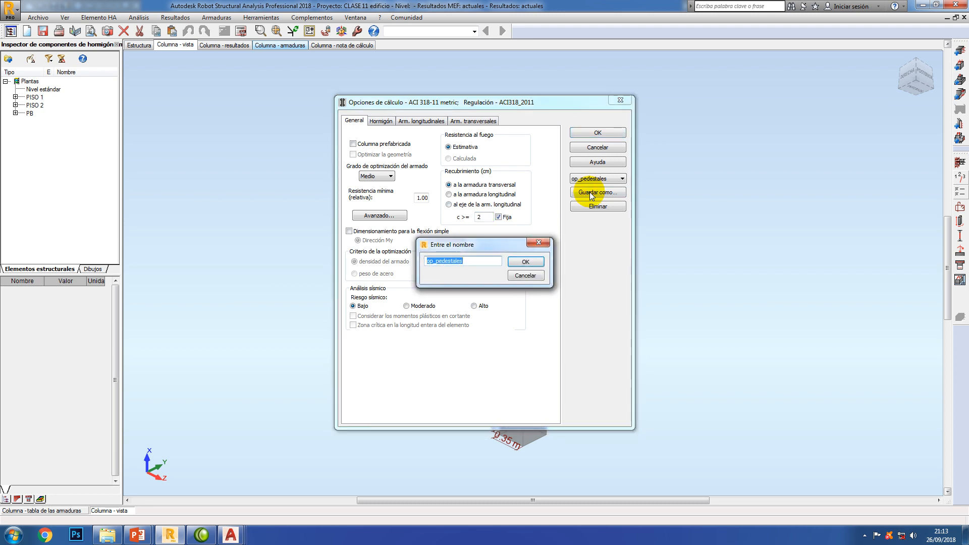
{"action": "left_click_drag", "start_coordinate": [464, 260], "coordinate": [438, 263]}
{"action": "type", "text": "COLUMNAS"}
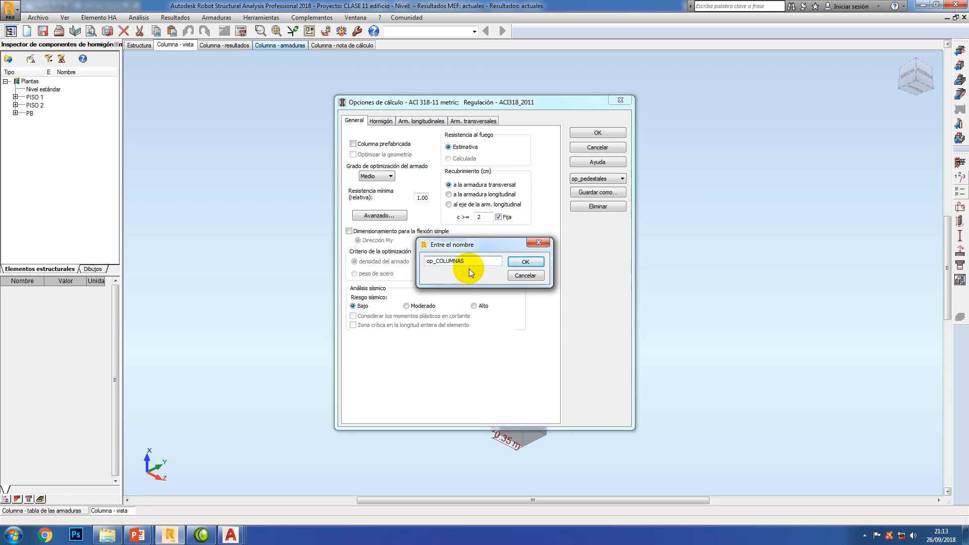
{"action": "left_click", "coordinate": [520, 262]}
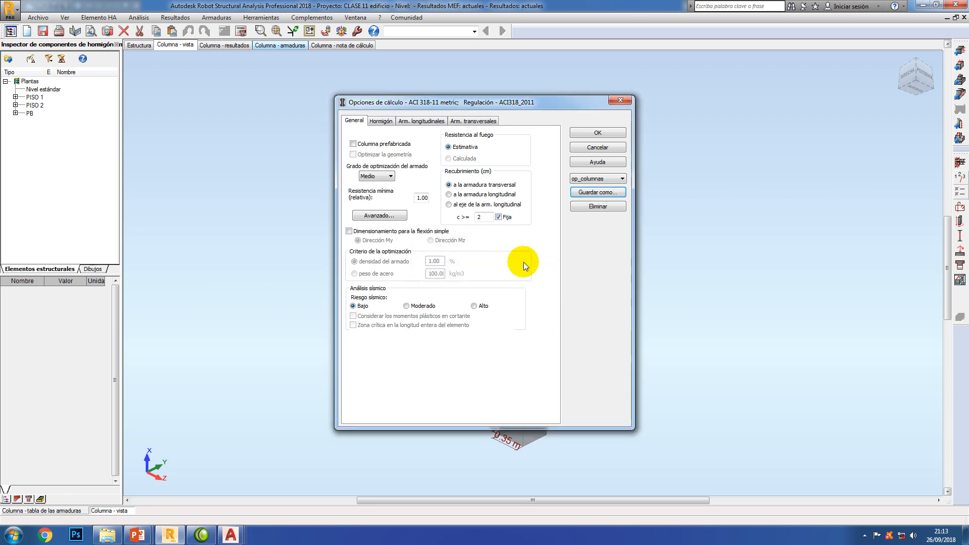
Accept the calculation options and load the arm_pedestales preset in the reinforcement layout settings
{"action": "left_click", "coordinate": [589, 135]}
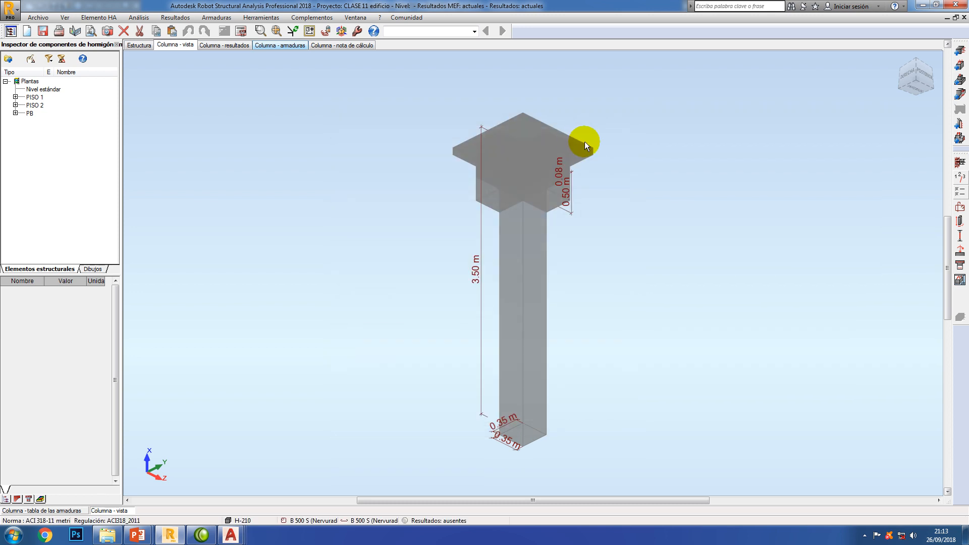
{"action": "left_click", "coordinate": [960, 209]}
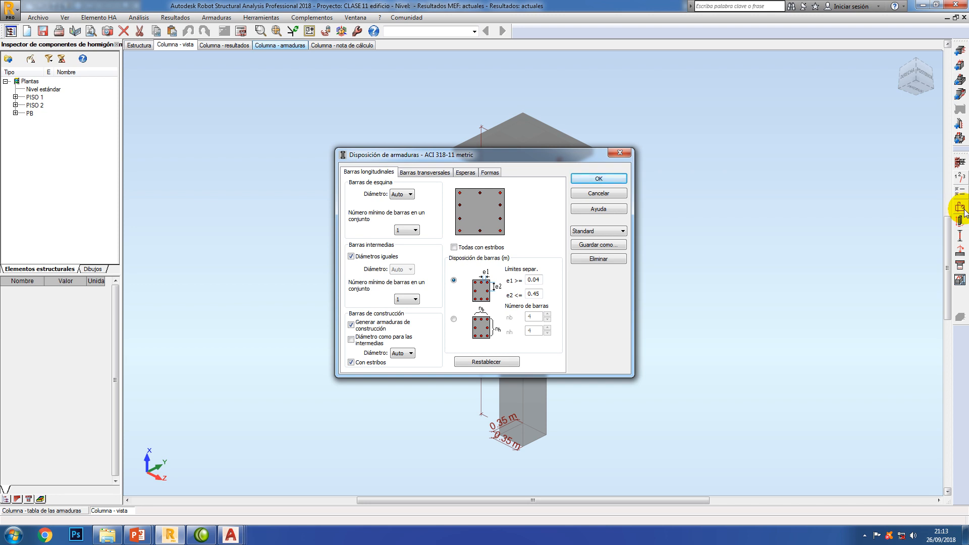
{"action": "left_click", "coordinate": [623, 231]}
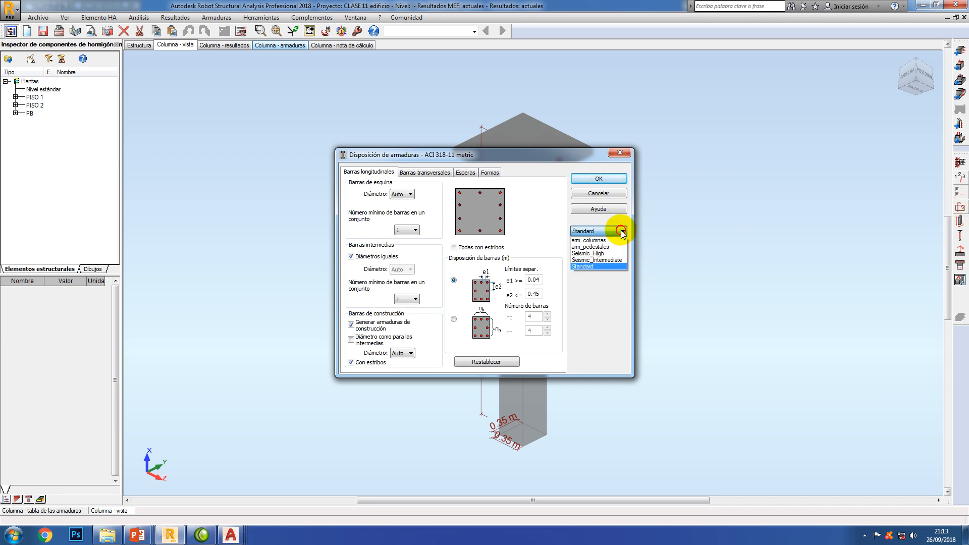
{"action": "left_click", "coordinate": [590, 247]}
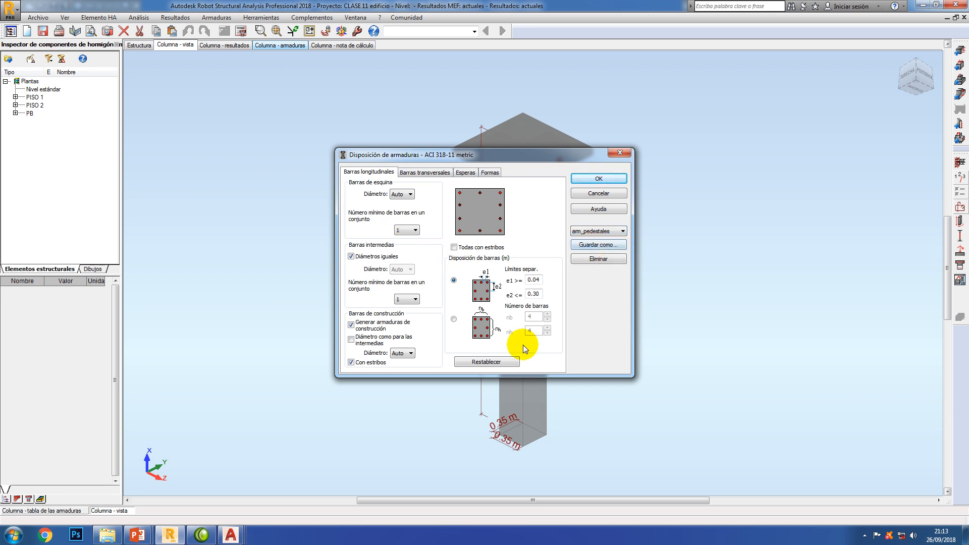
Review the transverse bar and dowel settings of the reinforcement layout, including stirrup spacing and the connection to the upper column
{"action": "left_click", "coordinate": [427, 173]}
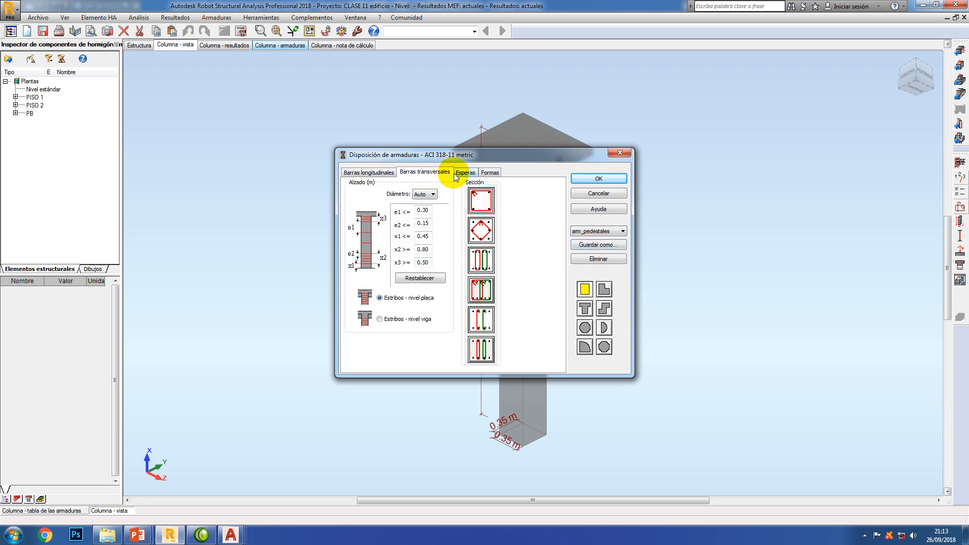
{"action": "left_click", "coordinate": [464, 174]}
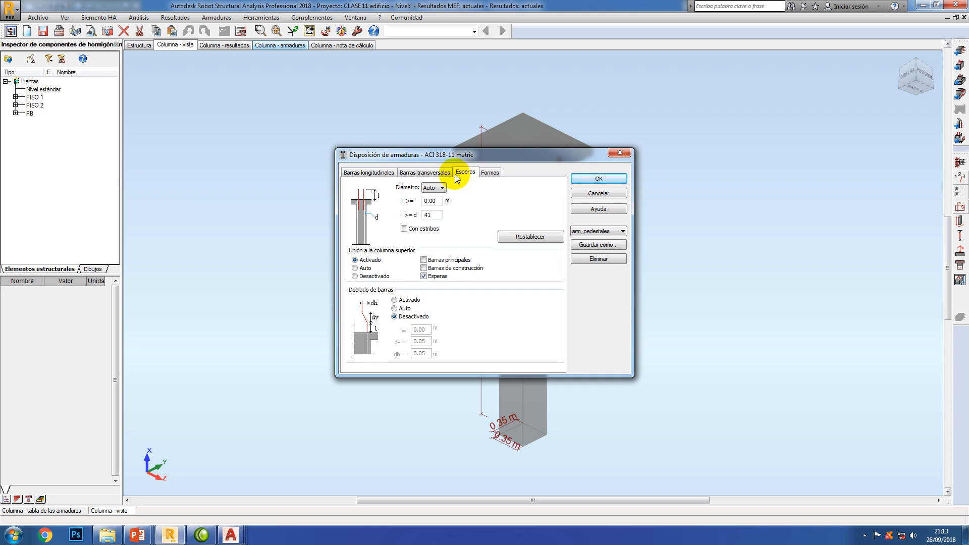
{"action": "left_click", "coordinate": [435, 174]}
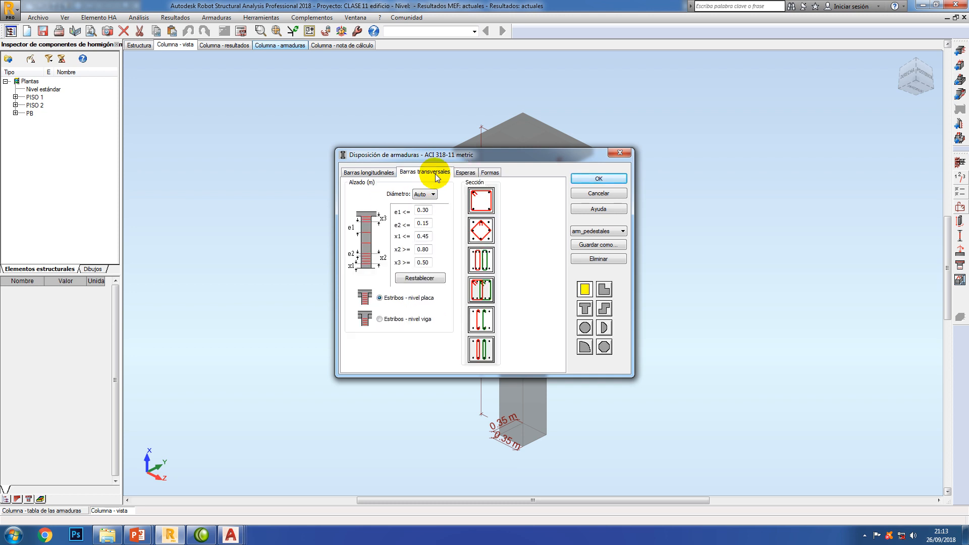
{"action": "left_click", "coordinate": [492, 232]}
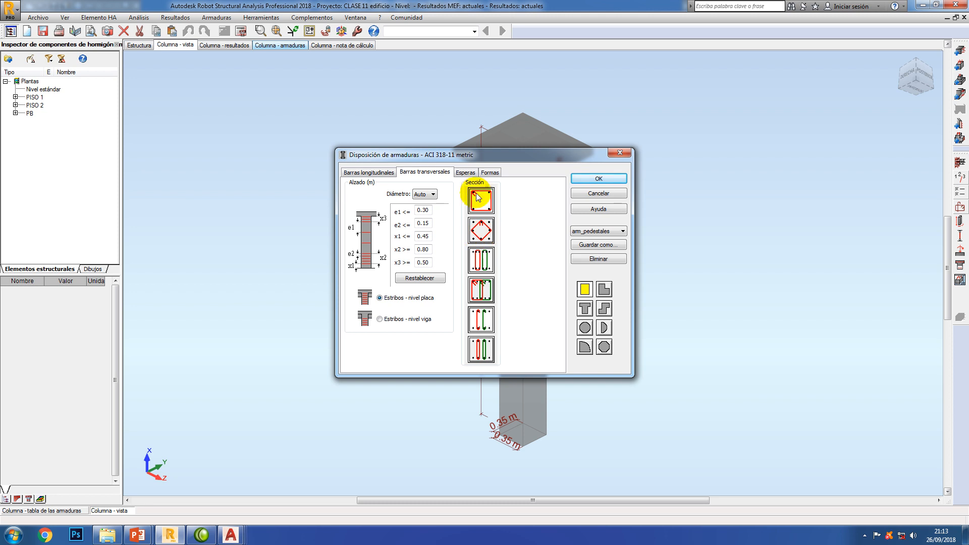
{"action": "left_click", "coordinate": [465, 172]}
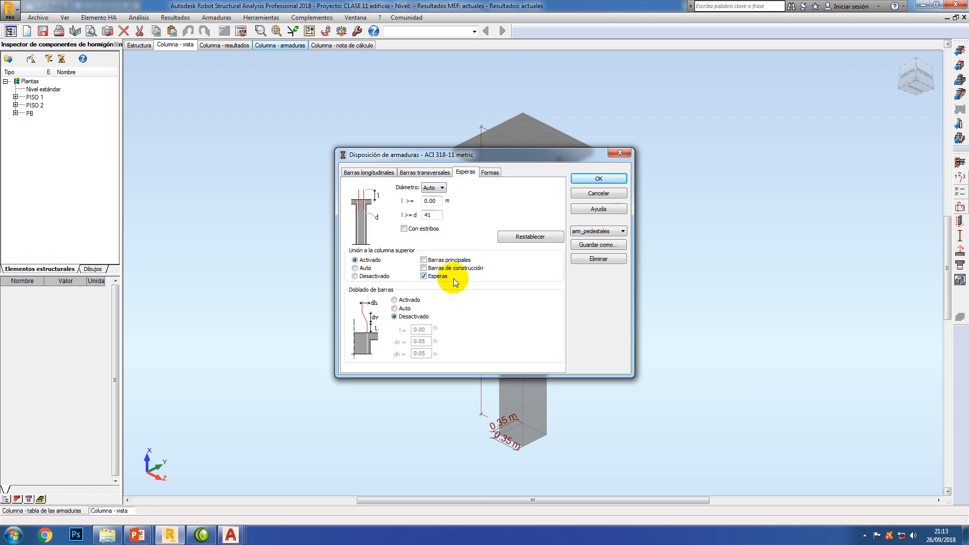
Save the reinforcement layout as a preset named arm_COLUMNAS and accept it
{"action": "left_click", "coordinate": [597, 245]}
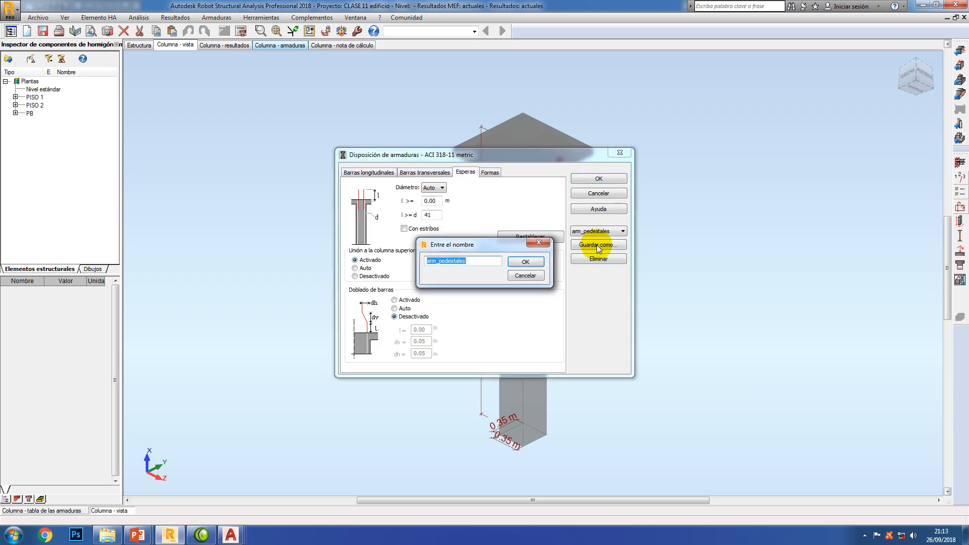
{"action": "left_click_drag", "start_coordinate": [468, 262], "coordinate": [438, 261]}
{"action": "type", "text": "COLUMNAS"}
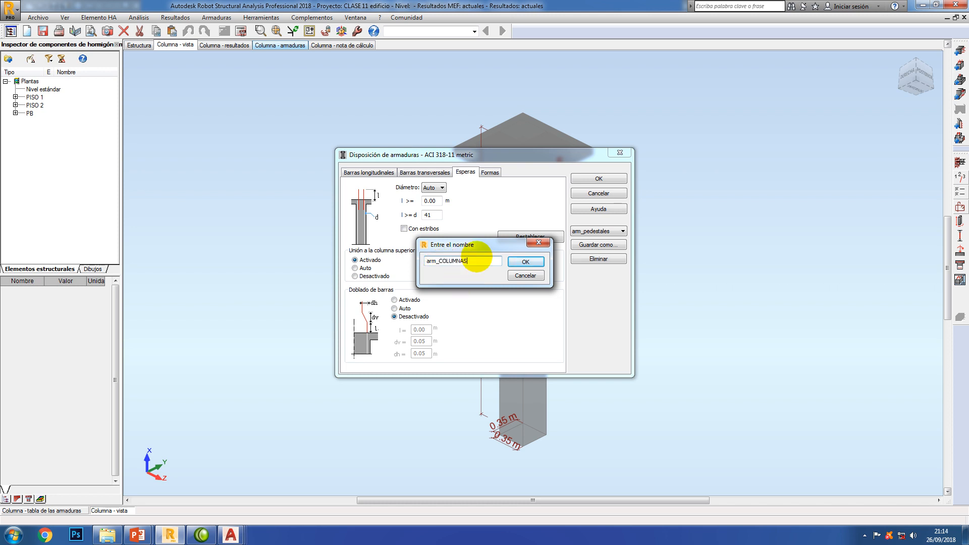
{"action": "left_click_drag", "start_coordinate": [484, 248], "coordinate": [725, 245]}
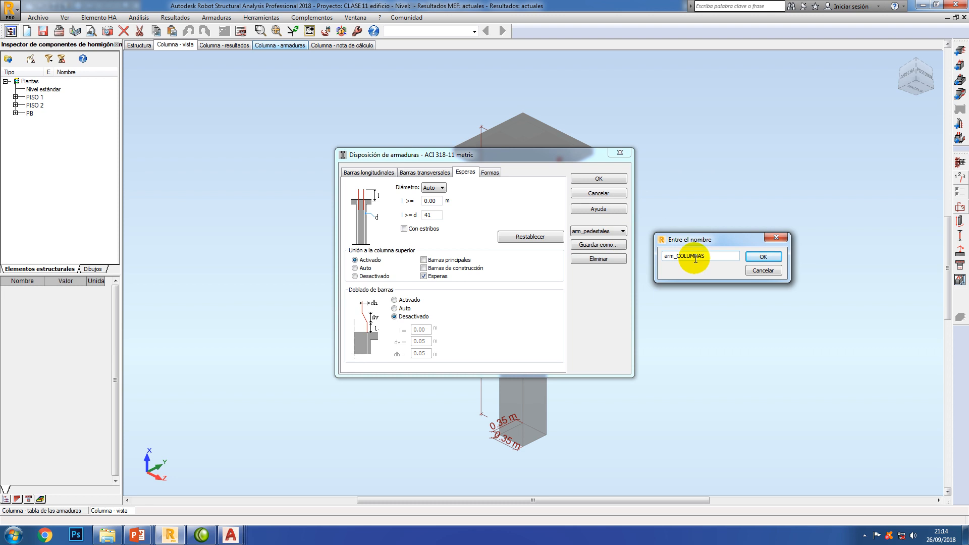
{"action": "left_click", "coordinate": [762, 257]}
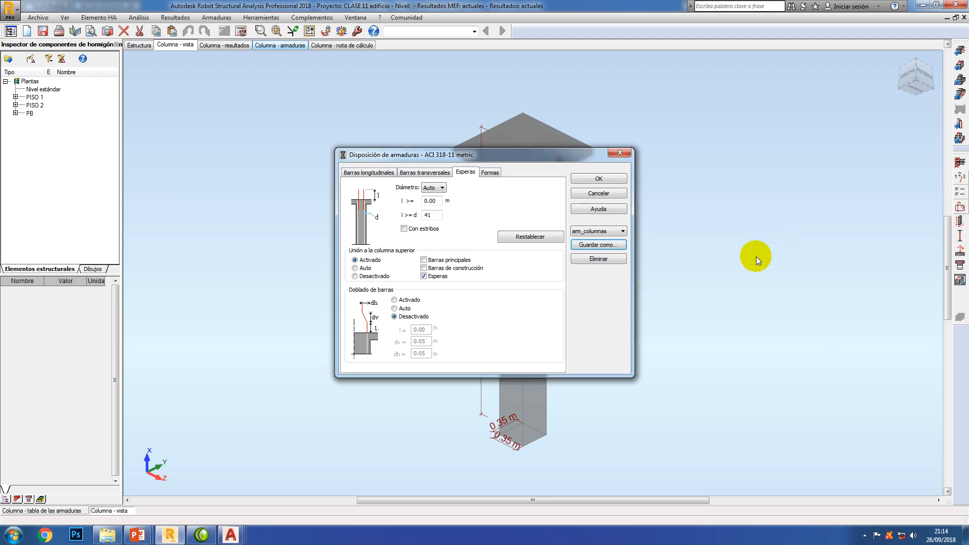
{"action": "left_click", "coordinate": [608, 181]}
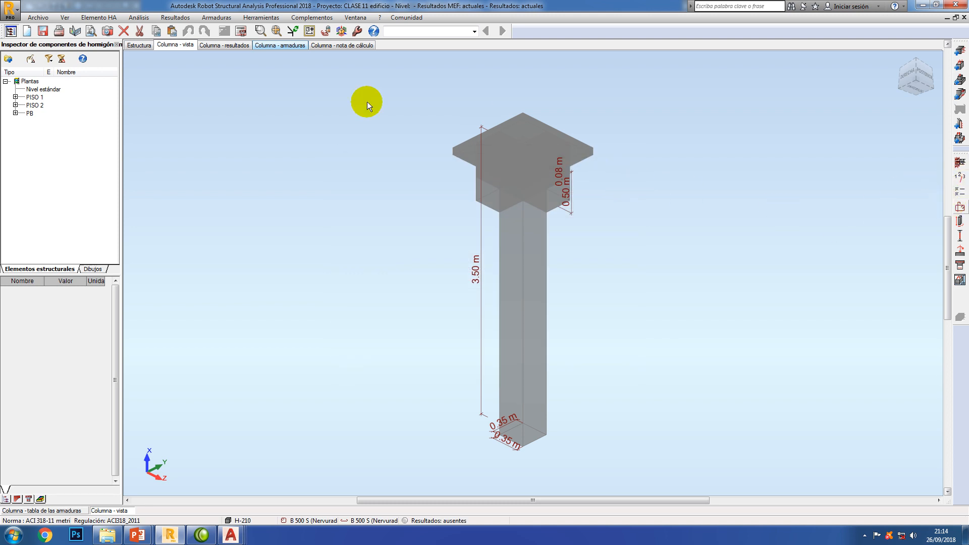
Calculate the column's reinforcement and accept the calculation error report
{"action": "left_click", "coordinate": [241, 31]}
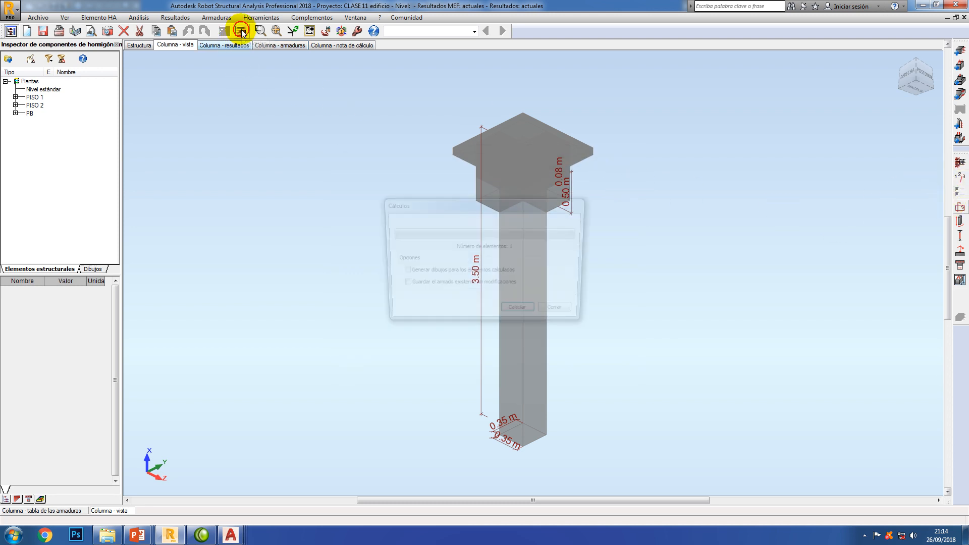
{"action": "left_click", "coordinate": [521, 313]}
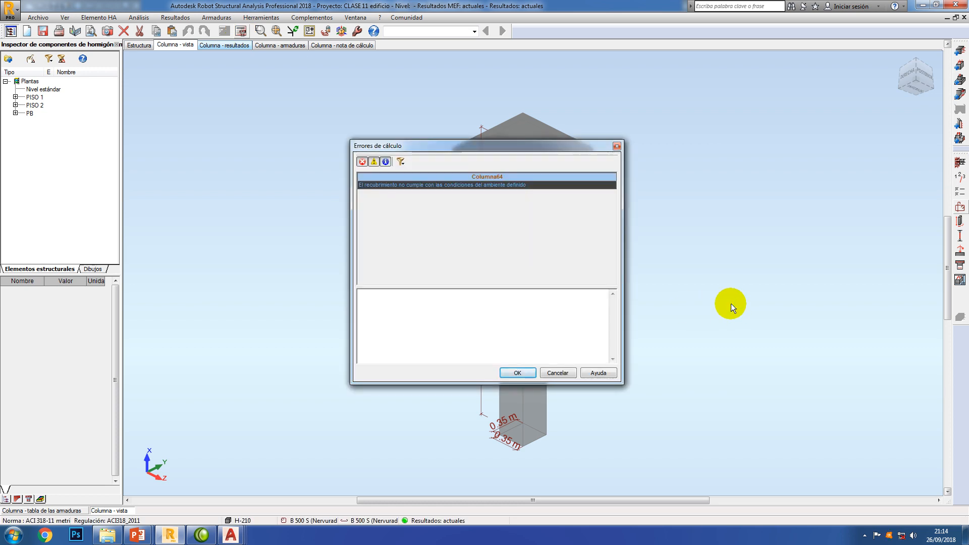
{"action": "left_click_drag", "start_coordinate": [583, 147], "coordinate": [833, 112]}
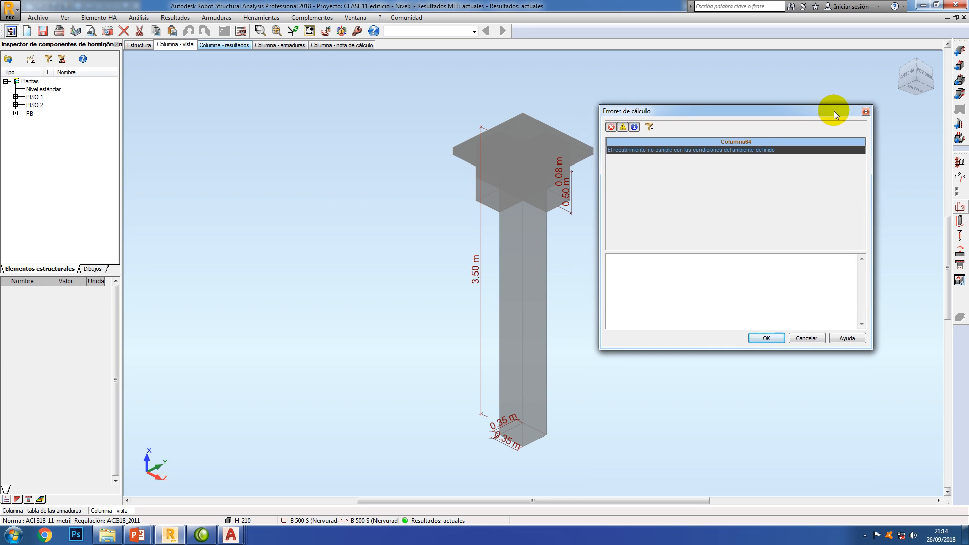
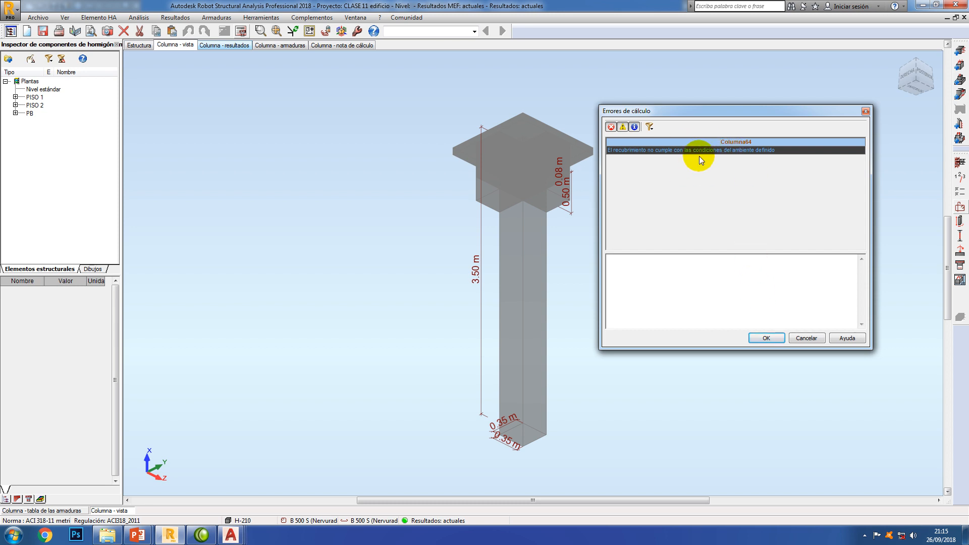
{"action": "left_click", "coordinate": [765, 340]}
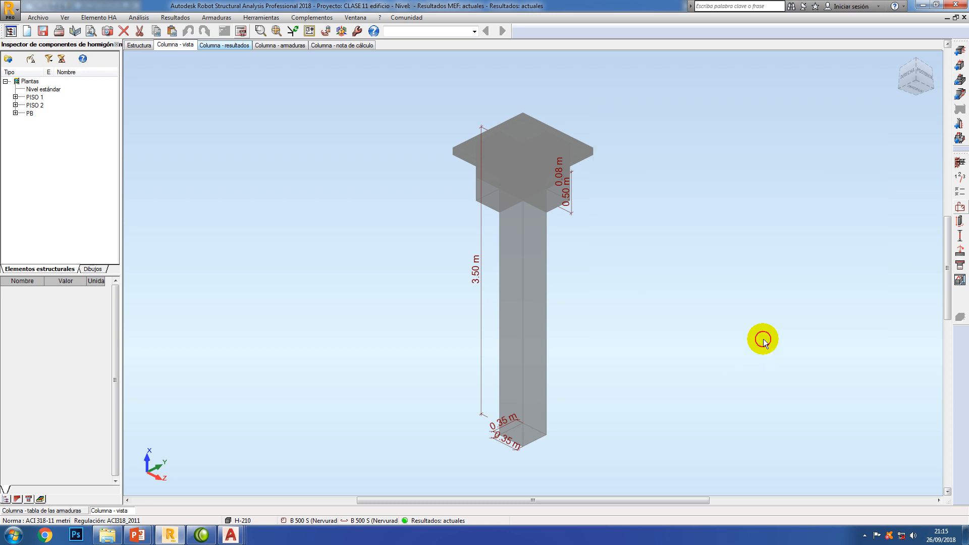
Open the column's reinforcement view and examine the stirrups, longitudinal bars and dowels along its height
{"action": "left_click", "coordinate": [276, 45]}
{"action": "middle_click_drag", "start_coordinate": [587, 228], "coordinate": [535, 224]}
{"action": "scroll", "coordinate": [580, 205], "scroll_direction": "up", "scroll_amount": 3}
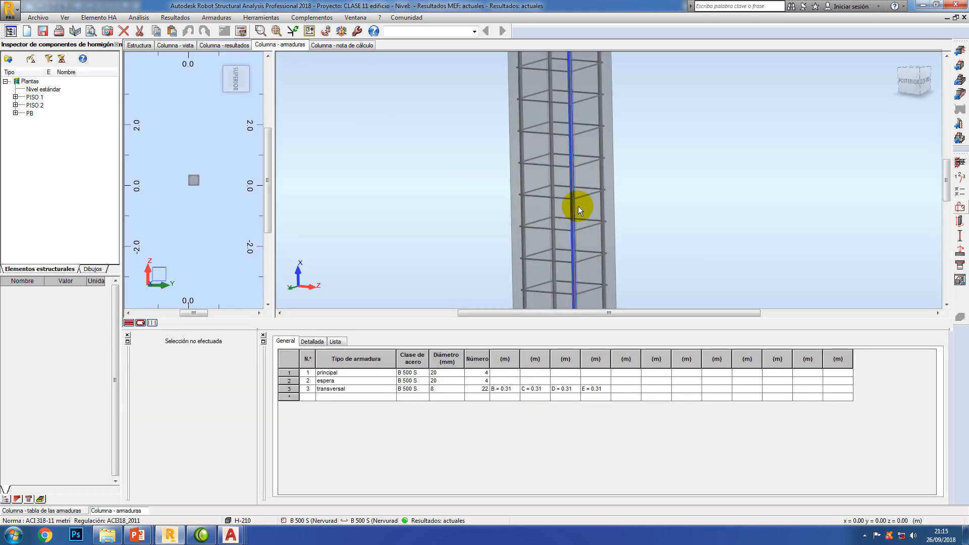
{"action": "scroll", "coordinate": [645, 196], "scroll_direction": "down", "scroll_amount": 4}
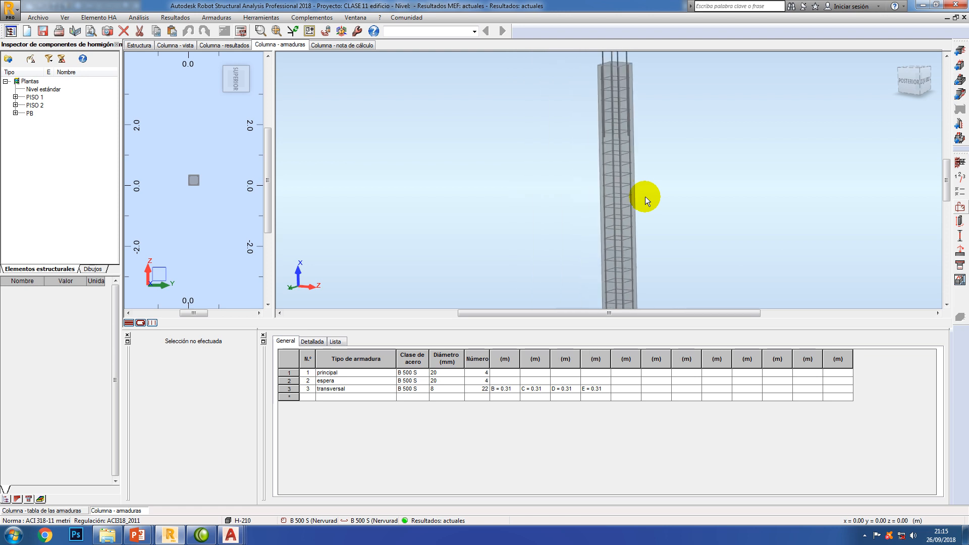
{"action": "middle_click_drag", "start_coordinate": [688, 221], "coordinate": [658, 243]}
{"action": "scroll", "coordinate": [597, 99], "scroll_direction": "up", "scroll_amount": 5}
{"action": "scroll", "coordinate": [633, 155], "scroll_direction": "down", "scroll_amount": 5}
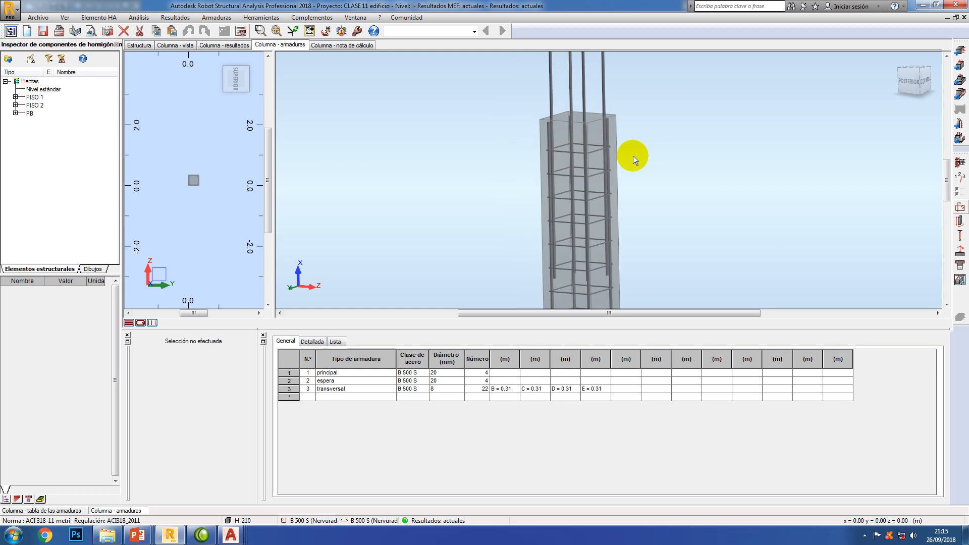
{"action": "middle_click_drag", "start_coordinate": [690, 280], "coordinate": [636, 225]}
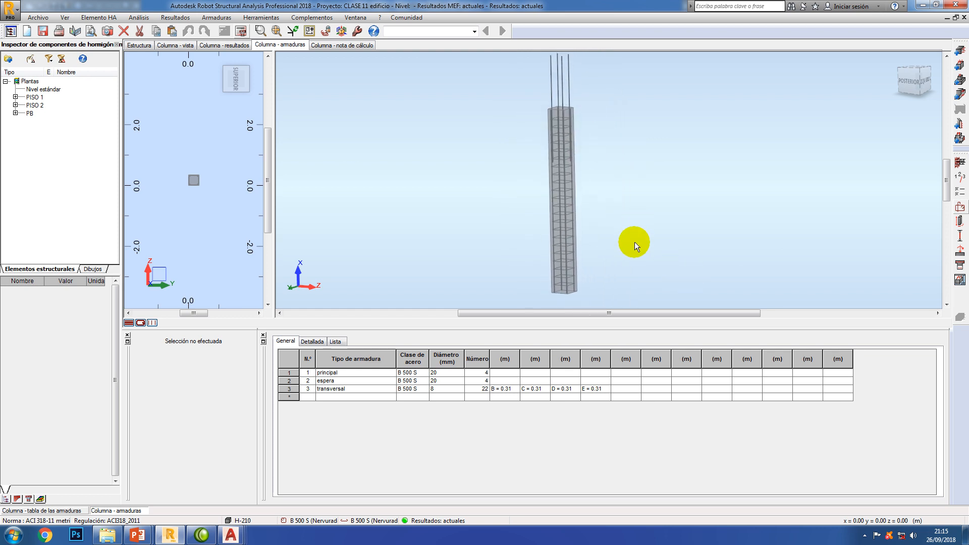
Rotate the reinforcement model in 3D and examine the bars closely at the column's upper end
{"action": "right_click", "coordinate": [622, 217]}
{"action": "mouse_move", "coordinate": [652, 230]}
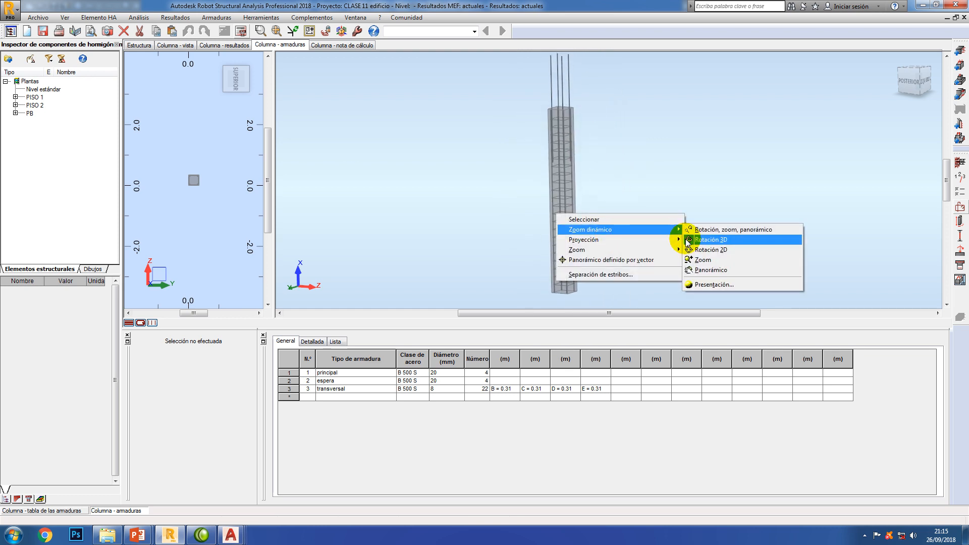
{"action": "left_click", "coordinate": [690, 243]}
{"action": "mouse_move", "coordinate": [585, 217]}
{"action": "left_mouse_down"}
{"action": "mouse_move", "coordinate": [628, 212]}
{"action": "mouse_move", "coordinate": [573, 218]}
{"action": "left_mouse_up"}
{"action": "scroll", "coordinate": [560, 109], "scroll_direction": "up", "scroll_amount": 10}
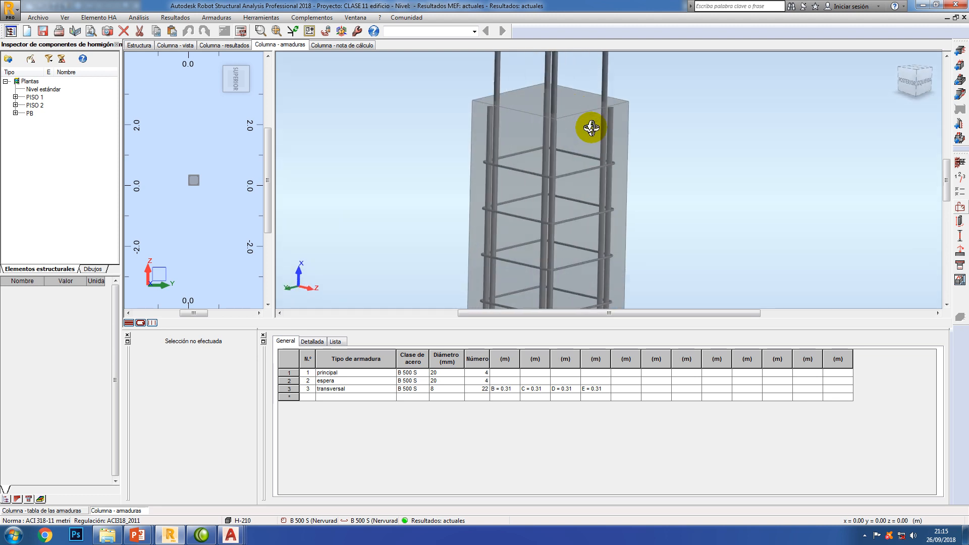
{"action": "mouse_move", "coordinate": [544, 169]}
{"action": "left_mouse_down"}
{"action": "mouse_move", "coordinate": [531, 178]}
{"action": "mouse_move", "coordinate": [547, 177]}
{"action": "mouse_move", "coordinate": [534, 171]}
{"action": "left_mouse_up"}
{"action": "scroll", "coordinate": [536, 170], "scroll_direction": "down", "scroll_amount": 5}
Leave 3D rotation and select the main longitudinal bars to examine their extent along the whole column
{"action": "right_click", "coordinate": [468, 113]}
{"action": "left_click", "coordinate": [468, 114]}
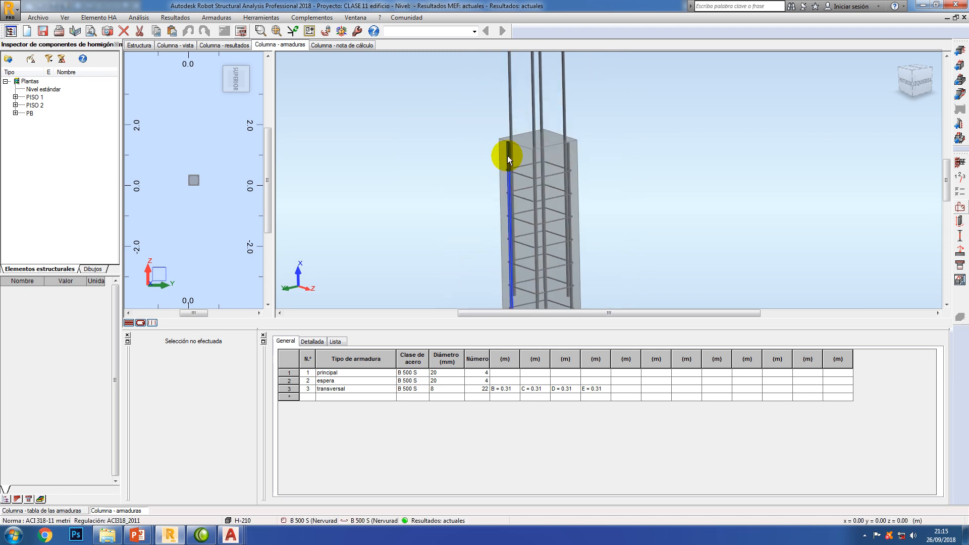
{"action": "left_click", "coordinate": [507, 155]}
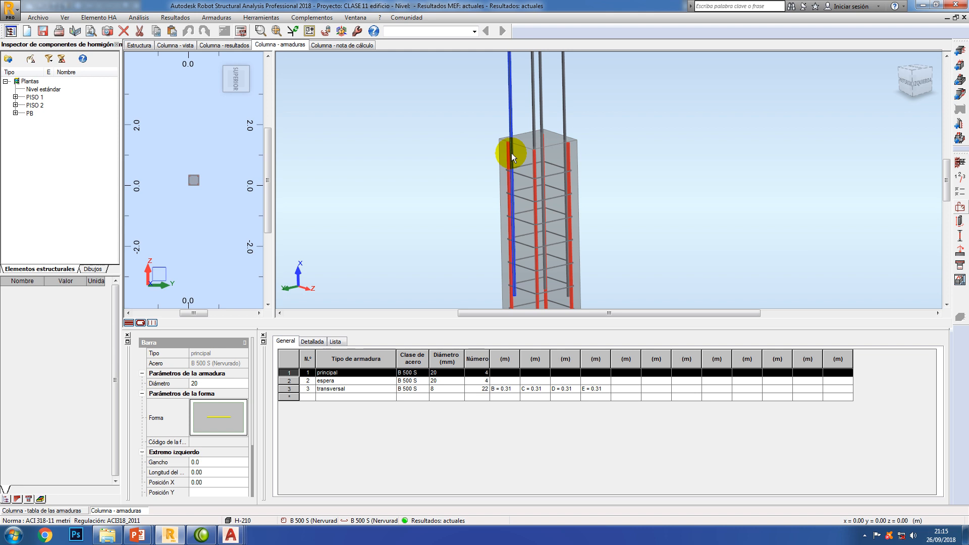
{"action": "scroll", "coordinate": [476, 147], "scroll_direction": "down", "scroll_amount": 4}
{"action": "middle_click_drag", "start_coordinate": [535, 191], "coordinate": [576, 185]}
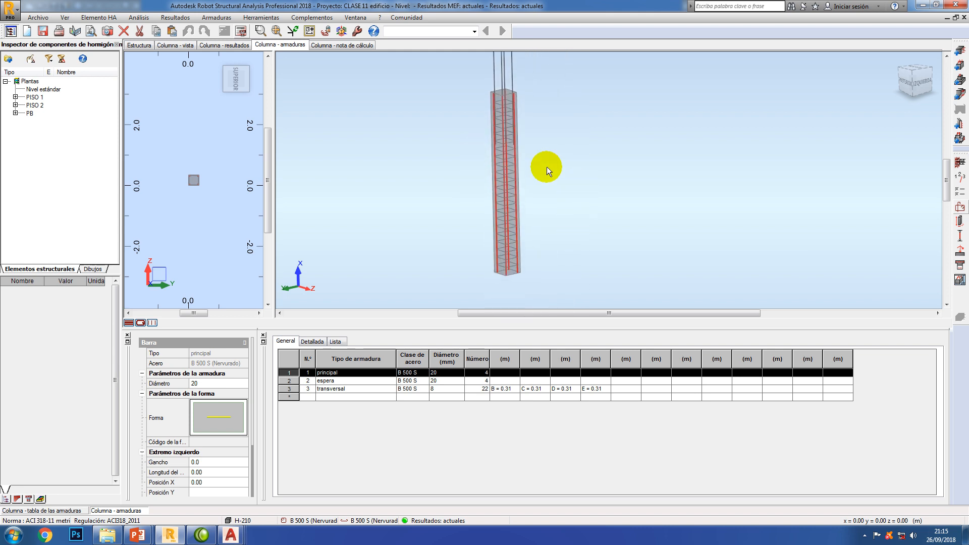
Open the column's results and compare the interaction curves and safety factors of the C4, C5 and C6 ELU combinations
{"action": "left_click", "coordinate": [222, 46]}
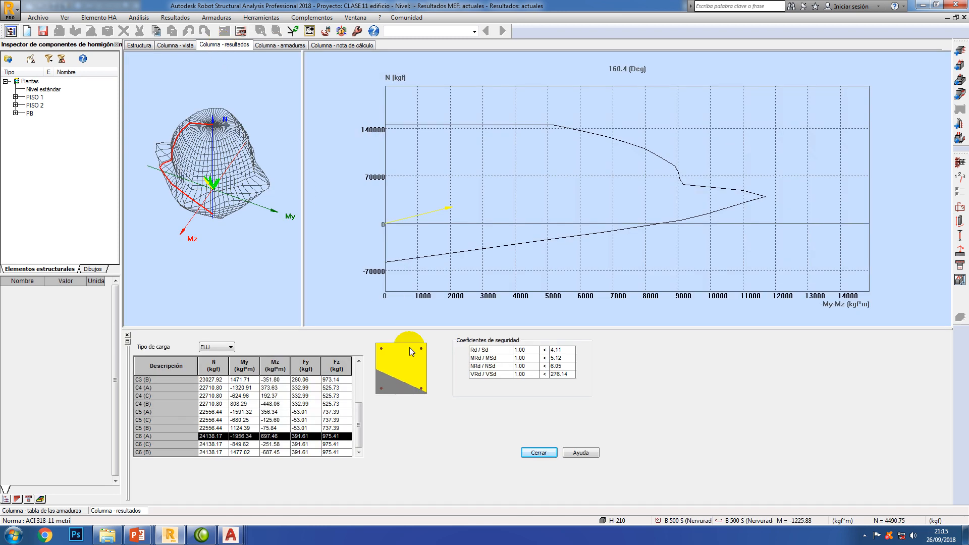
{"action": "left_click", "coordinate": [218, 428]}
{"action": "left_click", "coordinate": [218, 404]}
{"action": "left_click", "coordinate": [222, 396]}
{"action": "left_click", "coordinate": [217, 387]}
{"action": "left_click", "coordinate": [218, 428]}
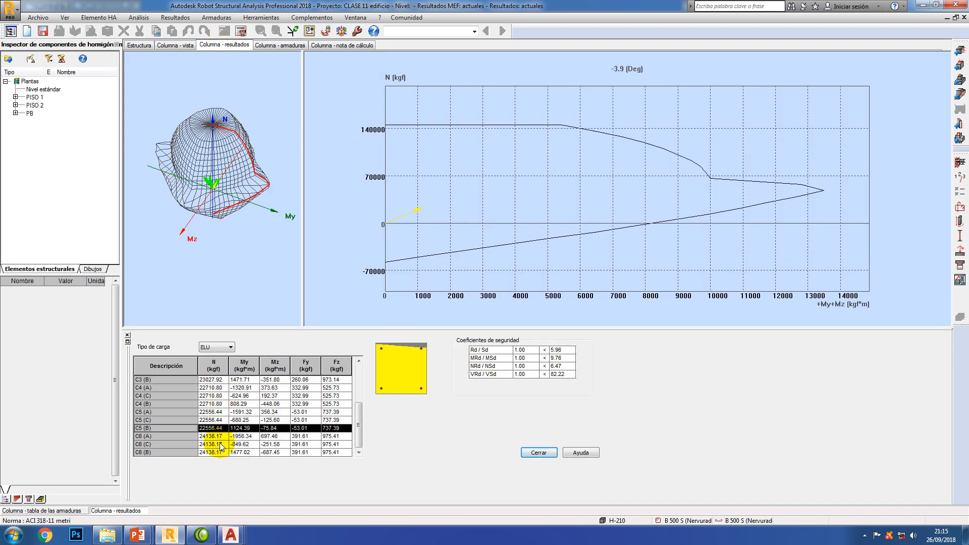
{"action": "left_click", "coordinate": [221, 445]}
{"action": "left_click", "coordinate": [218, 412]}
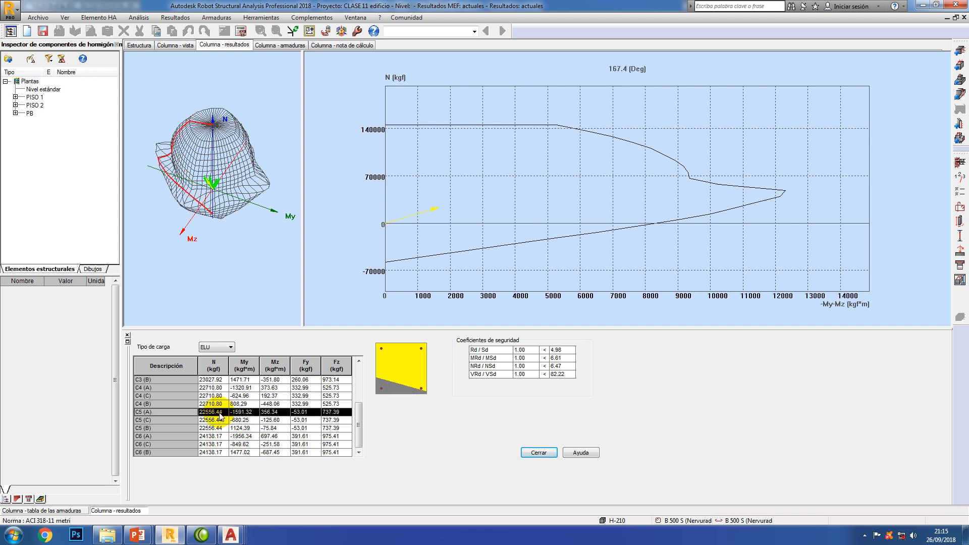
{"action": "left_click", "coordinate": [218, 402]}
{"action": "left_click", "coordinate": [220, 412]}
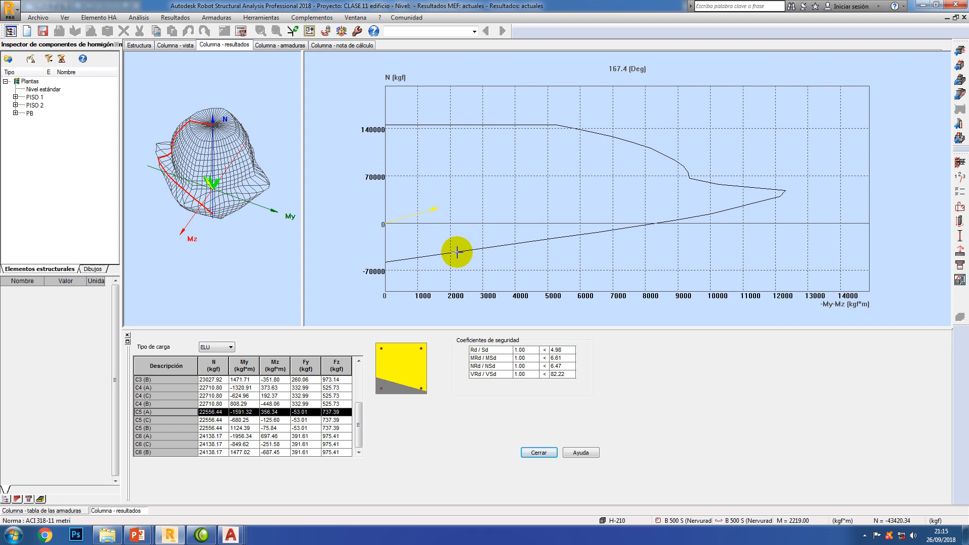
Open the column's calculation note and review its materials, geometry, calculation options, loads and ELU analysis
{"action": "left_click", "coordinate": [327, 46]}
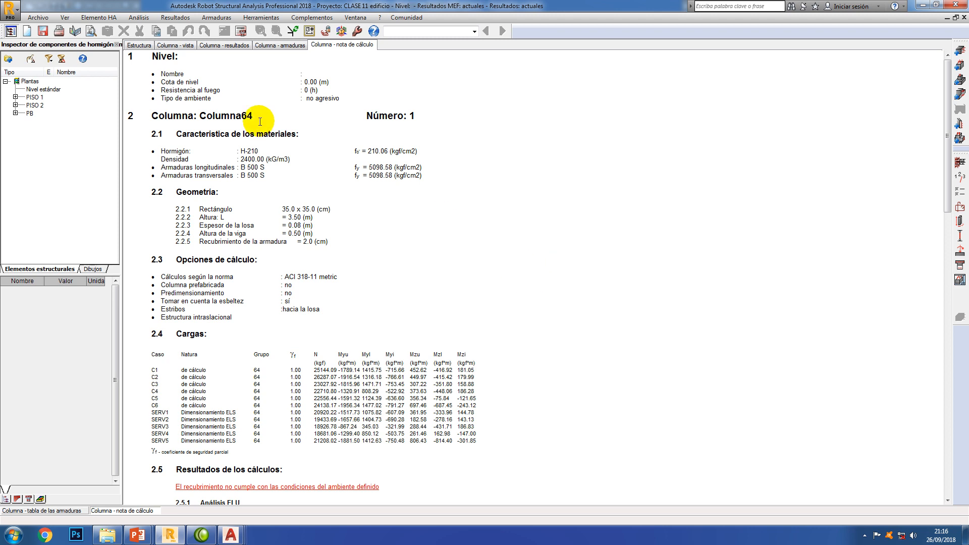
{"action": "left_click", "coordinate": [301, 309]}
{"action": "scroll", "coordinate": [363, 280], "scroll_direction": "down", "scroll_amount": 5}
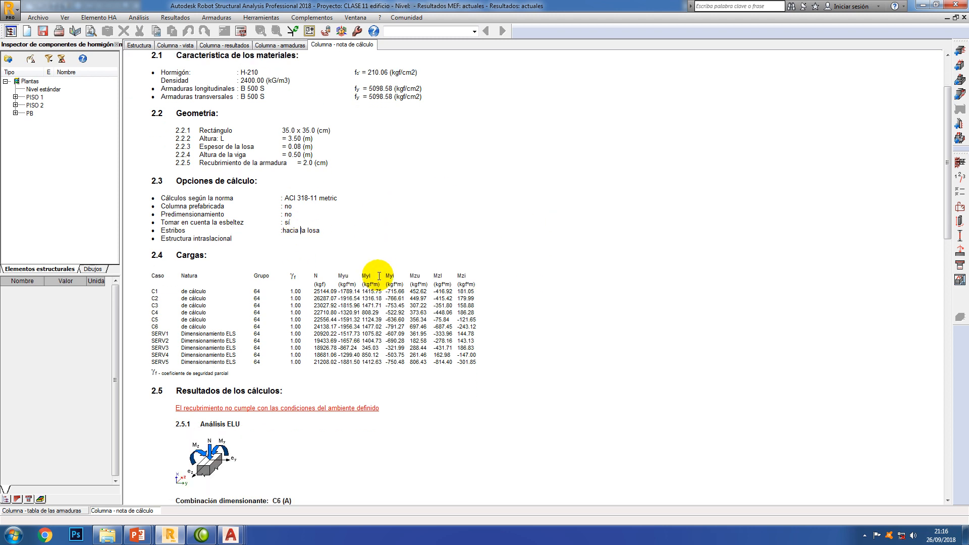
{"action": "scroll", "coordinate": [378, 273], "scroll_direction": "down", "scroll_amount": 2}
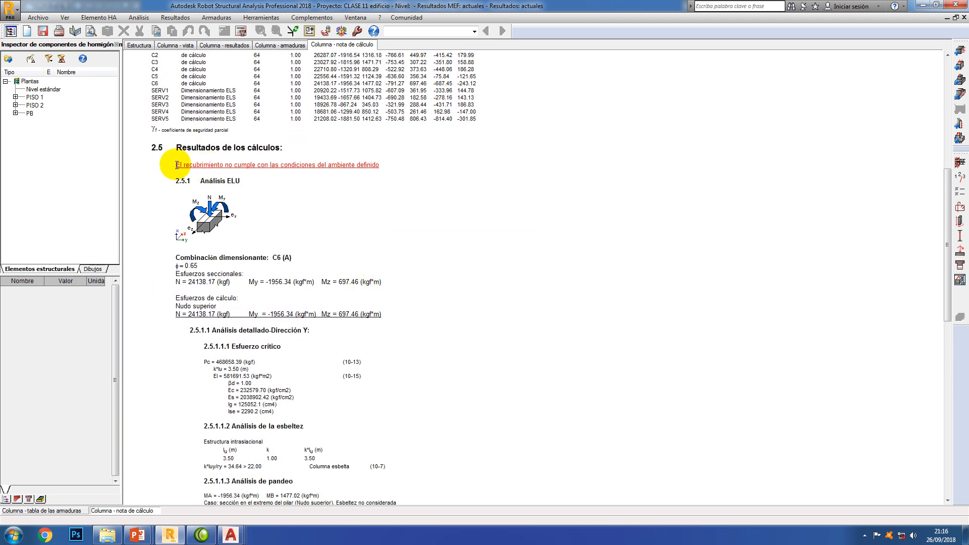
Examine the cover warning in the calculation results against the reinforcement cover and design code listed in the note
{"action": "left_click_drag", "start_coordinate": [175, 164], "coordinate": [375, 168]}
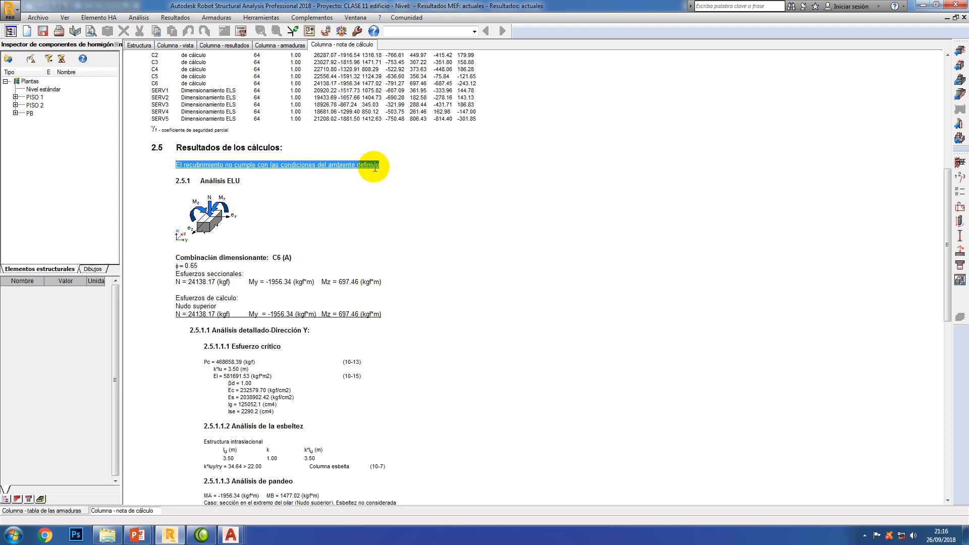
{"action": "left_click", "coordinate": [374, 167]}
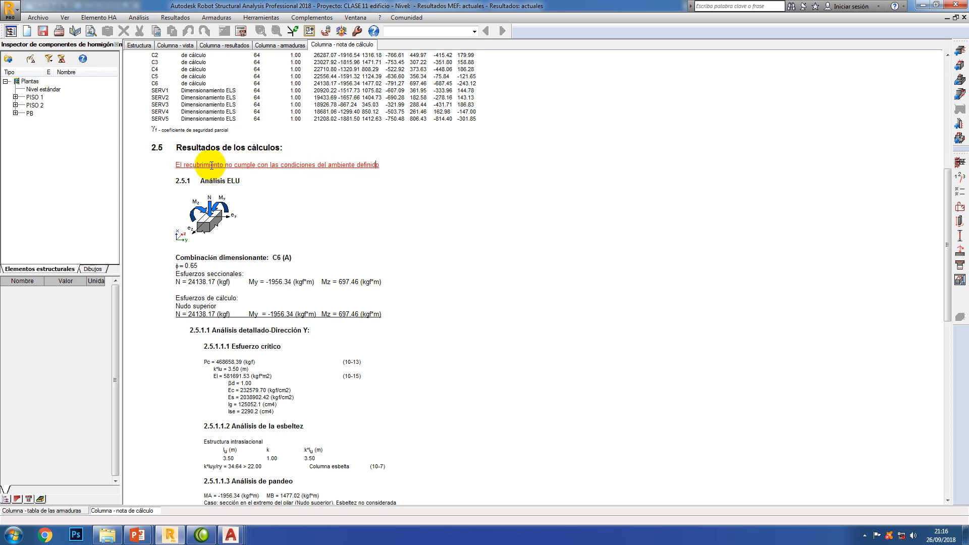
{"action": "left_click_drag", "start_coordinate": [207, 165], "coordinate": [294, 167]}
{"action": "scroll", "coordinate": [308, 167], "scroll_direction": "up", "scroll_amount": 10}
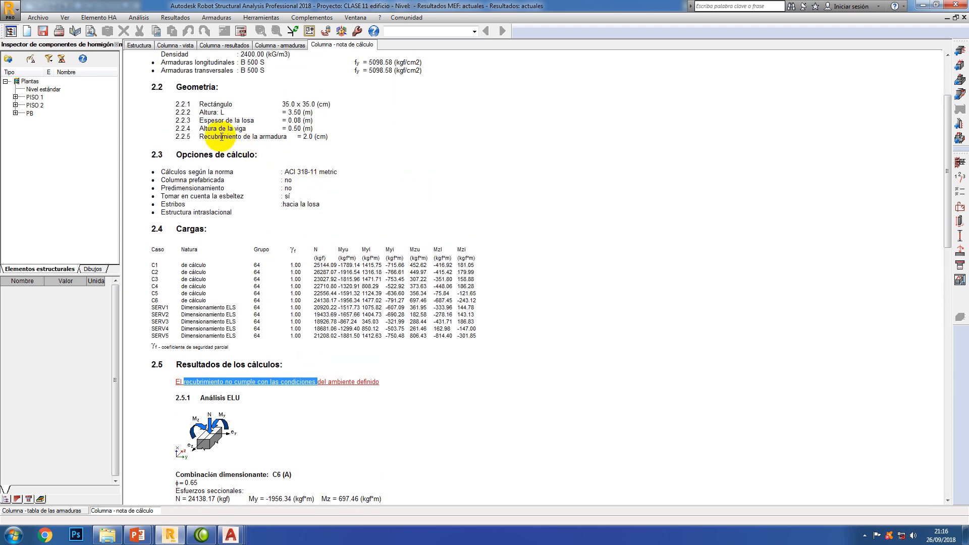
{"action": "left_click_drag", "start_coordinate": [303, 136], "coordinate": [326, 137]}
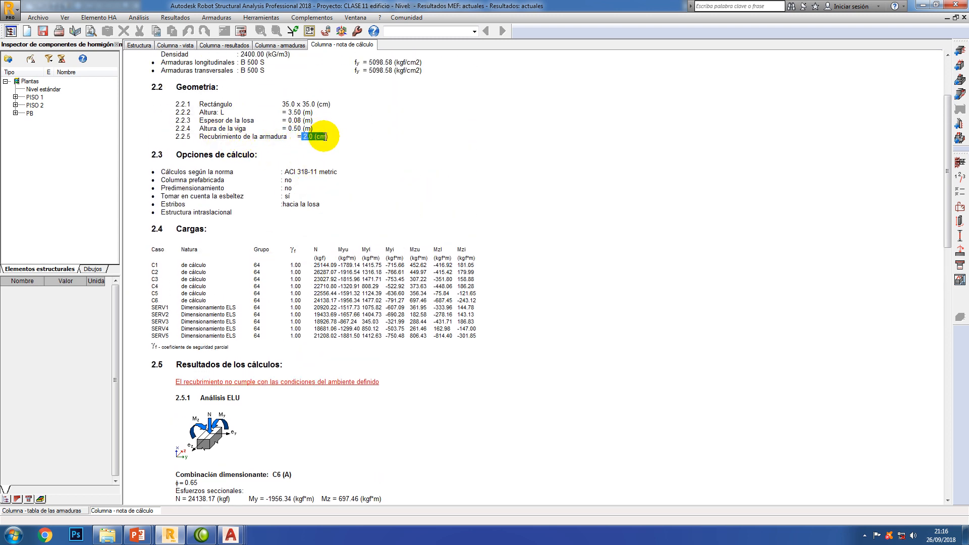
{"action": "left_click", "coordinate": [299, 136]}
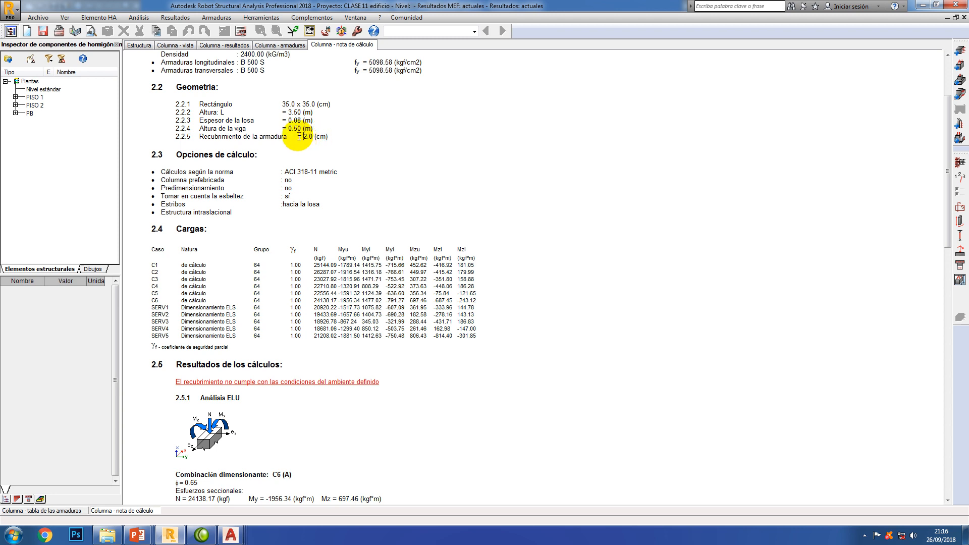
{"action": "left_click_drag", "start_coordinate": [297, 136], "coordinate": [323, 137]}
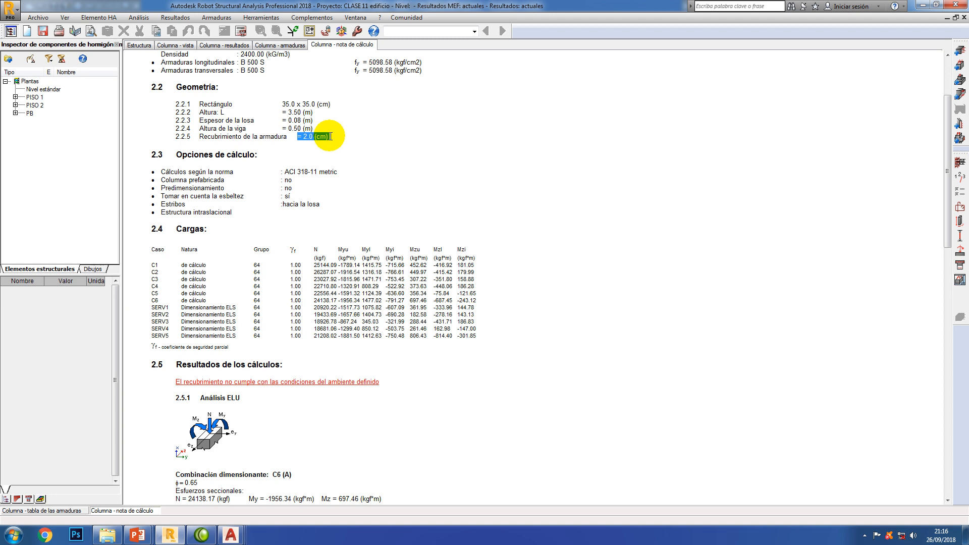
{"action": "left_click_drag", "start_coordinate": [176, 380], "coordinate": [338, 385]}
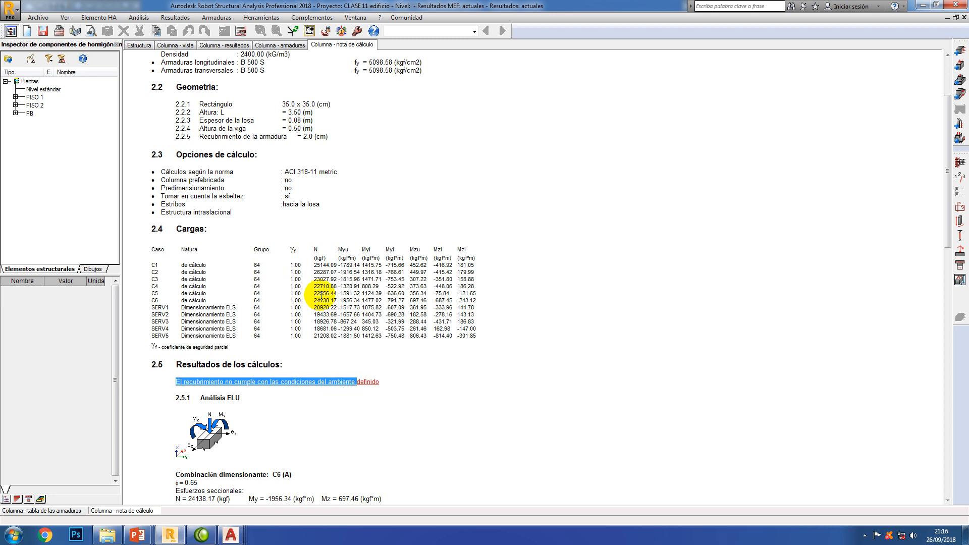
{"action": "left_click_drag", "start_coordinate": [285, 172], "coordinate": [331, 171]}
{"action": "left_click", "coordinate": [293, 172]}
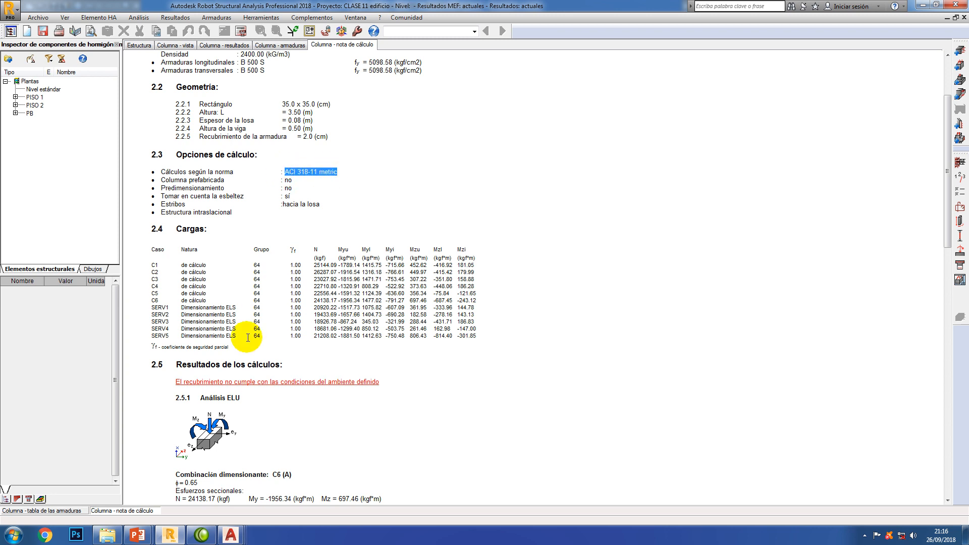
{"action": "left_click_drag", "start_coordinate": [178, 381], "coordinate": [366, 385]}
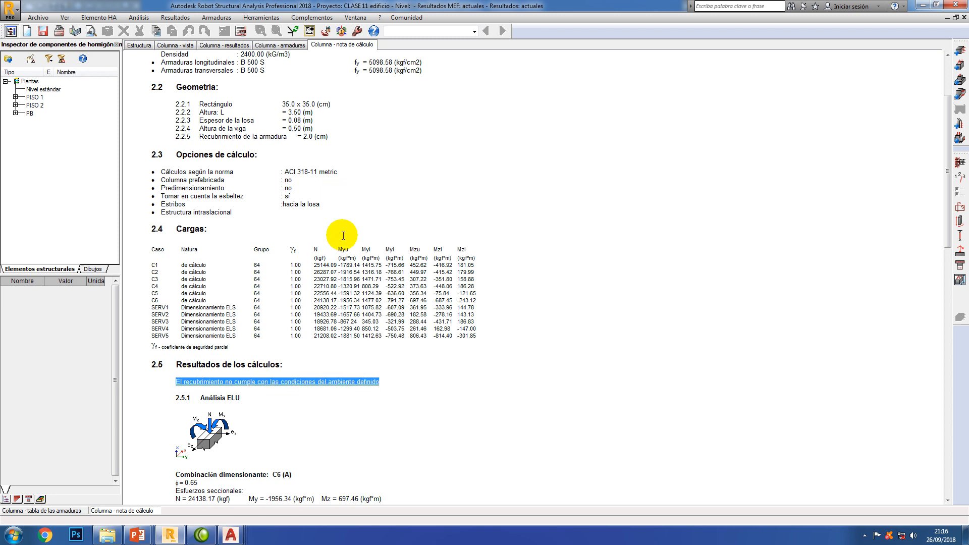
{"action": "left_click", "coordinate": [334, 299]}
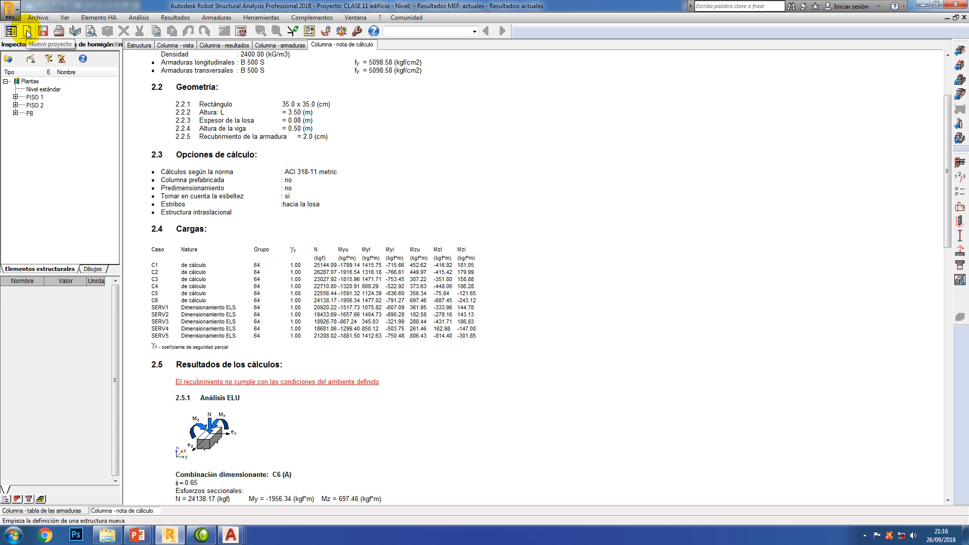
Review the critical force, slenderness and buckling analyses for the Y and Z directions in the calculation note
{"action": "scroll", "coordinate": [395, 325], "scroll_direction": "down", "scroll_amount": 9}
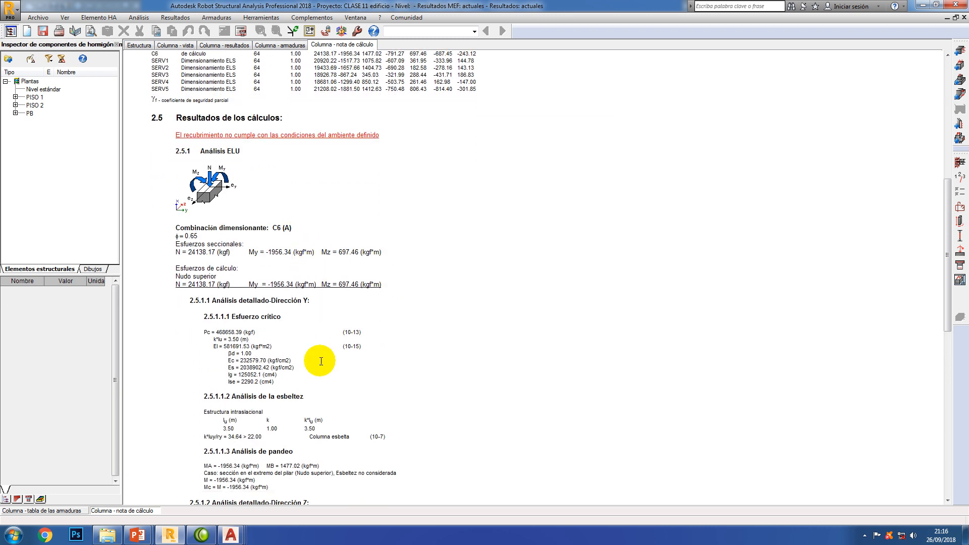
{"action": "scroll", "coordinate": [333, 343], "scroll_direction": "down", "scroll_amount": 2}
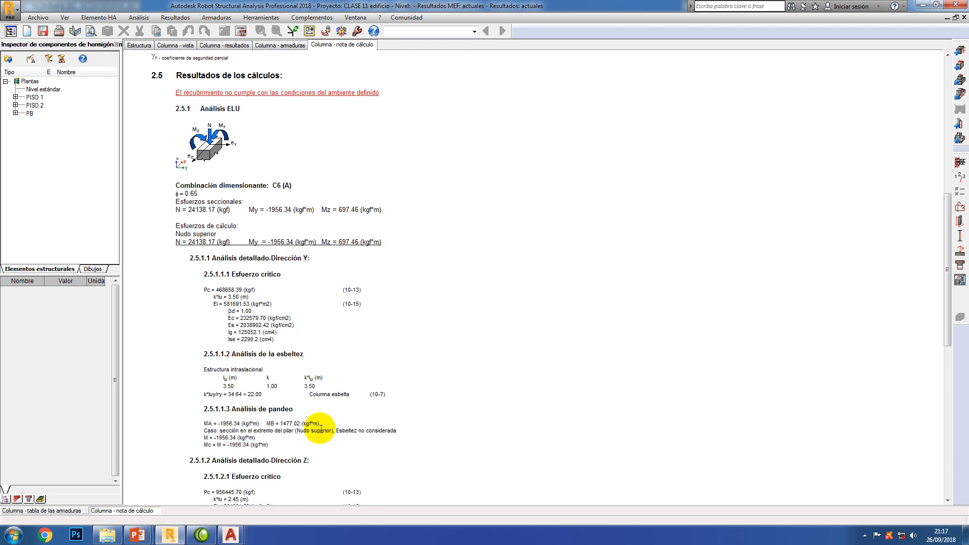
{"action": "scroll", "coordinate": [360, 346], "scroll_direction": "down", "scroll_amount": 4}
{"action": "scroll", "coordinate": [360, 346], "scroll_direction": "down", "scroll_amount": 4}
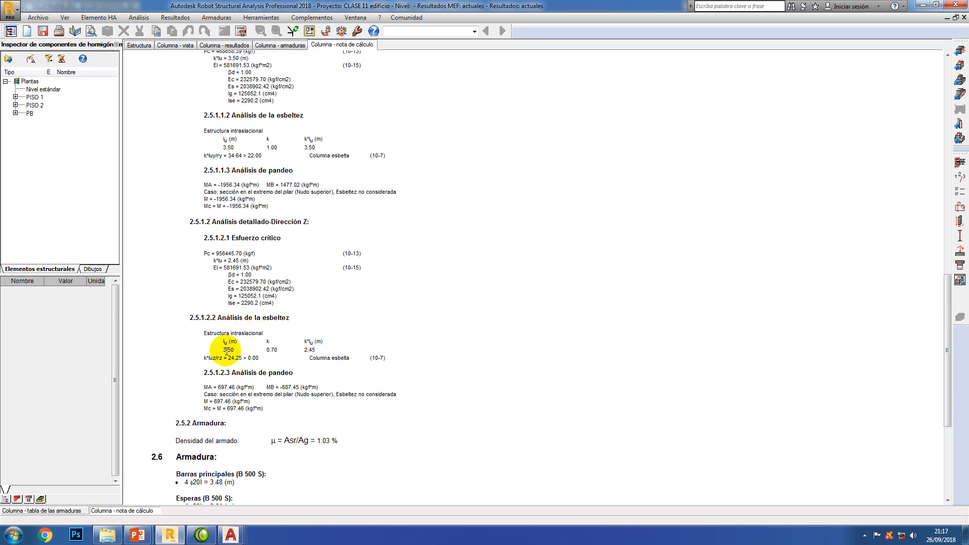
{"action": "left_click_drag", "start_coordinate": [258, 356], "coordinate": [313, 354]}
{"action": "left_click", "coordinate": [312, 353]}
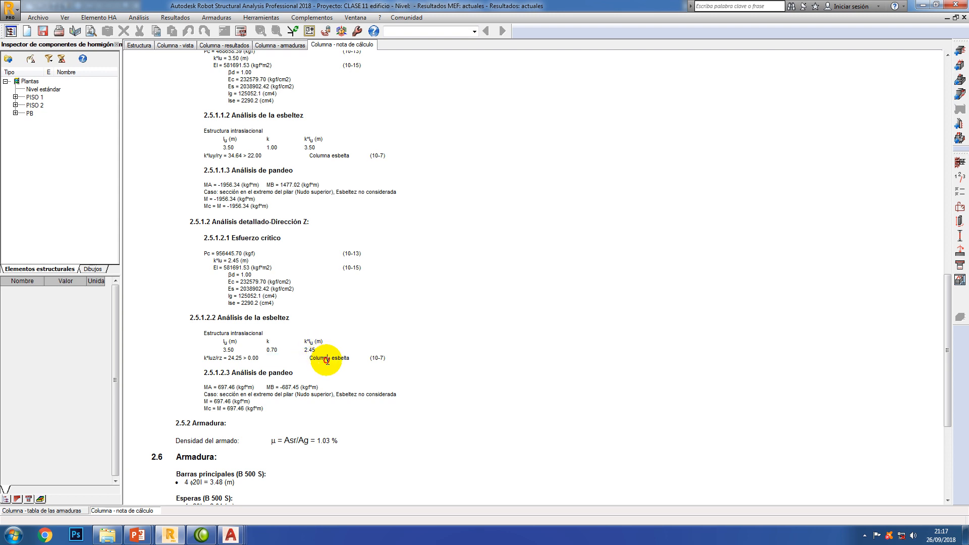
{"action": "left_click_drag", "start_coordinate": [311, 359], "coordinate": [346, 360]}
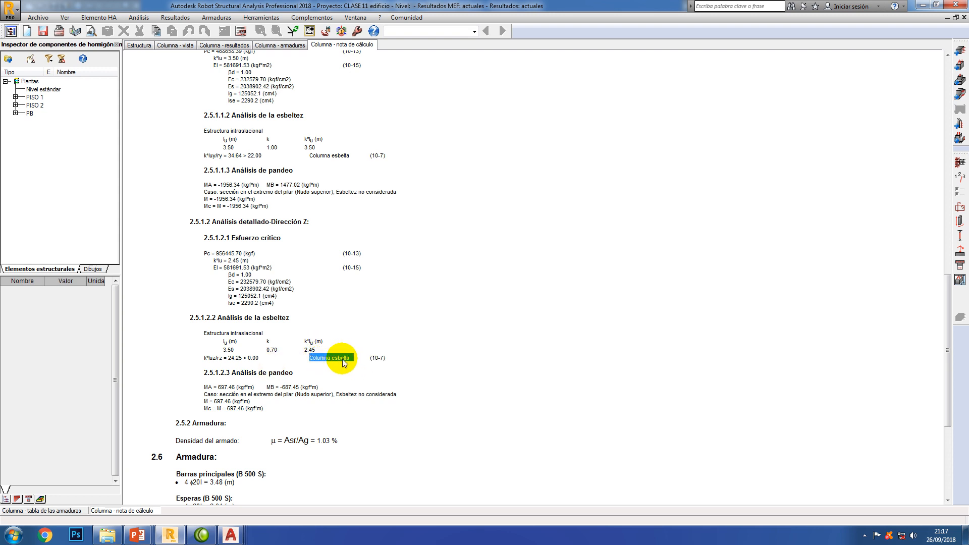
{"action": "double_click", "coordinate": [230, 358]}
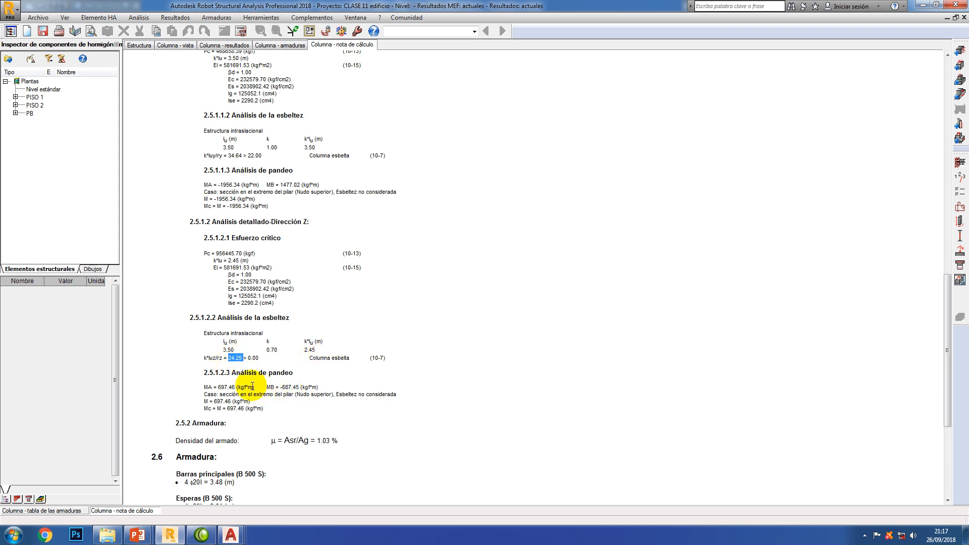
{"action": "left_click", "coordinate": [255, 403]}
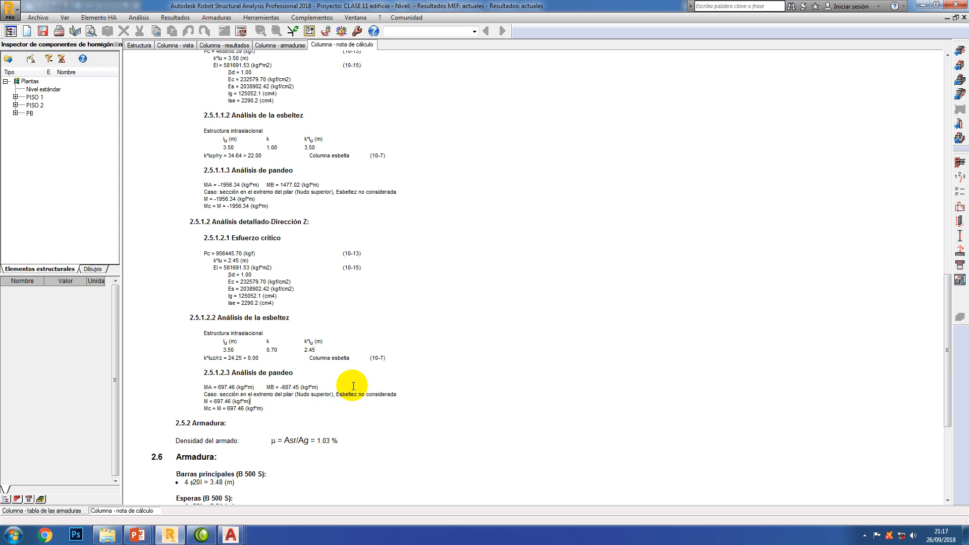
Read the reinforcement and quantity sections at the end of the note, and return to its level and material data
{"action": "scroll", "coordinate": [353, 384], "scroll_direction": "down", "scroll_amount": 6}
{"action": "scroll", "coordinate": [354, 386], "scroll_direction": "down", "scroll_amount": 2}
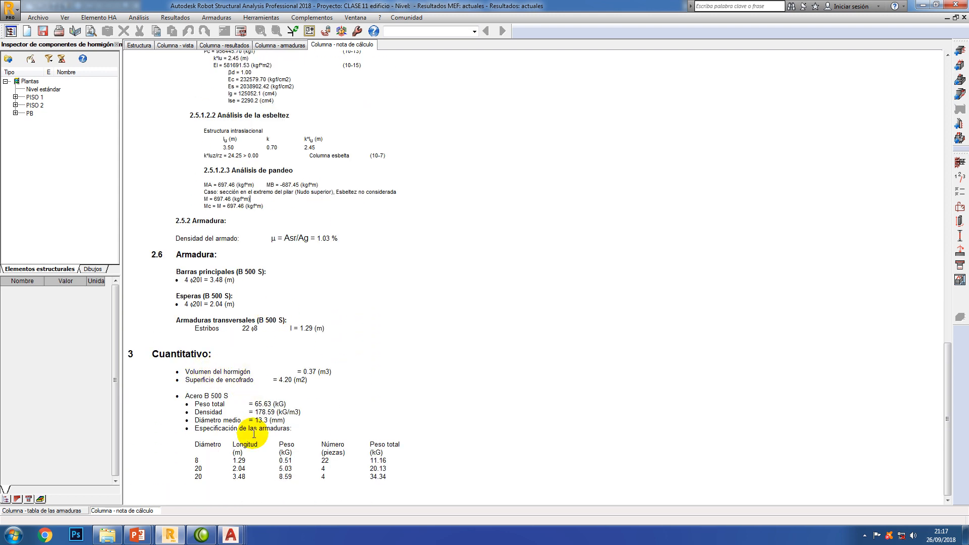
{"action": "scroll", "coordinate": [362, 365], "scroll_direction": "up", "scroll_amount": 5}
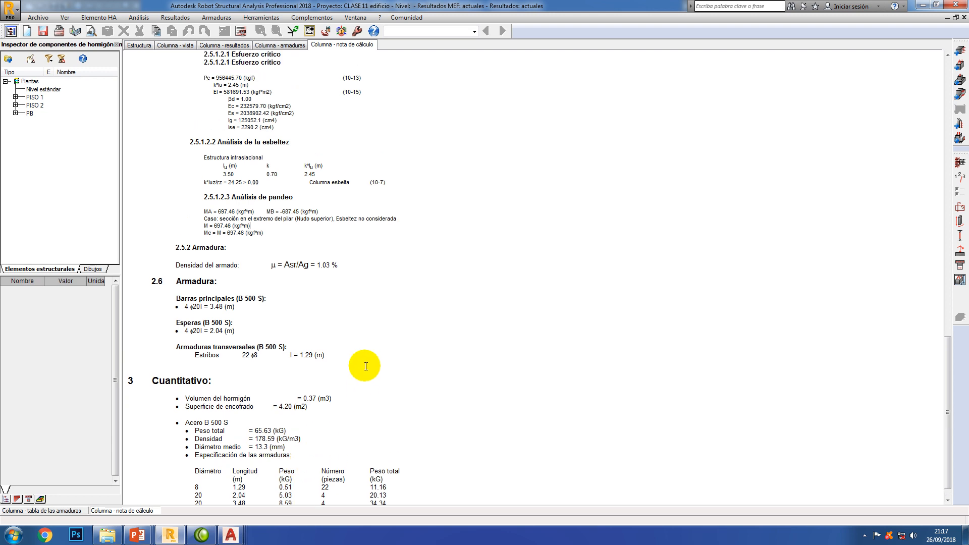
{"action": "scroll", "coordinate": [363, 368], "scroll_direction": "up", "scroll_amount": 3}
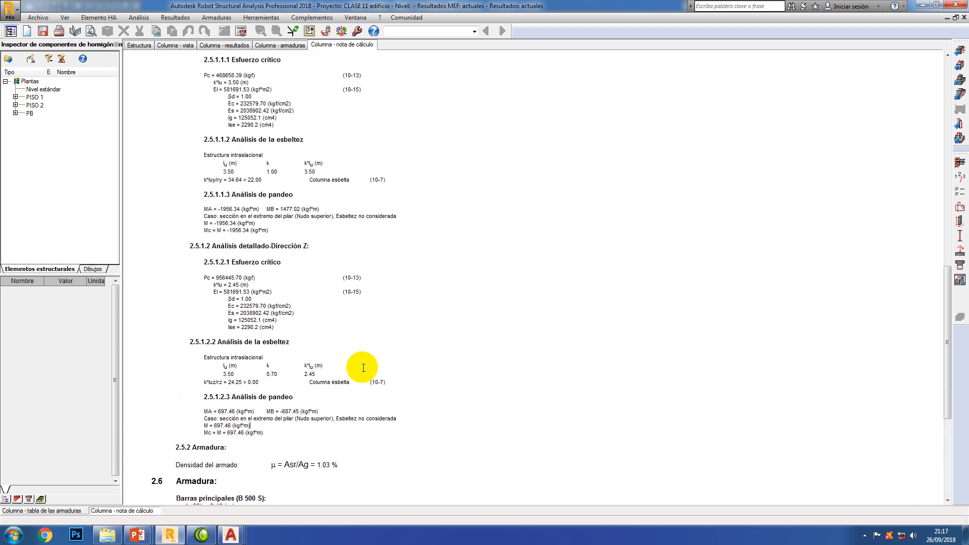
{"action": "scroll", "coordinate": [364, 368], "scroll_direction": "up", "scroll_amount": 7}
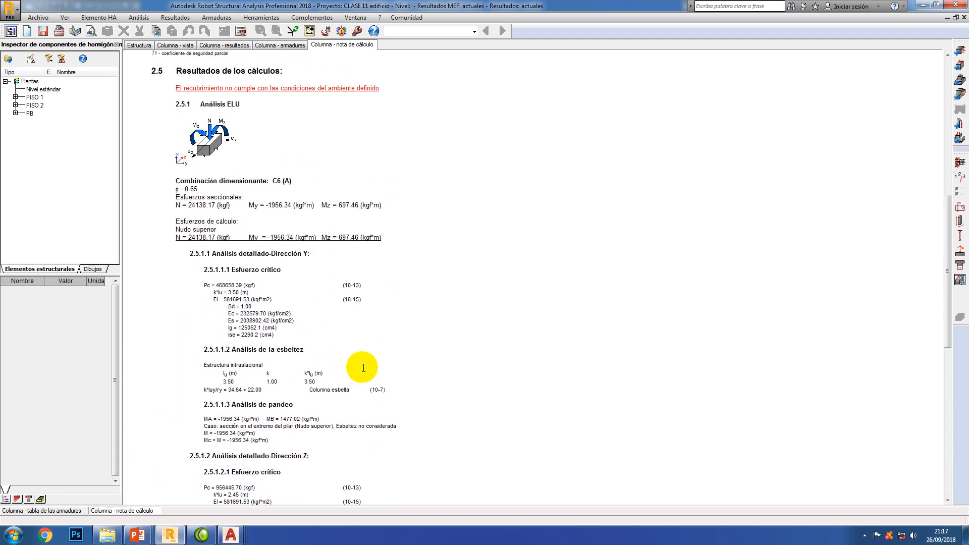
{"action": "scroll", "coordinate": [364, 368], "scroll_direction": "up", "scroll_amount": 2}
{"action": "scroll", "coordinate": [363, 368], "scroll_direction": "up", "scroll_amount": 3}
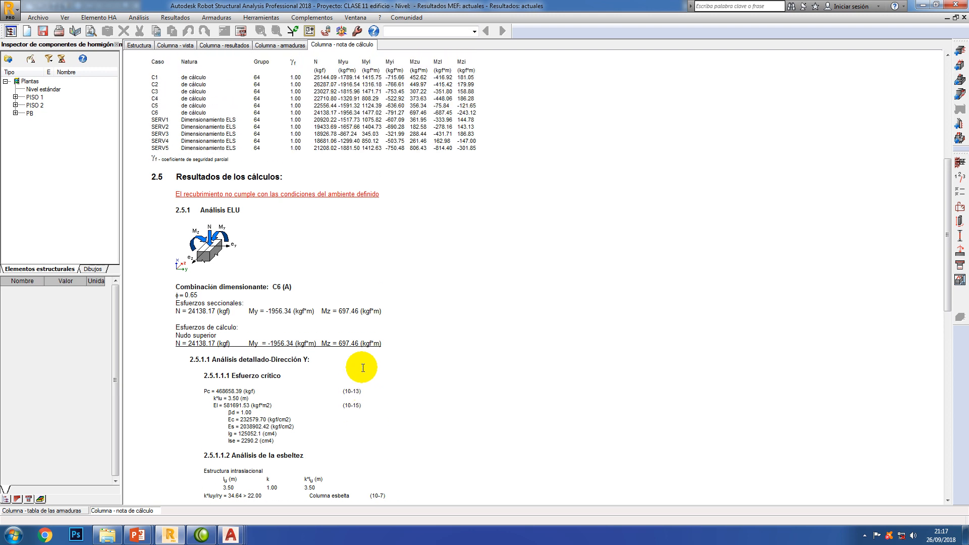
{"action": "scroll", "coordinate": [363, 368], "scroll_direction": "up", "scroll_amount": 10}
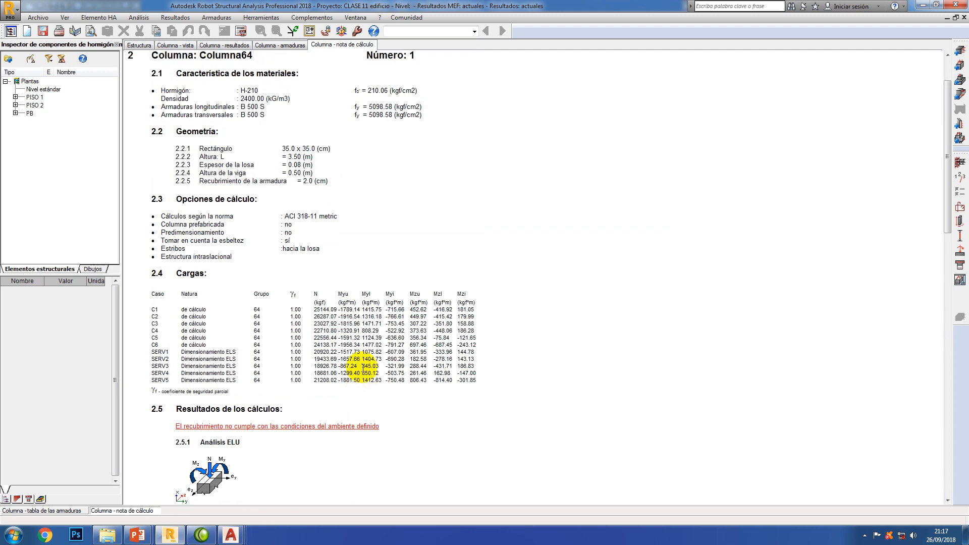
{"action": "scroll", "coordinate": [364, 368], "scroll_direction": "up", "scroll_amount": 2}
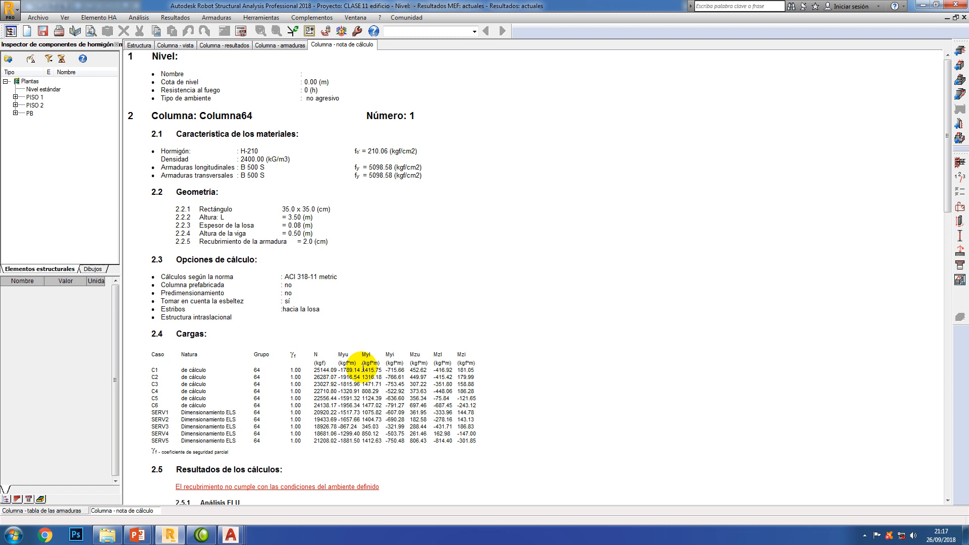
Recheck the cover warning in the calculation results alongside the level data, geometry and load cases of the column
{"action": "scroll", "coordinate": [363, 367], "scroll_direction": "down", "scroll_amount": 7}
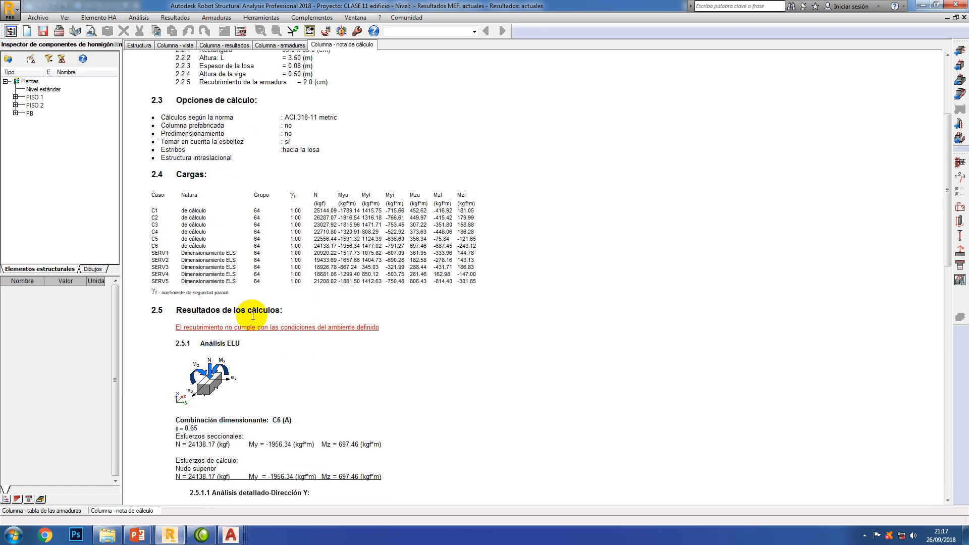
{"action": "left_click_drag", "start_coordinate": [192, 327], "coordinate": [355, 332]}
{"action": "left_click", "coordinate": [349, 329]}
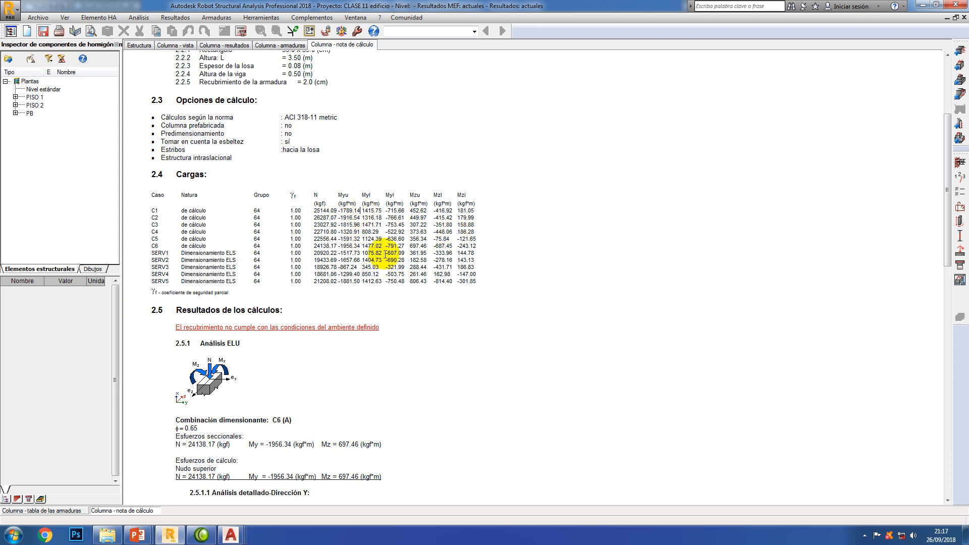
{"action": "scroll", "coordinate": [387, 249], "scroll_direction": "down", "scroll_amount": 1}
{"action": "scroll", "coordinate": [384, 217], "scroll_direction": "up", "scroll_amount": 4}
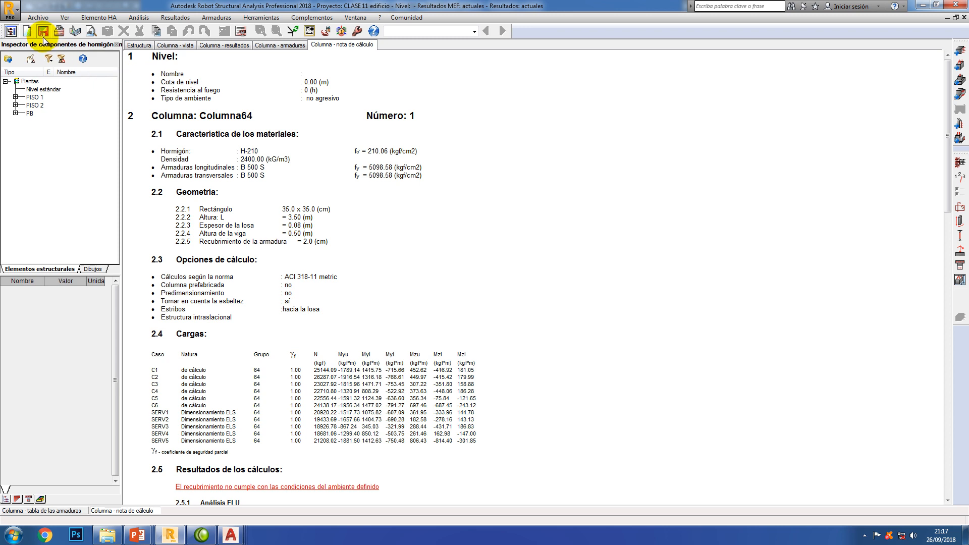
{"action": "left_click", "coordinate": [256, 134]}
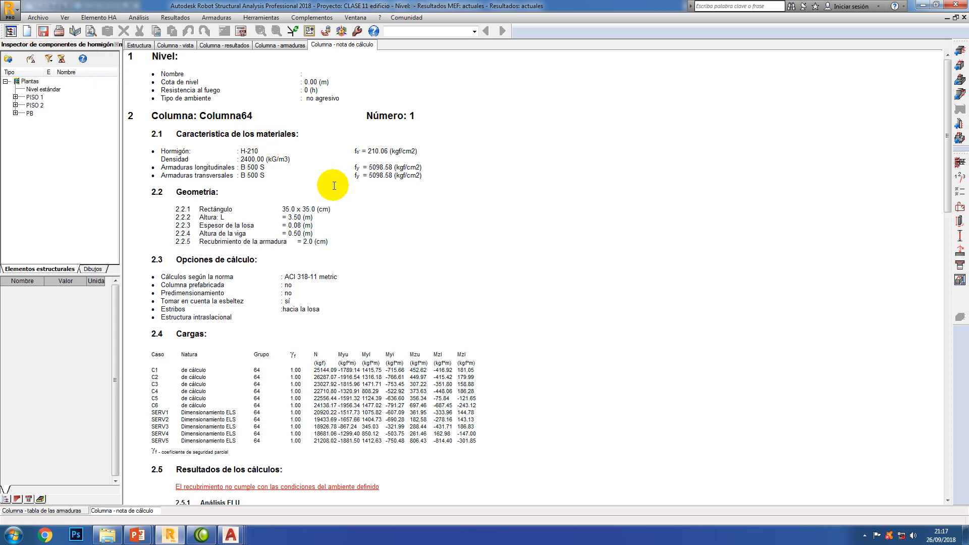
{"action": "scroll", "coordinate": [334, 185], "scroll_direction": "down", "scroll_amount": 7}
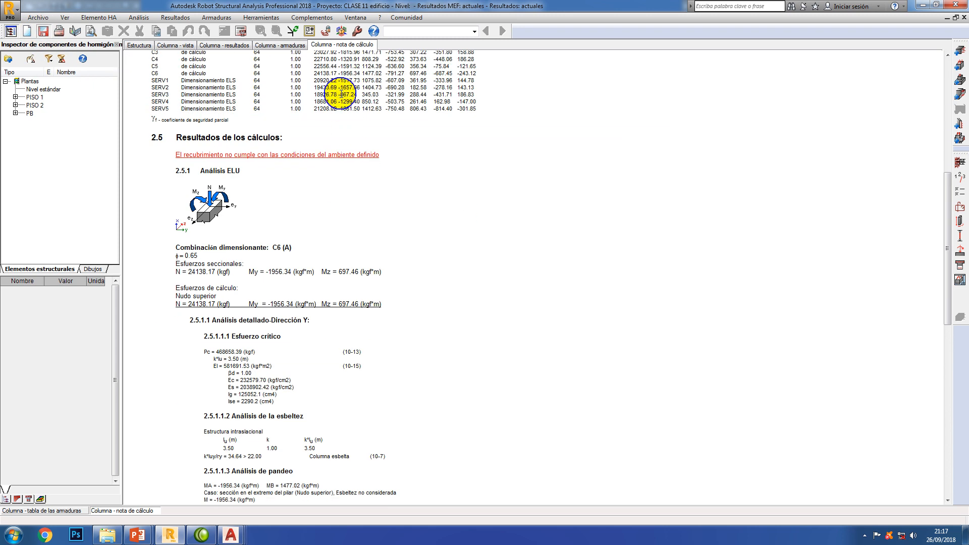
{"action": "left_click", "coordinate": [212, 101]}
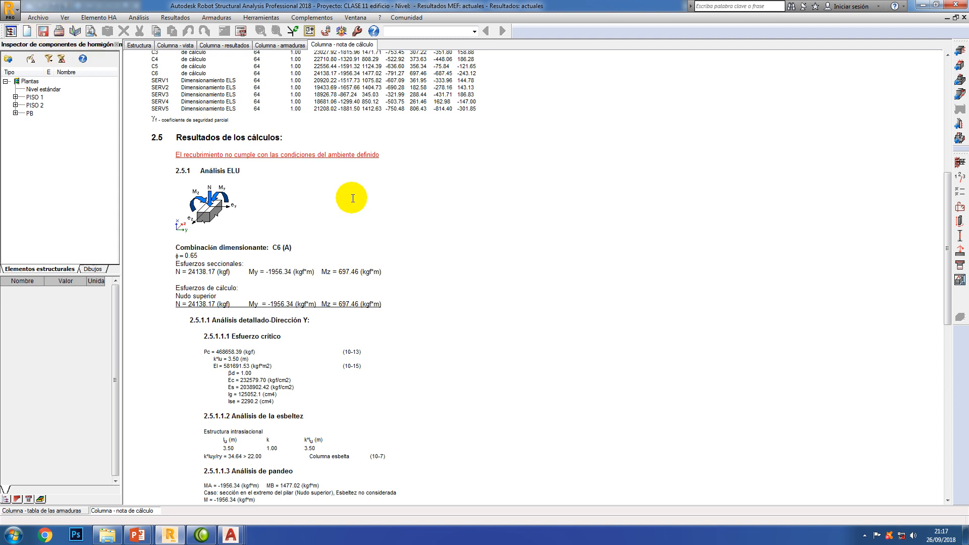
{"action": "left_click", "coordinate": [190, 98]}
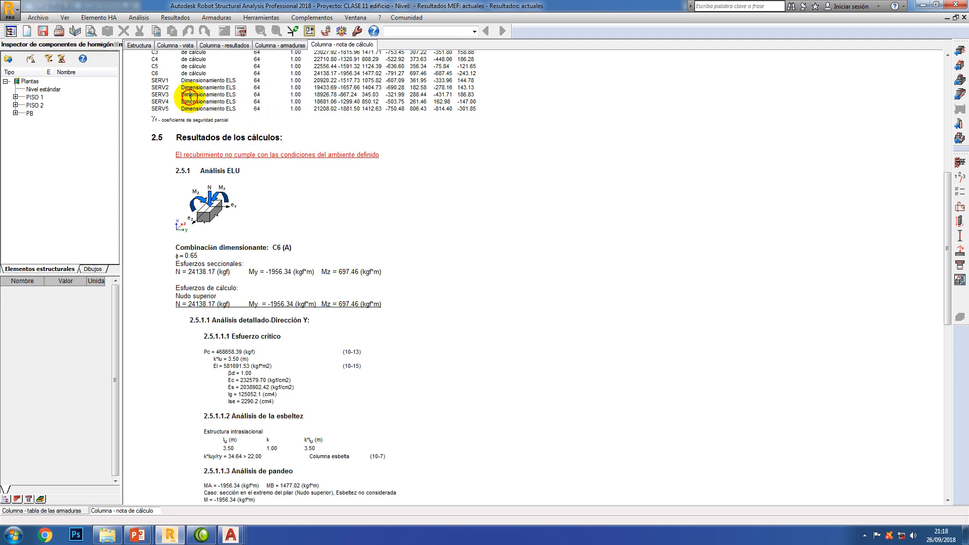
Save the current building project
{"action": "left_click", "coordinate": [38, 19]}
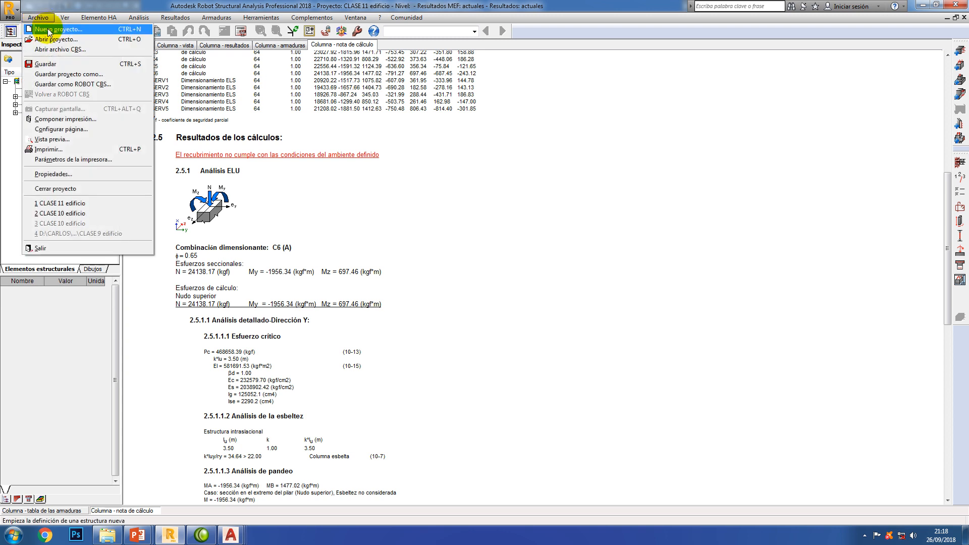
{"action": "left_click", "coordinate": [58, 64]}
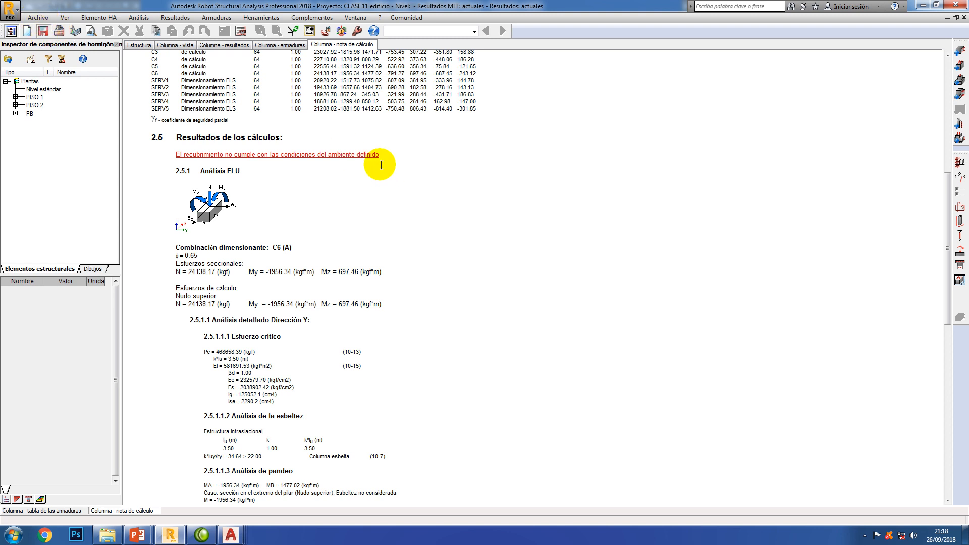
{"action": "left_click_drag", "start_coordinate": [337, 81], "coordinate": [370, 162]}
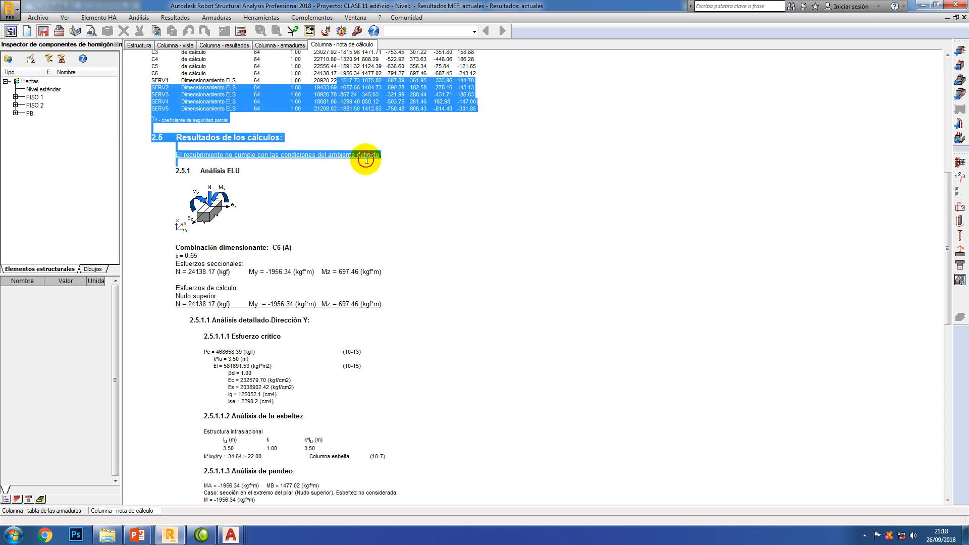
{"action": "scroll", "coordinate": [406, 212], "scroll_direction": "up", "scroll_amount": 3}
{"action": "left_click", "coordinate": [403, 209]}
{"action": "scroll", "coordinate": [402, 208], "scroll_direction": "up", "scroll_amount": 9}
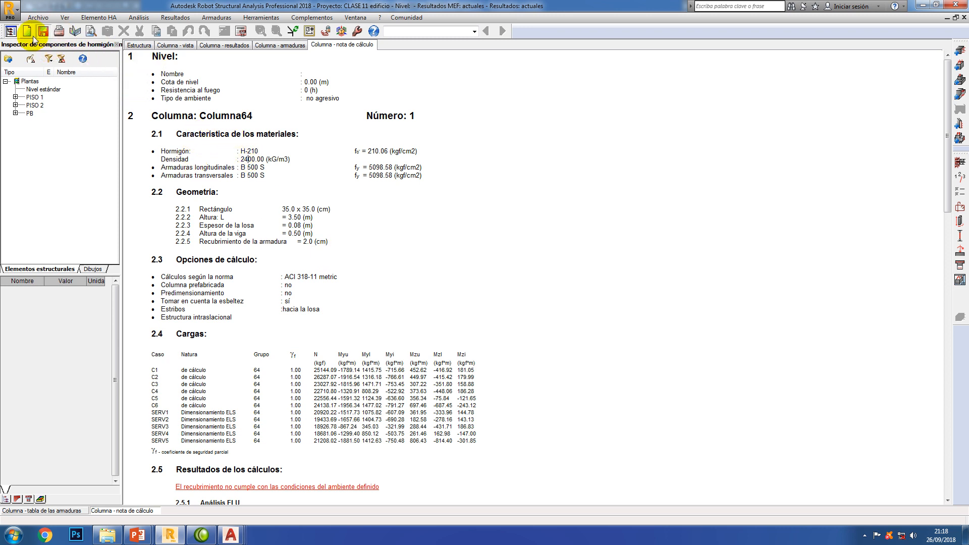
Save the project and look over the load case table in the column's calculation note
{"action": "left_click", "coordinate": [38, 17]}
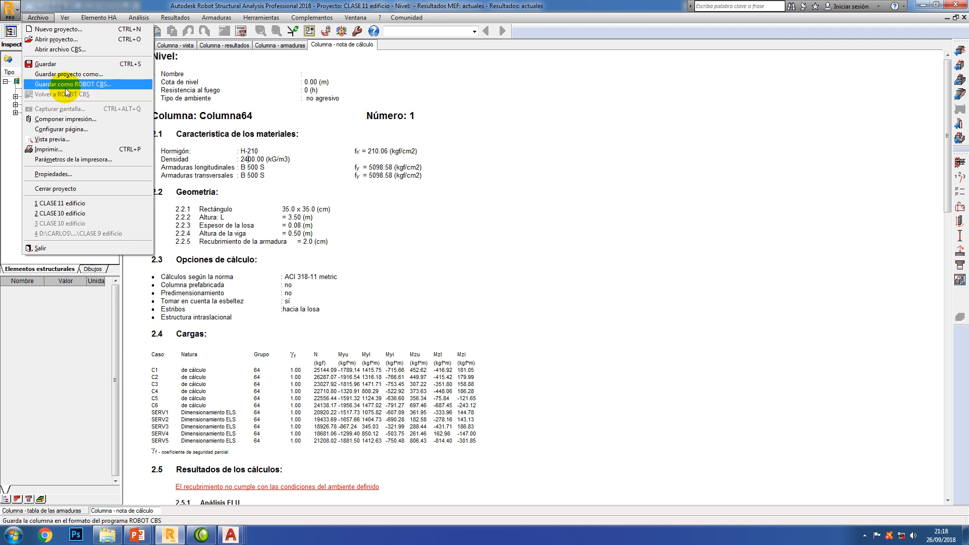
{"action": "left_click", "coordinate": [51, 64]}
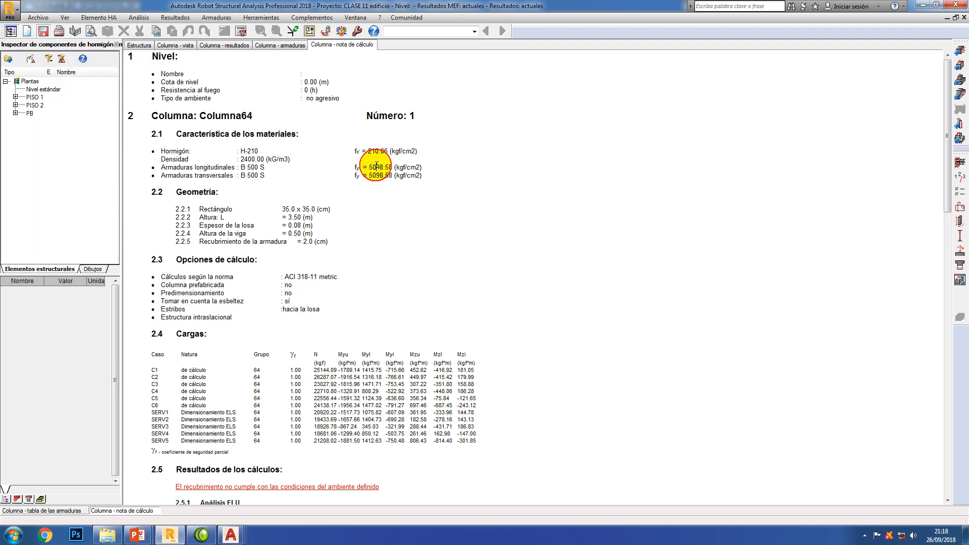
{"action": "scroll", "coordinate": [394, 213], "scroll_direction": "down", "scroll_amount": 8}
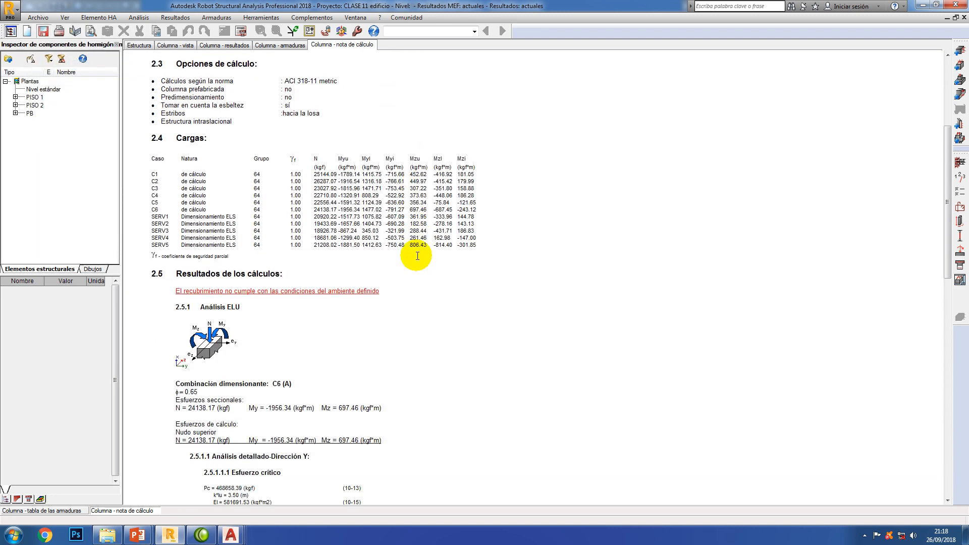
{"action": "left_click_drag", "start_coordinate": [326, 159], "coordinate": [372, 289]}
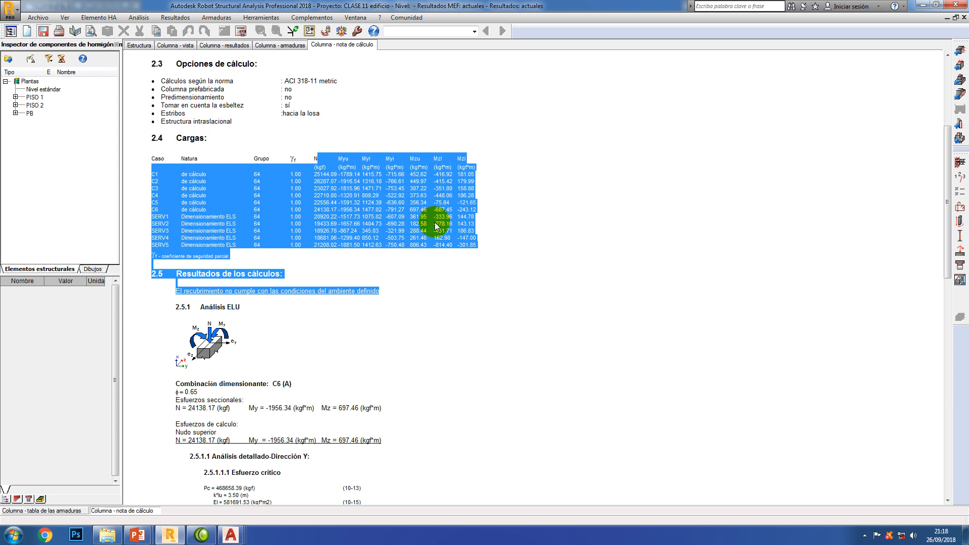
{"action": "left_click", "coordinate": [453, 230]}
{"action": "scroll", "coordinate": [454, 231], "scroll_direction": "up", "scroll_amount": 8}
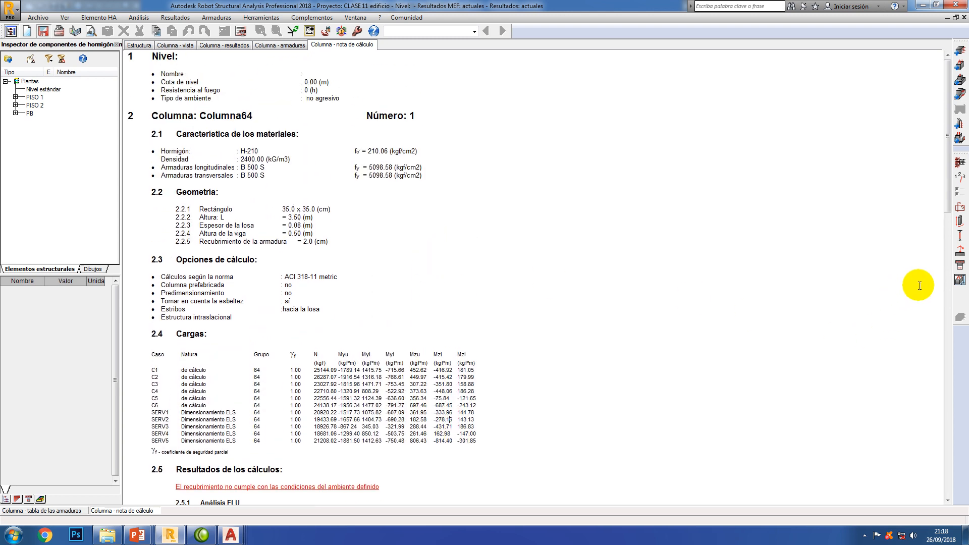
Generate the square column's execution drawing and save it as the DXF file COLUMNA 05
{"action": "left_click", "coordinate": [960, 281]}
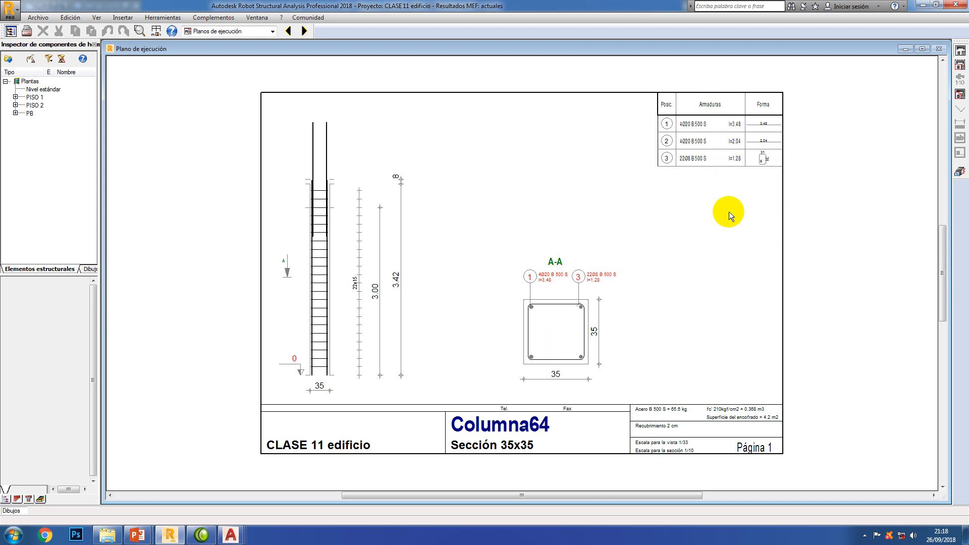
{"action": "left_click", "coordinate": [38, 17]}
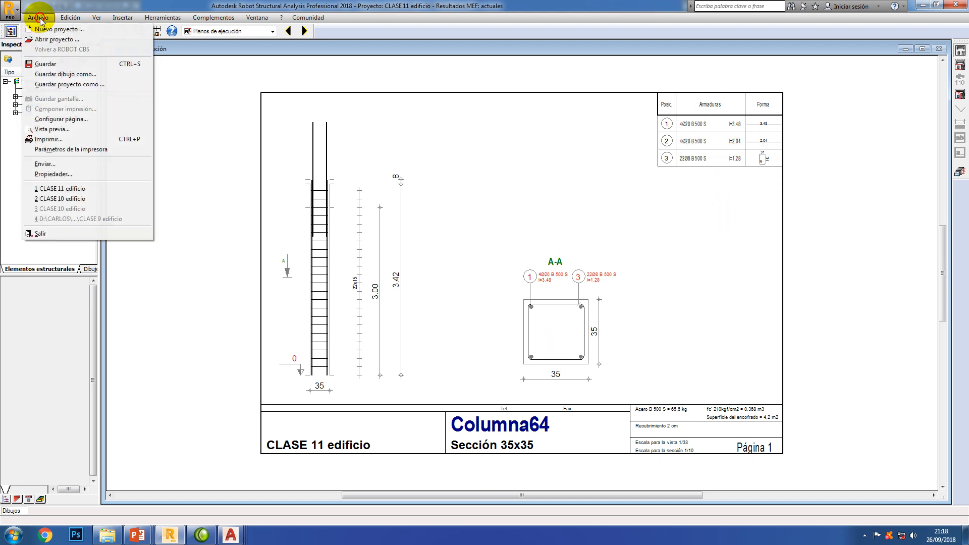
{"action": "left_click", "coordinate": [65, 74]}
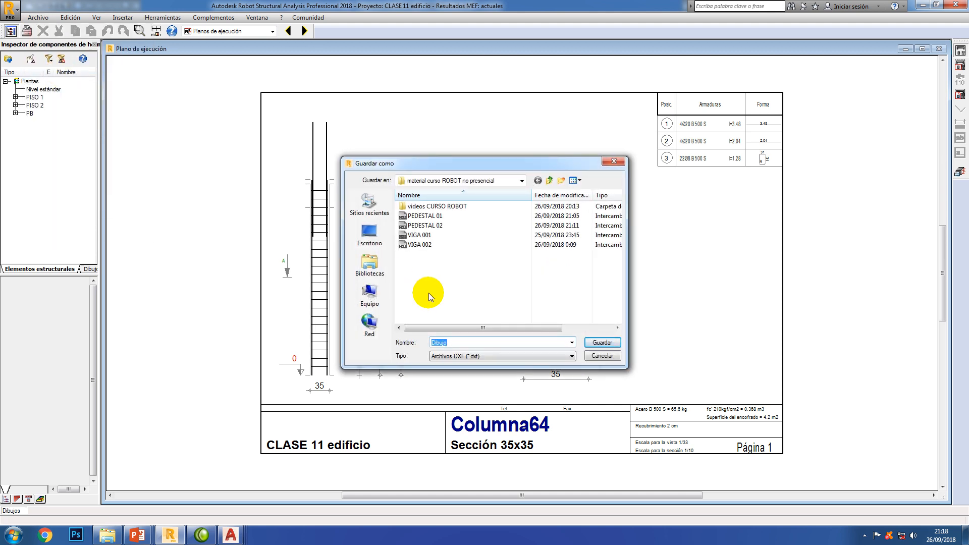
{"action": "type", "text": "COLUMNA 05"}
{"action": "left_click", "coordinate": [601, 343]}
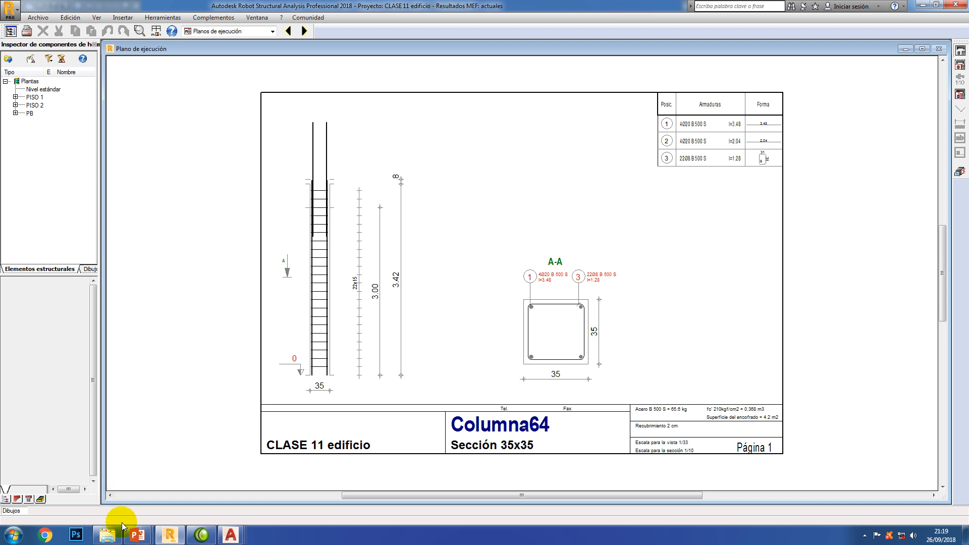
Open the exported COLUMNA 05 drawing from the course folder in AutoCAD and inspect its elevation and section
{"action": "left_click", "coordinate": [107, 535]}
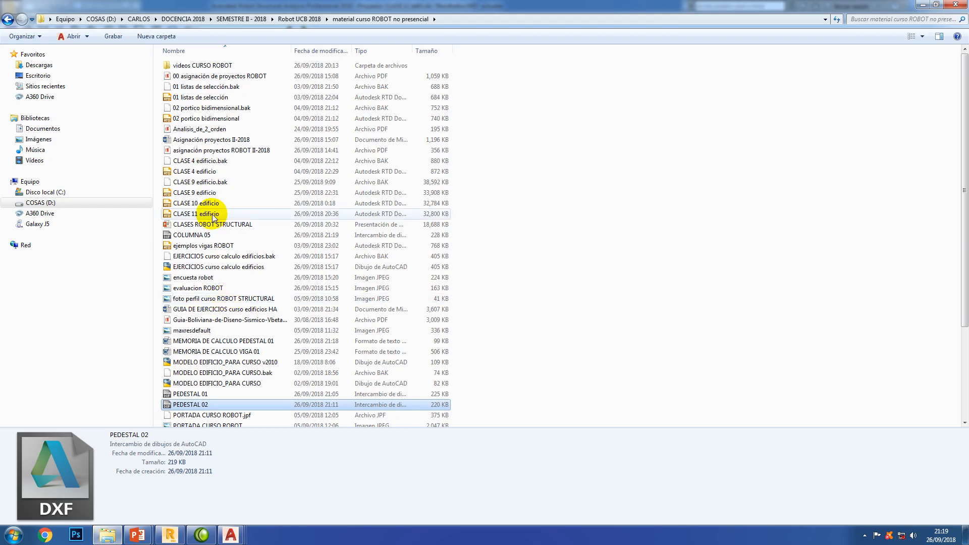
{"action": "scroll", "coordinate": [248, 264], "scroll_direction": "down", "scroll_amount": 3}
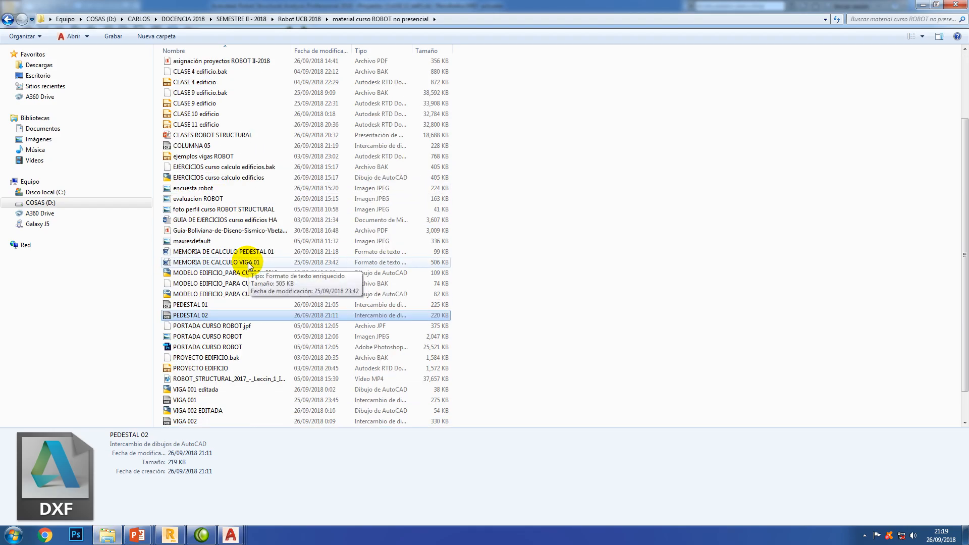
{"action": "scroll", "coordinate": [248, 265], "scroll_direction": "up", "scroll_amount": 3}
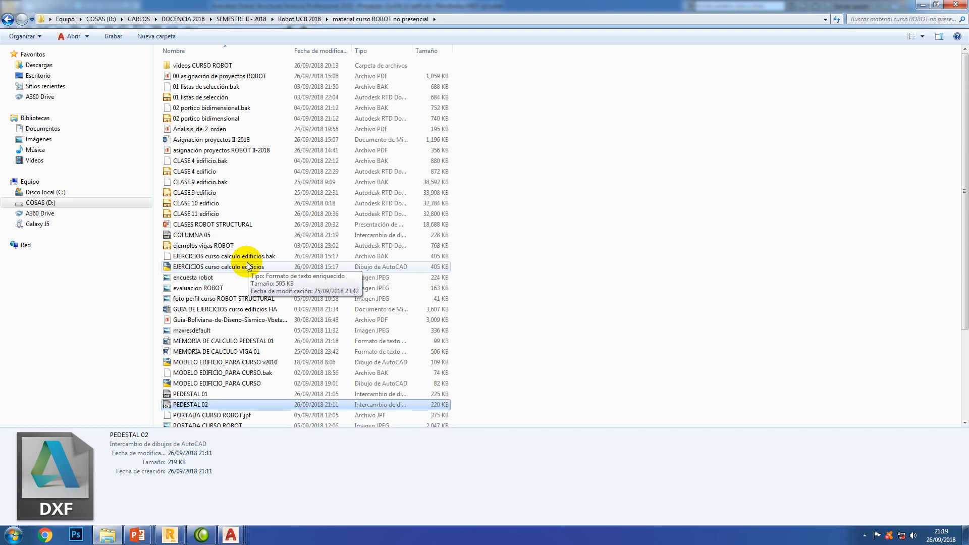
{"action": "scroll", "coordinate": [247, 264], "scroll_direction": "down", "scroll_amount": 4}
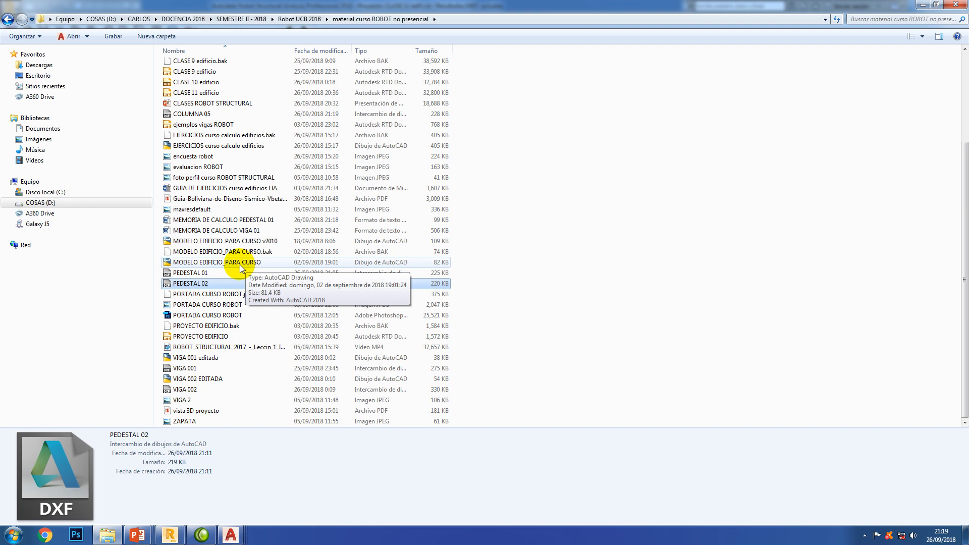
{"action": "double_click", "coordinate": [190, 114]}
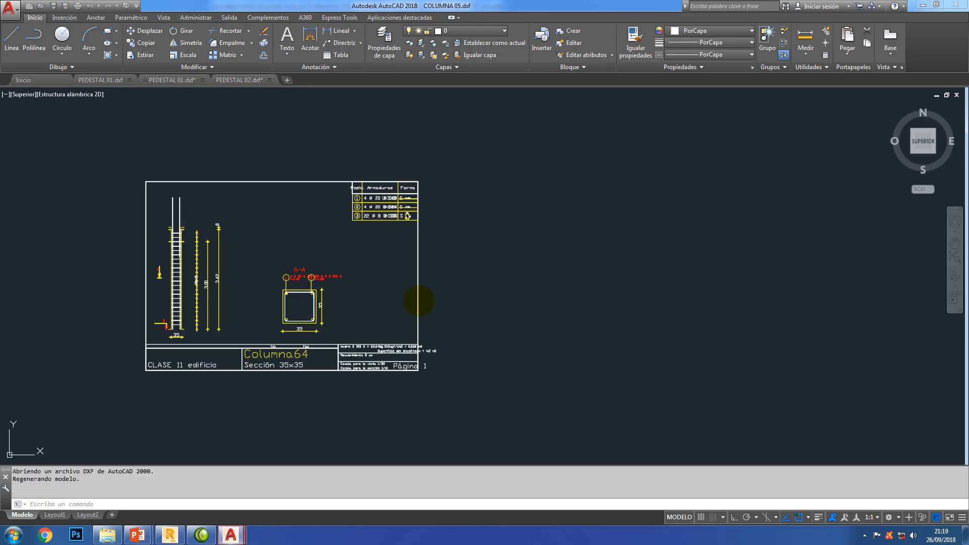
{"action": "scroll", "coordinate": [347, 324], "scroll_direction": "up", "scroll_amount": 4}
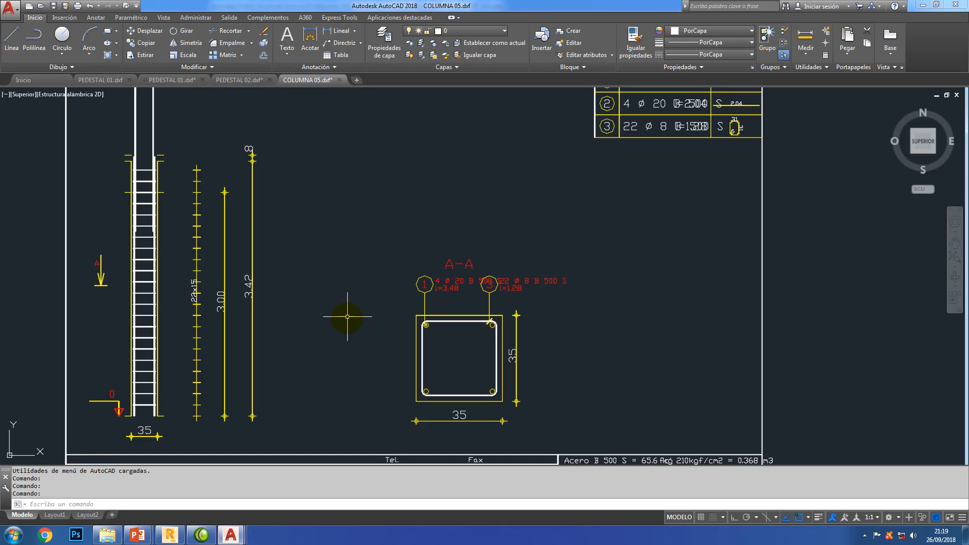
{"action": "scroll", "coordinate": [347, 316], "scroll_direction": "down", "scroll_amount": 4}
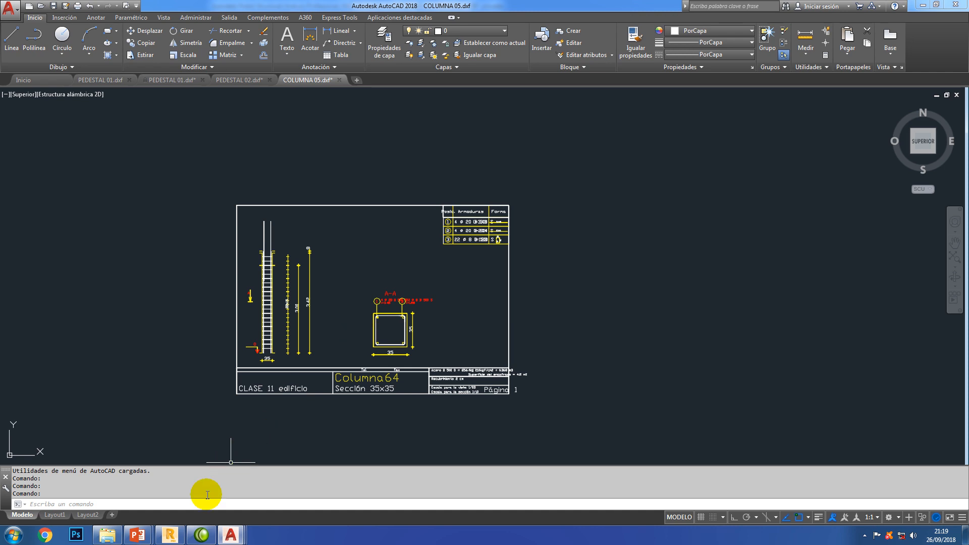
Switch back to Robot's Geometry layout and hide the building's upper storeys with the horizontal cutting plane
{"action": "left_click", "coordinate": [169, 535]}
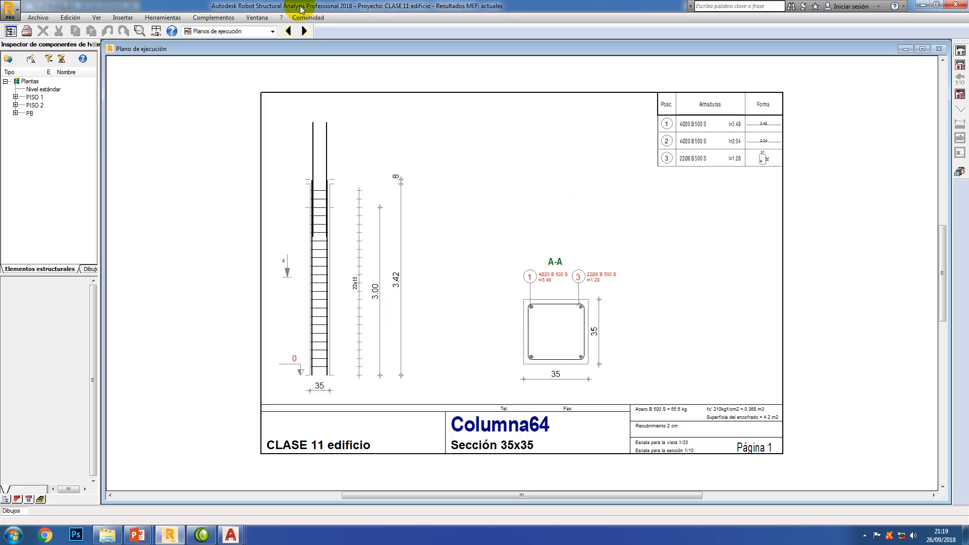
{"action": "left_click", "coordinate": [271, 31]}
{"action": "left_click", "coordinate": [213, 53]}
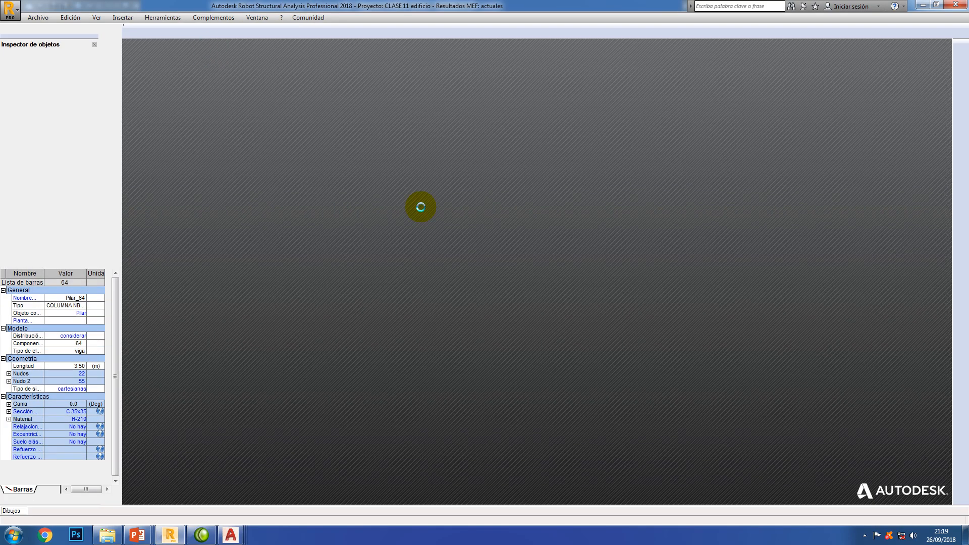
{"action": "middle_click_drag", "start_coordinate": [377, 259], "coordinate": [361, 247]}
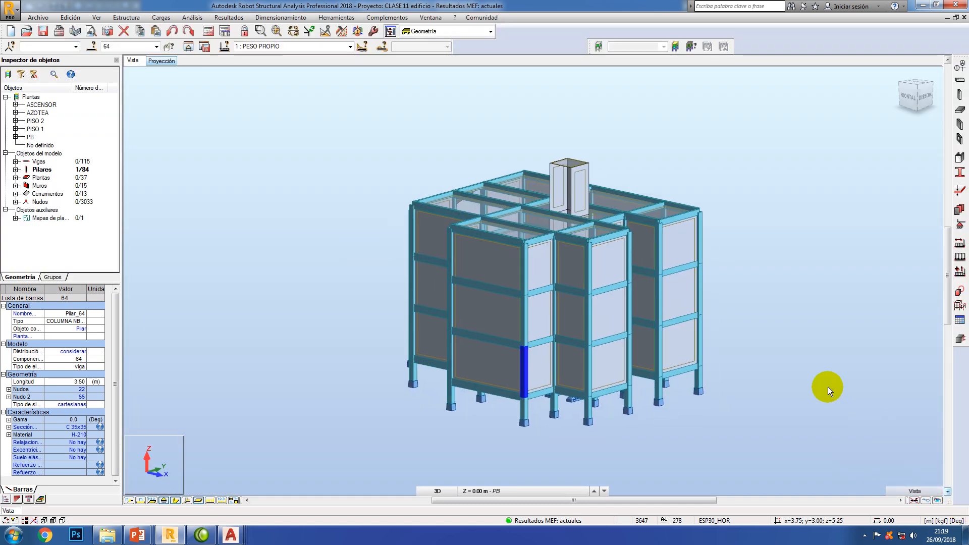
{"action": "left_click", "coordinate": [948, 492]}
{"action": "left_click_drag", "start_coordinate": [936, 459], "coordinate": [910, 458]}
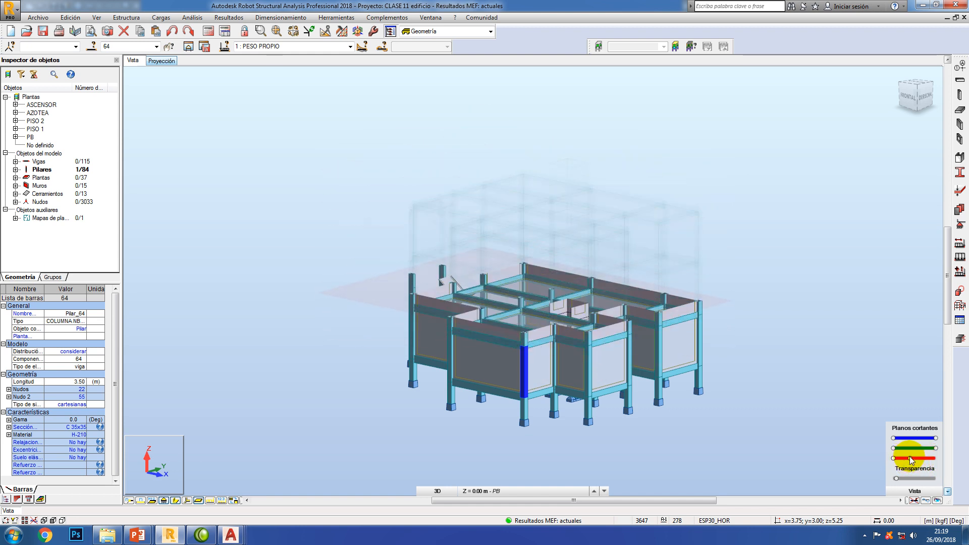
Select the circular interior column of the lower storey and load it into the reinforcement design with the manual combinations
{"action": "middle_click_drag", "start_coordinate": [535, 415], "coordinate": [531, 450], "text": "shift"}
{"action": "scroll", "coordinate": [511, 274], "scroll_direction": "up", "scroll_amount": 3}
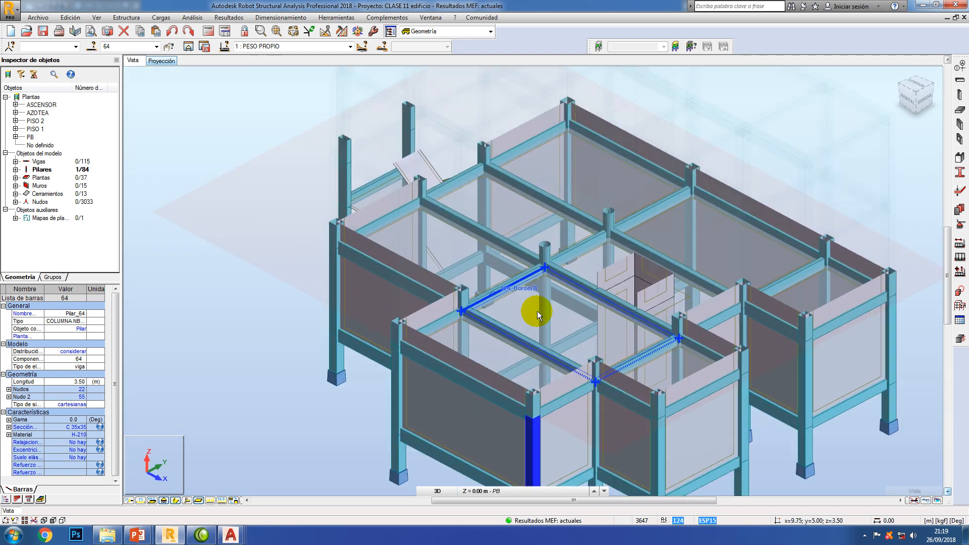
{"action": "left_click", "coordinate": [196, 323]}
{"action": "left_click", "coordinate": [545, 305]}
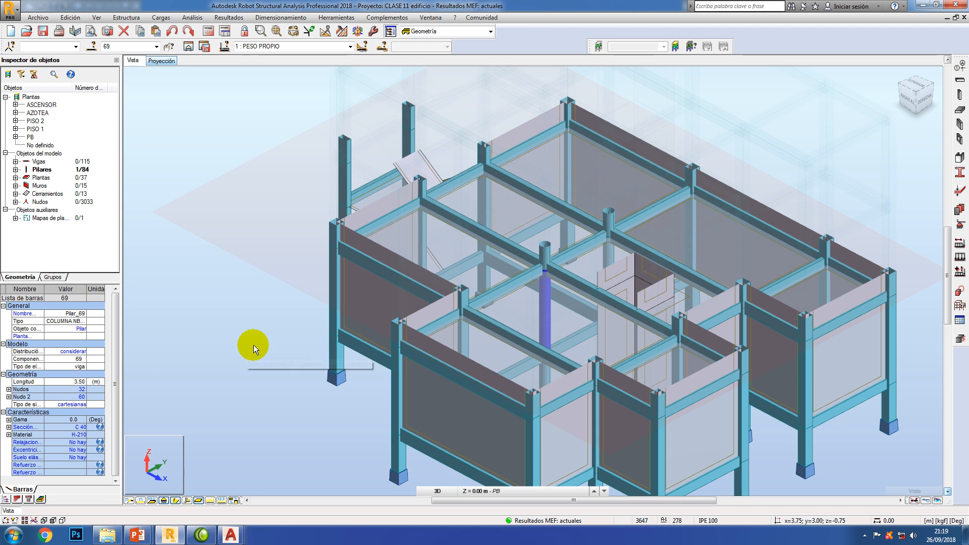
{"action": "left_click", "coordinate": [961, 337]}
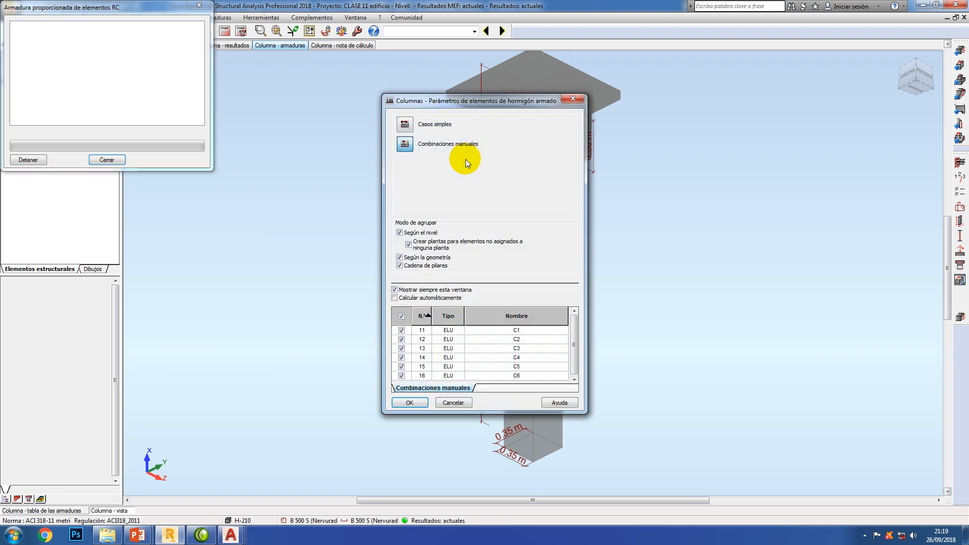
{"action": "left_click", "coordinate": [416, 402]}
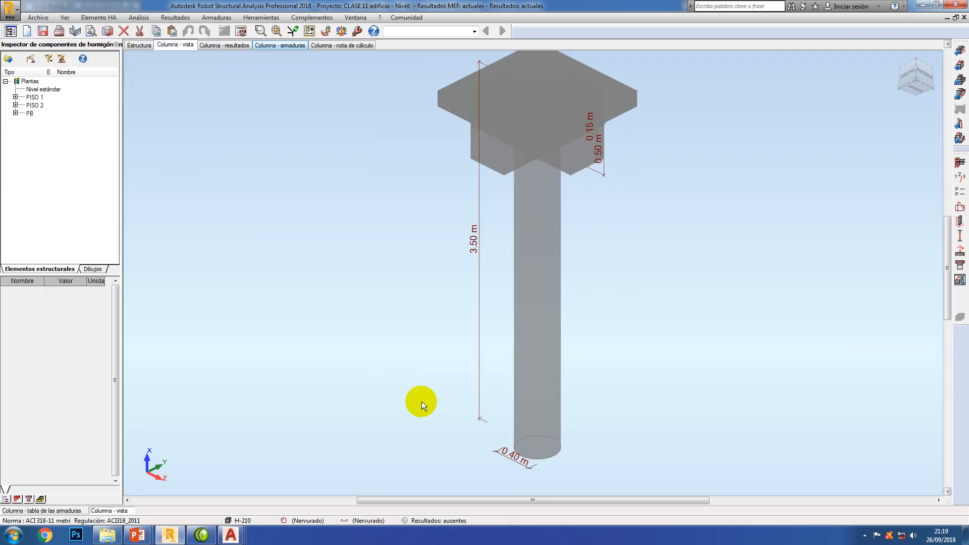
Apply the saved column preset to the level parameters and the op_columnas preset to the calculation options
{"action": "left_click", "coordinate": [959, 177]}
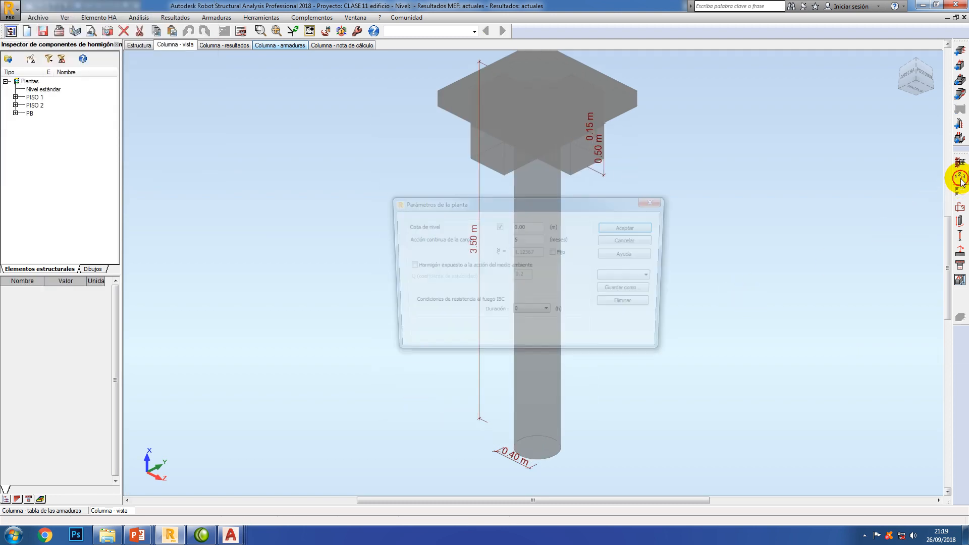
{"action": "left_click", "coordinate": [628, 277]}
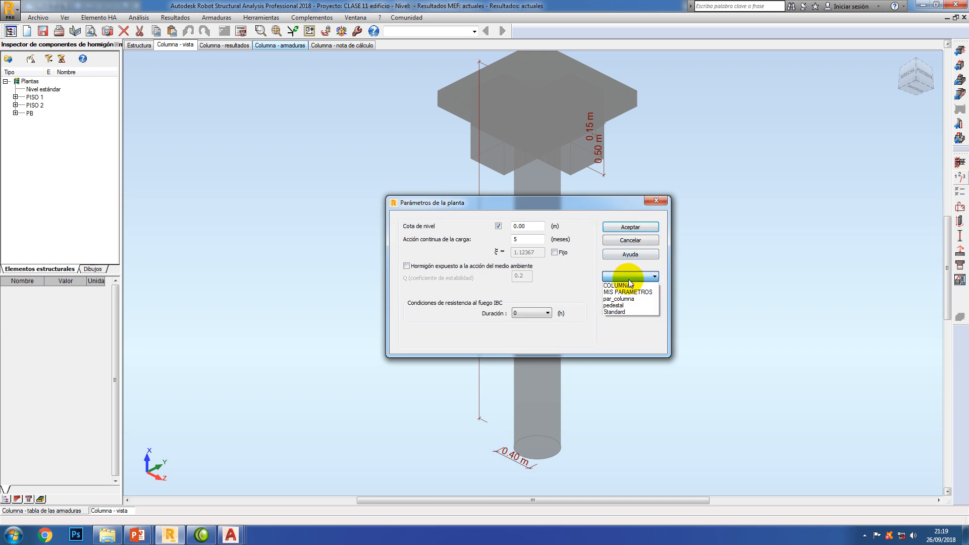
{"action": "left_click", "coordinate": [629, 286]}
{"action": "left_click", "coordinate": [630, 228]}
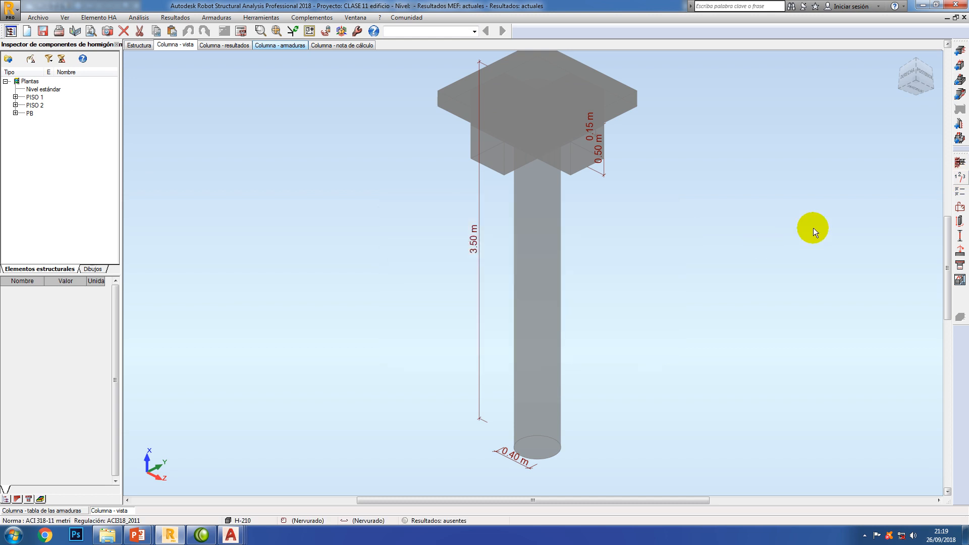
{"action": "left_click", "coordinate": [959, 192]}
{"action": "left_click", "coordinate": [612, 179]}
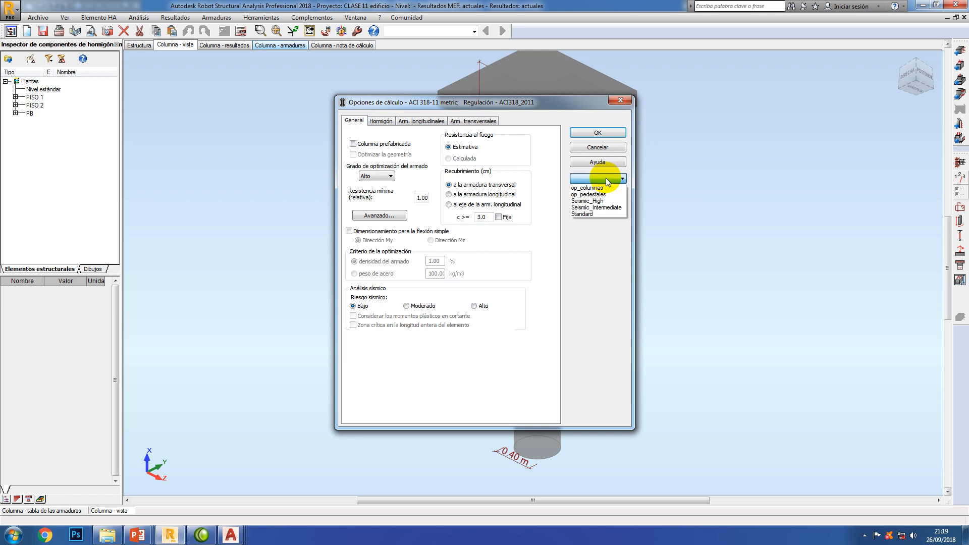
{"action": "left_click", "coordinate": [598, 186]}
{"action": "left_click", "coordinate": [598, 133]}
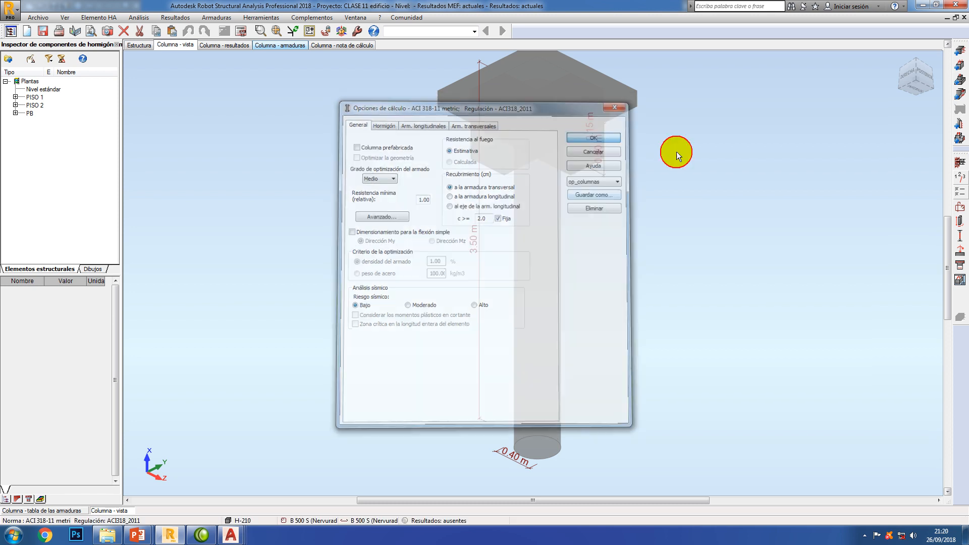
Apply the saved column preset to the circular column's reinforcement pattern in place of Standard
{"action": "left_click", "coordinate": [962, 211]}
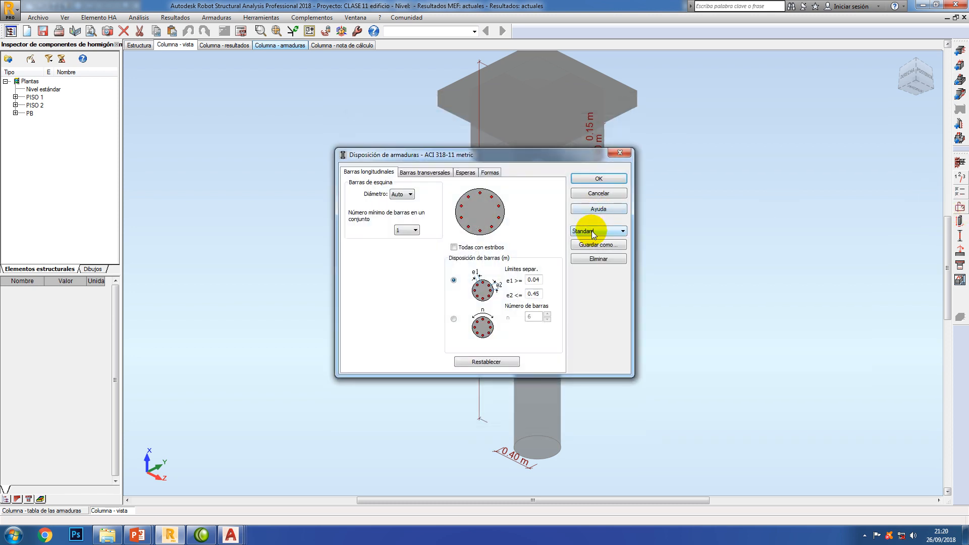
{"action": "left_click", "coordinate": [593, 231]}
{"action": "left_click", "coordinate": [597, 241]}
{"action": "left_click", "coordinate": [594, 180]}
Calculate the circular column's reinforcement and inspect the upper part of its bar cage in the reinforcement view
{"action": "middle_click_drag", "start_coordinate": [713, 281], "coordinate": [667, 299]}
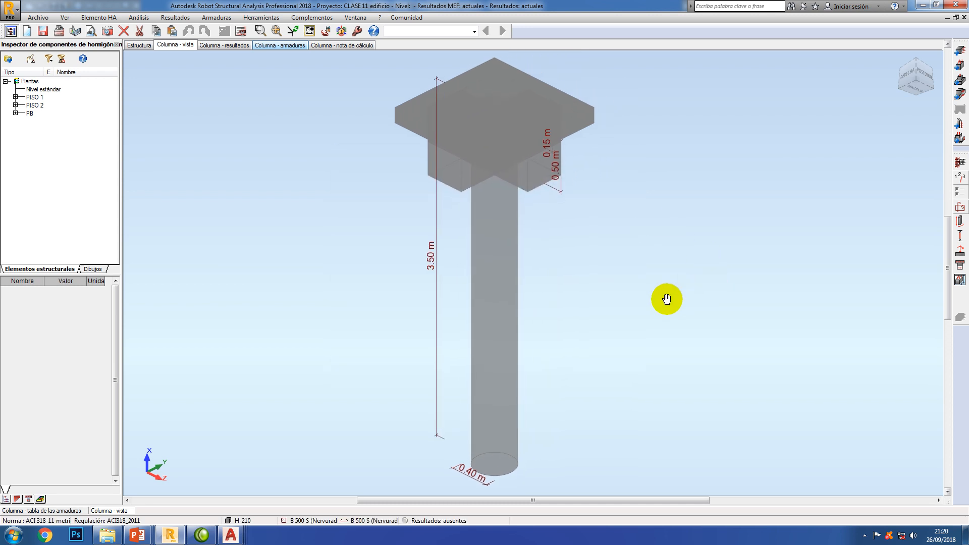
{"action": "left_click", "coordinate": [241, 31]}
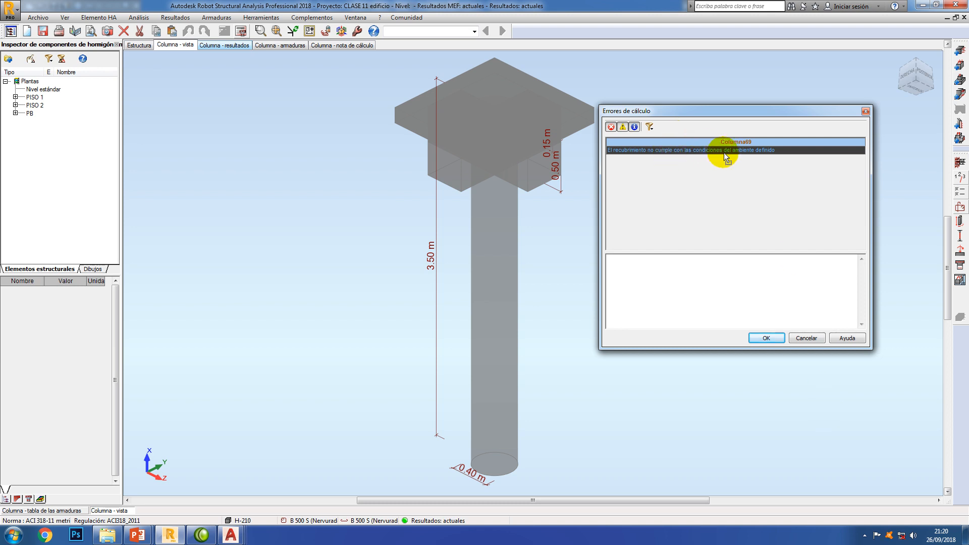
{"action": "left_click", "coordinate": [770, 340]}
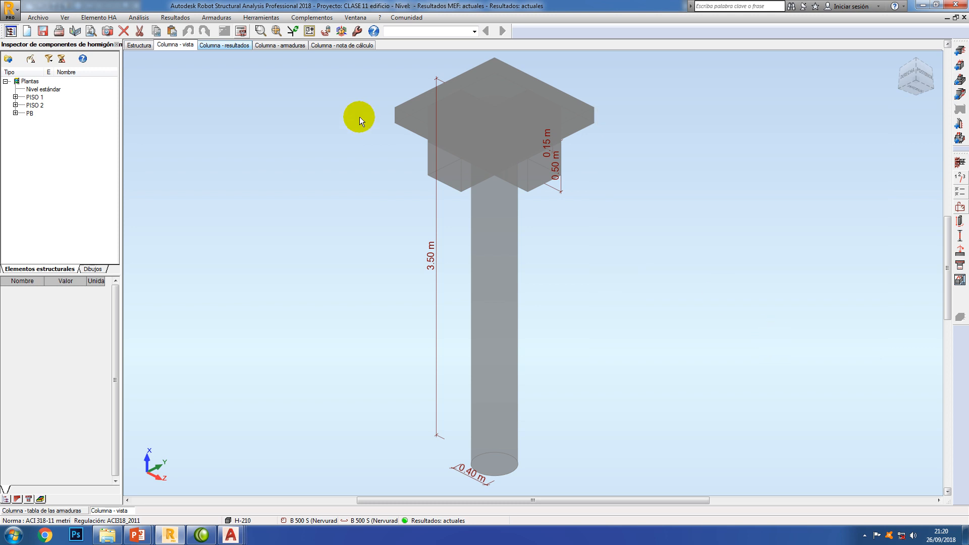
{"action": "left_click", "coordinate": [281, 45]}
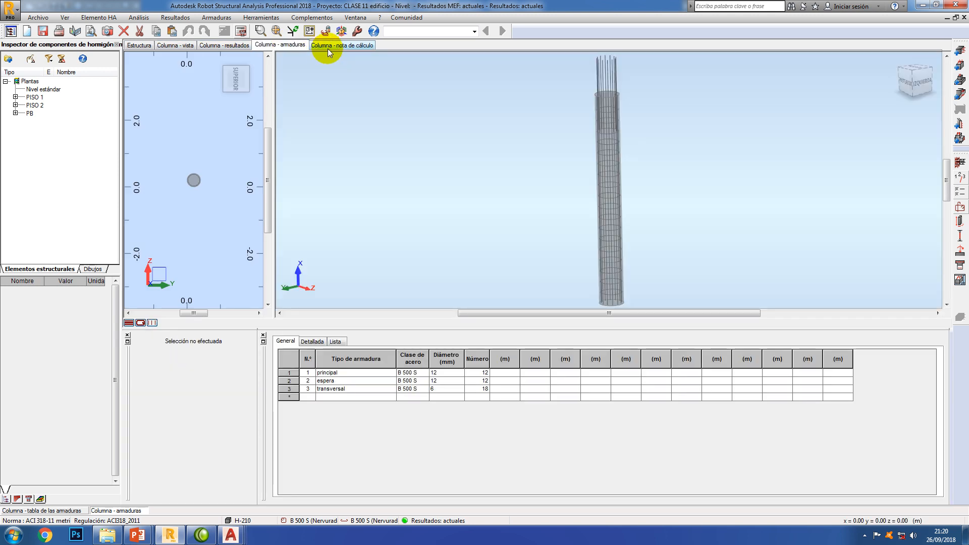
{"action": "scroll", "coordinate": [631, 255], "scroll_direction": "up", "scroll_amount": 3}
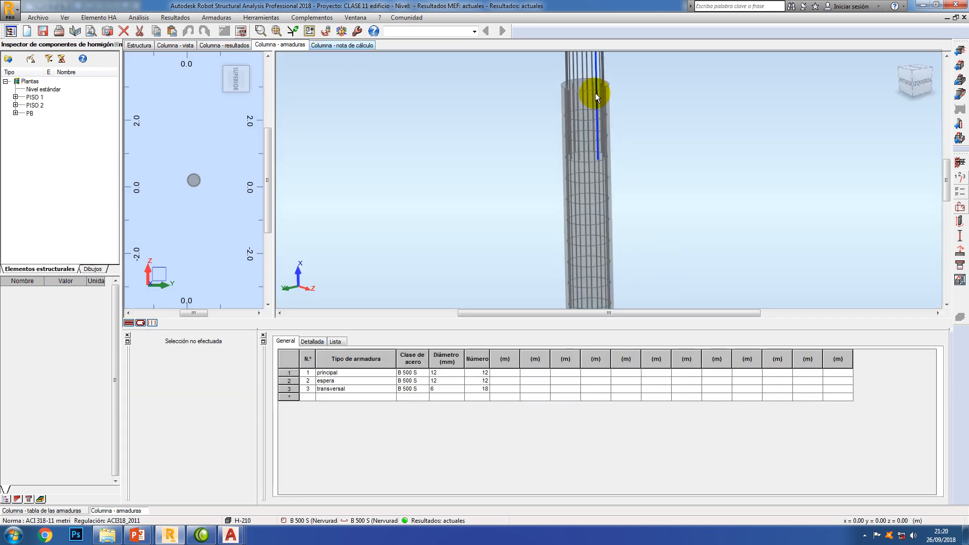
Inspect the circular column's longitudinal bars and its starter bars at the column head in the 3D reinforcement view
{"action": "scroll", "coordinate": [590, 215], "scroll_direction": "up", "scroll_amount": 2}
{"action": "left_click", "coordinate": [590, 215]}
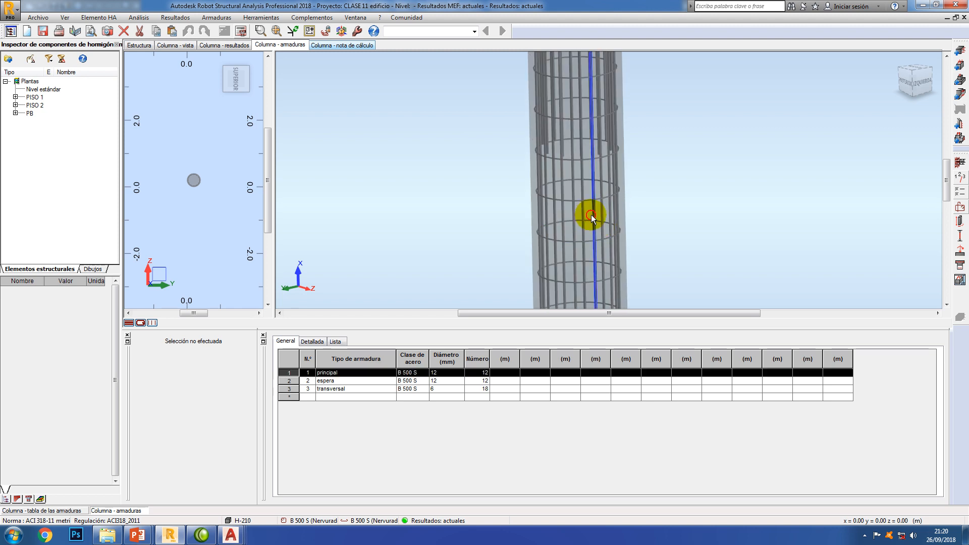
{"action": "left_click", "coordinate": [689, 213]}
{"action": "scroll", "coordinate": [682, 214], "scroll_direction": "down", "scroll_amount": 3}
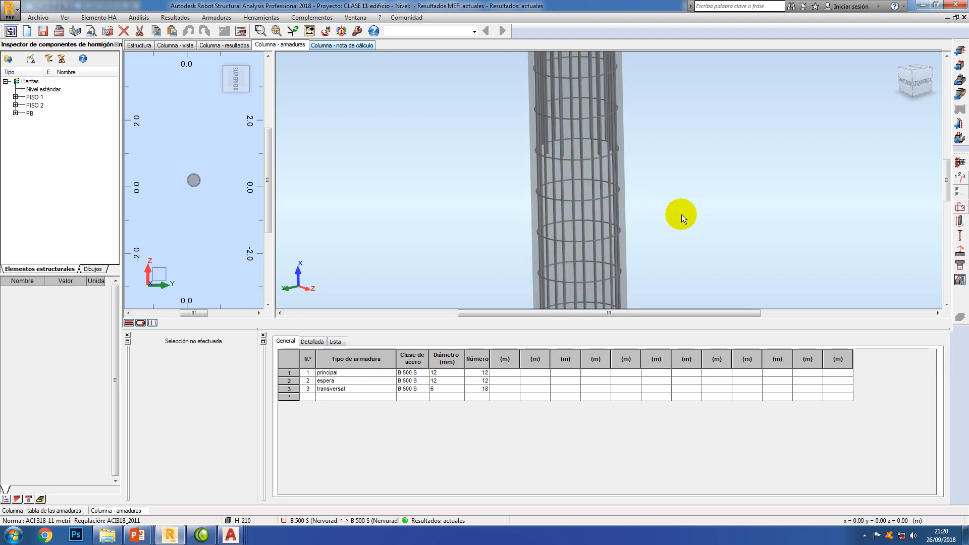
{"action": "left_click_drag", "start_coordinate": [585, 74], "coordinate": [585, 74]}
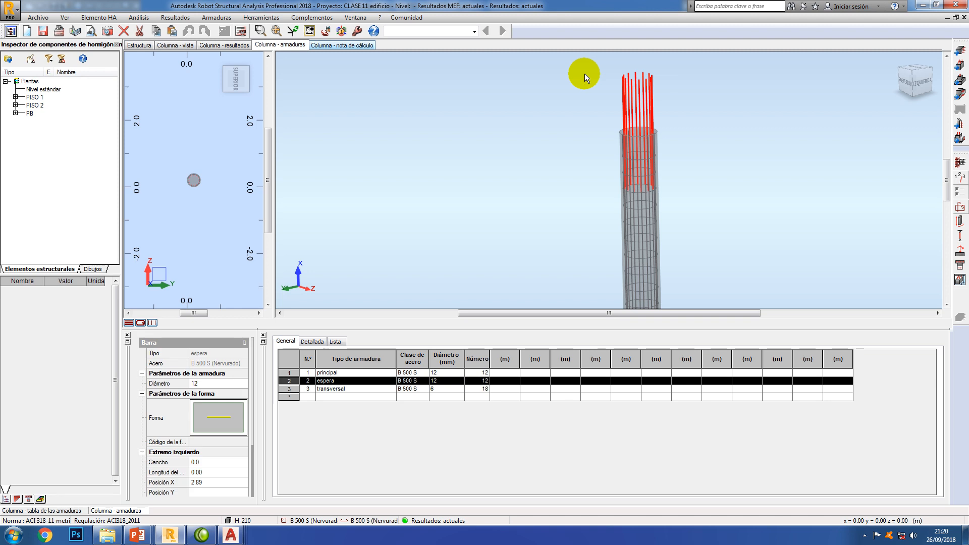
{"action": "scroll", "coordinate": [577, 109], "scroll_direction": "down", "scroll_amount": 2}
{"action": "middle_click_drag", "start_coordinate": [544, 197], "coordinate": [512, 202]}
{"action": "scroll", "coordinate": [520, 173], "scroll_direction": "up", "scroll_amount": 2}
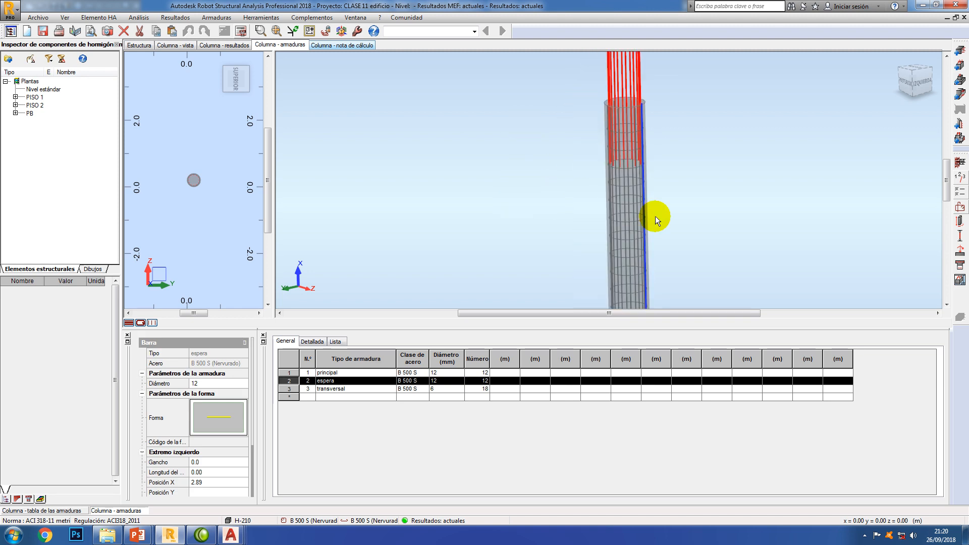
{"action": "left_click", "coordinate": [684, 214]}
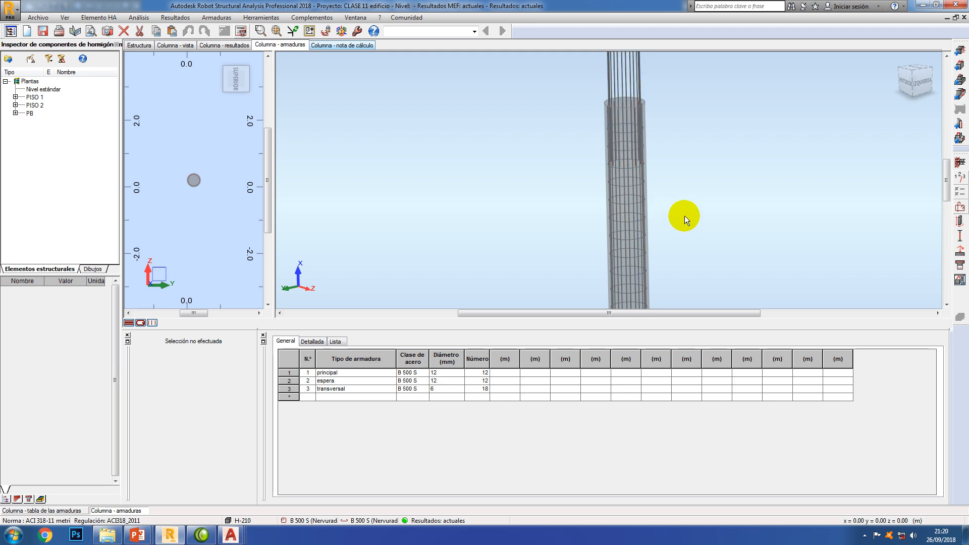
Open the circular column's calculation note and read its geometry, calculation options and load table
{"action": "left_click", "coordinate": [337, 48]}
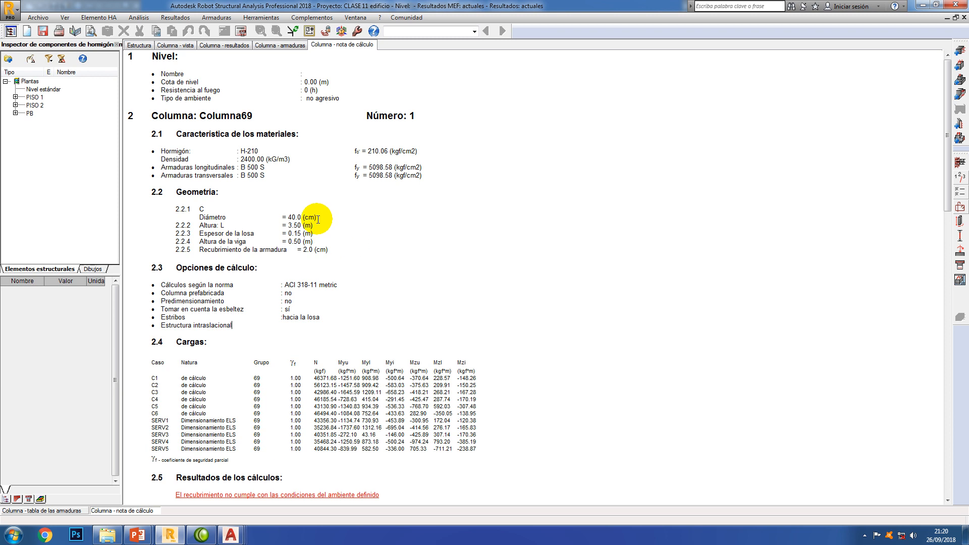
{"action": "left_click", "coordinate": [329, 385]}
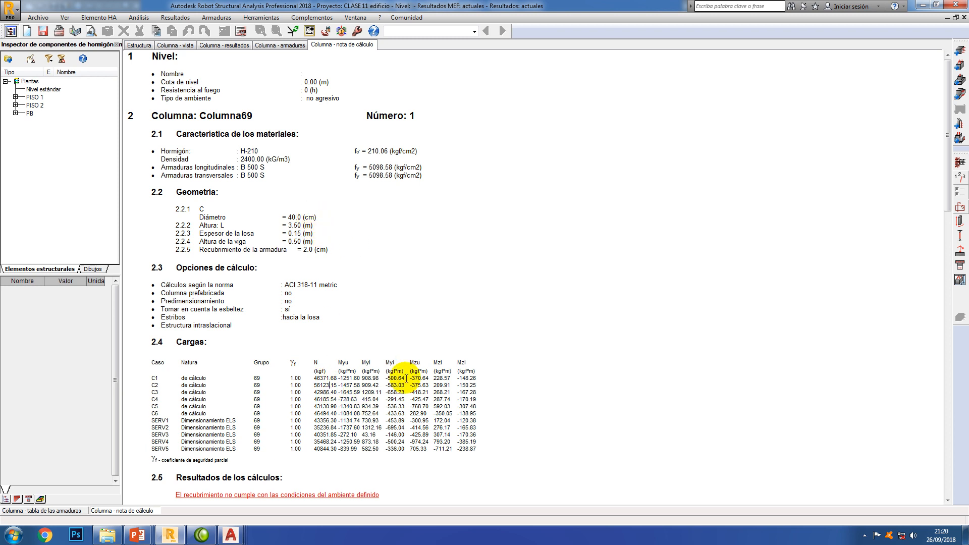
{"action": "scroll", "coordinate": [401, 370], "scroll_direction": "down", "scroll_amount": 3}
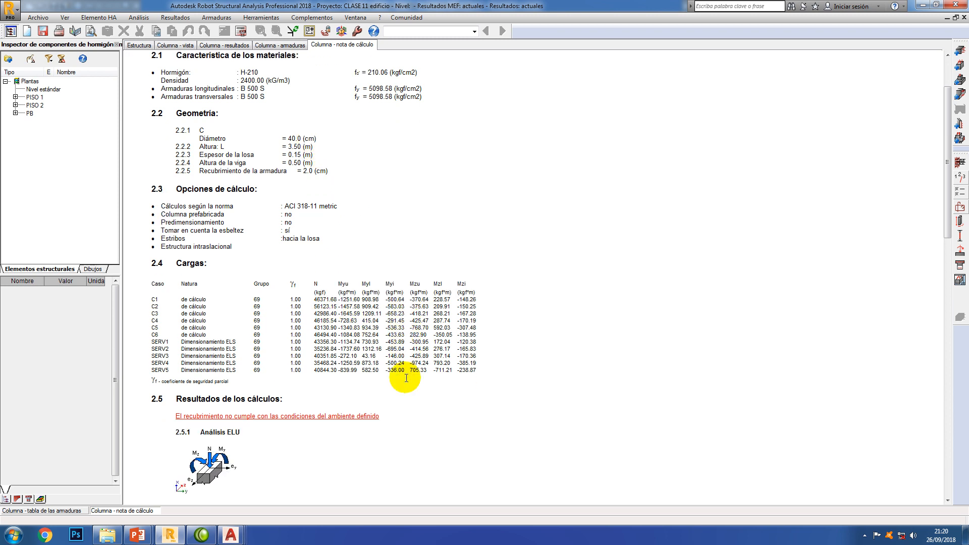
{"action": "left_click_drag", "start_coordinate": [178, 417], "coordinate": [234, 416]}
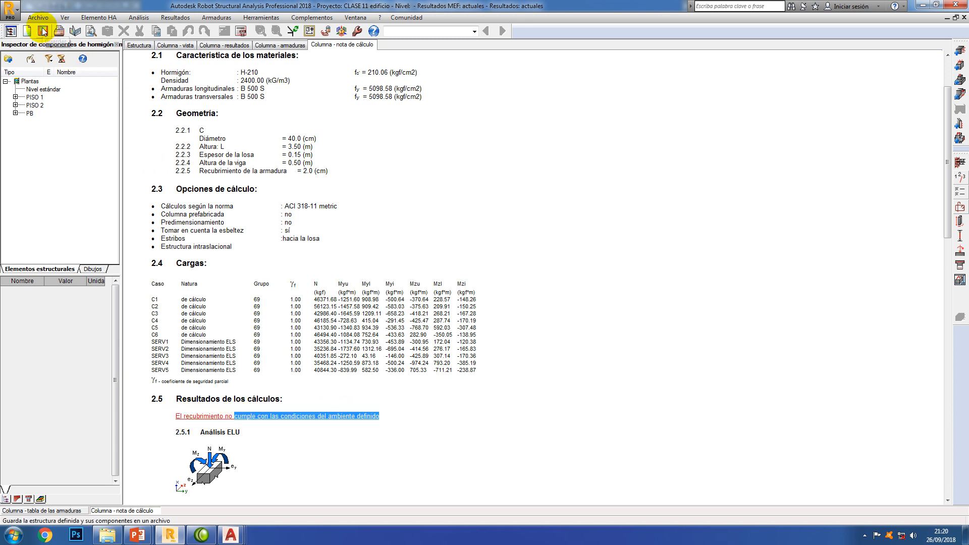
{"action": "left_click_drag", "start_coordinate": [200, 130], "coordinate": [276, 349]}
{"action": "left_click", "coordinate": [295, 351]}
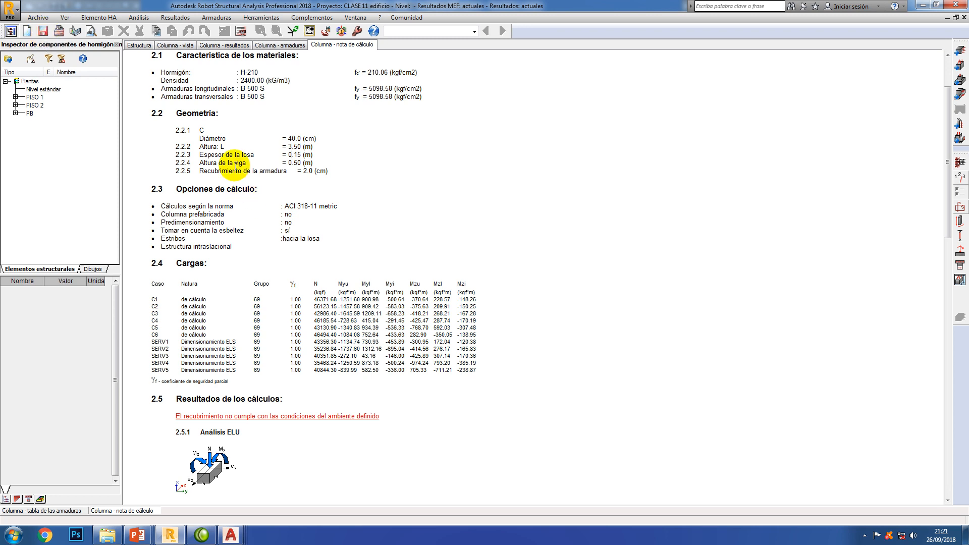
{"action": "left_click", "coordinate": [290, 154]}
{"action": "scroll", "coordinate": [299, 173], "scroll_direction": "up", "scroll_amount": 3}
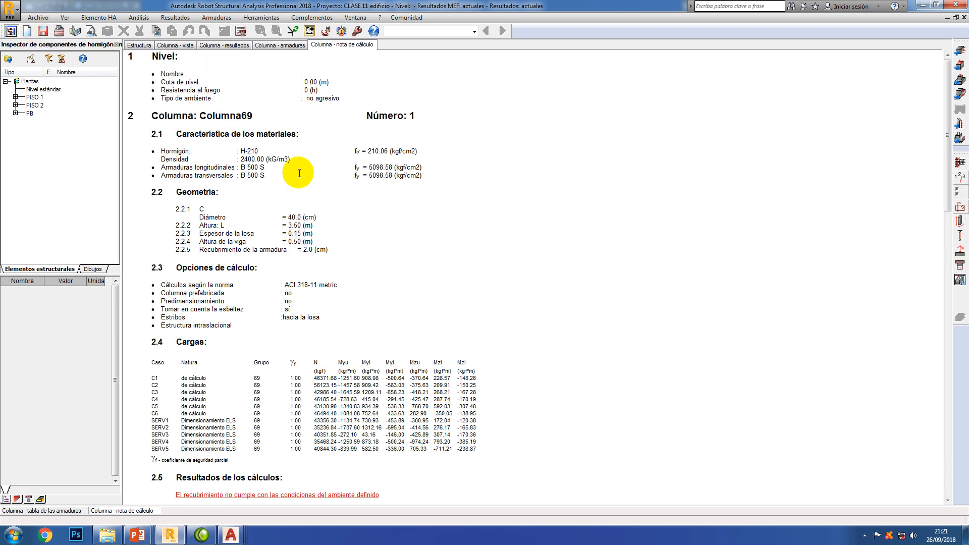
Review the note from the level data to the loads and examine the cover remark under the calculation results
{"action": "left_click_drag", "start_coordinate": [161, 74], "coordinate": [358, 460]}
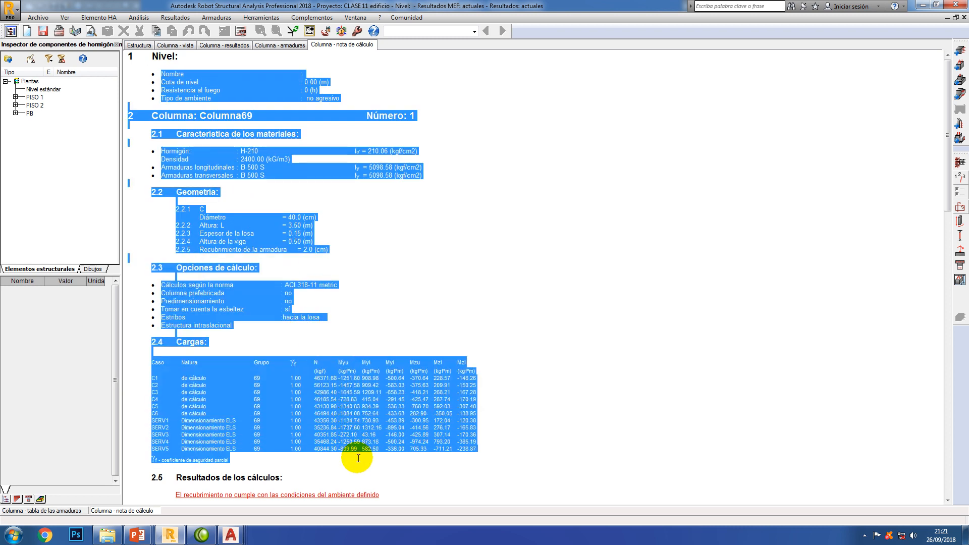
{"action": "scroll", "coordinate": [358, 350], "scroll_direction": "down", "scroll_amount": 4}
{"action": "left_click_drag", "start_coordinate": [178, 391], "coordinate": [373, 399]}
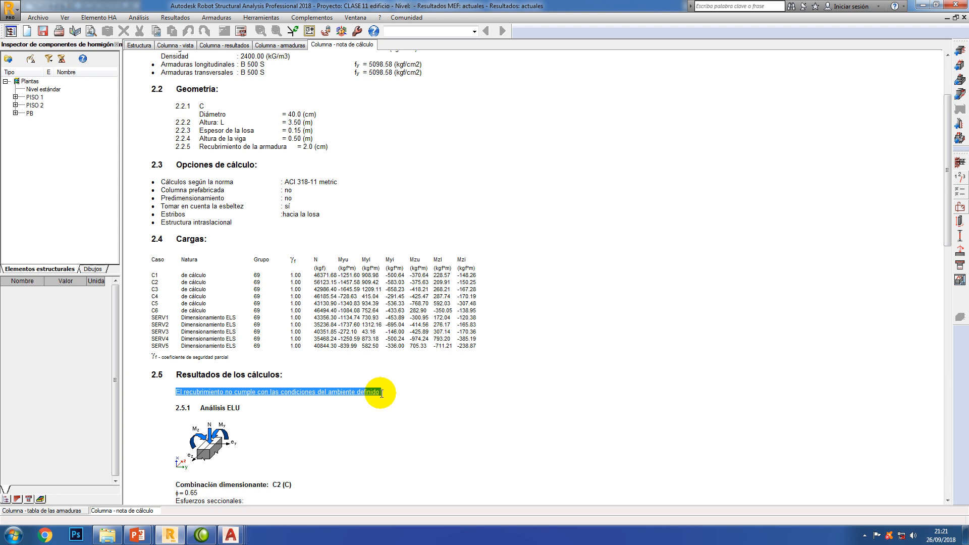
{"action": "left_click", "coordinate": [380, 396]}
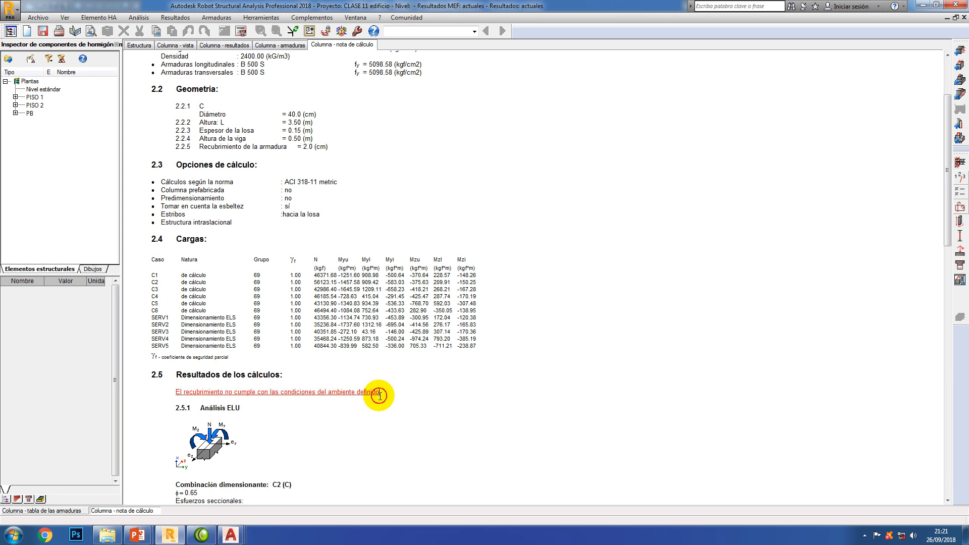
{"action": "left_click_drag", "start_coordinate": [384, 392], "coordinate": [182, 396]}
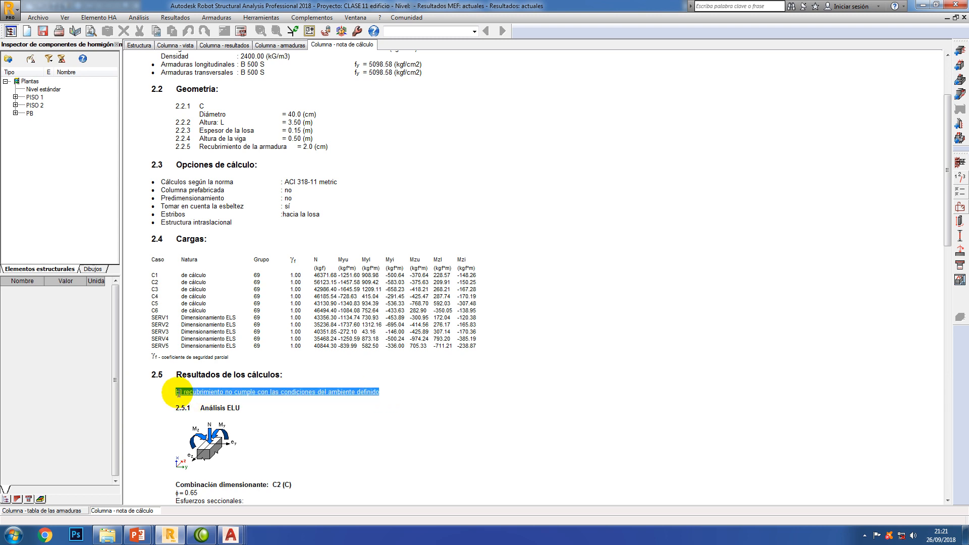
{"action": "left_click", "coordinate": [258, 275]}
{"action": "scroll", "coordinate": [359, 259], "scroll_direction": "up", "scroll_amount": 3}
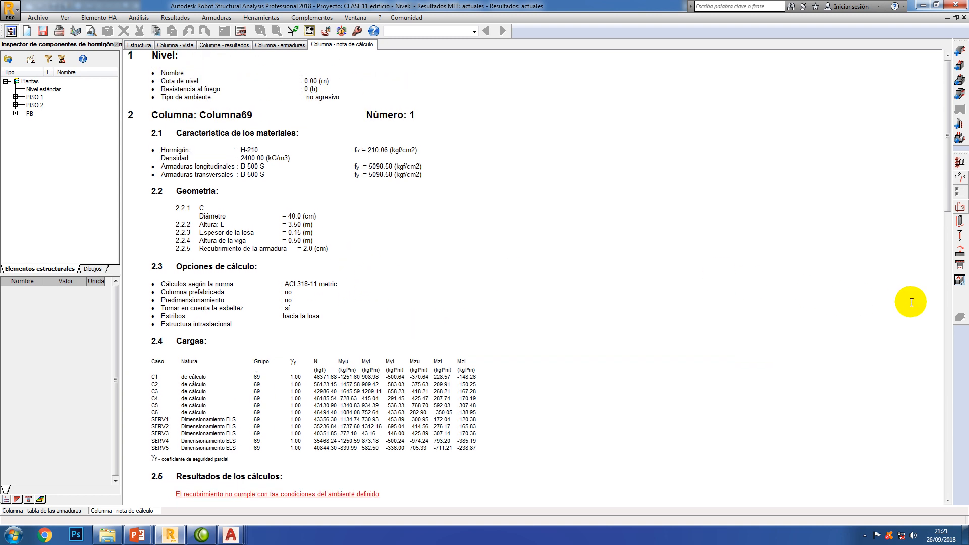
Generate the circular column's execution drawing, look it over, and return to the reinforcement view
{"action": "left_click", "coordinate": [960, 279]}
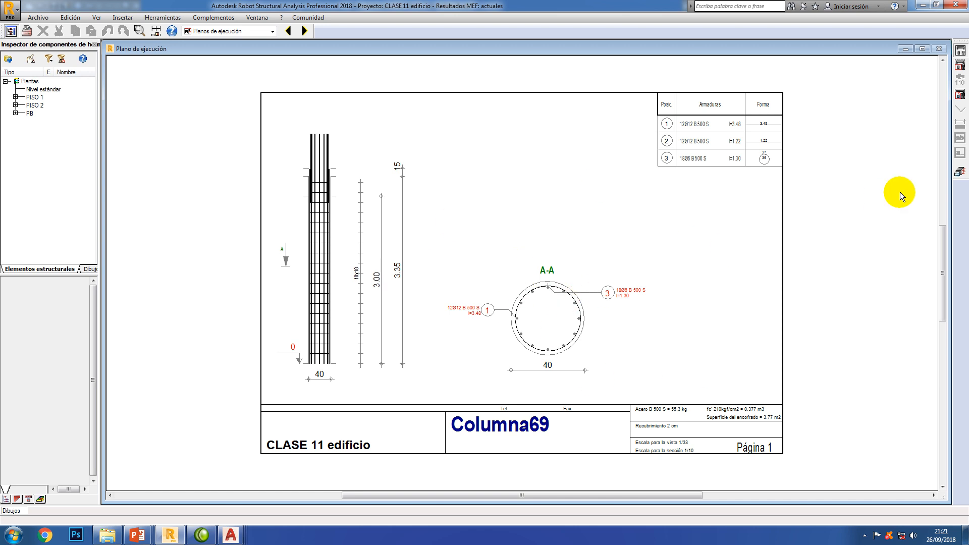
{"action": "left_click", "coordinate": [960, 172]}
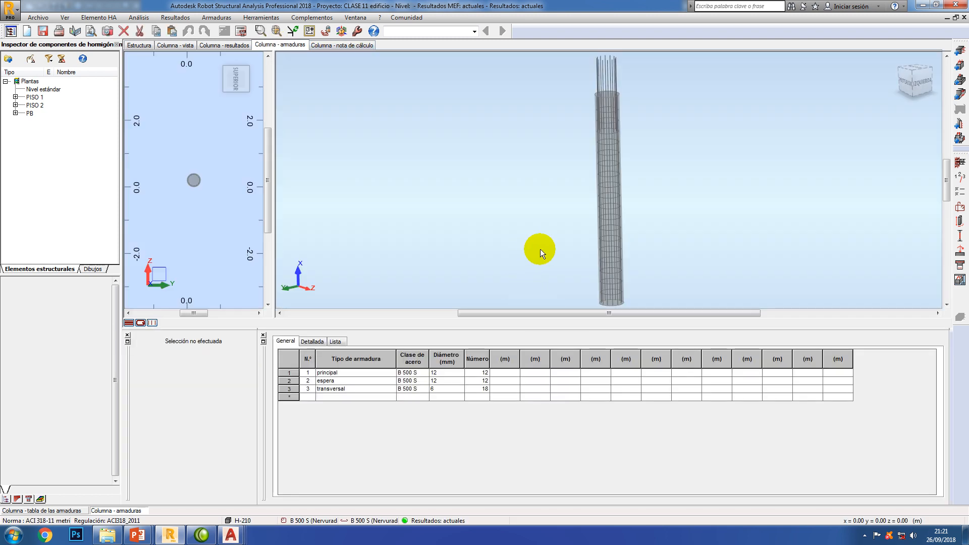
{"action": "middle_click_drag", "start_coordinate": [540, 250], "coordinate": [472, 243]}
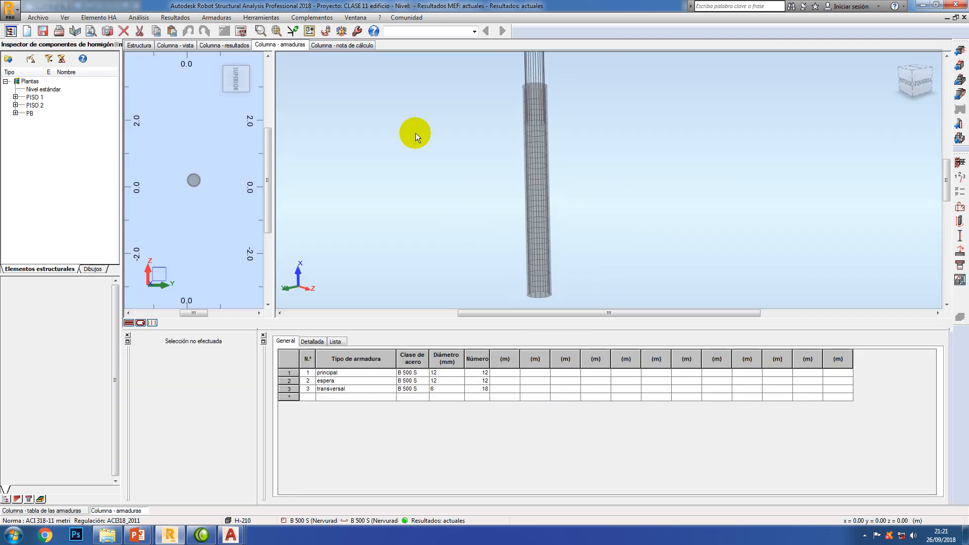
Open the circular column in the column reinforcement editor and frame its elevation
{"action": "left_click", "coordinate": [217, 18]}
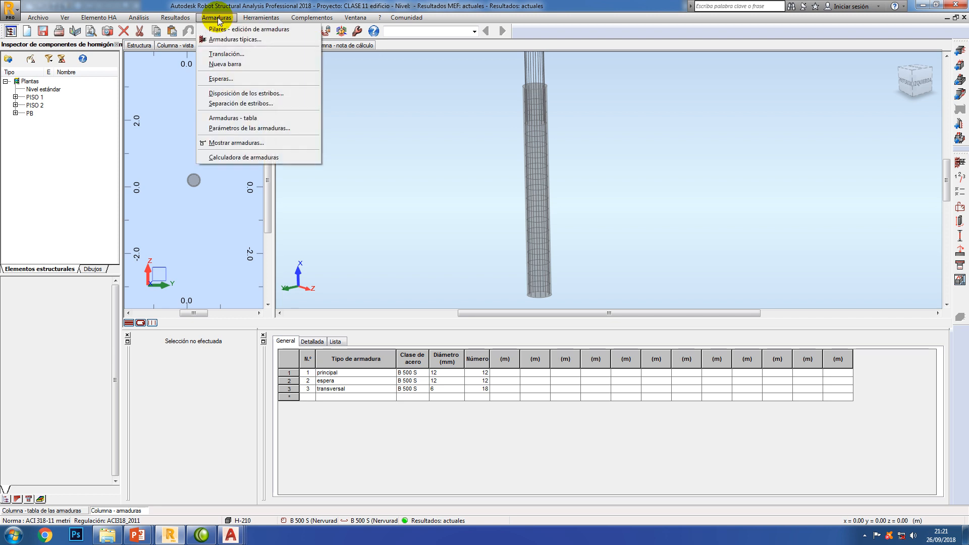
{"action": "left_click", "coordinate": [258, 31]}
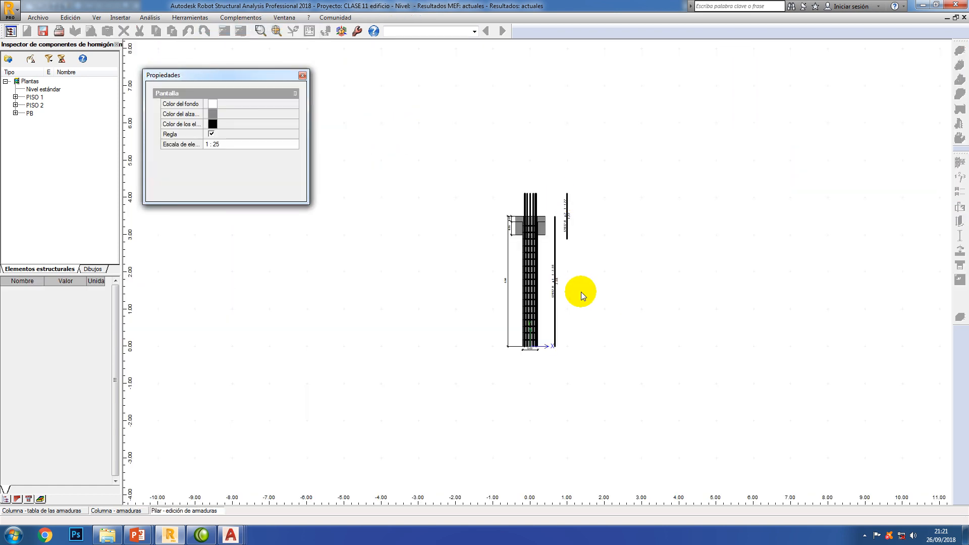
{"action": "scroll", "coordinate": [586, 284], "scroll_direction": "up", "scroll_amount": 5}
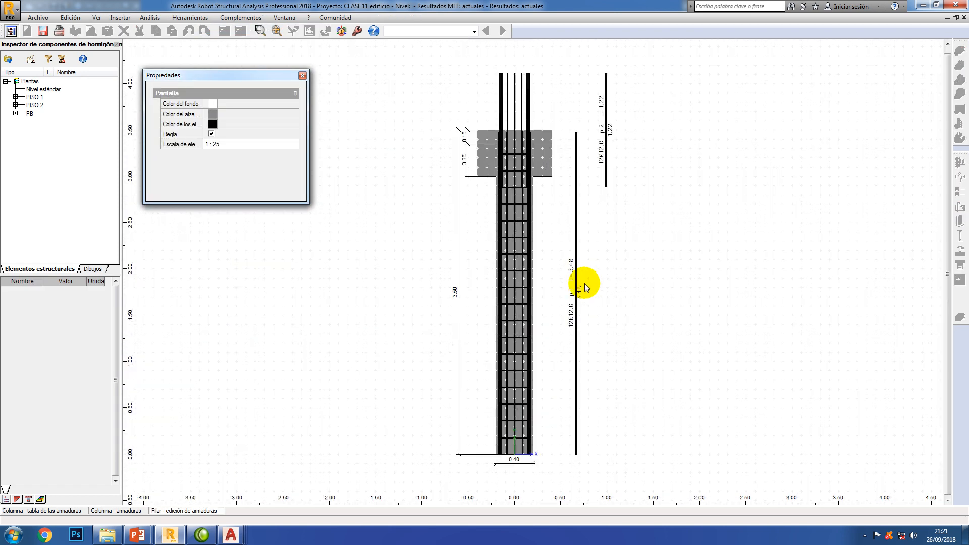
{"action": "scroll", "coordinate": [586, 285], "scroll_direction": "down", "scroll_amount": 2}
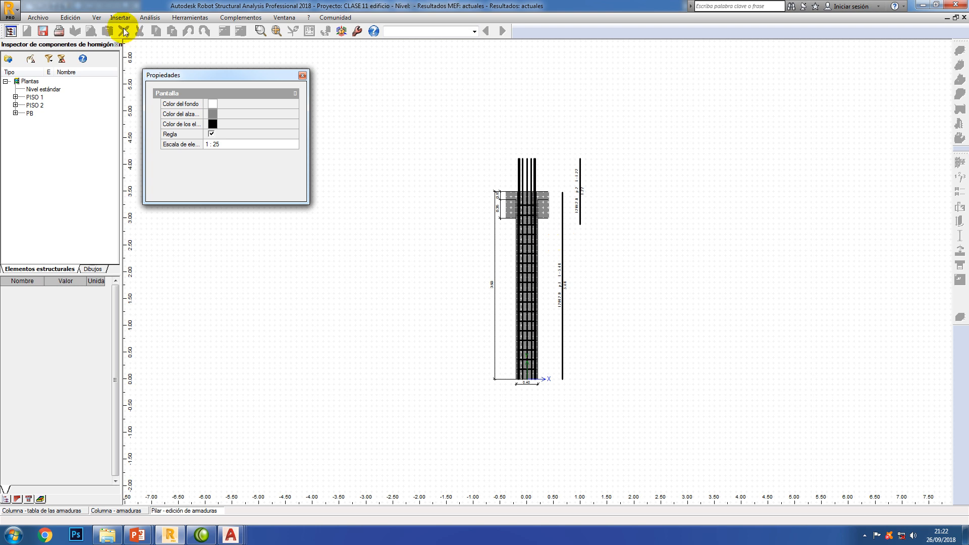
Insert a cross-section cut through the circular column at height 2.20 m, looking downward
{"action": "left_click", "coordinate": [97, 19]}
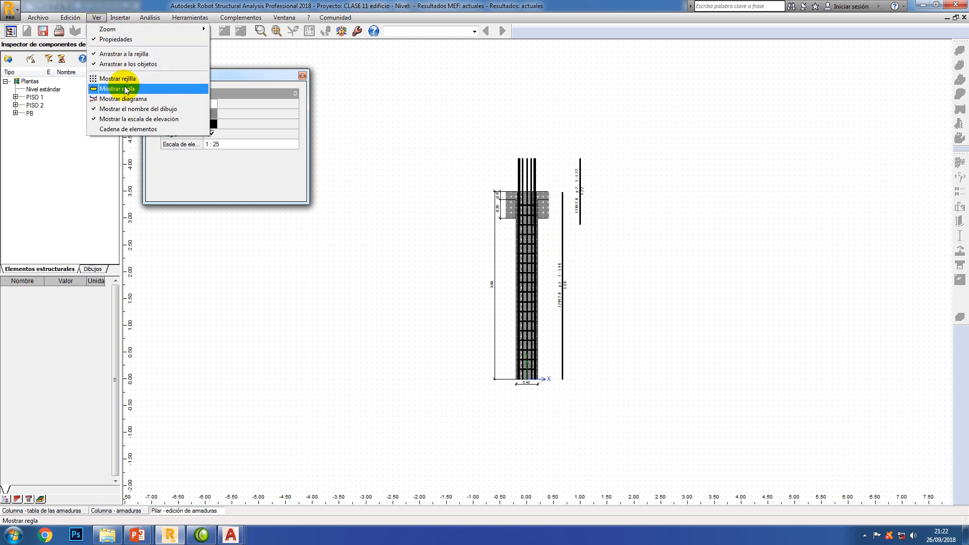
{"action": "left_click", "coordinate": [120, 17]}
{"action": "left_click", "coordinate": [141, 99]}
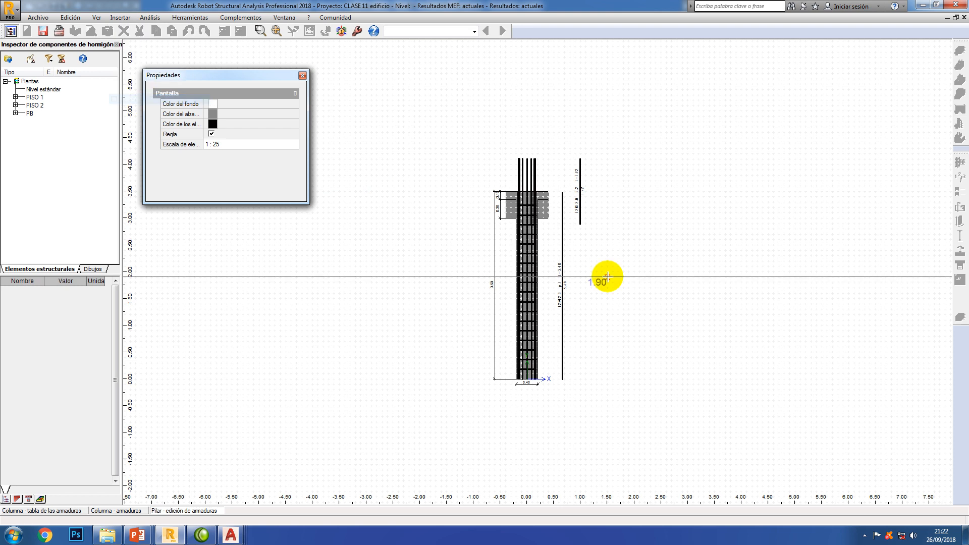
{"action": "scroll", "coordinate": [515, 242], "scroll_direction": "up", "scroll_amount": 2}
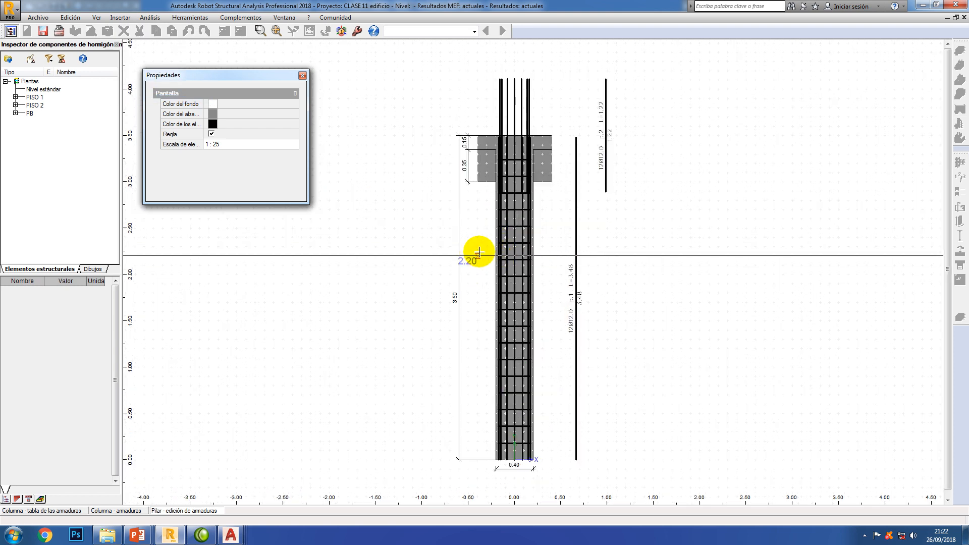
{"action": "left_click", "coordinate": [478, 252]}
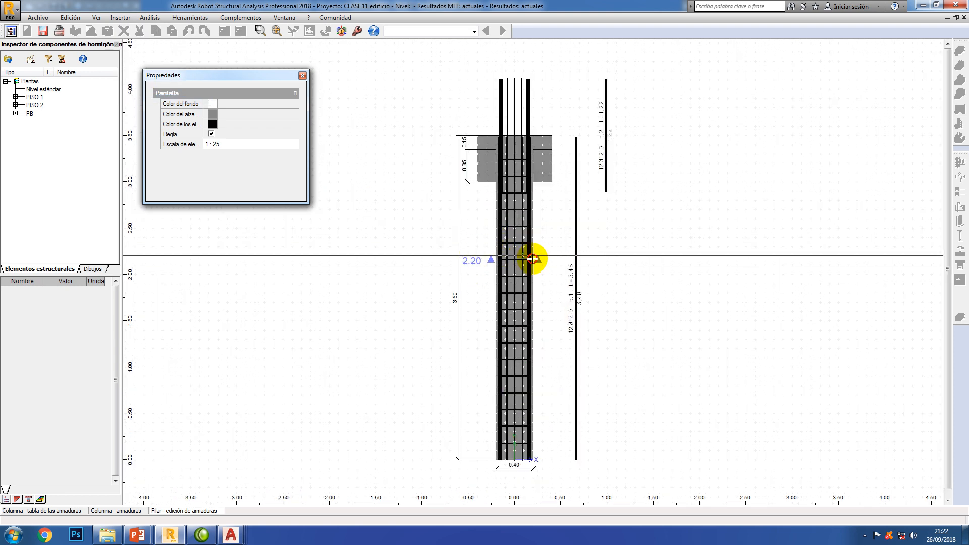
{"action": "left_click", "coordinate": [547, 298]}
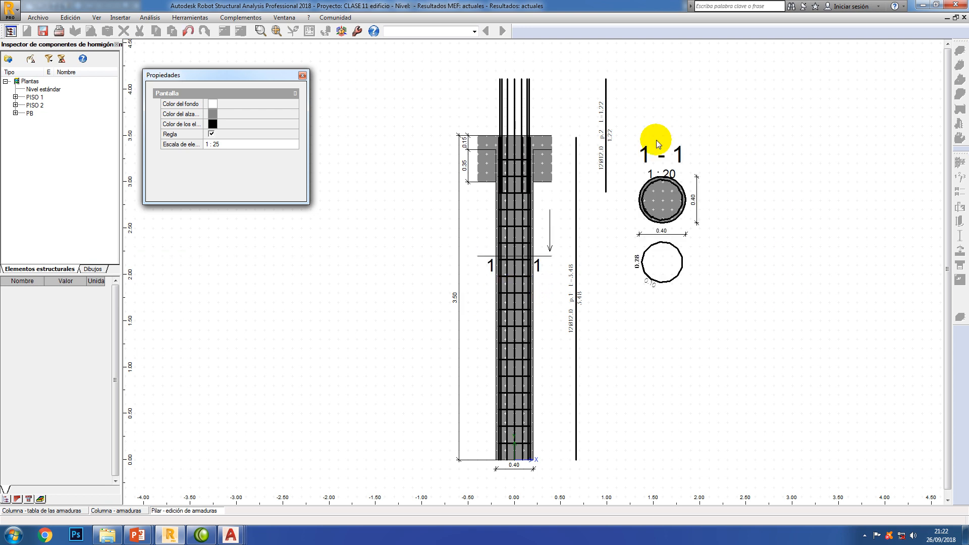
Insert the reinforcement table beside the column elevation, just below the cross-section view
{"action": "scroll", "coordinate": [682, 305], "scroll_direction": "down", "scroll_amount": 1}
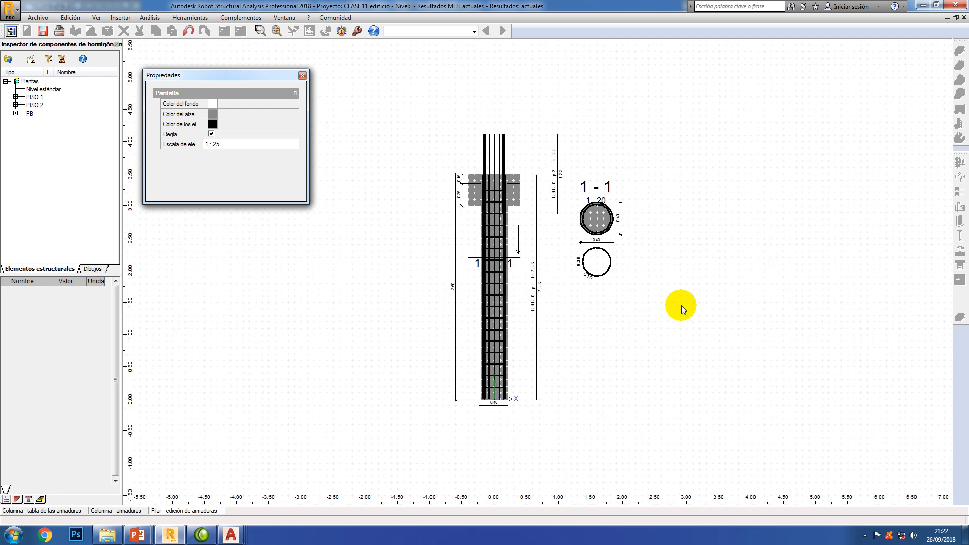
{"action": "left_click", "coordinate": [120, 17]}
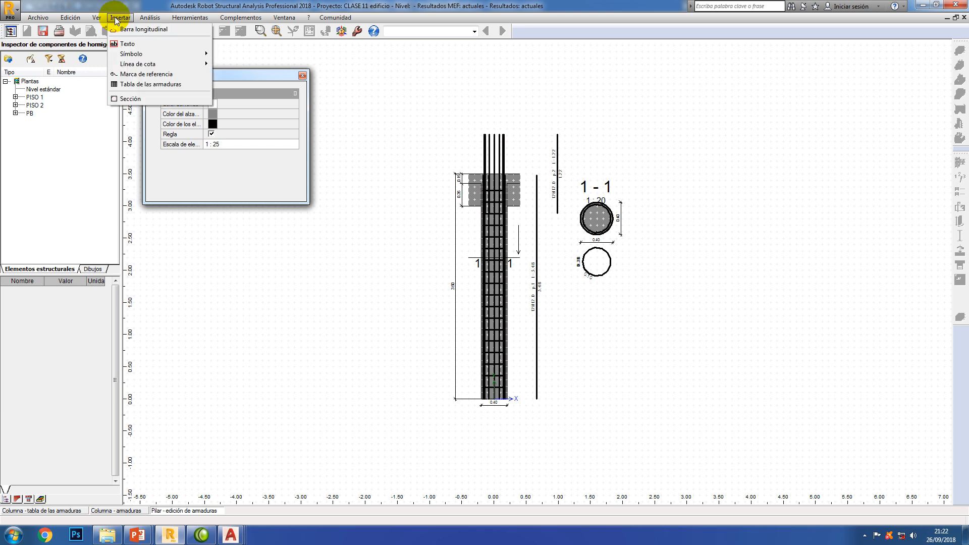
{"action": "left_click", "coordinate": [149, 84]}
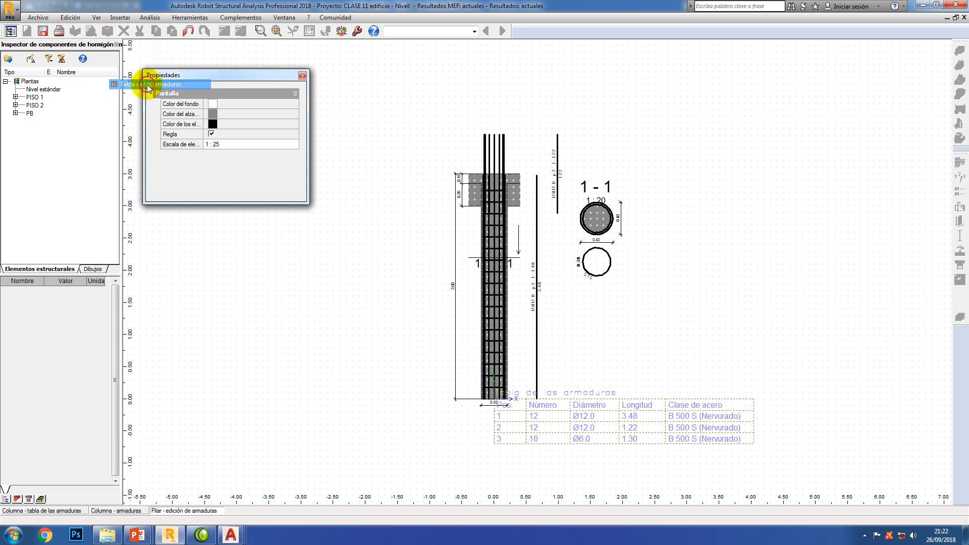
{"action": "left_click", "coordinate": [571, 311]}
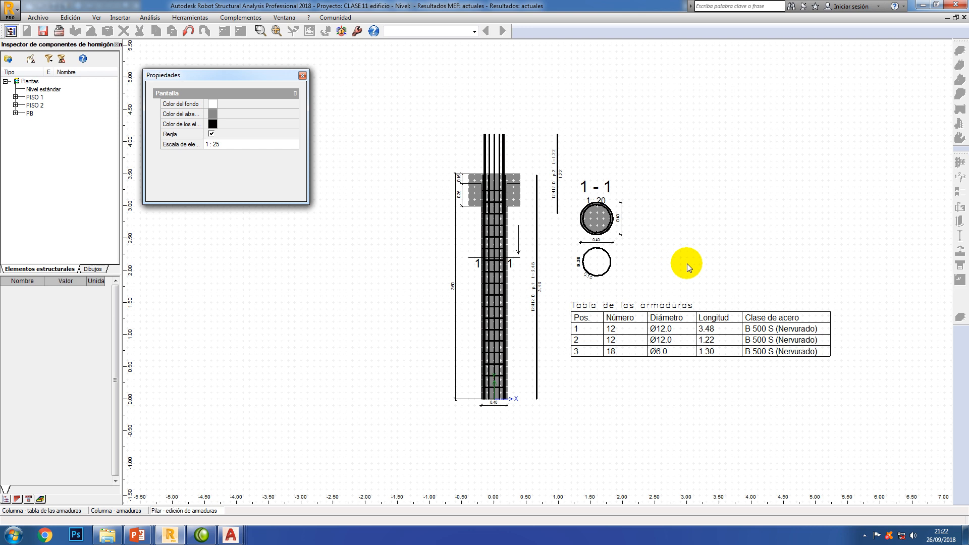
{"action": "scroll", "coordinate": [697, 259], "scroll_direction": "down", "scroll_amount": 2}
{"action": "scroll", "coordinate": [402, 271], "scroll_direction": "up", "scroll_amount": 2}
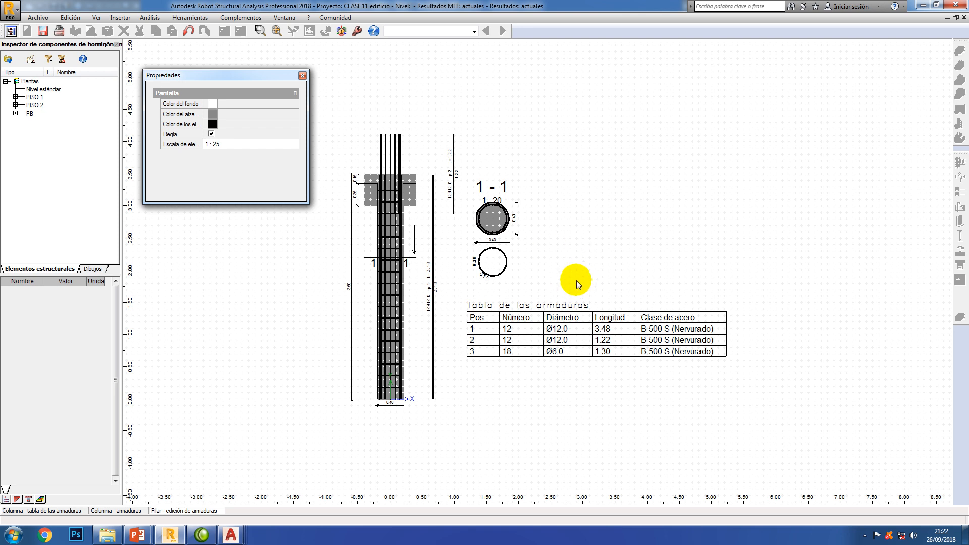
Move the 1-1 section view about 1.3 m farther from the elevation, and select a transverse bar at the column head
{"action": "left_click", "coordinate": [497, 201]}
{"action": "left_click_drag", "start_coordinate": [464, 169], "coordinate": [550, 159]}
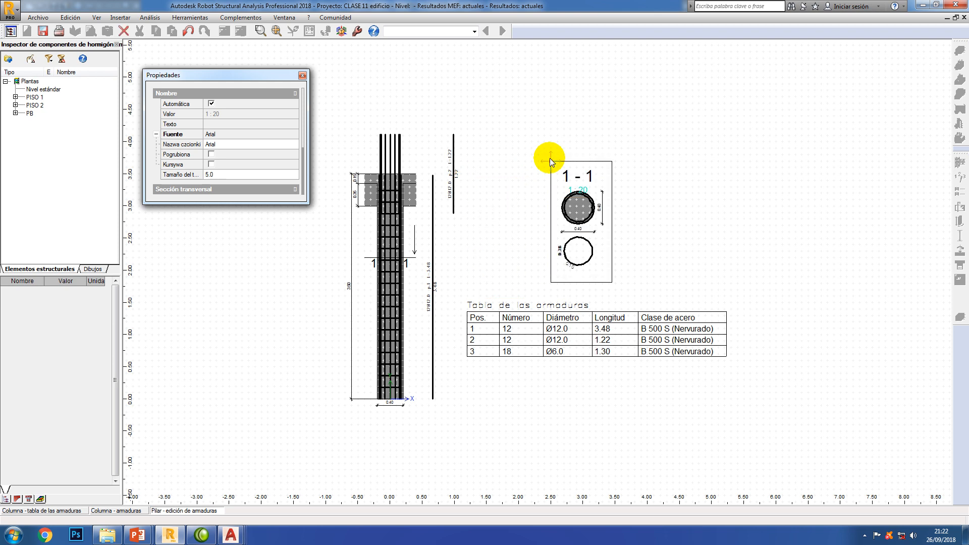
{"action": "left_click", "coordinate": [472, 237]}
{"action": "left_click", "coordinate": [390, 194]}
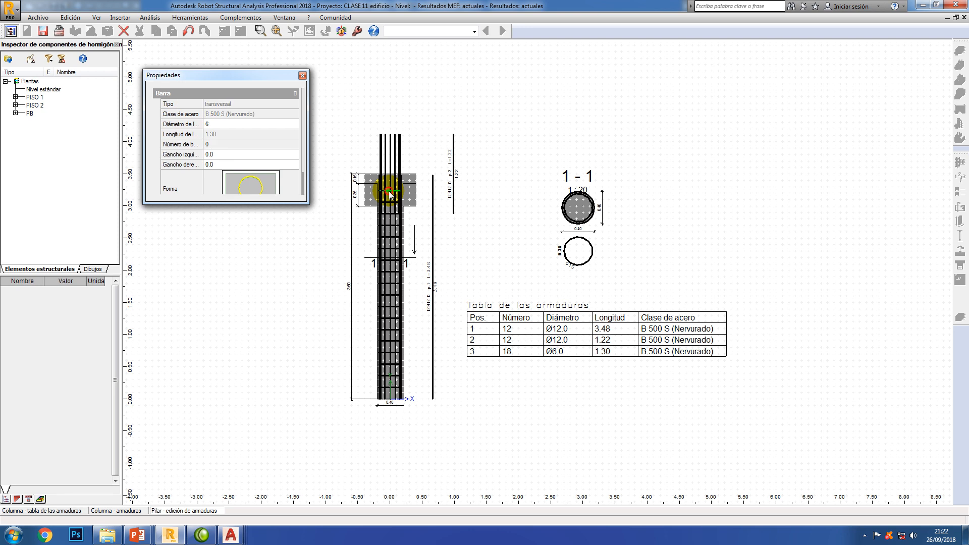
Clear the selection and set the display scale of the column drawing's elements to 1:30
{"action": "left_click", "coordinate": [325, 251]}
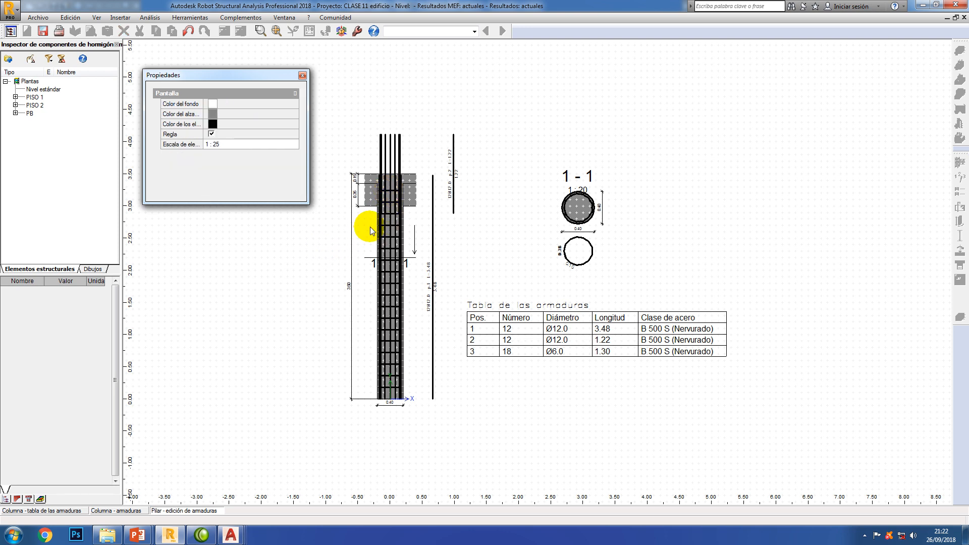
{"action": "left_click", "coordinate": [565, 244]}
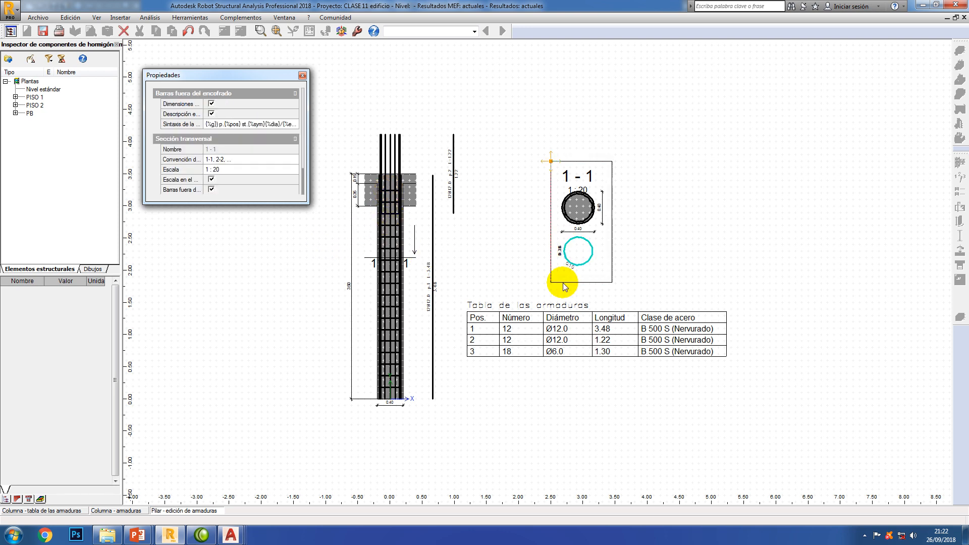
{"action": "left_click", "coordinate": [480, 253]}
{"action": "left_click", "coordinate": [222, 147]}
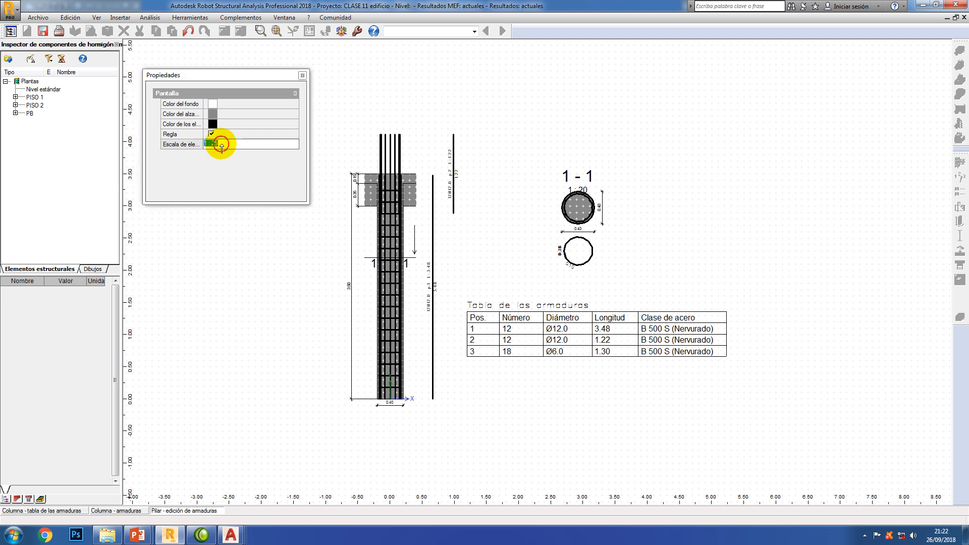
{"action": "double_click", "coordinate": [213, 144]}
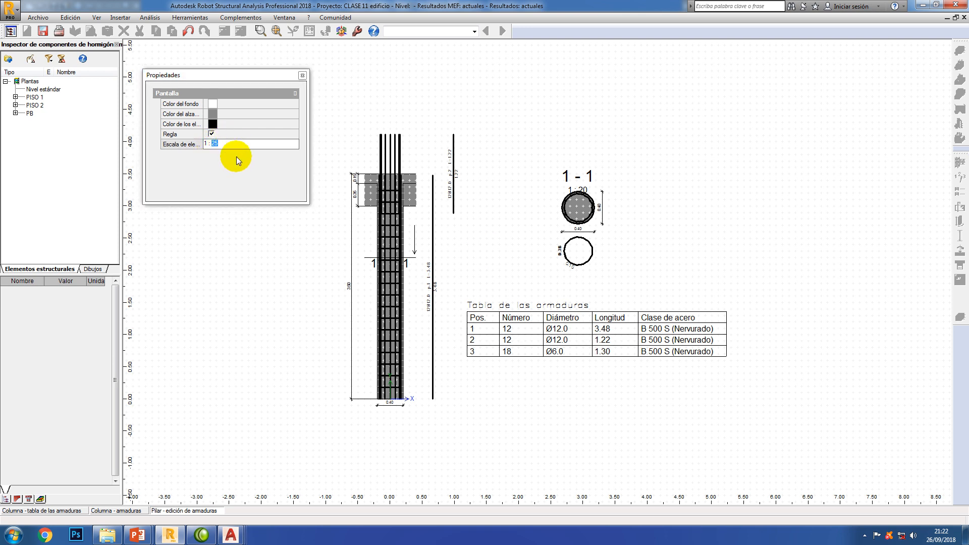
{"action": "type", "text": "30"}
{"action": "key", "text": "Return"}
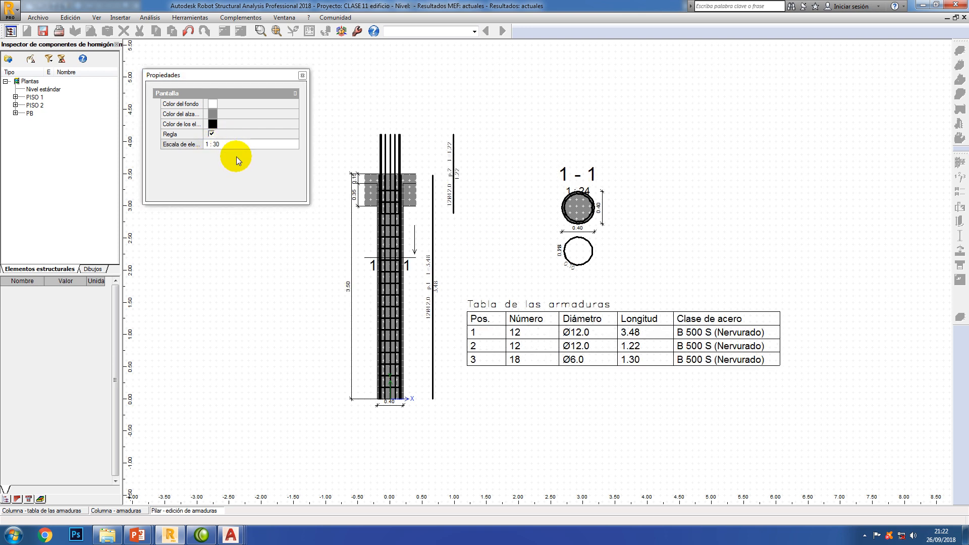
Set the display scale of the column drawing's elements to 1:20
{"action": "left_click", "coordinate": [233, 147]}
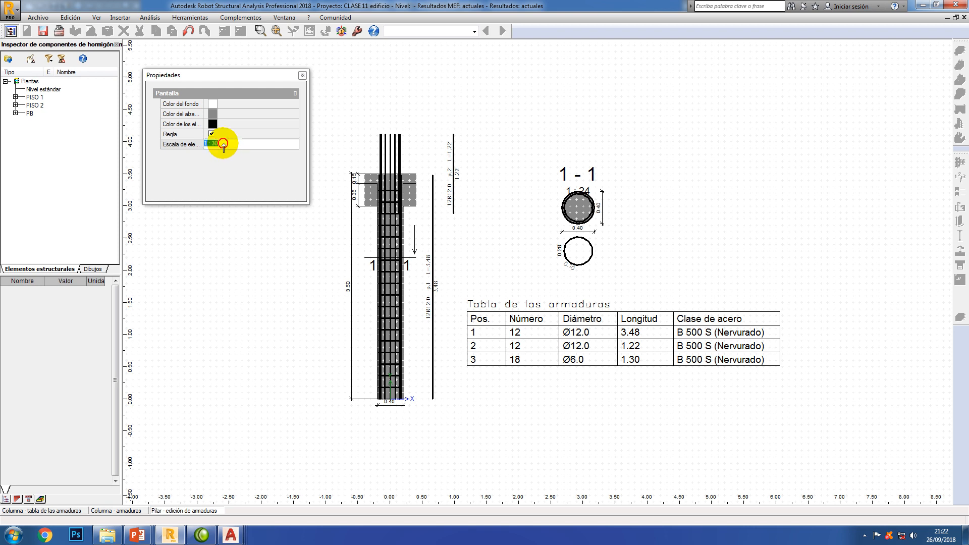
{"action": "double_click", "coordinate": [212, 148]}
{"action": "type", "text": "2"}
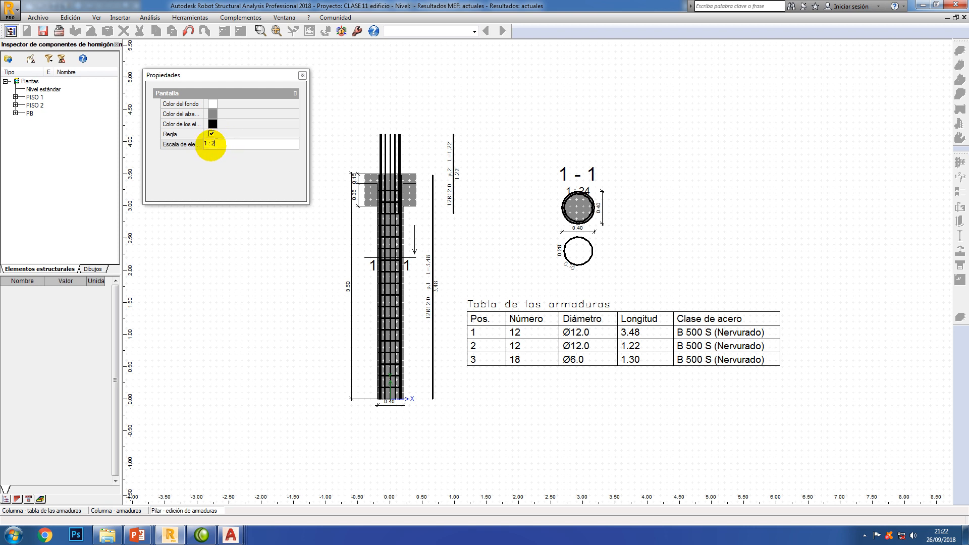
{"action": "type", "text": "0"}
{"action": "key", "text": "Return"}
Set the display scale of the column drawing's elements to 1:25
{"action": "left_click", "coordinate": [215, 145]}
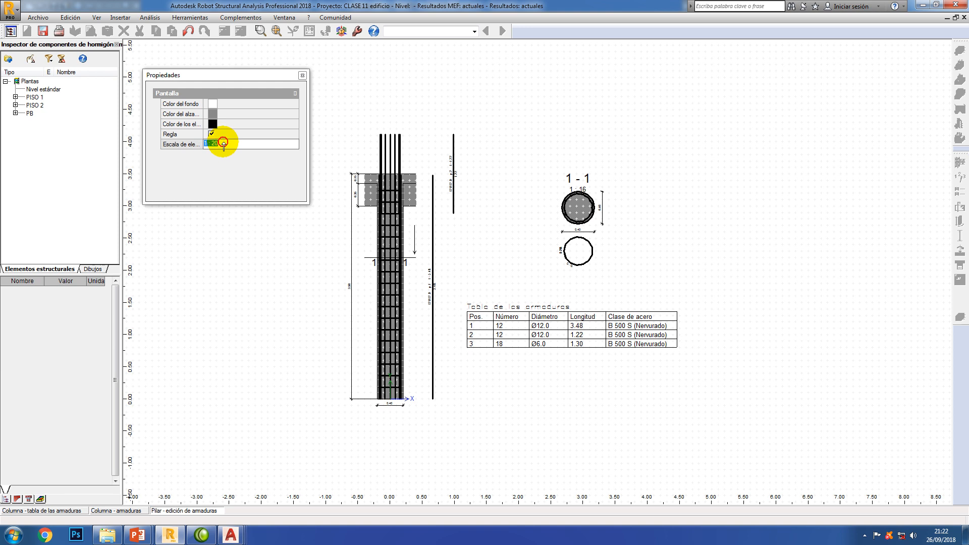
{"action": "double_click", "coordinate": [213, 145]}
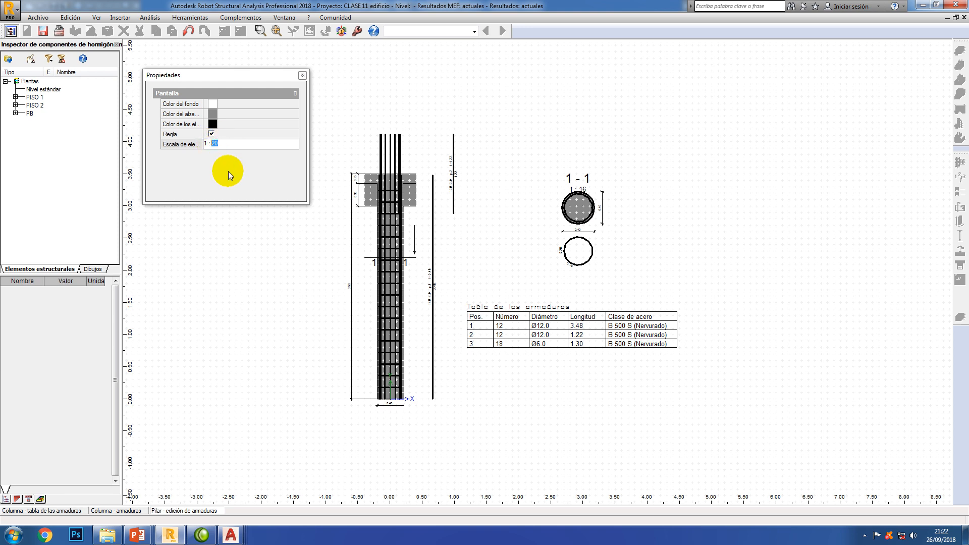
{"action": "key", "text": "Return"}
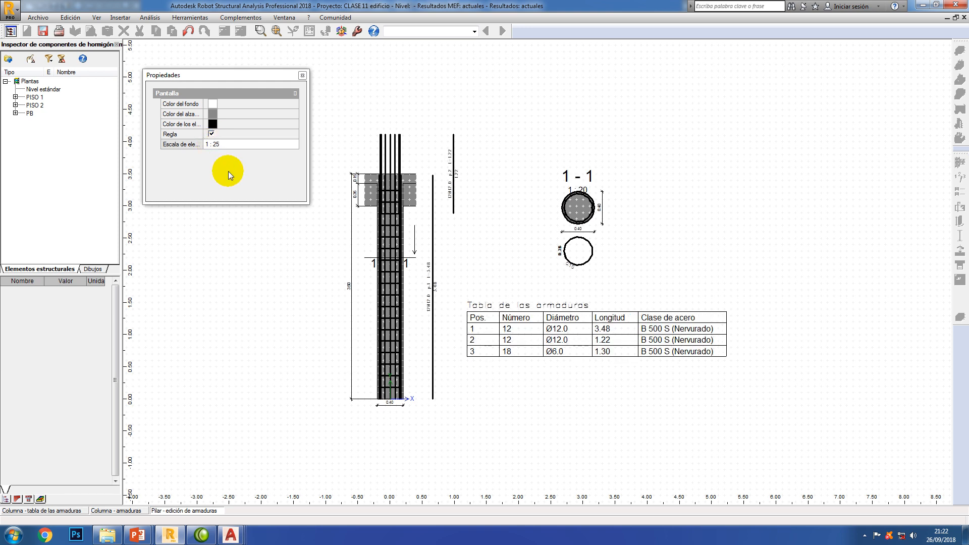
Set the scale of the 1-1 cross-section view to 1:15, check the enlarged section, and close the properties window
{"action": "left_click", "coordinate": [584, 191]}
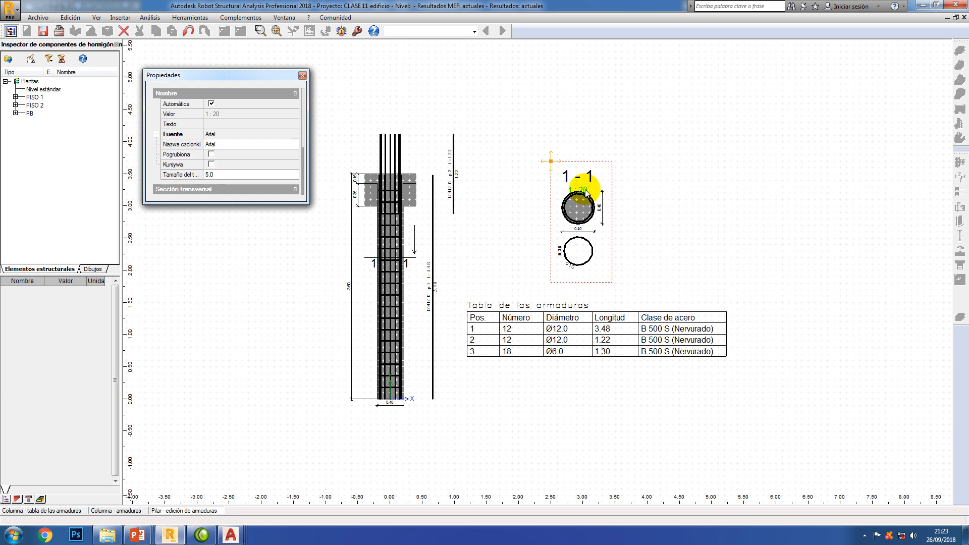
{"action": "left_click", "coordinate": [591, 179]}
{"action": "left_click", "coordinate": [660, 189]}
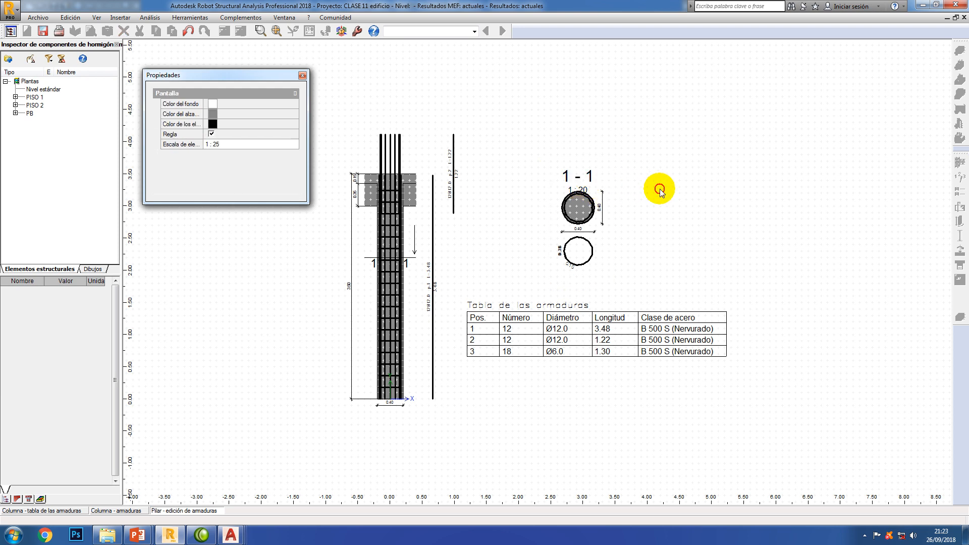
{"action": "left_click", "coordinate": [569, 213]}
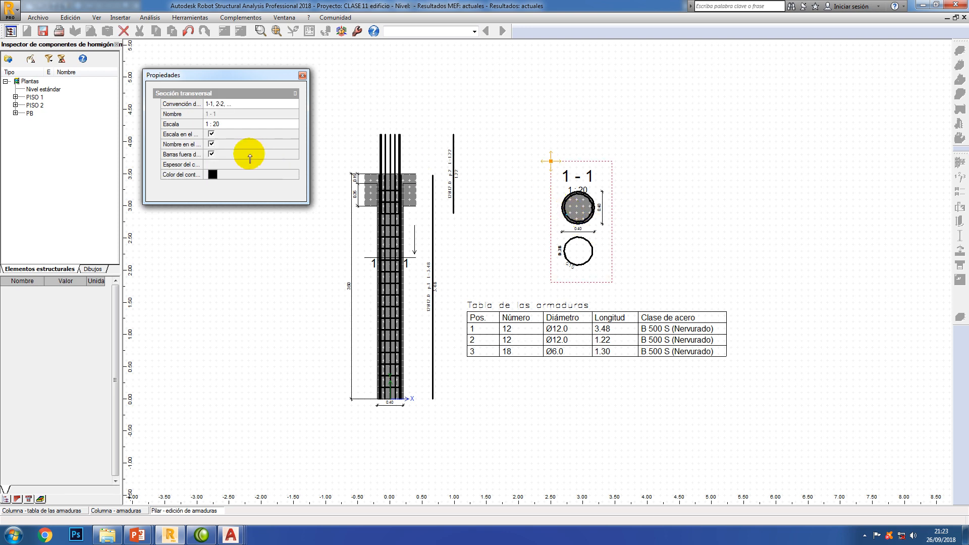
{"action": "left_click", "coordinate": [222, 125]}
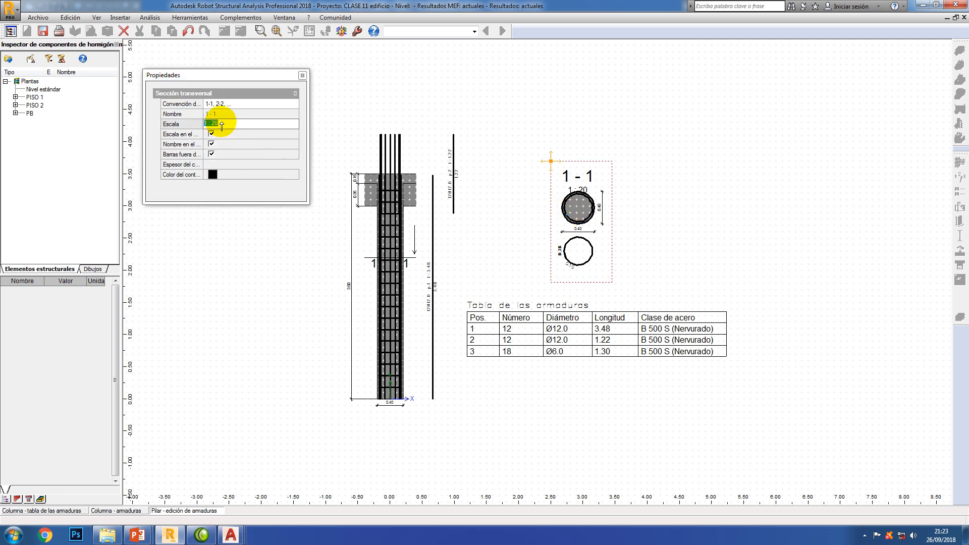
{"action": "left_click_drag", "start_coordinate": [222, 122], "coordinate": [213, 125]}
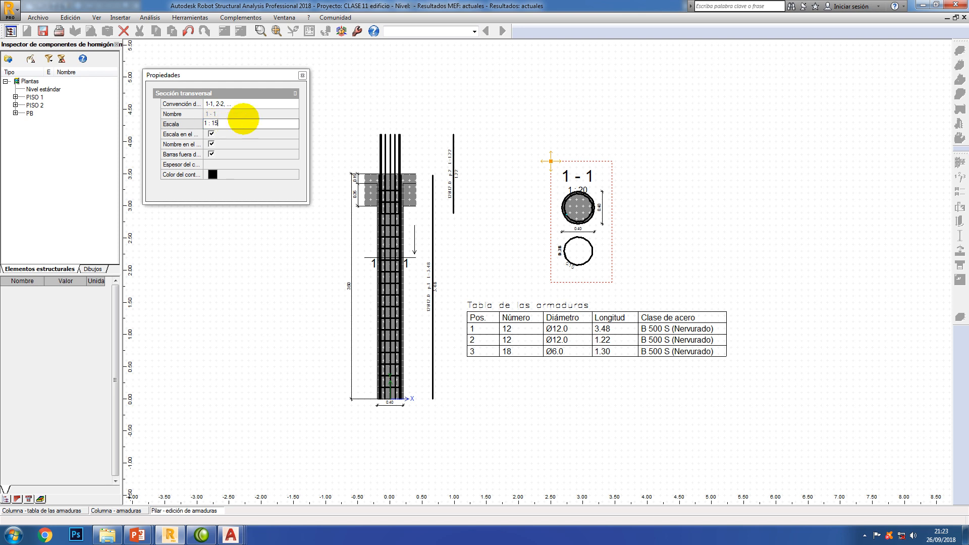
{"action": "key", "text": "Return"}
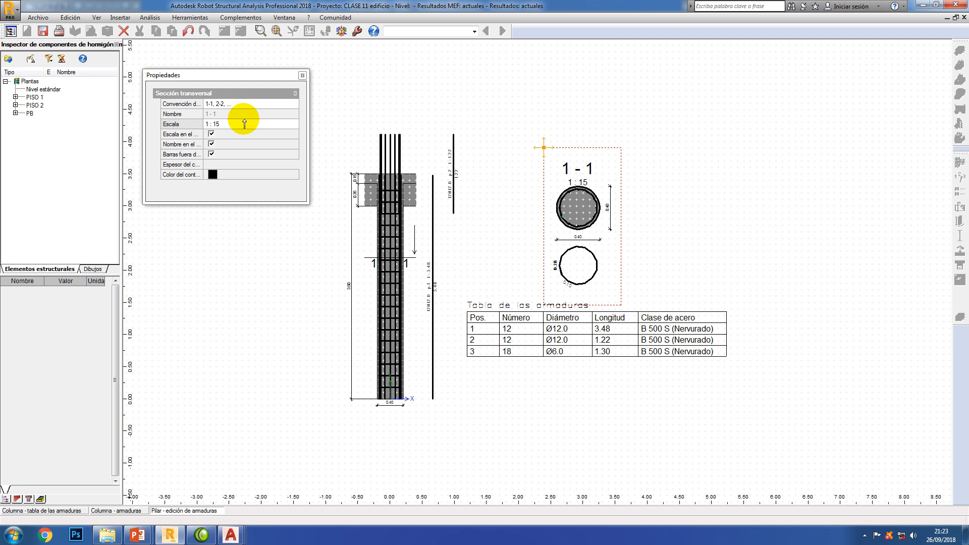
{"action": "left_click", "coordinate": [674, 223]}
{"action": "scroll", "coordinate": [575, 267], "scroll_direction": "up", "scroll_amount": 3}
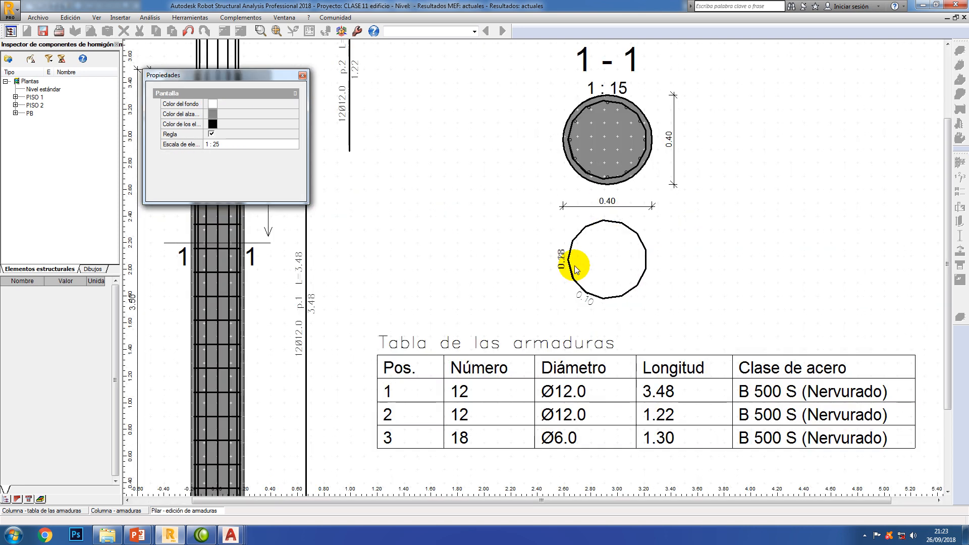
{"action": "scroll", "coordinate": [576, 269], "scroll_direction": "down", "scroll_amount": 3}
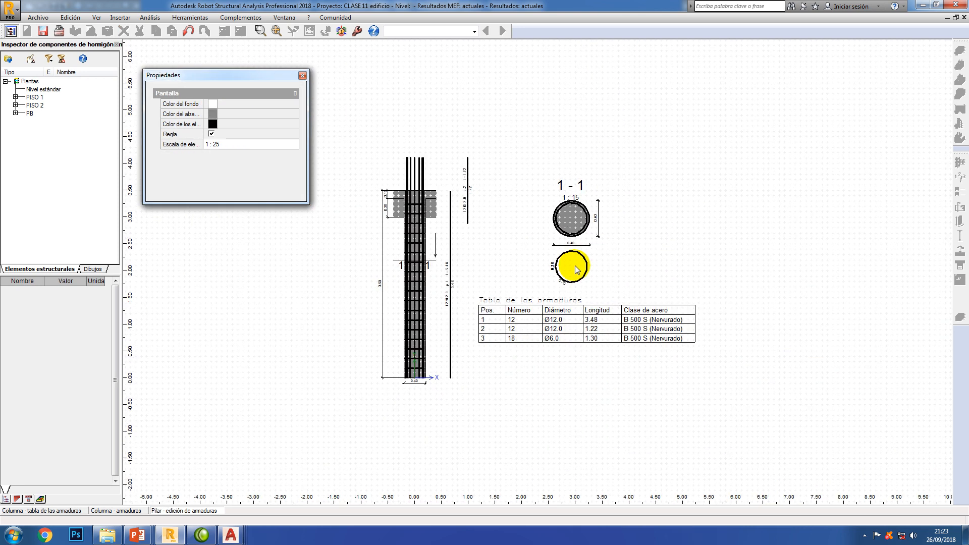
{"action": "left_click", "coordinate": [302, 76]}
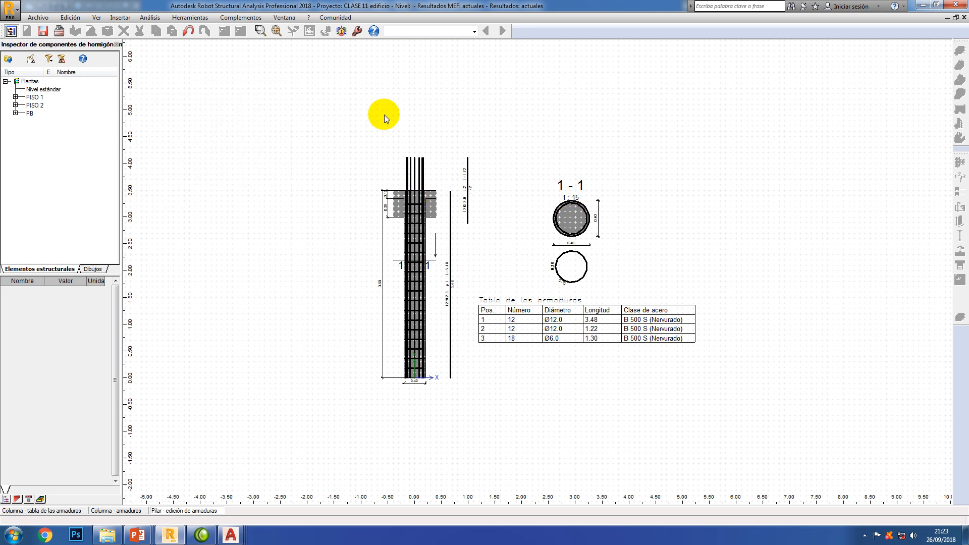
Export the circular column drawing as an Autodesk RealDWG ver.2007 file named COLUMNA 07 in the folder material curso ROBOT no presencial
{"action": "left_click", "coordinate": [40, 18]}
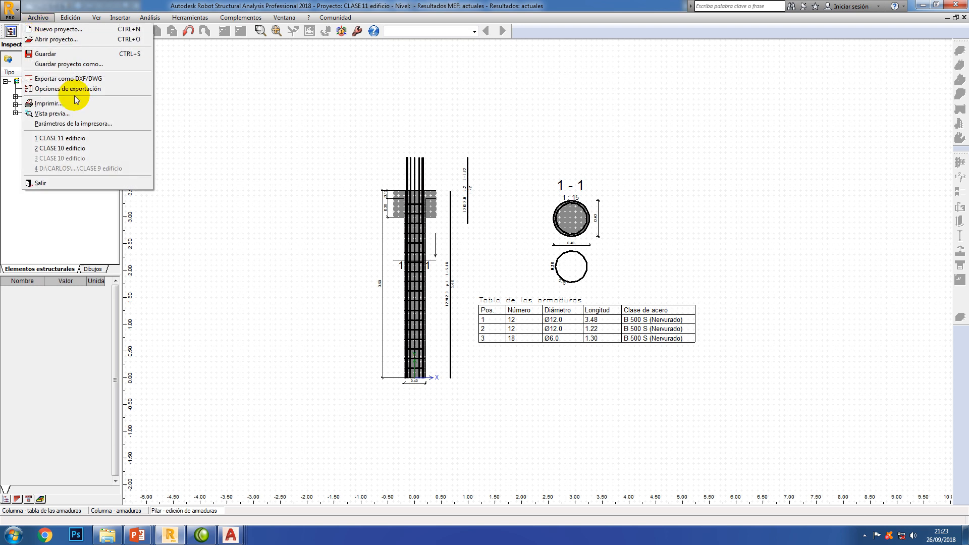
{"action": "left_click", "coordinate": [99, 81]}
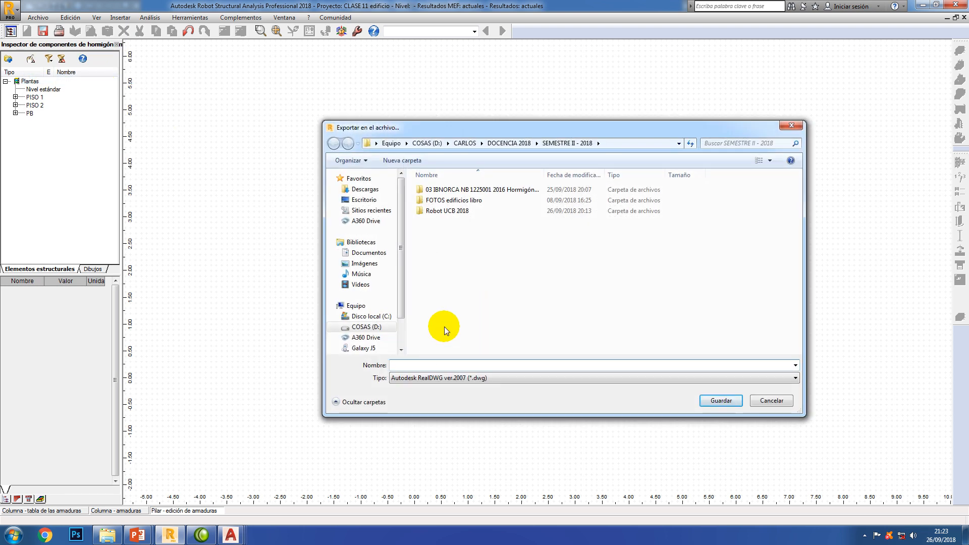
{"action": "left_click", "coordinate": [426, 365]}
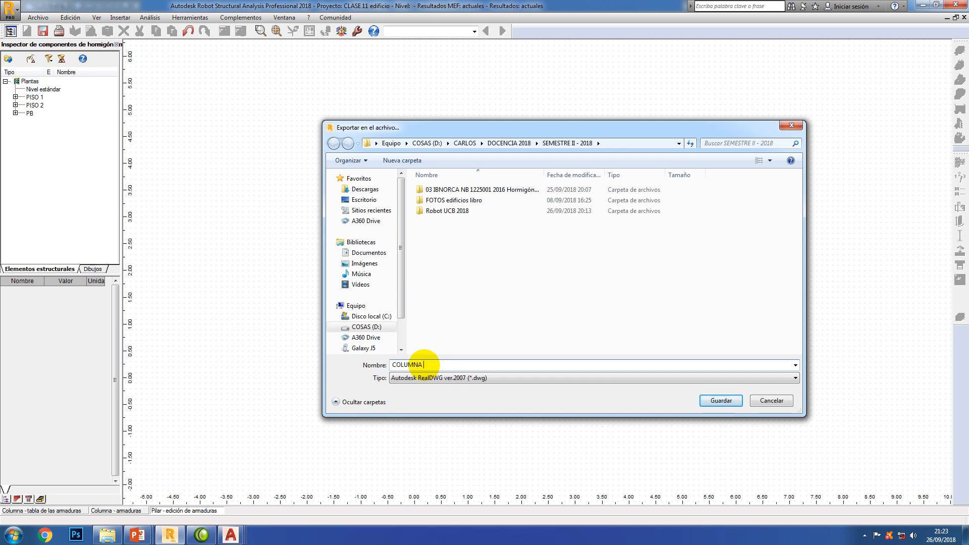
{"action": "type", "text": "COLUMNA 07"}
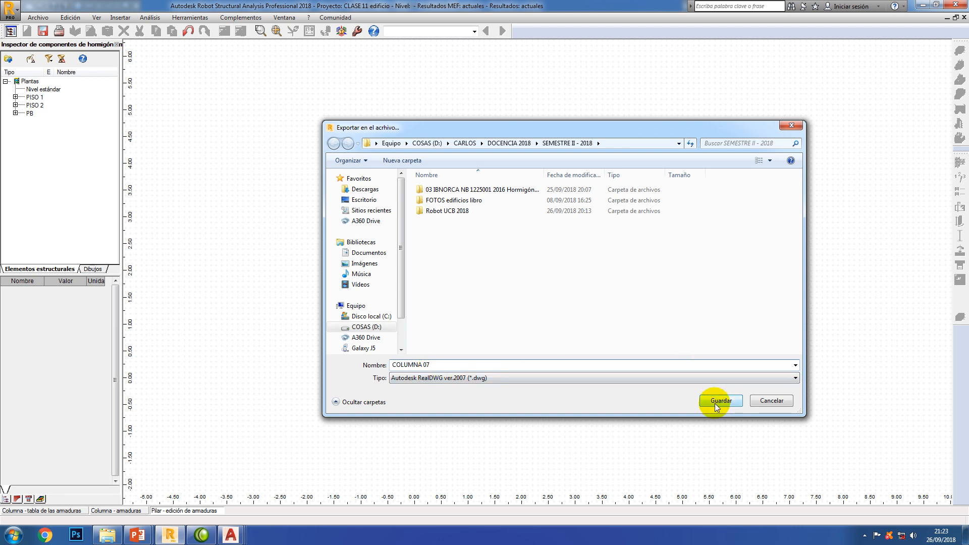
{"action": "double_click", "coordinate": [463, 212]}
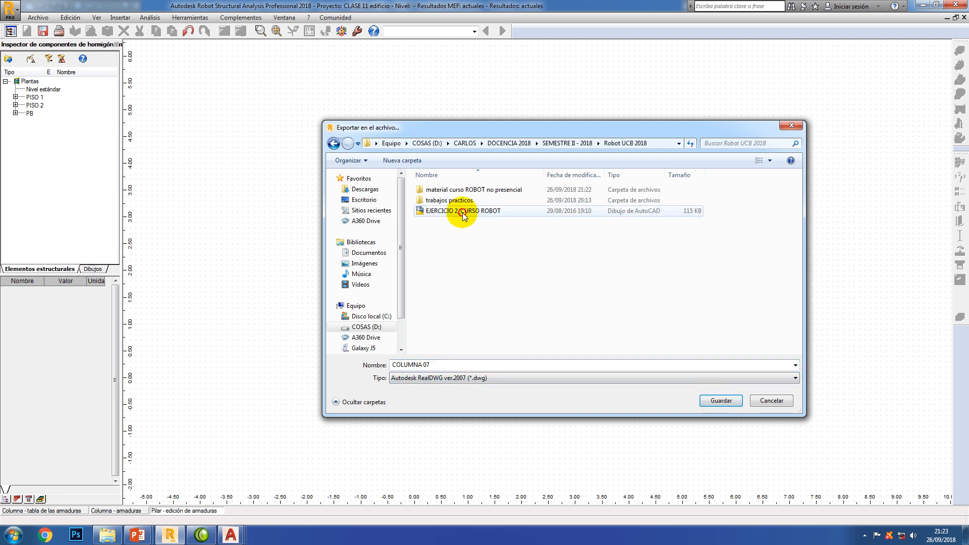
{"action": "left_click", "coordinate": [442, 364]}
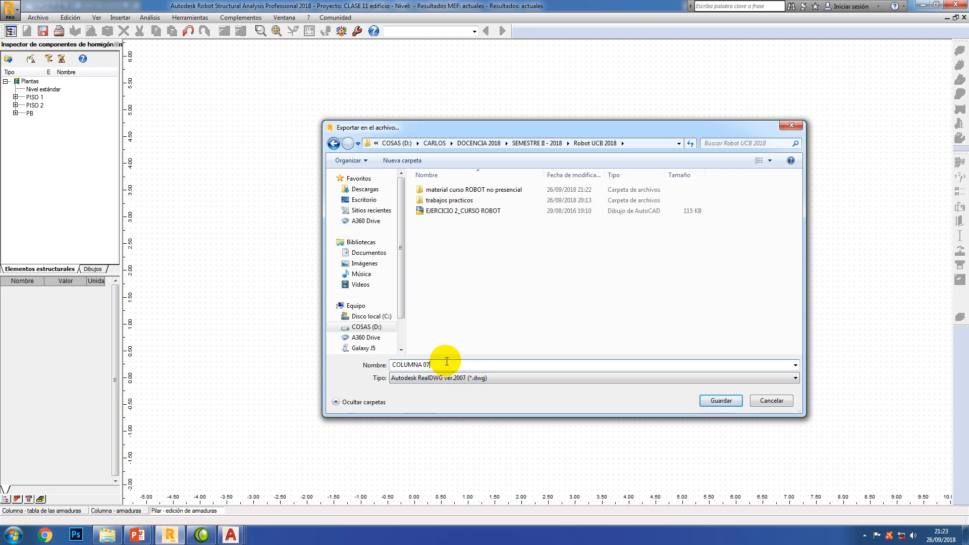
{"action": "left_click", "coordinate": [107, 534]}
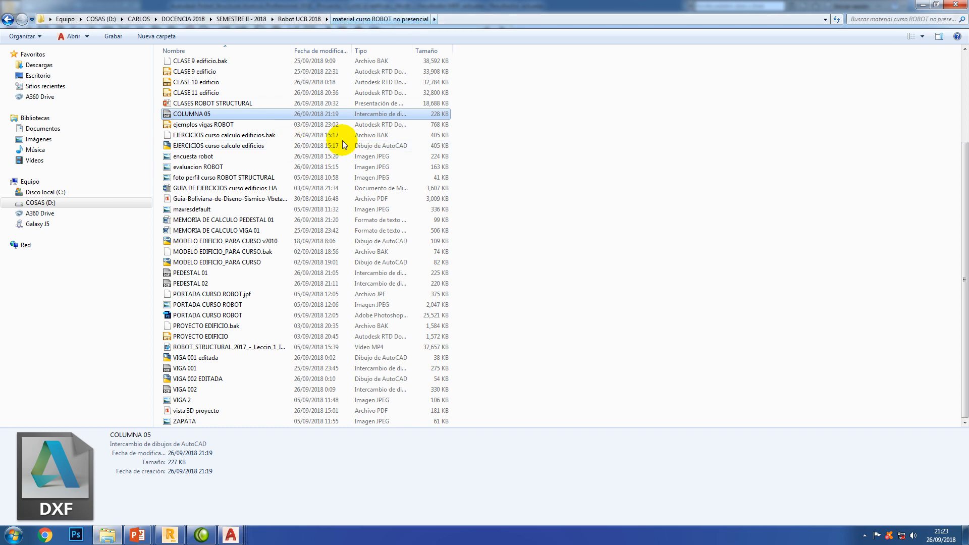
{"action": "left_click", "coordinate": [171, 536]}
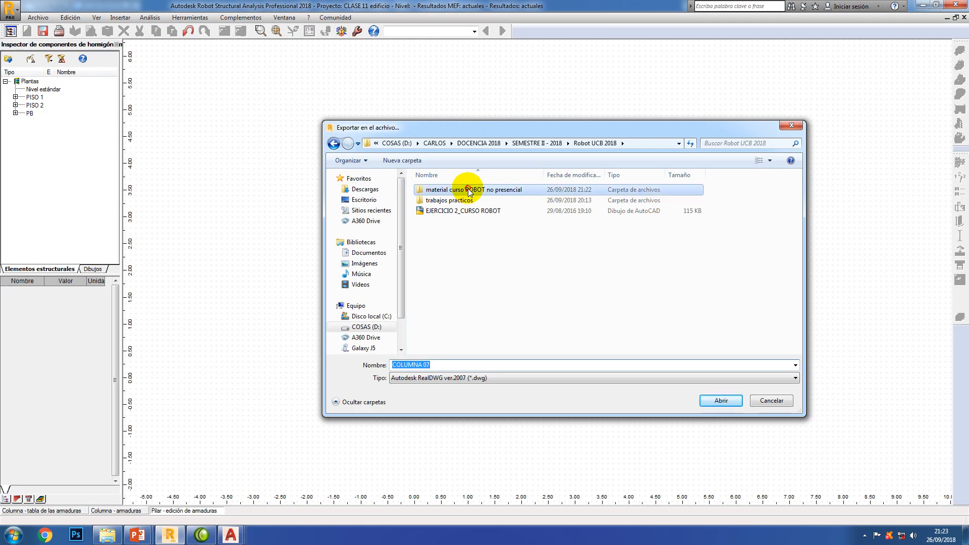
{"action": "double_click", "coordinate": [434, 190]}
{"action": "left_click", "coordinate": [445, 364]}
{"action": "left_click", "coordinate": [449, 366]}
{"action": "left_click", "coordinate": [720, 401]}
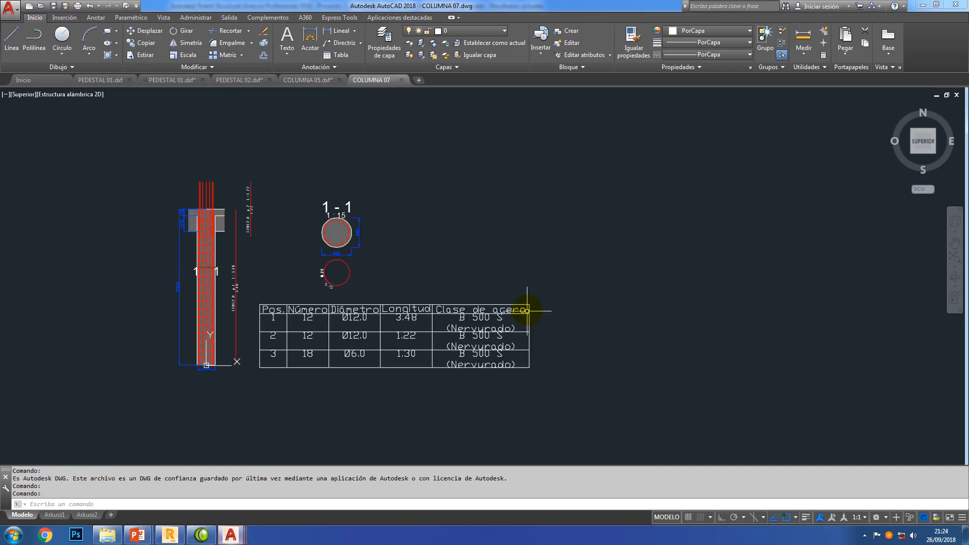
In AutoCAD, explode the column elevation block in the COLUMNA 07 drawing
{"action": "middle_click_drag", "start_coordinate": [454, 262], "coordinate": [526, 242]}
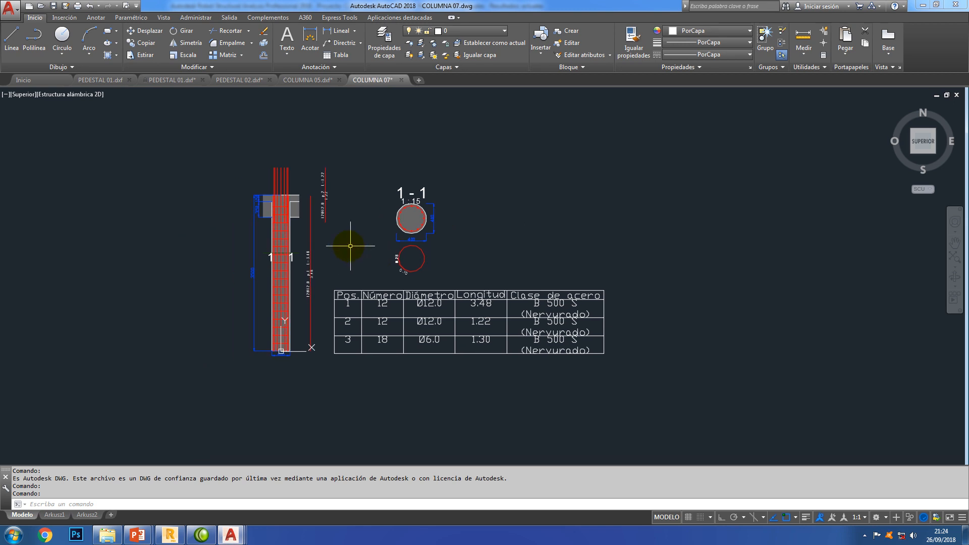
{"action": "scroll", "coordinate": [344, 244], "scroll_direction": "up", "scroll_amount": 2}
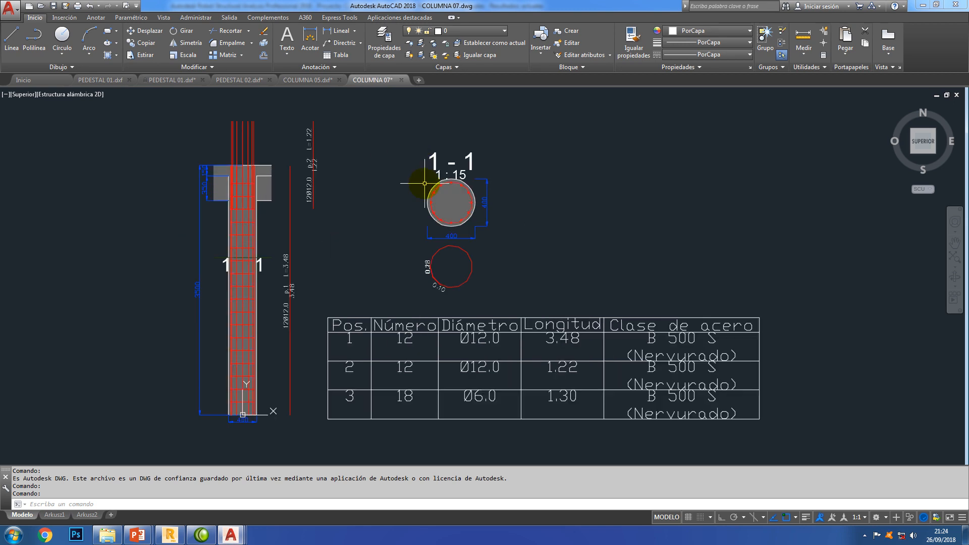
{"action": "left_click", "coordinate": [141, 38]}
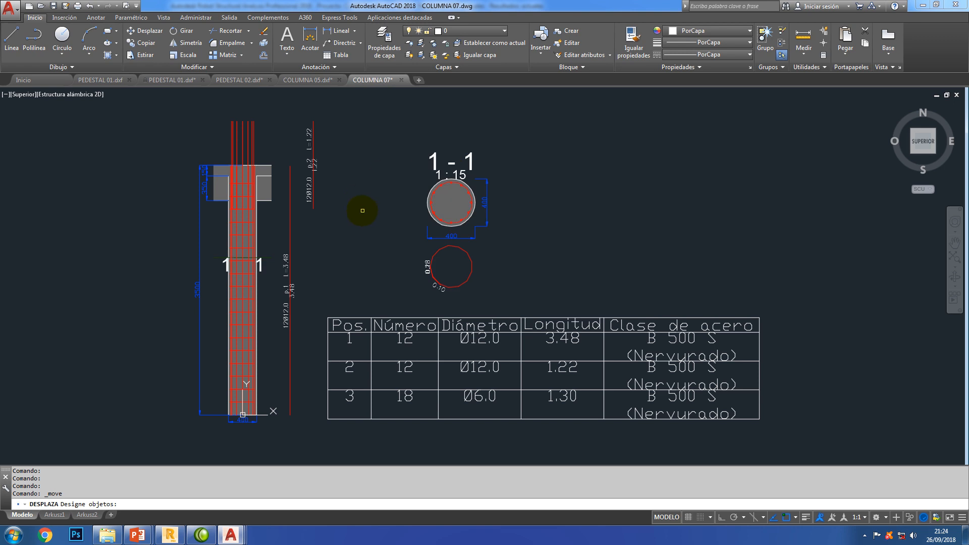
{"action": "left_click", "coordinate": [263, 46]}
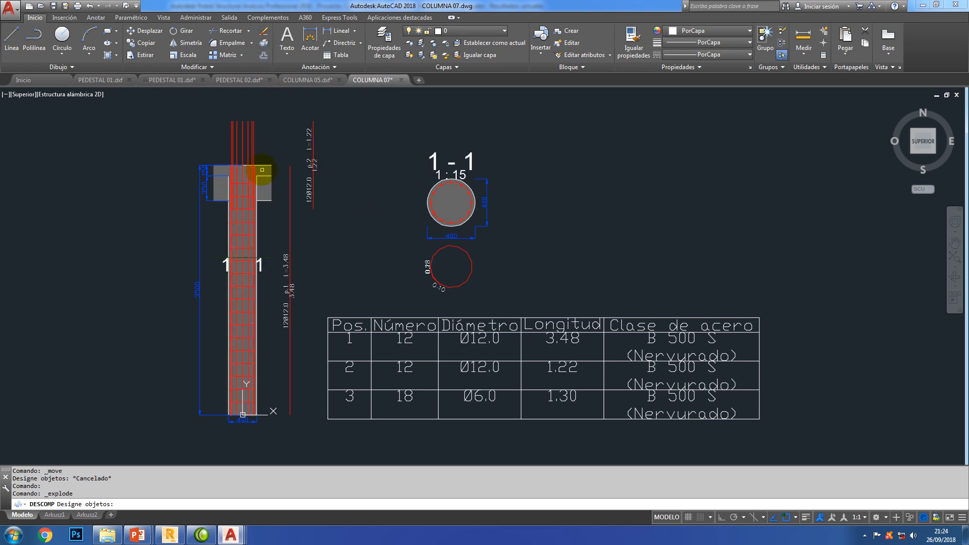
{"action": "left_click", "coordinate": [263, 175]}
{"action": "key", "text": "Return"}
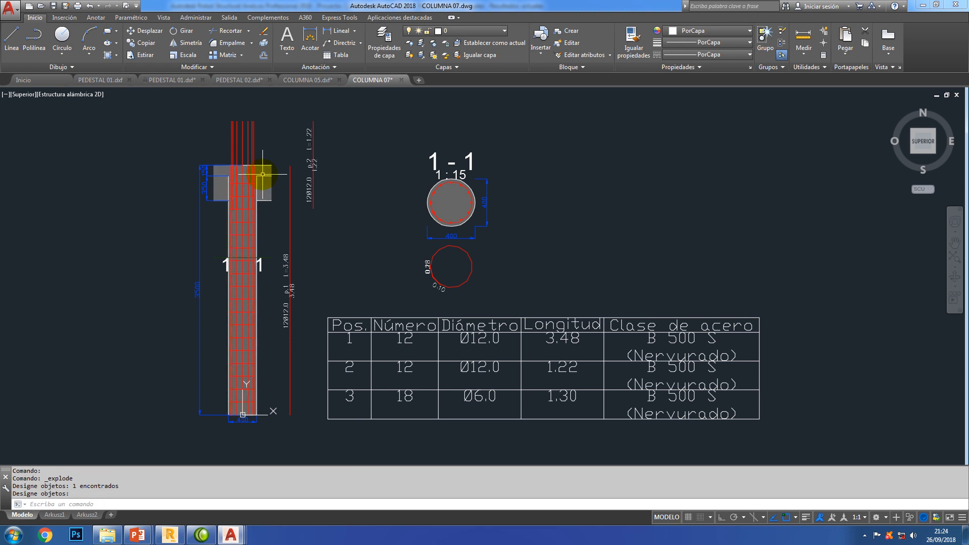
Explode the block containing the 1-1 cross-section and its stirrup detail
{"action": "left_click", "coordinate": [265, 45]}
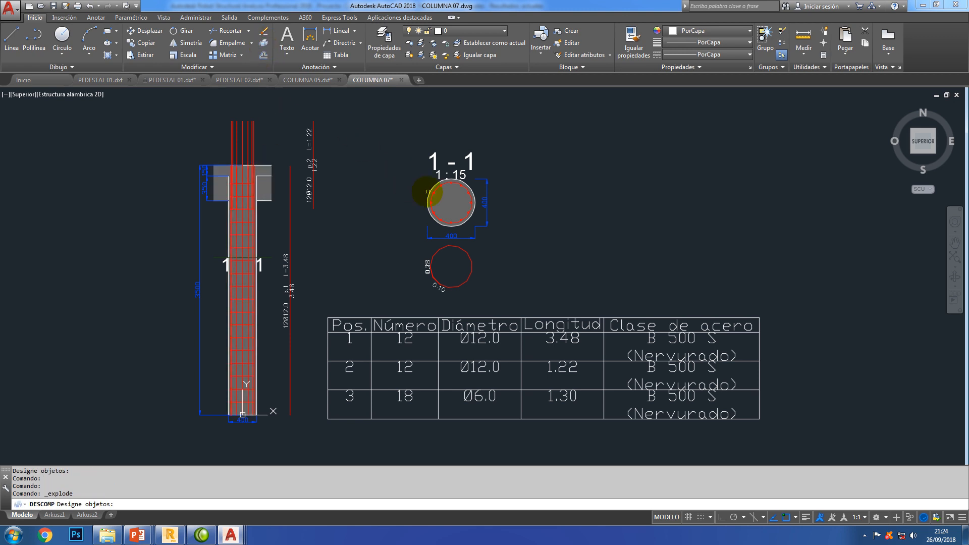
{"action": "left_click", "coordinate": [432, 194]}
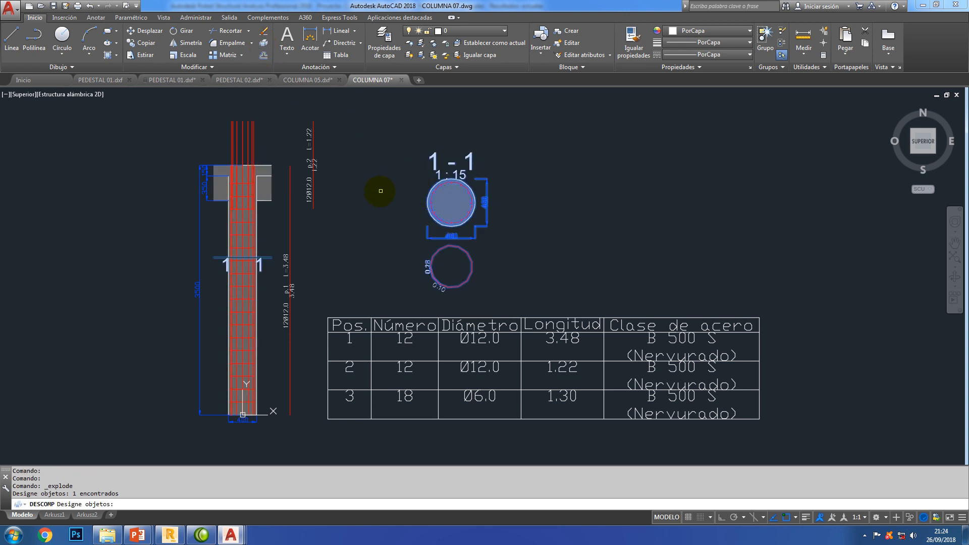
{"action": "key", "text": "Return"}
Move the 1-1 title and its 1 : 15 scale label slightly upward, clear of the circular section
{"action": "left_click", "coordinate": [147, 32]}
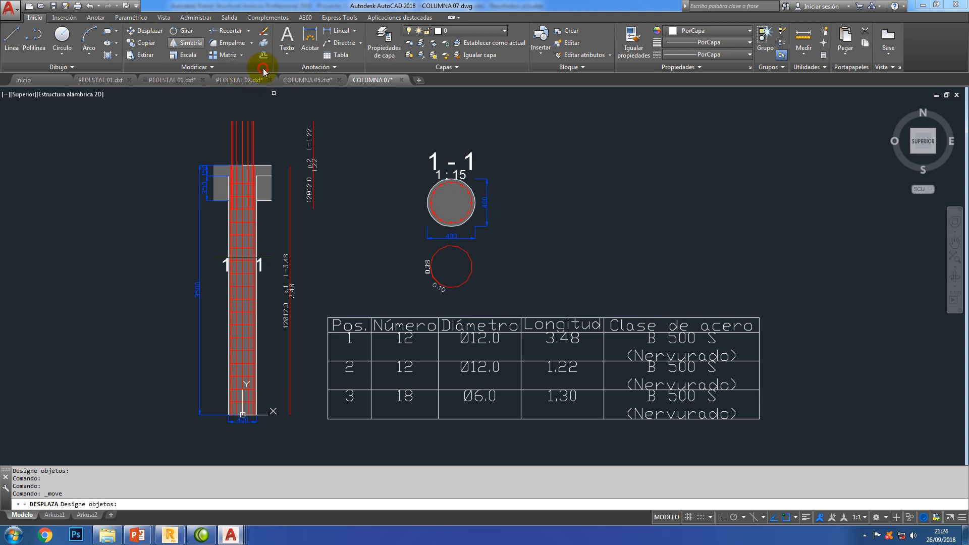
{"action": "left_click", "coordinate": [463, 166]}
{"action": "left_click", "coordinate": [460, 172]}
{"action": "key", "text": "Return"}
{"action": "left_click", "coordinate": [548, 189]}
{"action": "left_click", "coordinate": [547, 179]}
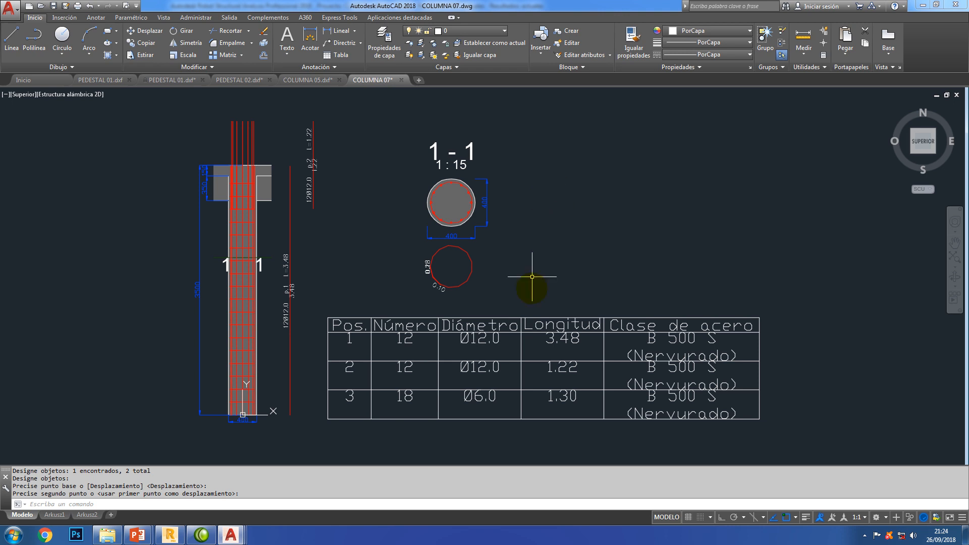
Delete the Clase de acero column from the reinforcement table and deselect the table
{"action": "left_click", "coordinate": [545, 322]}
{"action": "left_click", "coordinate": [536, 313]}
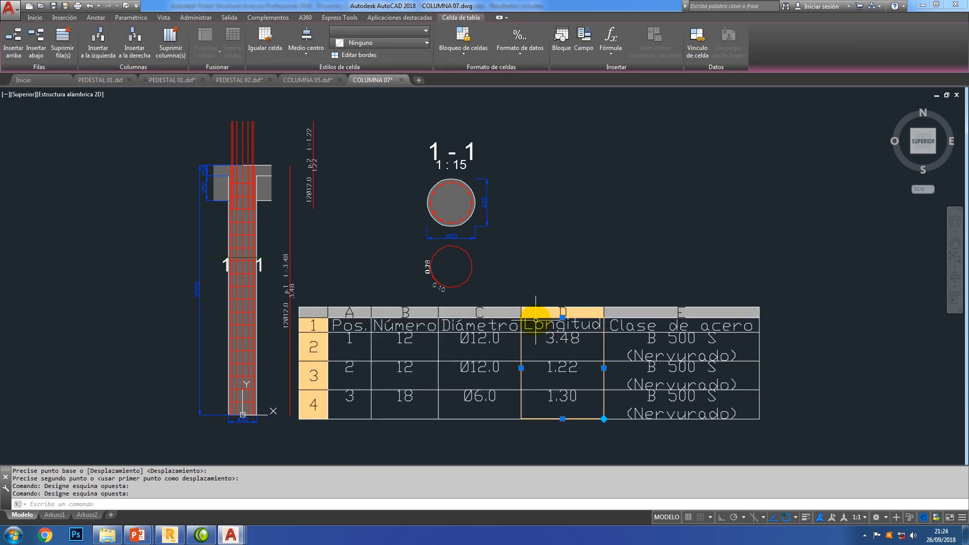
{"action": "left_click", "coordinate": [667, 327]}
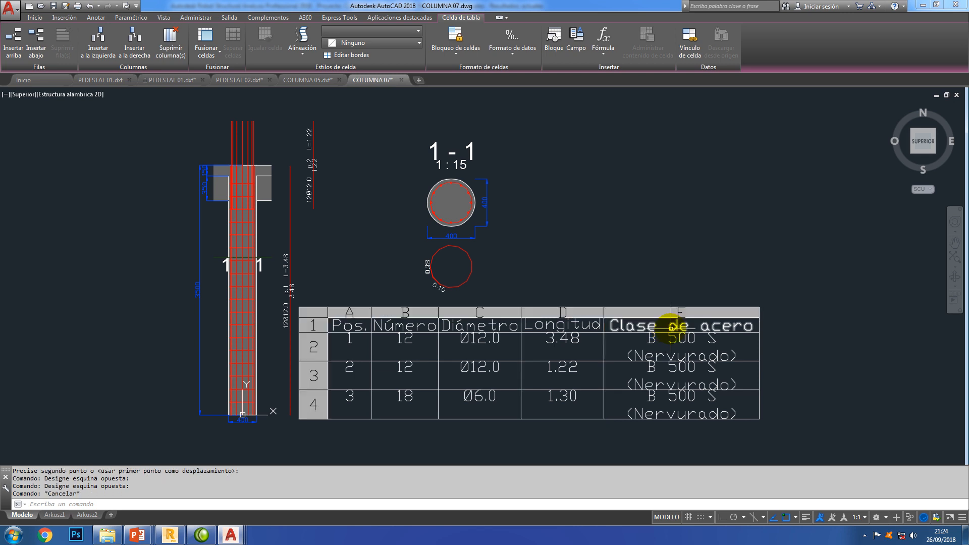
{"action": "right_click", "coordinate": [675, 326]}
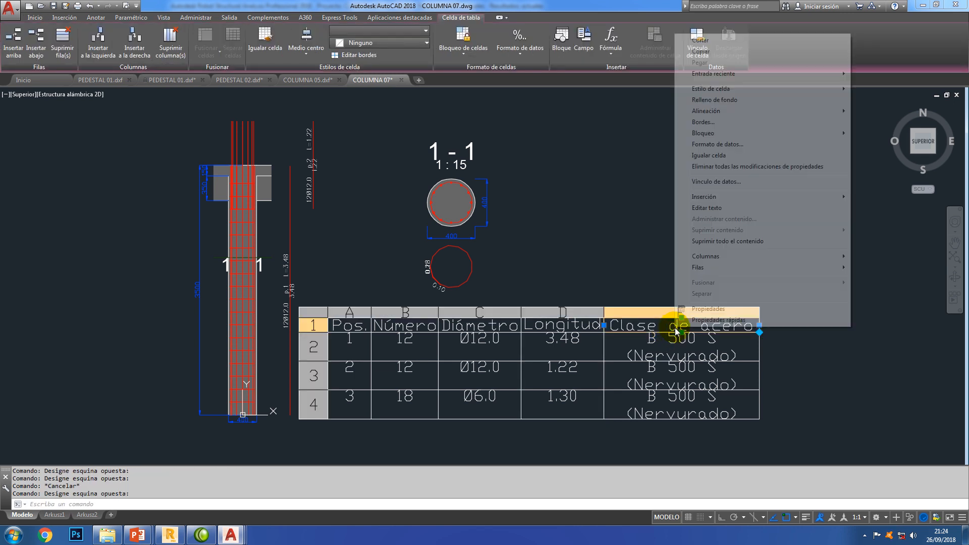
{"action": "mouse_move", "coordinate": [784, 261]}
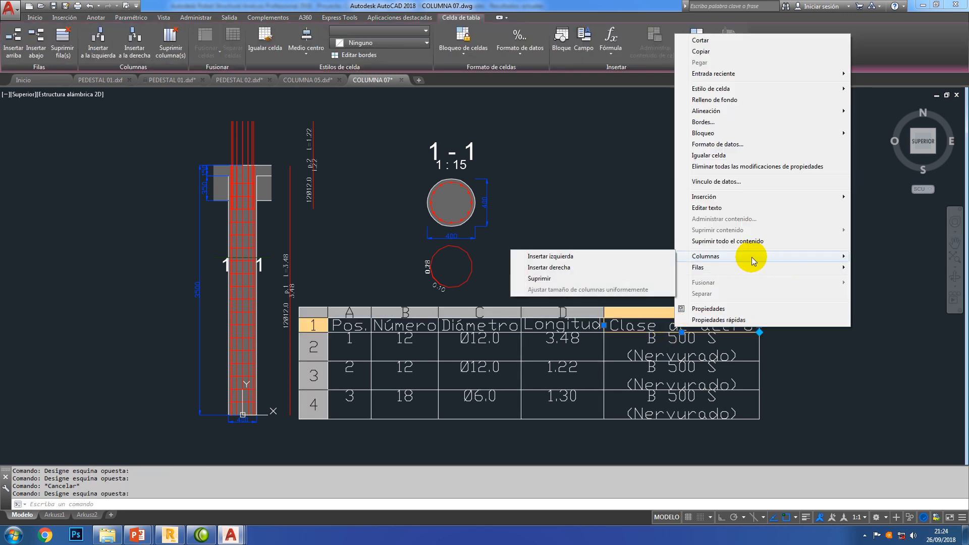
{"action": "left_click", "coordinate": [553, 279]}
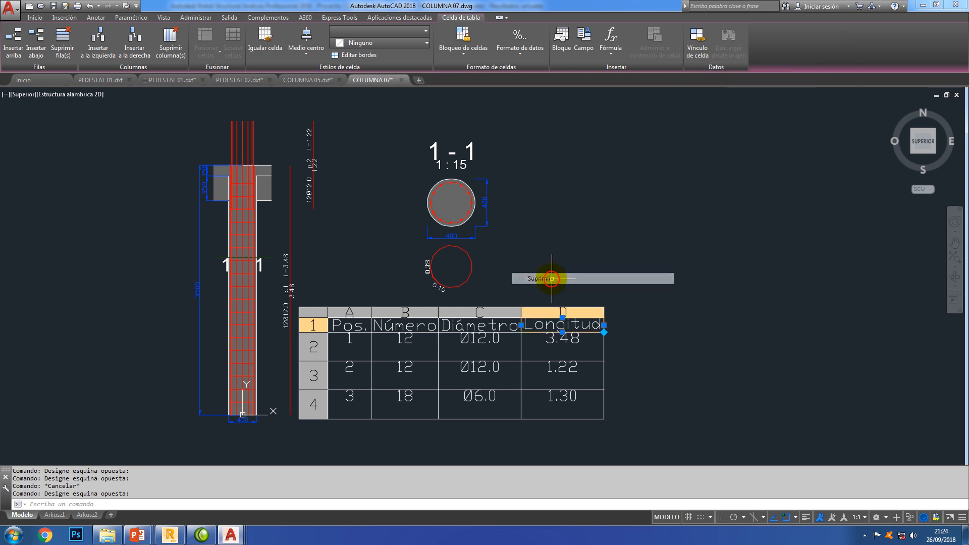
{"action": "key", "text": "Escape"}
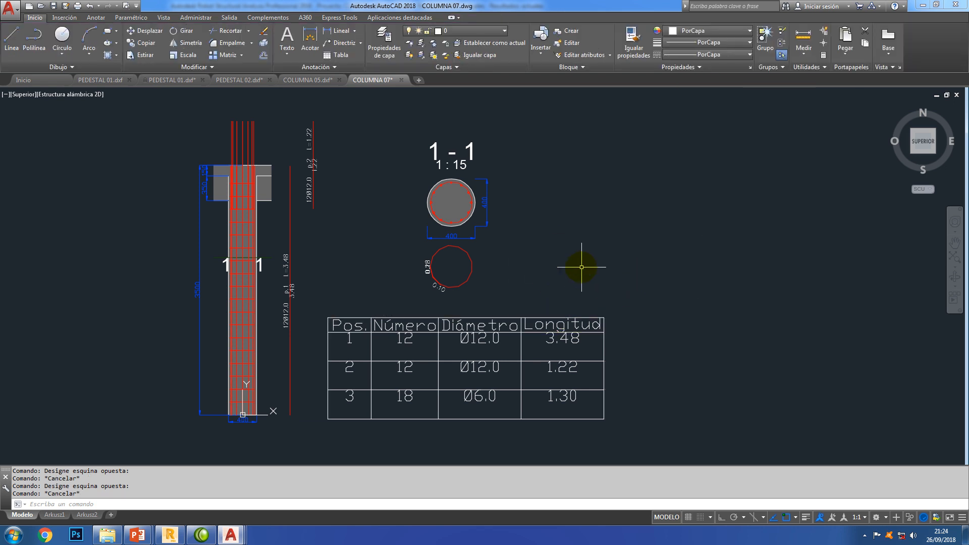
Examine the edited column drawing, comparing the elevation and section with the reinforcement table
{"action": "scroll", "coordinate": [602, 258], "scroll_direction": "down", "scroll_amount": 3}
{"action": "middle_click_drag", "start_coordinate": [588, 264], "coordinate": [627, 277]}
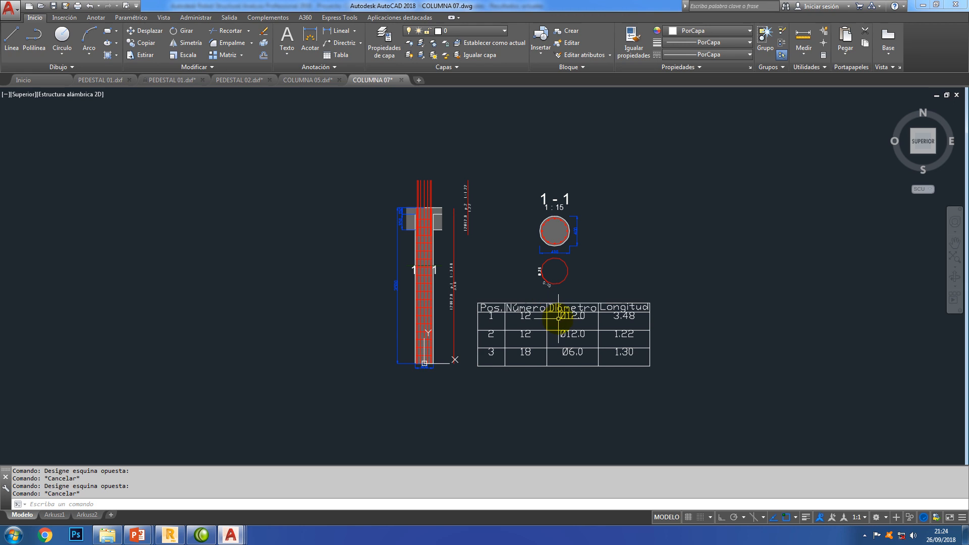
{"action": "scroll", "coordinate": [552, 337], "scroll_direction": "up", "scroll_amount": 3}
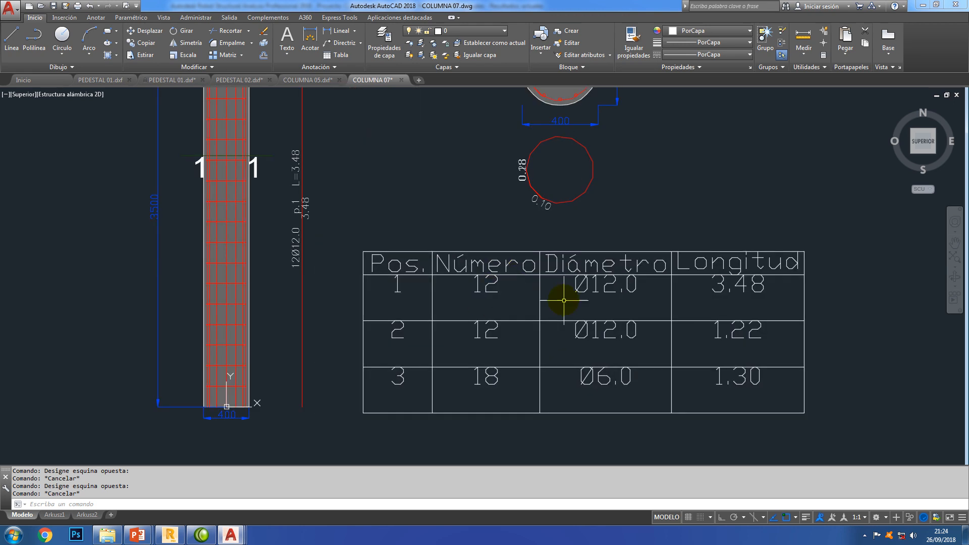
{"action": "scroll", "coordinate": [563, 300], "scroll_direction": "down", "scroll_amount": 4}
{"action": "scroll", "coordinate": [496, 218], "scroll_direction": "up", "scroll_amount": 4}
{"action": "scroll", "coordinate": [491, 224], "scroll_direction": "down", "scroll_amount": 4}
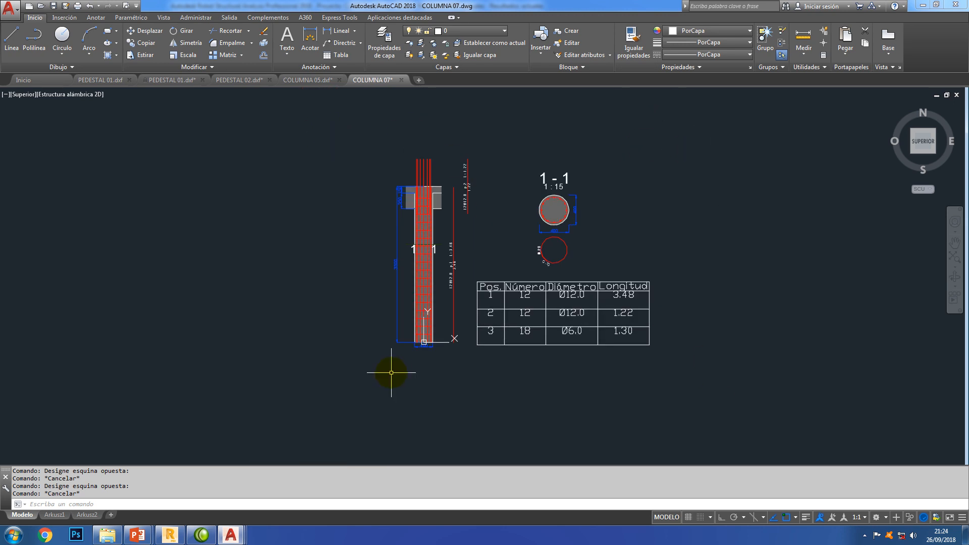
{"action": "middle_click_drag", "start_coordinate": [601, 363], "coordinate": [493, 382]}
{"action": "scroll", "coordinate": [387, 273], "scroll_direction": "up", "scroll_amount": 2}
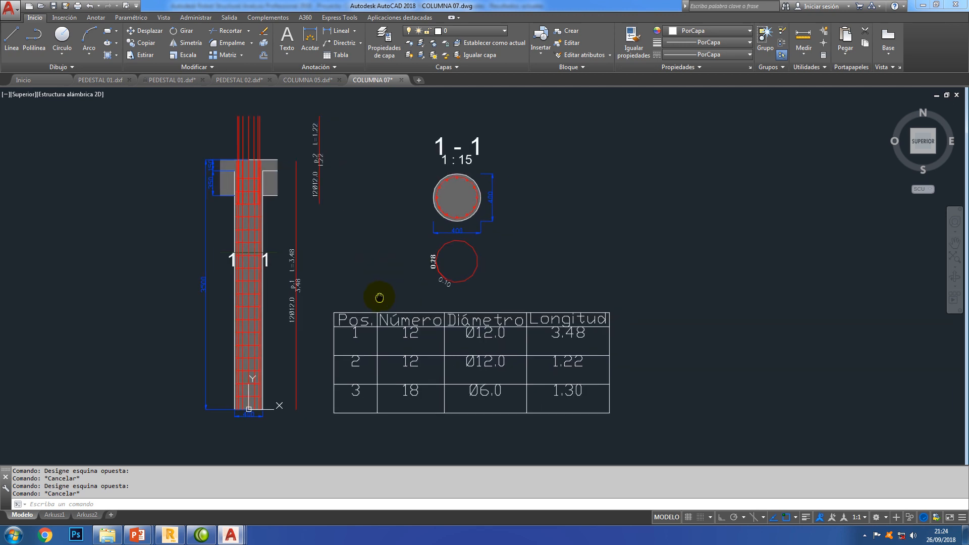
Switch to Robot, close the column drawing, and inspect the circular column's reinforcement in the elevation and section views
{"action": "left_click", "coordinate": [169, 535]}
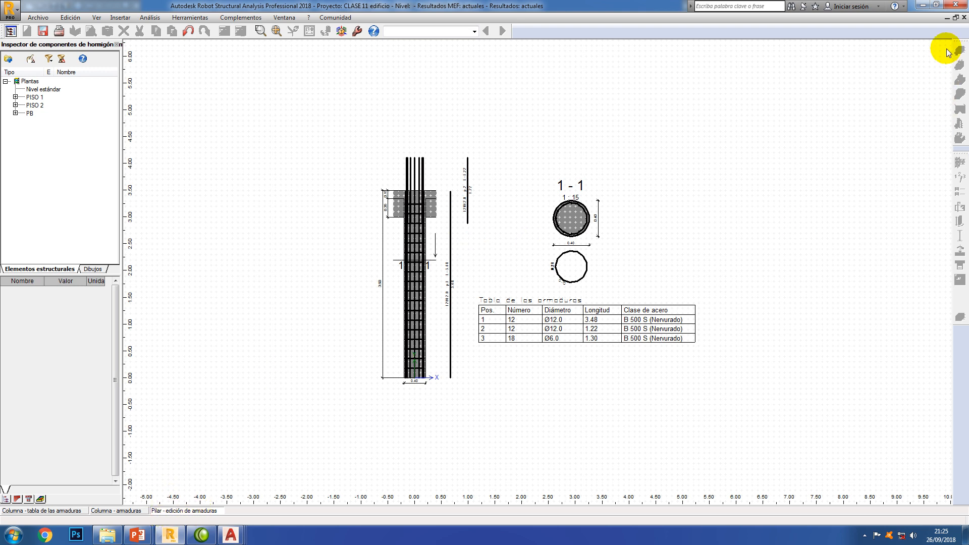
{"action": "left_click", "coordinate": [964, 17]}
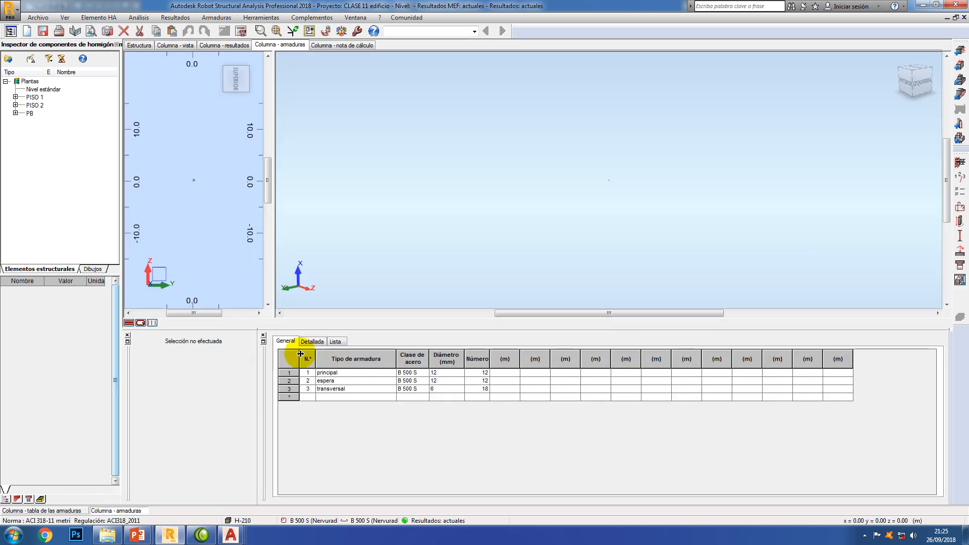
{"action": "left_click", "coordinate": [273, 33]}
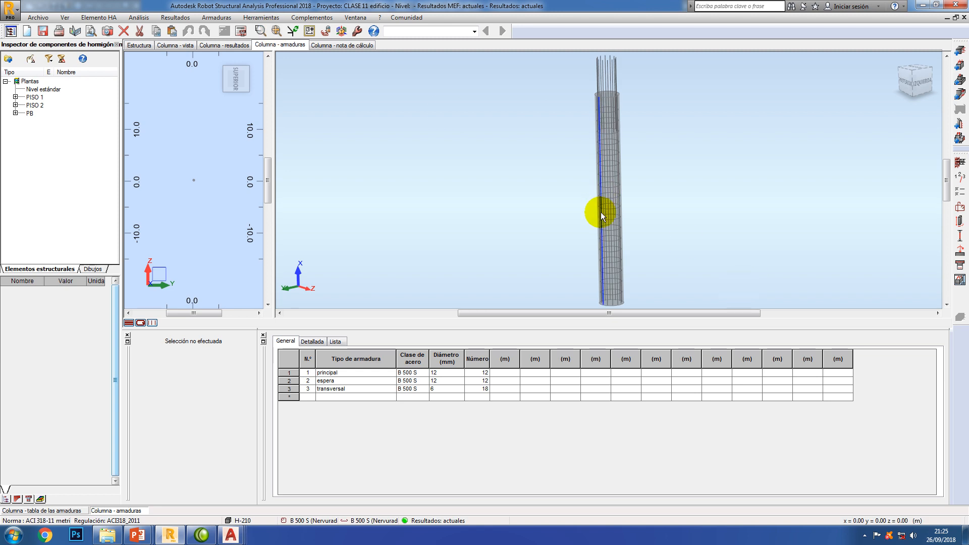
{"action": "middle_click_drag", "start_coordinate": [677, 234], "coordinate": [630, 225]}
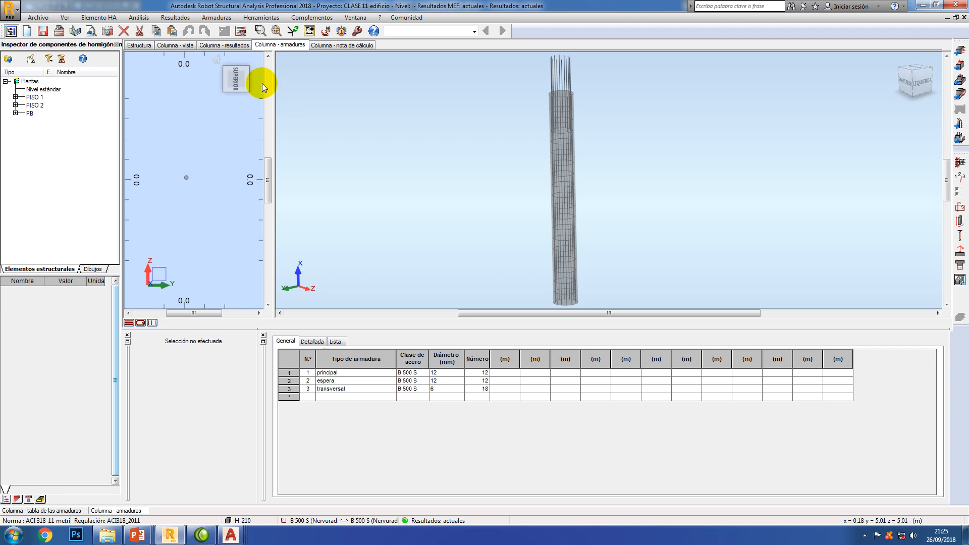
{"action": "left_click", "coordinate": [276, 31]}
{"action": "scroll", "coordinate": [192, 180], "scroll_direction": "up", "scroll_amount": 3}
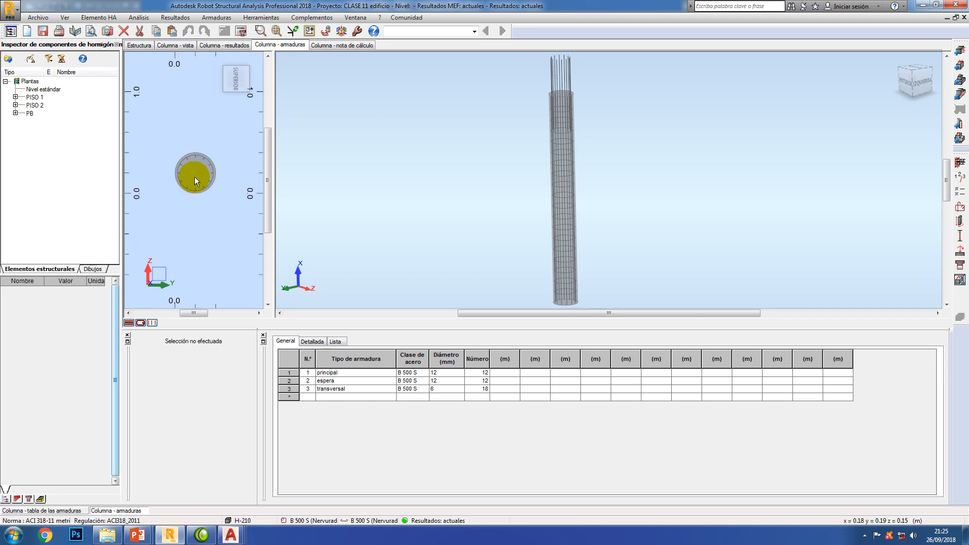
{"action": "mouse_move", "coordinate": [632, 231]}
{"action": "middle_mouse_down"}
{"action": "mouse_move", "coordinate": [612, 232]}
{"action": "mouse_move", "coordinate": [619, 227]}
{"action": "middle_mouse_up"}
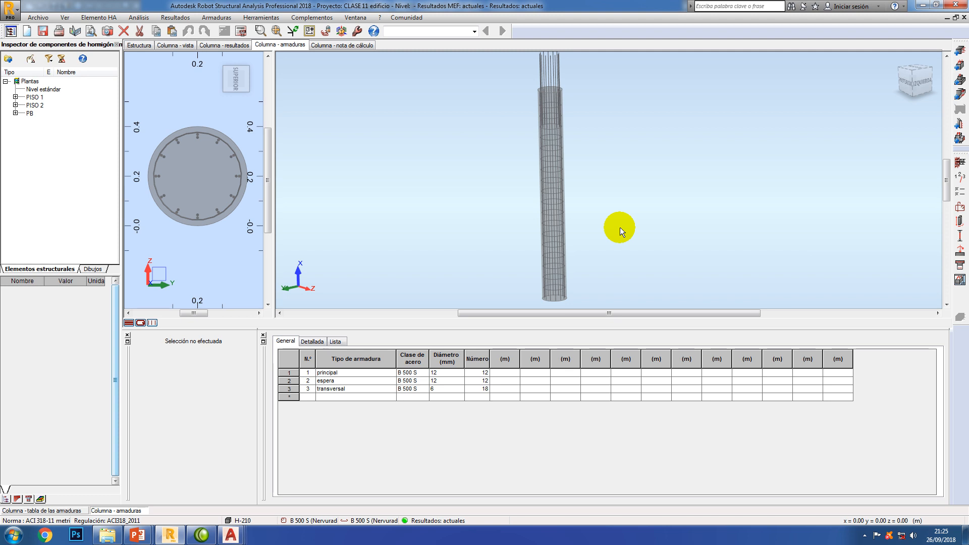
Return to the Geometría layout and shift the horizontal cutting plane to show the whole building
{"action": "left_click", "coordinate": [474, 32]}
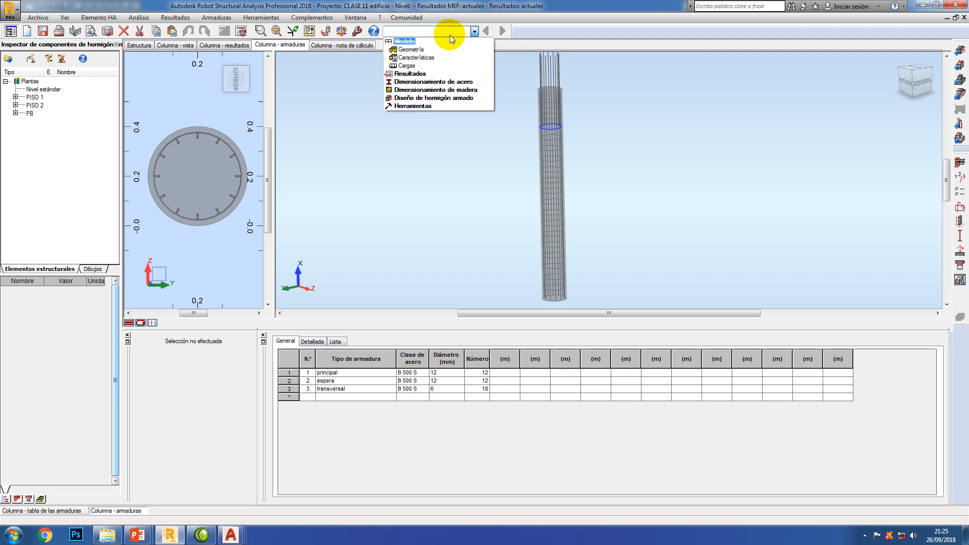
{"action": "left_click", "coordinate": [433, 51]}
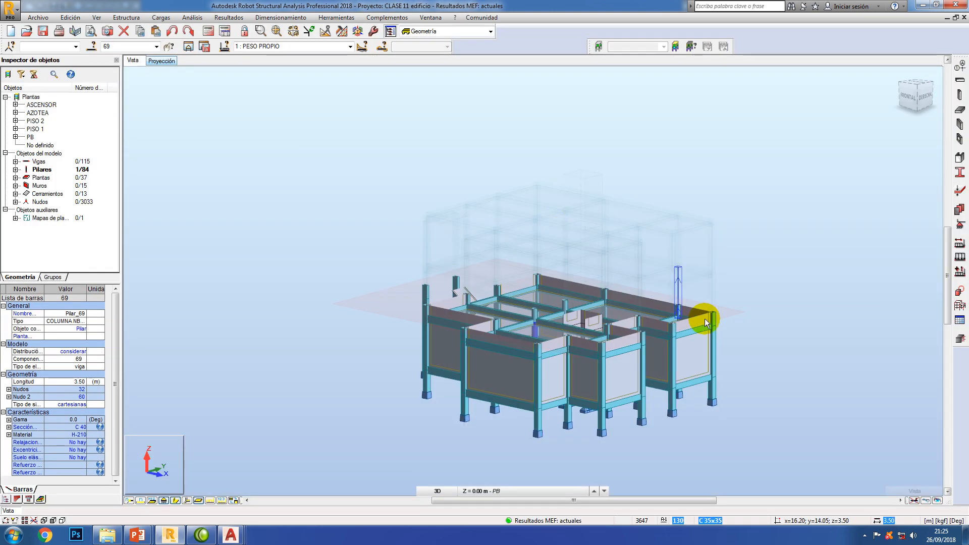
{"action": "scroll", "coordinate": [747, 344], "scroll_direction": "up", "scroll_amount": 1}
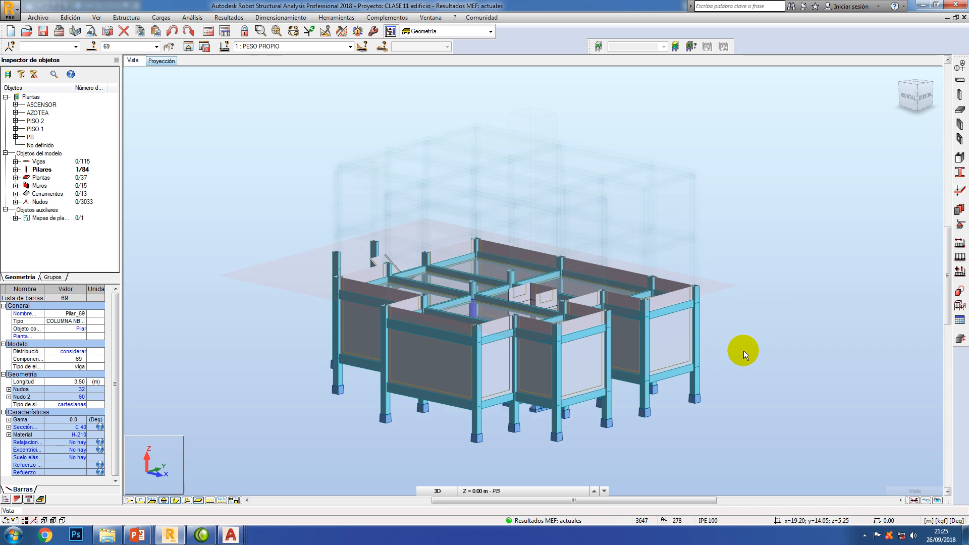
{"action": "mouse_move", "coordinate": [895, 457]}
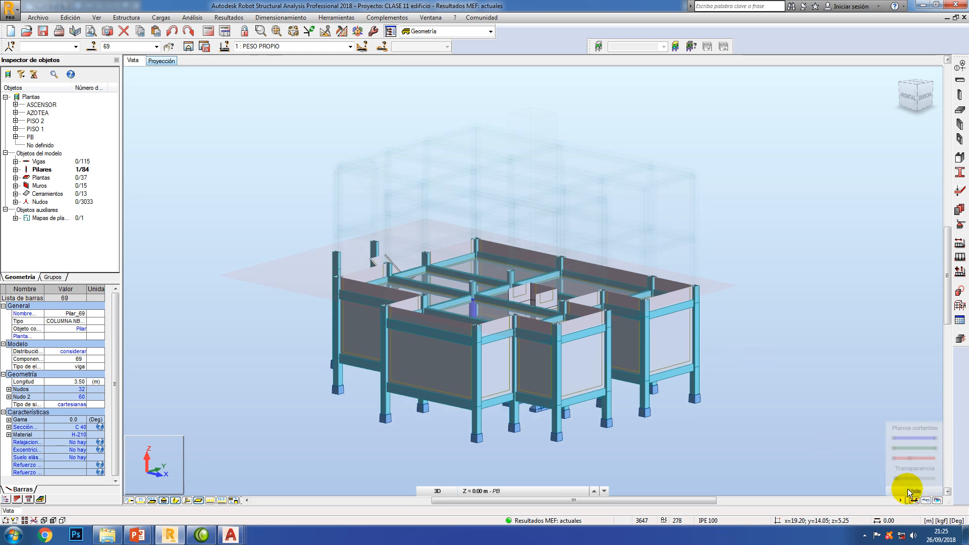
{"action": "mouse_move", "coordinate": [936, 458]}
{"action": "left_mouse_down"}
{"action": "mouse_move", "coordinate": [923, 458]}
{"action": "mouse_move", "coordinate": [936, 458]}
{"action": "left_mouse_up"}
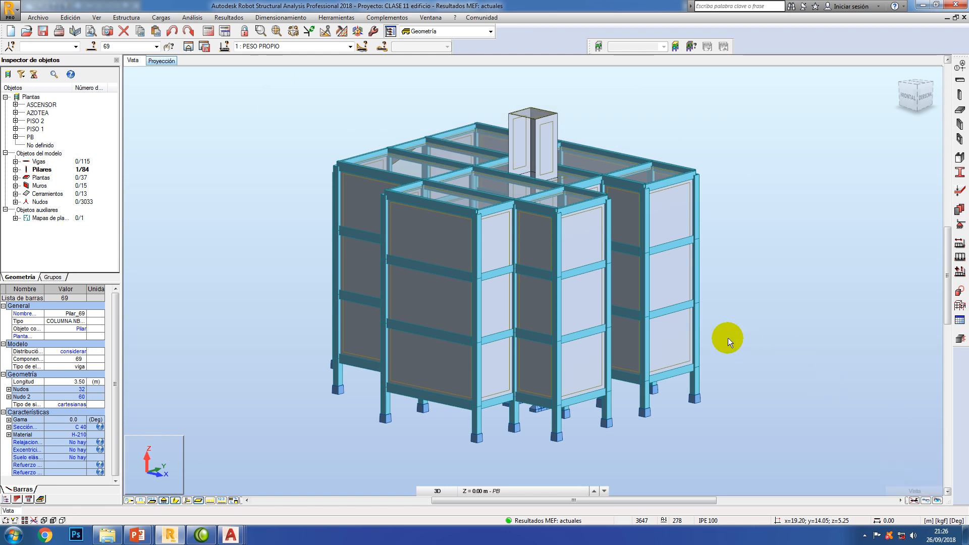
Examine the building's perimeter columns by selecting several on the lowest storey and a corner one on the top storey
{"action": "left_click", "coordinate": [695, 345]}
{"action": "left_click", "coordinate": [643, 349]}
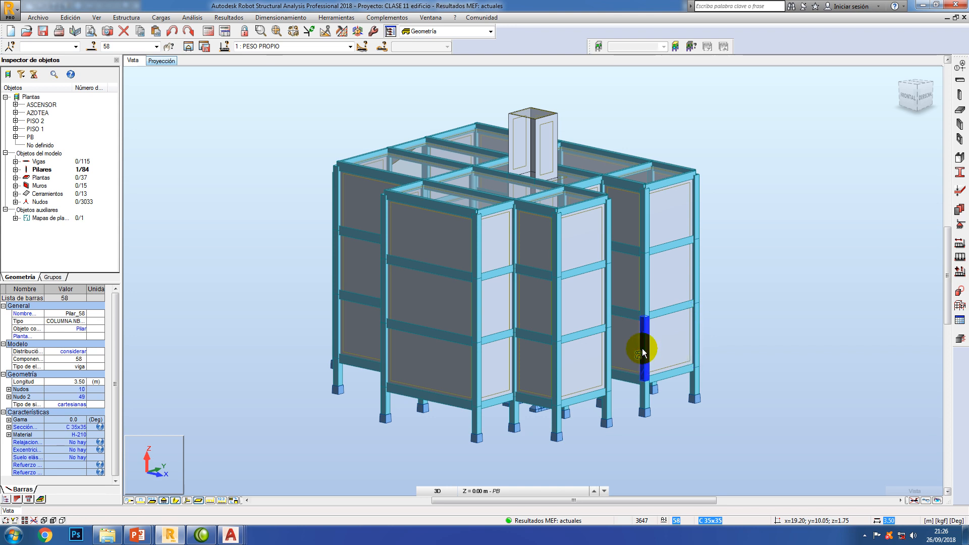
{"action": "left_click", "coordinate": [698, 335]}
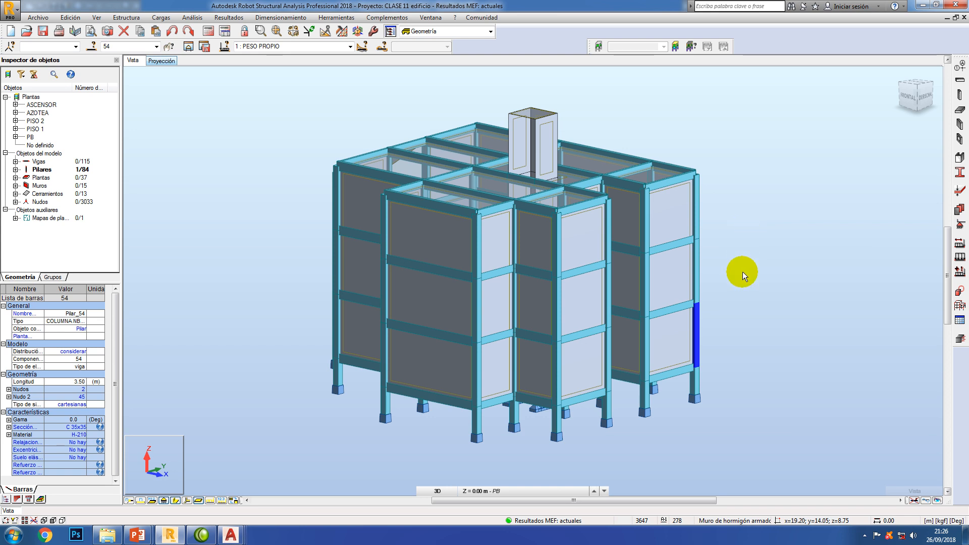
{"action": "left_click", "coordinate": [645, 345]}
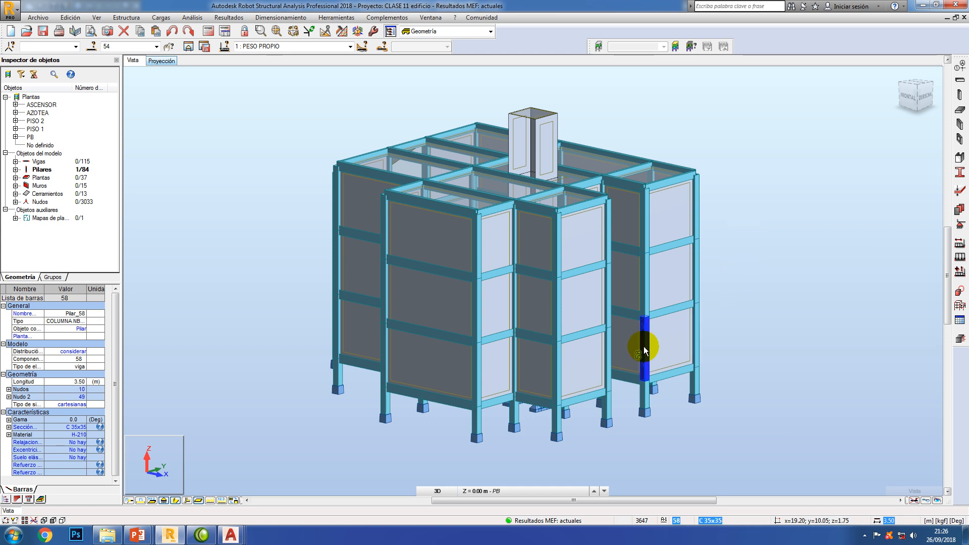
{"action": "left_click", "coordinate": [558, 370]}
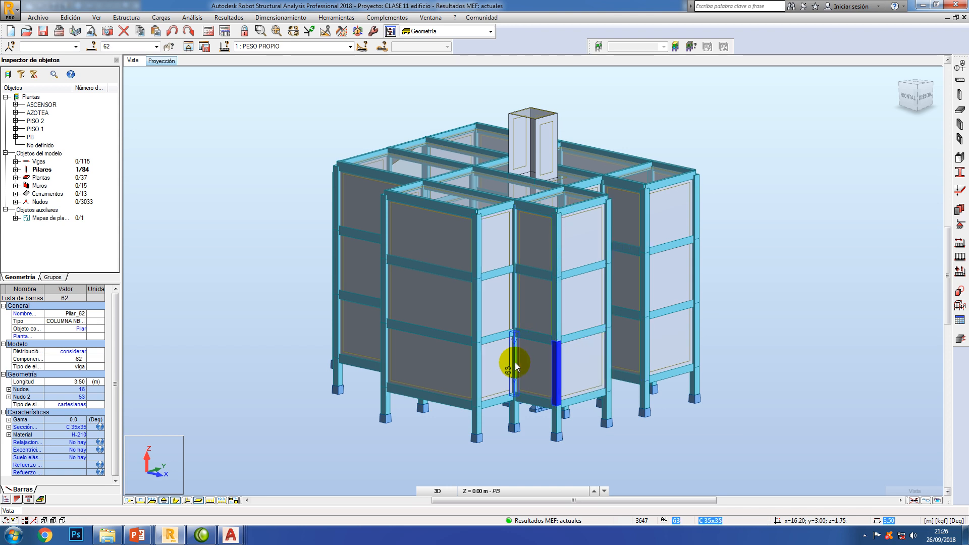
{"action": "left_click", "coordinate": [383, 350]}
{"action": "left_click", "coordinate": [335, 332]}
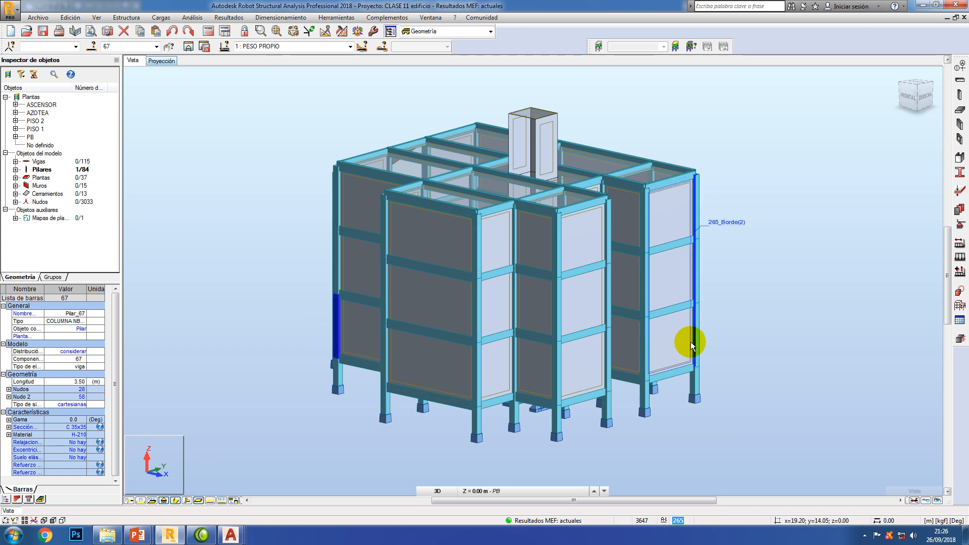
{"action": "left_click", "coordinate": [696, 206]}
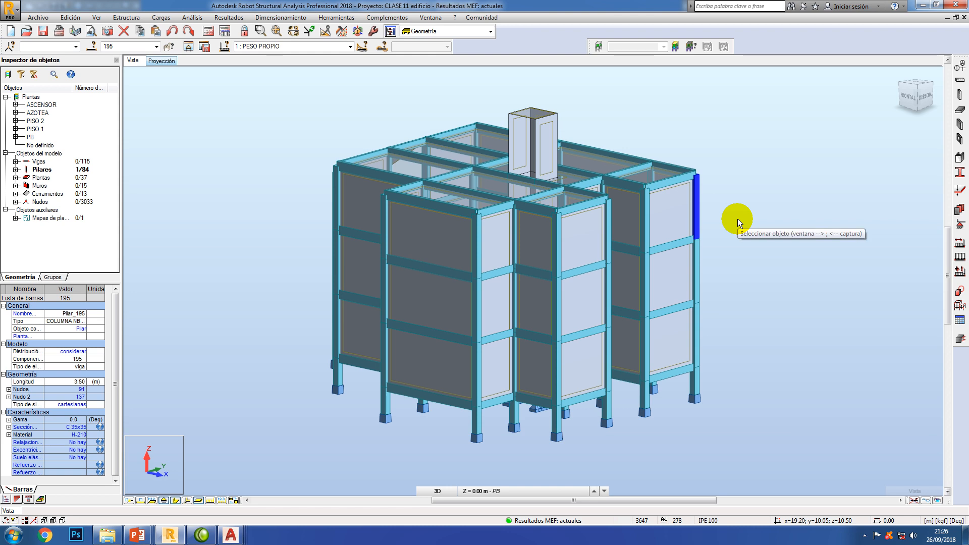
Send the top-storey 20x40 column beside the staircase to reinforced-concrete column design using the manual load combinations
{"action": "middle_click_drag", "start_coordinate": [742, 231], "coordinate": [790, 245]}
{"action": "left_click", "coordinate": [788, 314]}
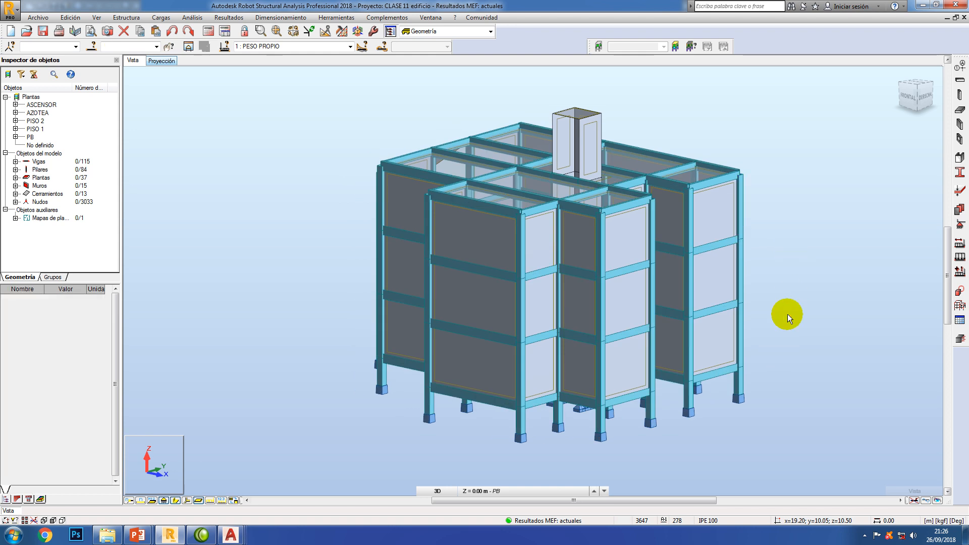
{"action": "middle_click_drag", "start_coordinate": [777, 335], "coordinate": [828, 347]}
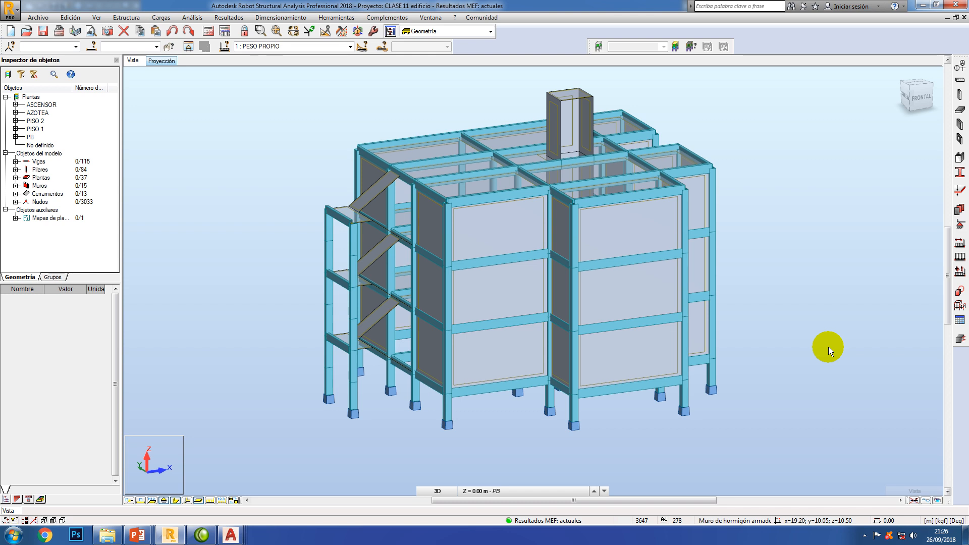
{"action": "left_click", "coordinate": [392, 199]}
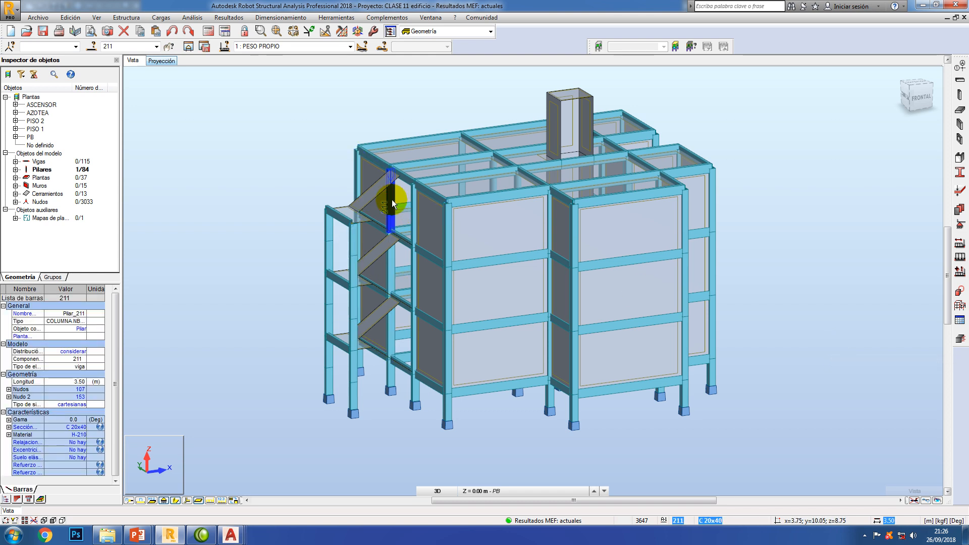
{"action": "left_click", "coordinate": [962, 341]}
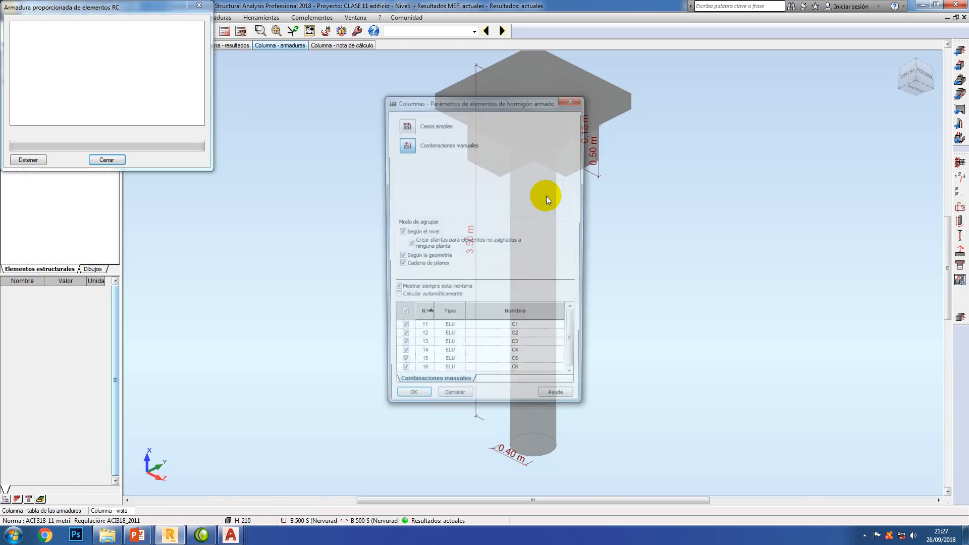
{"action": "left_click", "coordinate": [410, 403]}
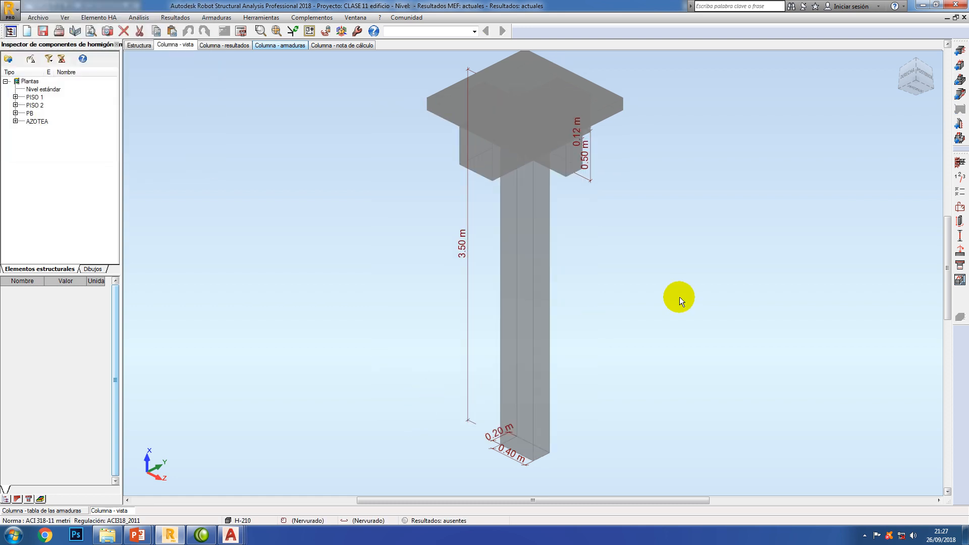
Apply the saved COLUMNAS storey parameters to the rectangular column
{"action": "left_click", "coordinate": [960, 207]}
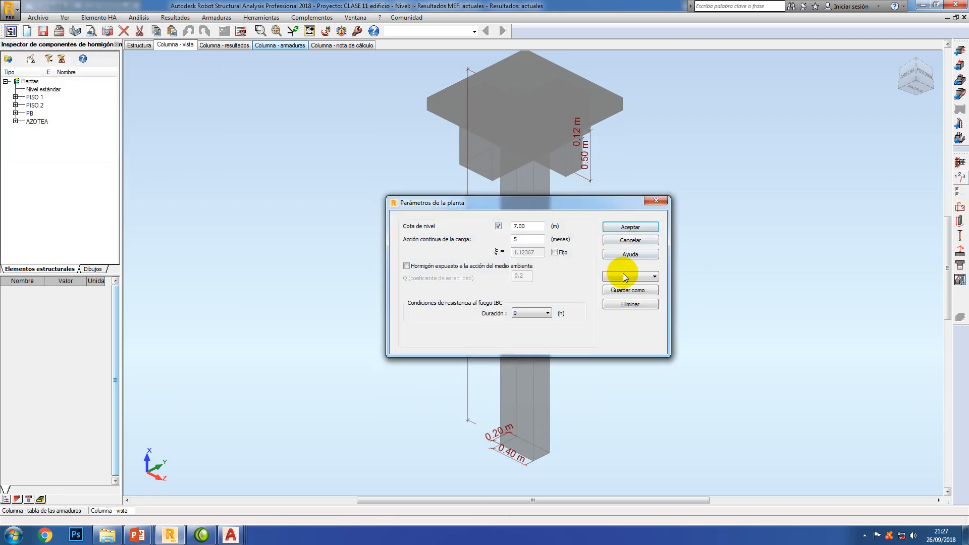
{"action": "left_click", "coordinate": [623, 273]}
{"action": "left_click", "coordinate": [620, 281]}
{"action": "left_click", "coordinate": [629, 227]}
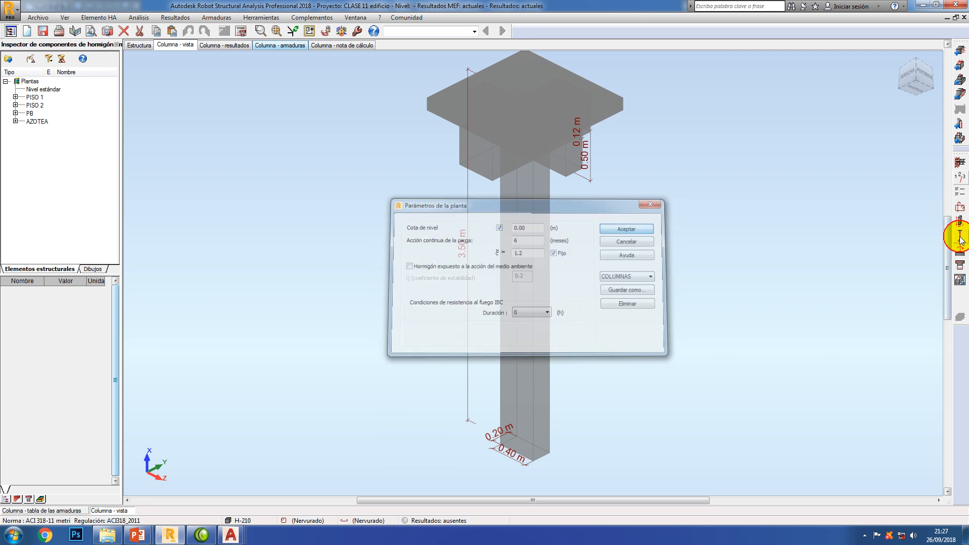
Apply the saved op_columnas calculation options to the rectangular column
{"action": "left_click", "coordinate": [961, 192]}
{"action": "left_click", "coordinate": [596, 179]}
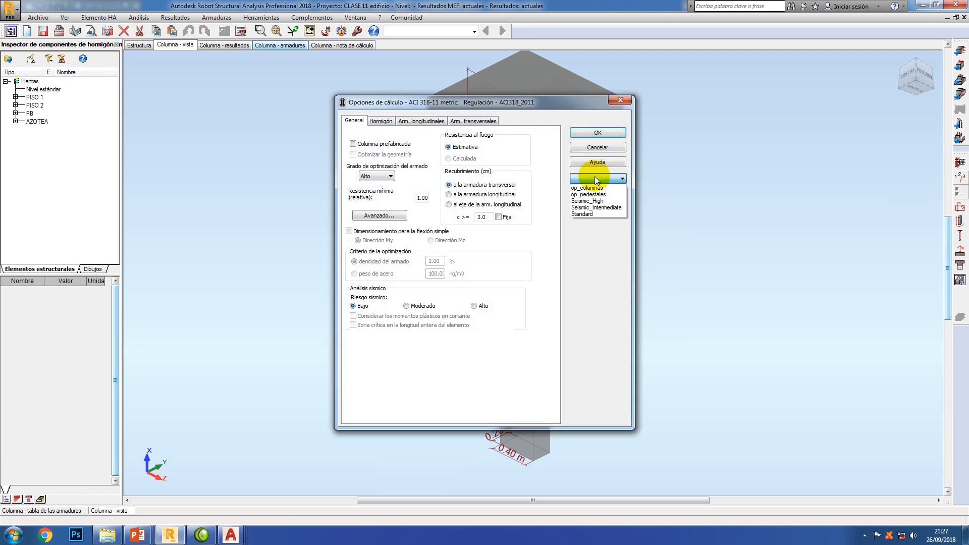
{"action": "left_click", "coordinate": [591, 188]}
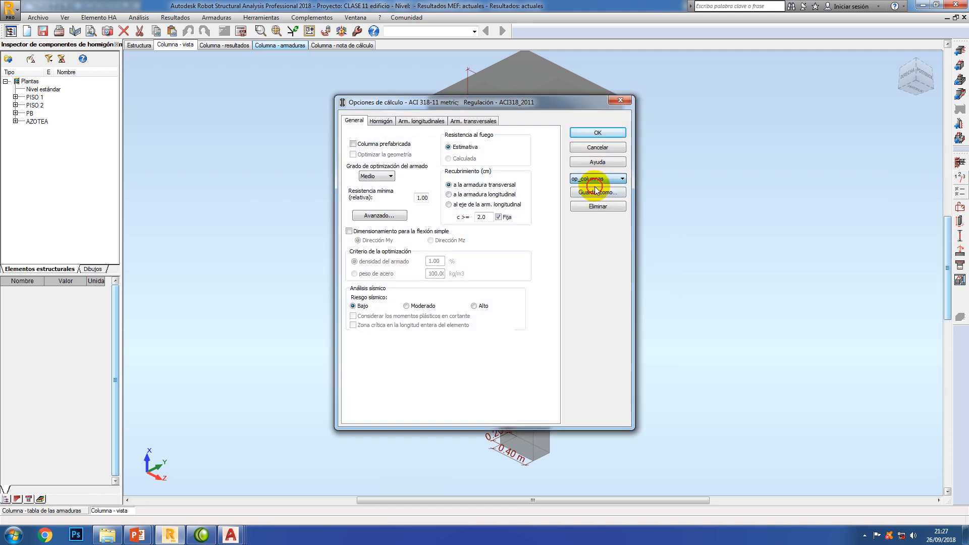
{"action": "left_click", "coordinate": [596, 133]}
Apply the saved arm_columnas reinforcement layout to the rectangular column
{"action": "left_click", "coordinate": [960, 208]}
{"action": "left_click", "coordinate": [598, 231]}
{"action": "left_click", "coordinate": [589, 240]}
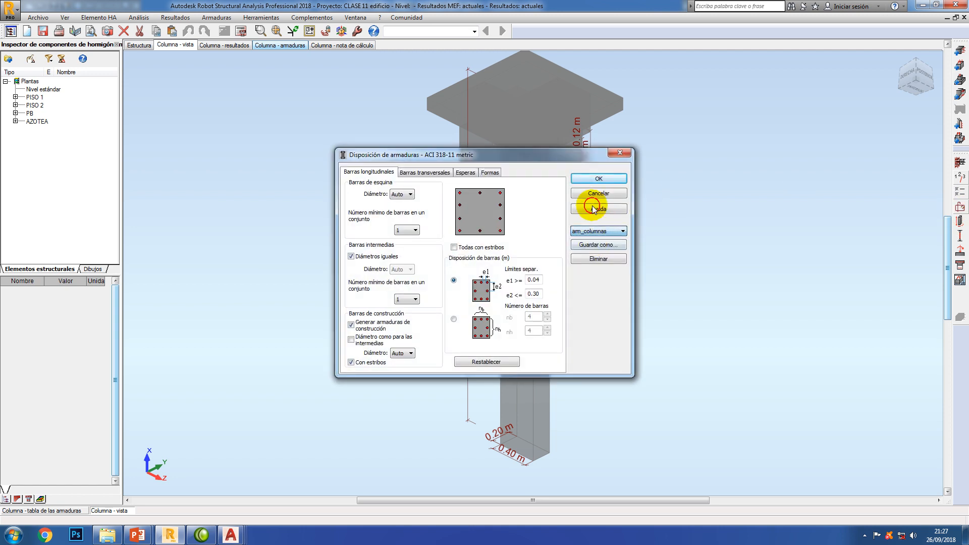
{"action": "left_click", "coordinate": [599, 178]}
Calculate the 20x40 column's reinforcement, check the bars in the 3D reinforcement view, and generate its execution drawing
{"action": "left_click", "coordinate": [247, 33]}
{"action": "left_click", "coordinate": [525, 316]}
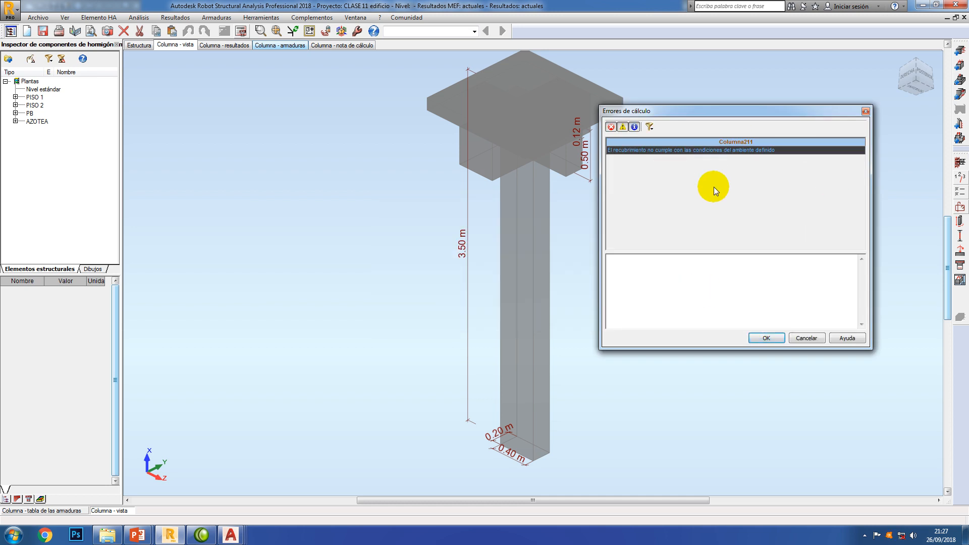
{"action": "left_click", "coordinate": [766, 338]}
{"action": "left_click", "coordinate": [280, 44]}
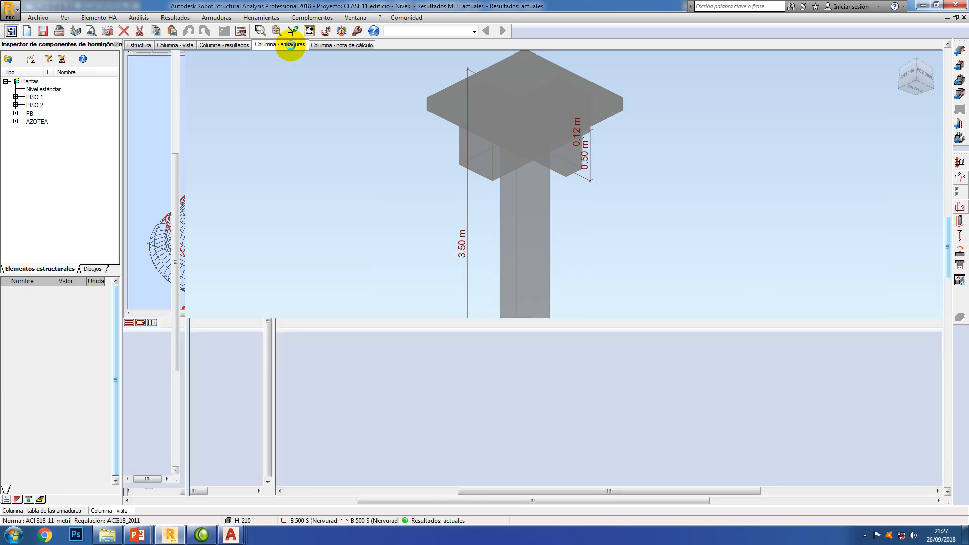
{"action": "scroll", "coordinate": [623, 222], "scroll_direction": "up", "scroll_amount": 5}
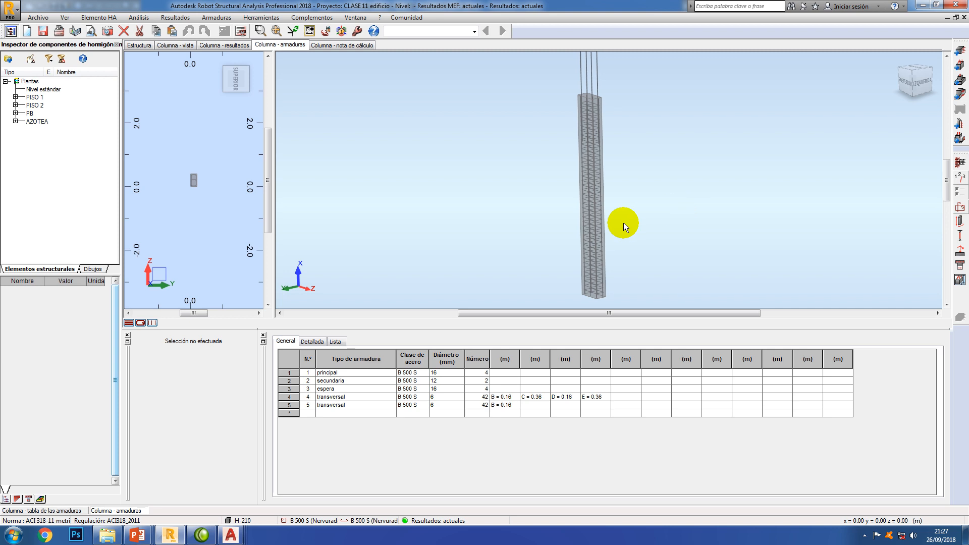
{"action": "scroll", "coordinate": [624, 213], "scroll_direction": "down", "scroll_amount": 5}
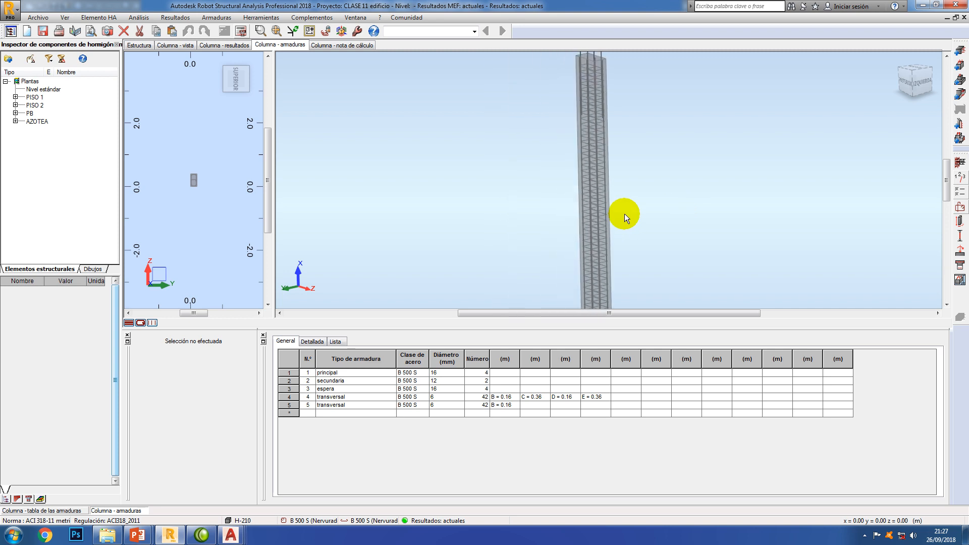
{"action": "scroll", "coordinate": [603, 132], "scroll_direction": "up", "scroll_amount": 2}
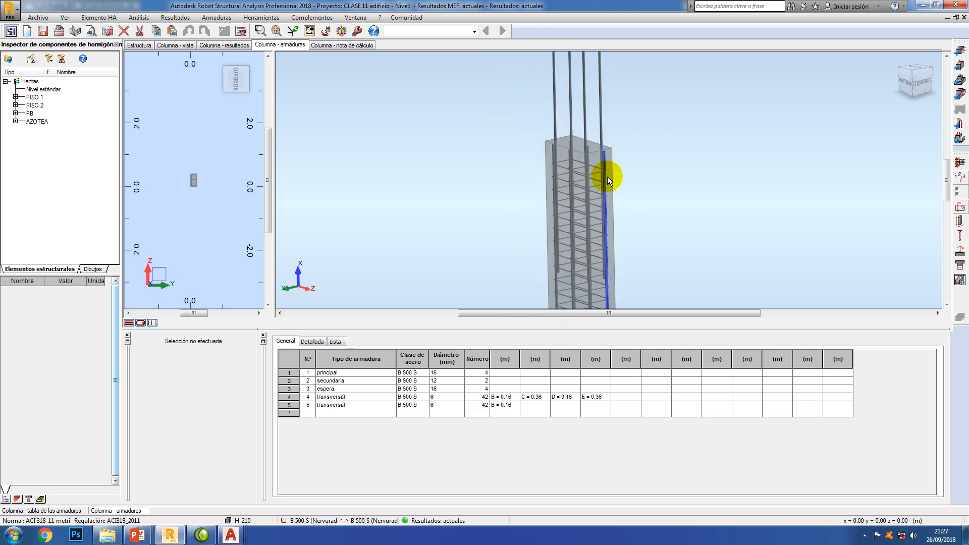
{"action": "left_click", "coordinate": [960, 279]}
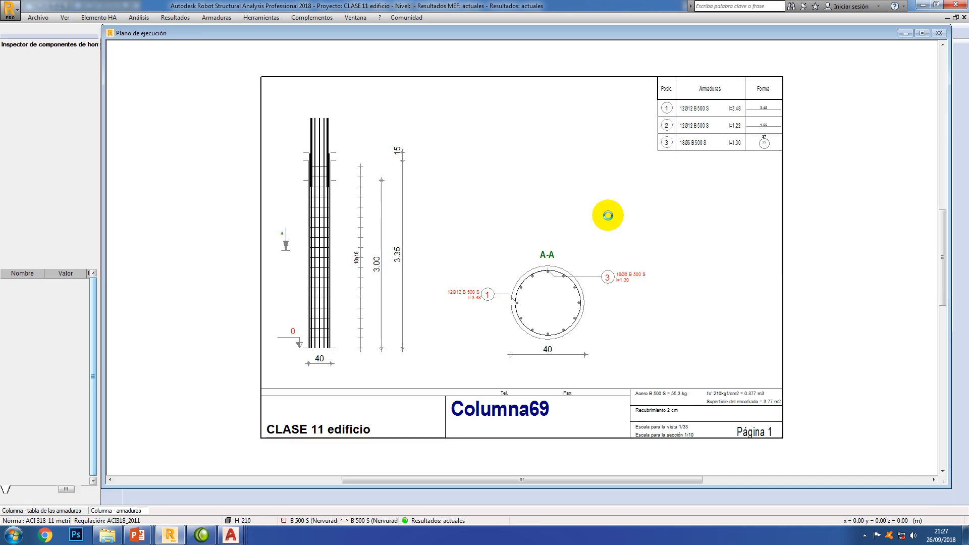
Examine the rectangular column's drawing, comparing section A-A and the elevation with the bar shapes in the reinforcement table
{"action": "scroll", "coordinate": [556, 353], "scroll_direction": "up", "scroll_amount": 4}
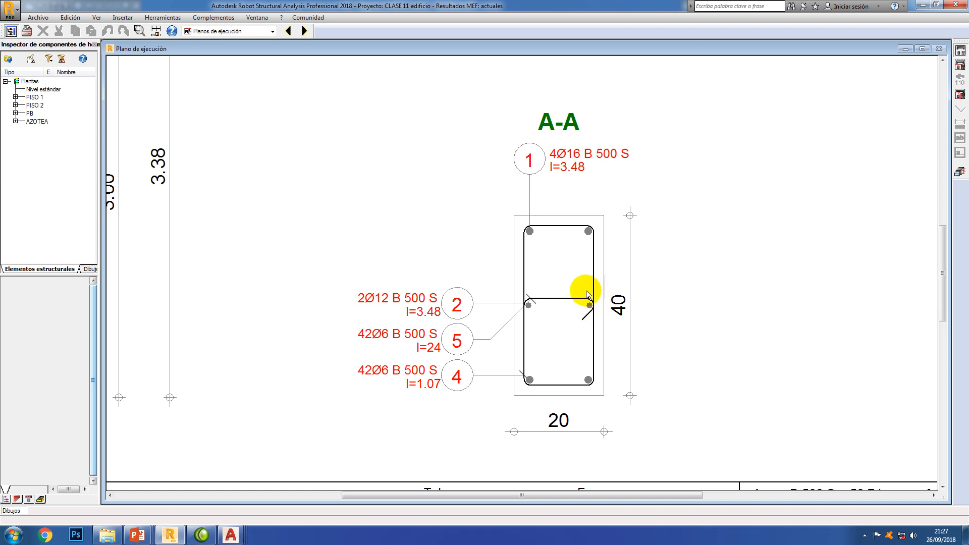
{"action": "scroll", "coordinate": [555, 308], "scroll_direction": "down", "scroll_amount": 3}
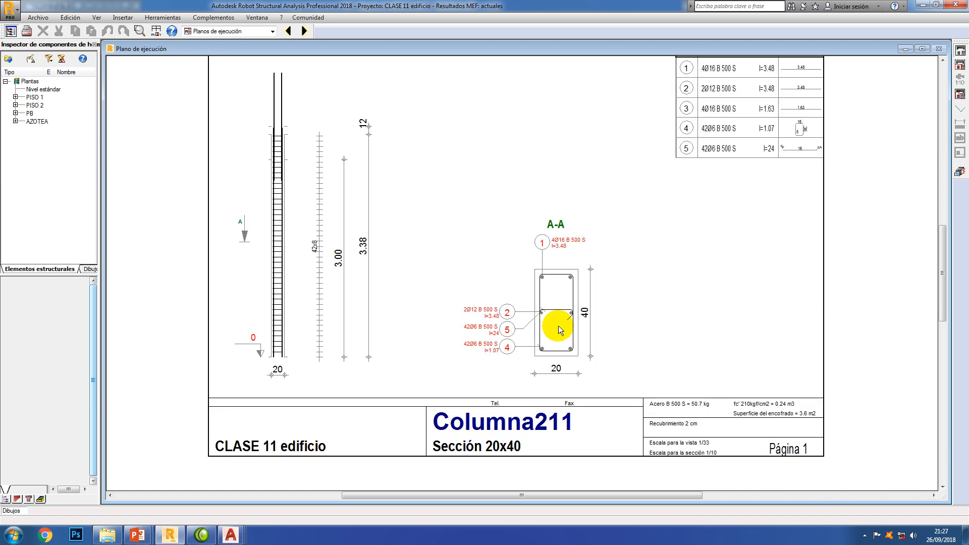
{"action": "scroll", "coordinate": [760, 178], "scroll_direction": "up", "scroll_amount": 3}
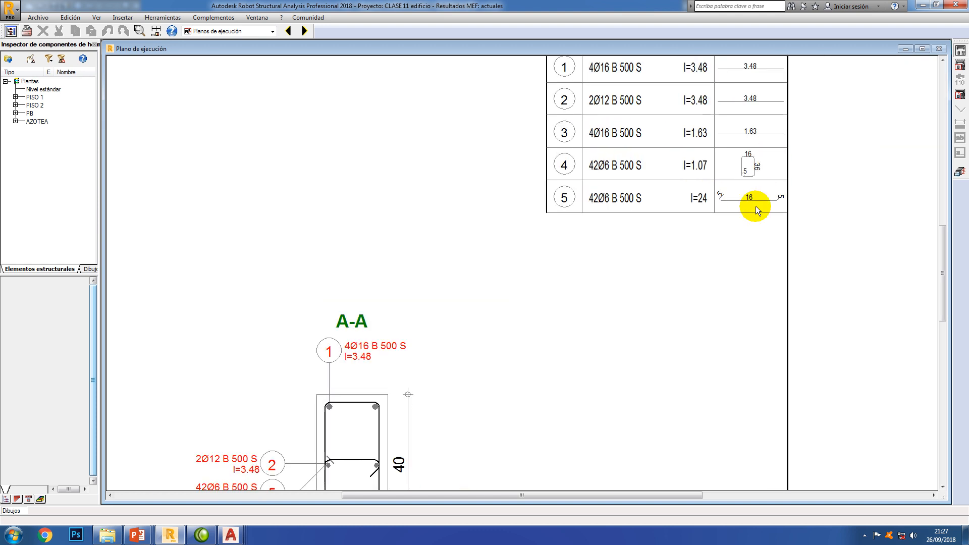
{"action": "scroll", "coordinate": [741, 198], "scroll_direction": "up", "scroll_amount": 2}
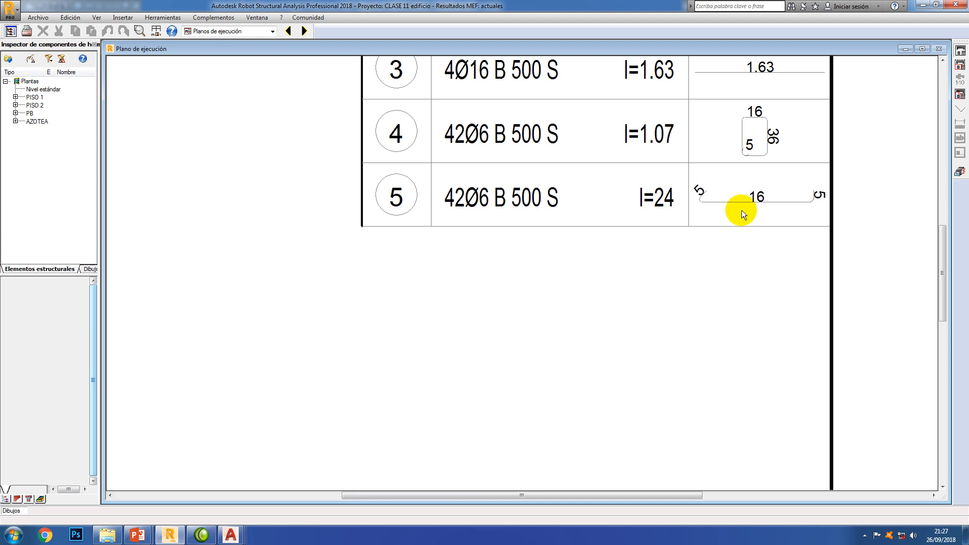
{"action": "scroll", "coordinate": [740, 211], "scroll_direction": "down", "scroll_amount": 4}
{"action": "scroll", "coordinate": [484, 386], "scroll_direction": "up", "scroll_amount": 2}
{"action": "scroll", "coordinate": [474, 394], "scroll_direction": "down", "scroll_amount": 2}
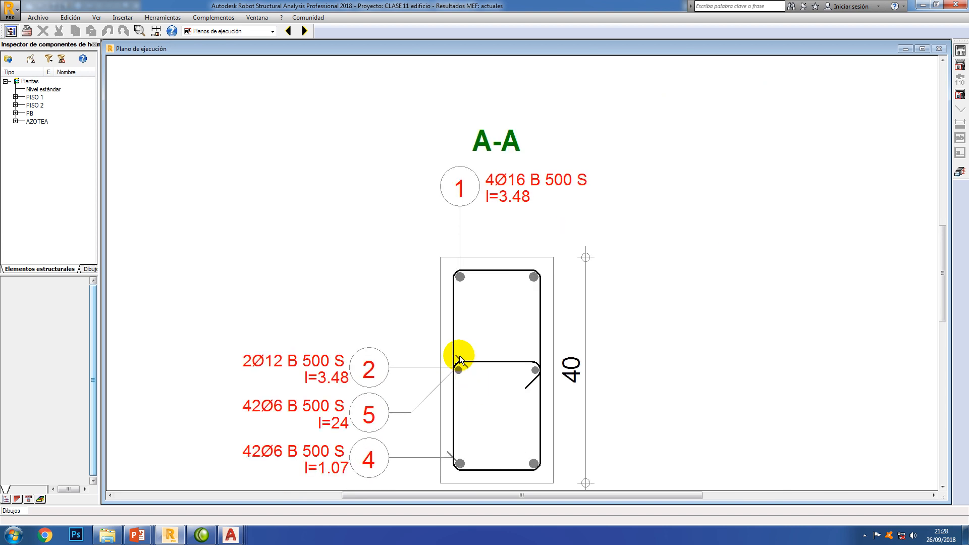
{"action": "scroll", "coordinate": [534, 333], "scroll_direction": "down", "scroll_amount": 2}
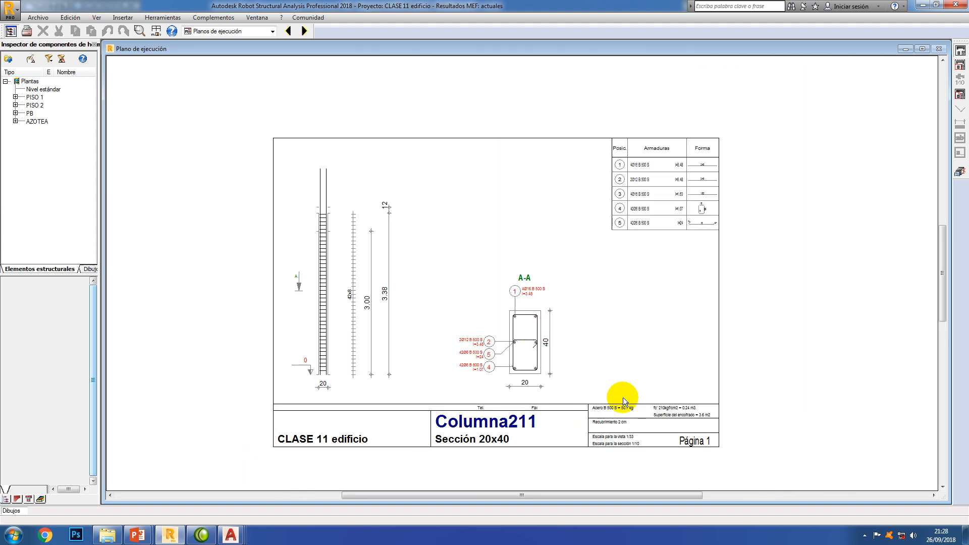
{"action": "scroll", "coordinate": [430, 365], "scroll_direction": "up", "scroll_amount": 2}
{"action": "scroll", "coordinate": [445, 374], "scroll_direction": "down", "scroll_amount": 1}
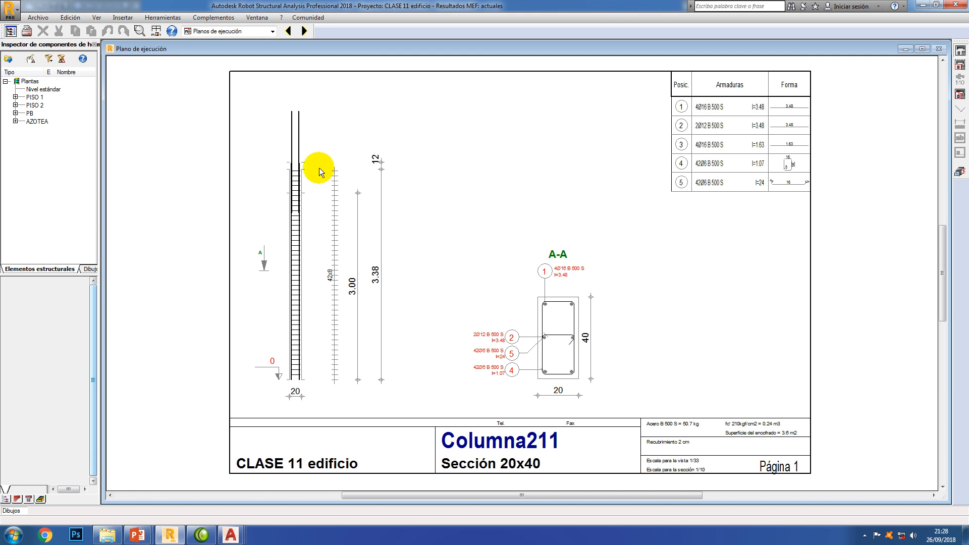
Return to the Geometría layout and show the whole building model in 3D
{"action": "left_click", "coordinate": [273, 34]}
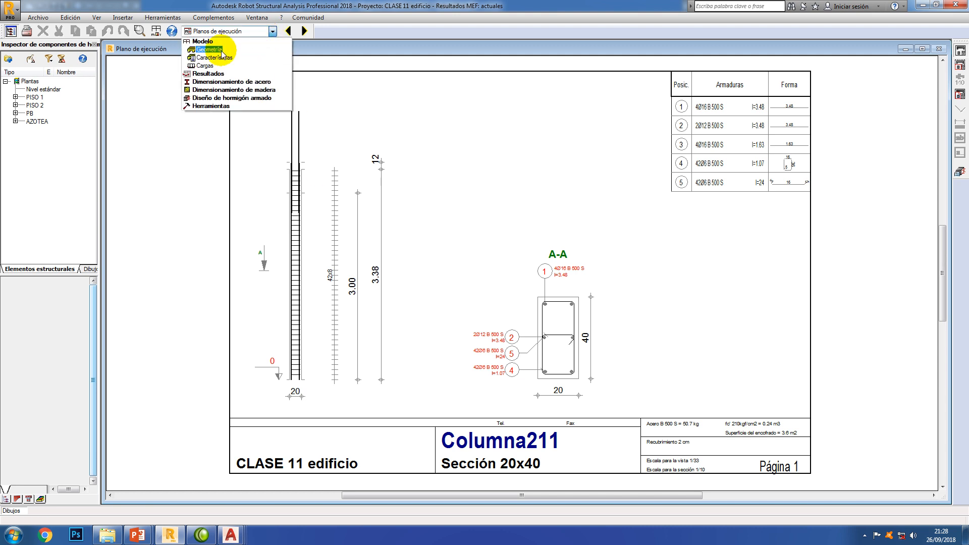
{"action": "left_click", "coordinate": [221, 51]}
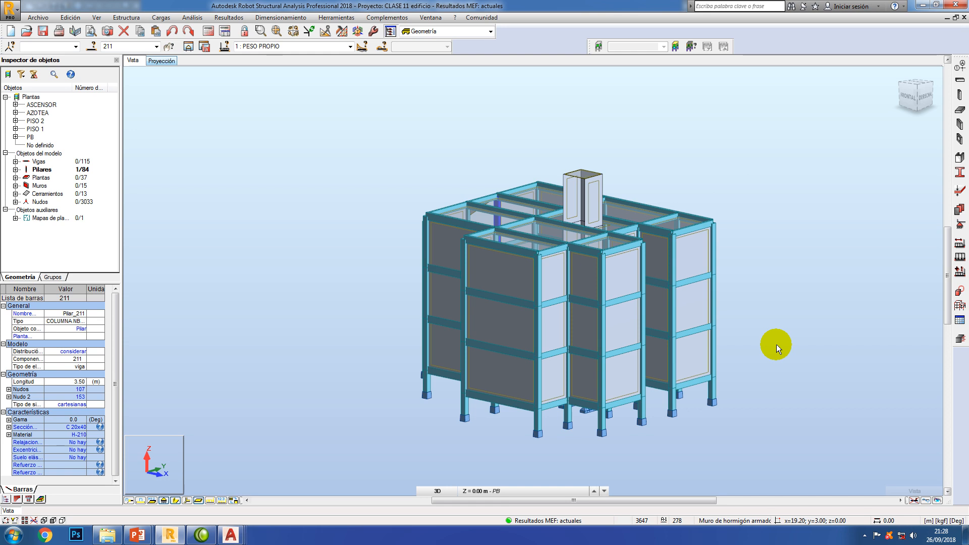
{"action": "scroll", "coordinate": [705, 360], "scroll_direction": "up", "scroll_amount": 3}
{"action": "middle_click_drag", "start_coordinate": [702, 361], "coordinate": [706, 348]}
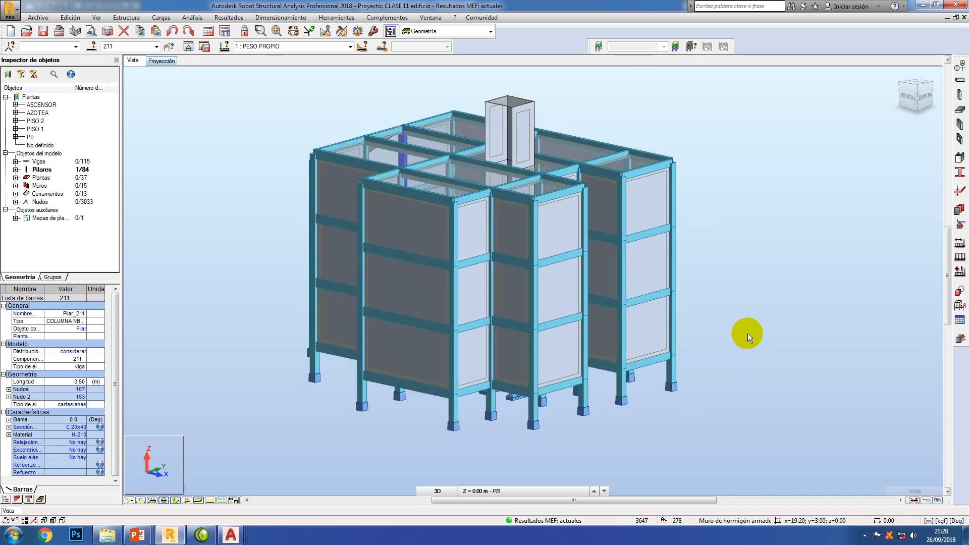